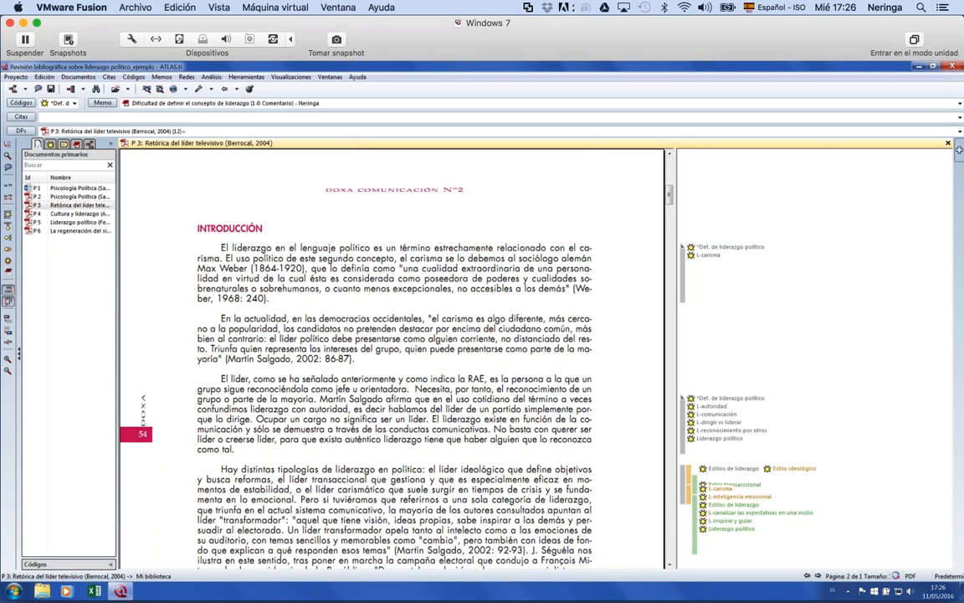
{"action": "left_click", "coordinate": [79, 77]}
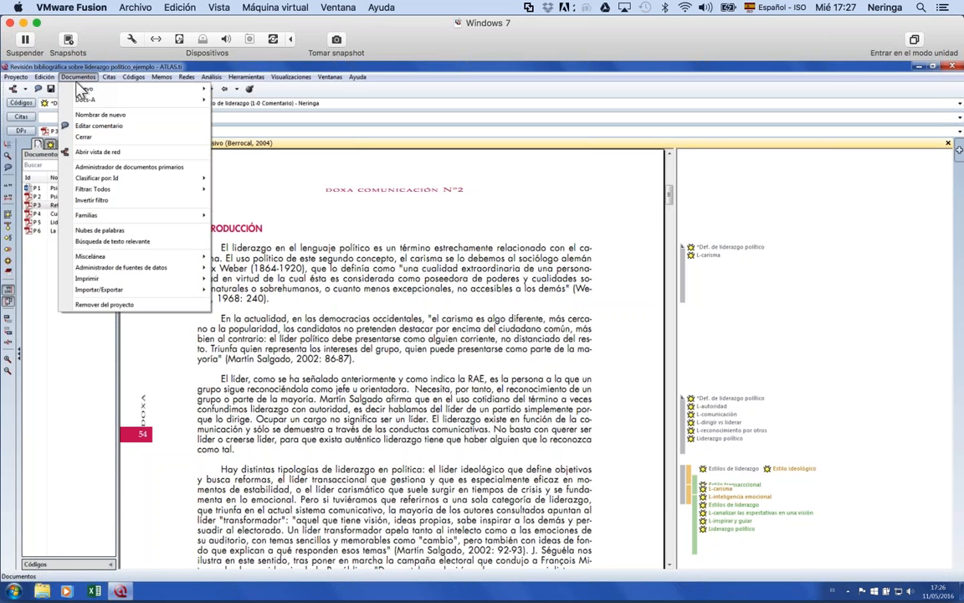
{"action": "mouse_move", "coordinate": [83, 90]}
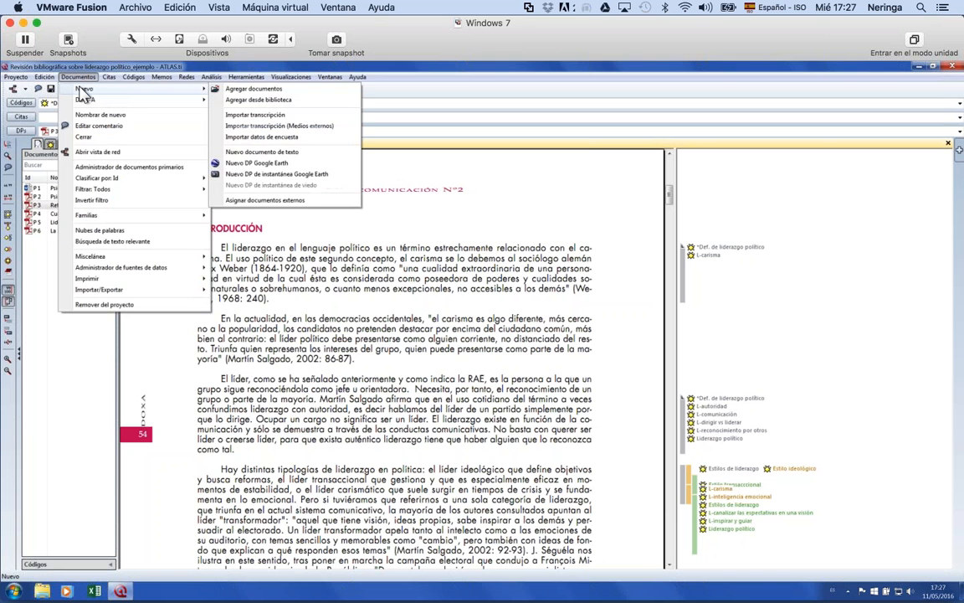
{"action": "left_click", "coordinate": [228, 100]}
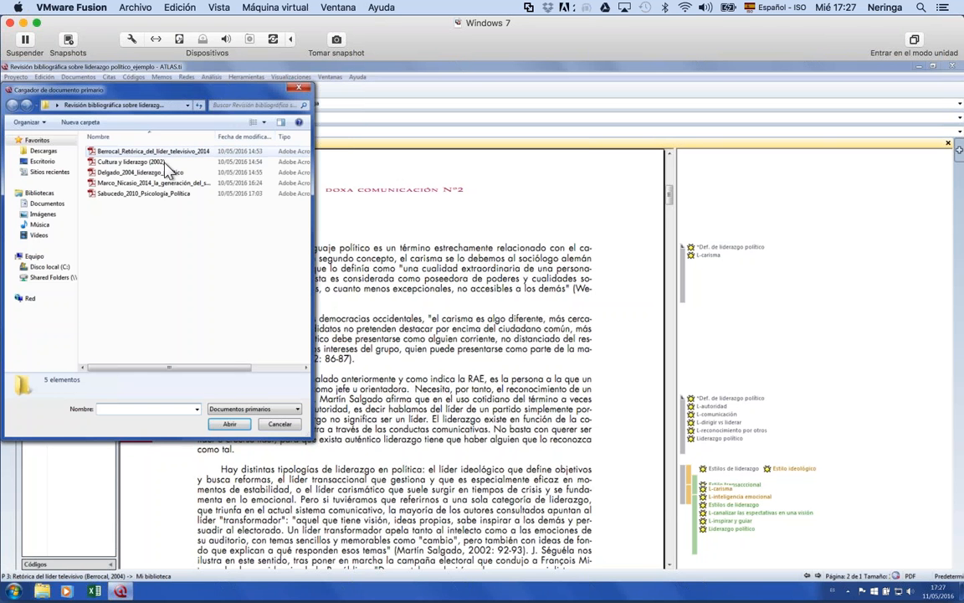
{"action": "left_click_drag", "start_coordinate": [163, 186], "coordinate": [135, 135]}
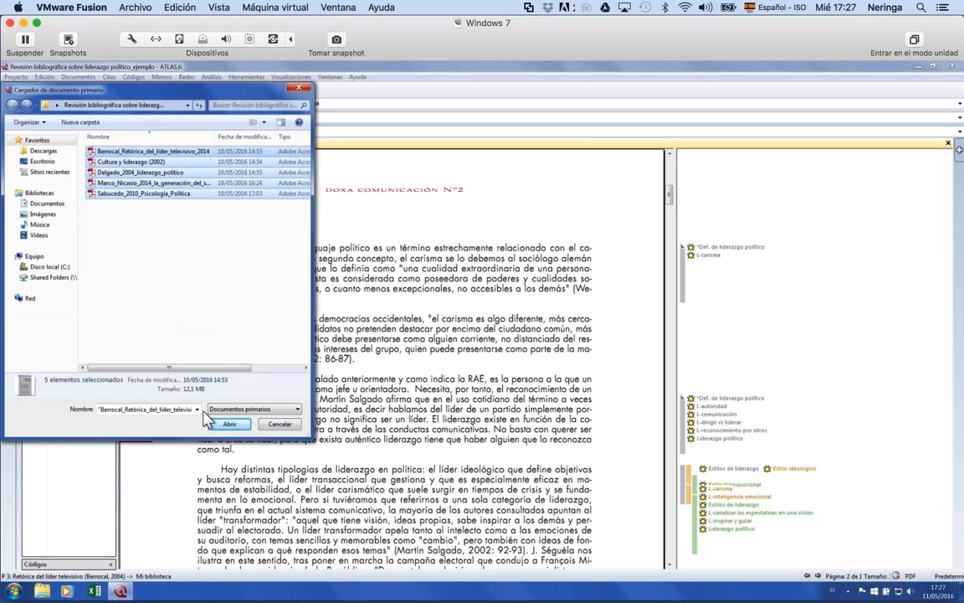
{"action": "left_click", "coordinate": [275, 425]}
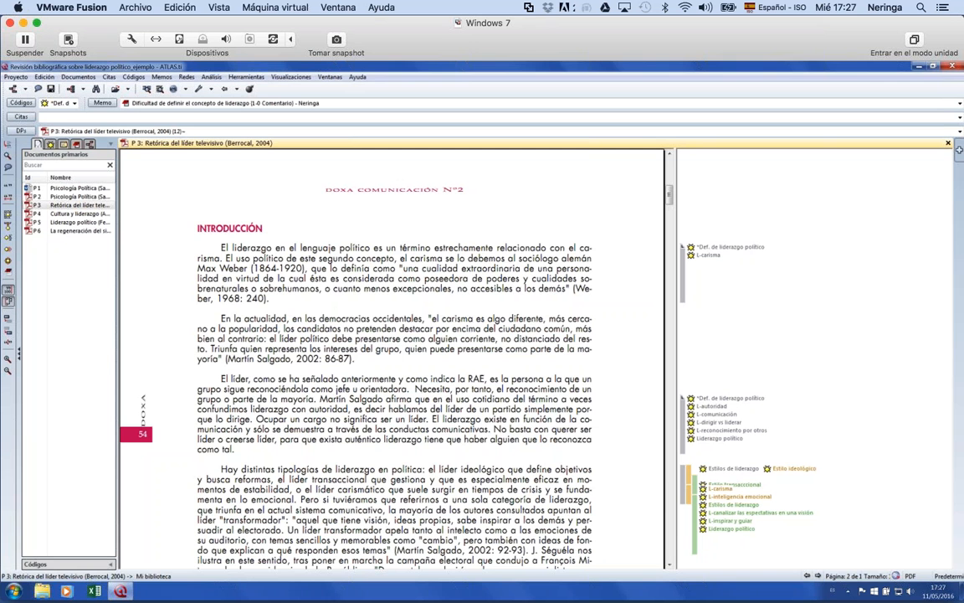
Open the primary document manager and move its window up and to the left over the document.
{"action": "left_click", "coordinate": [21, 132]}
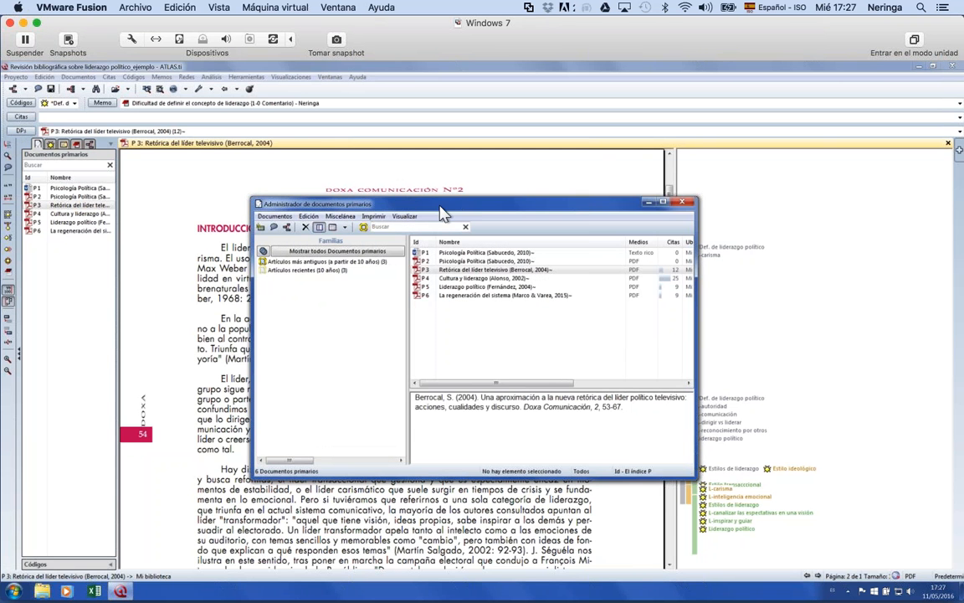
{"action": "left_click_drag", "start_coordinate": [443, 213], "coordinate": [370, 174]}
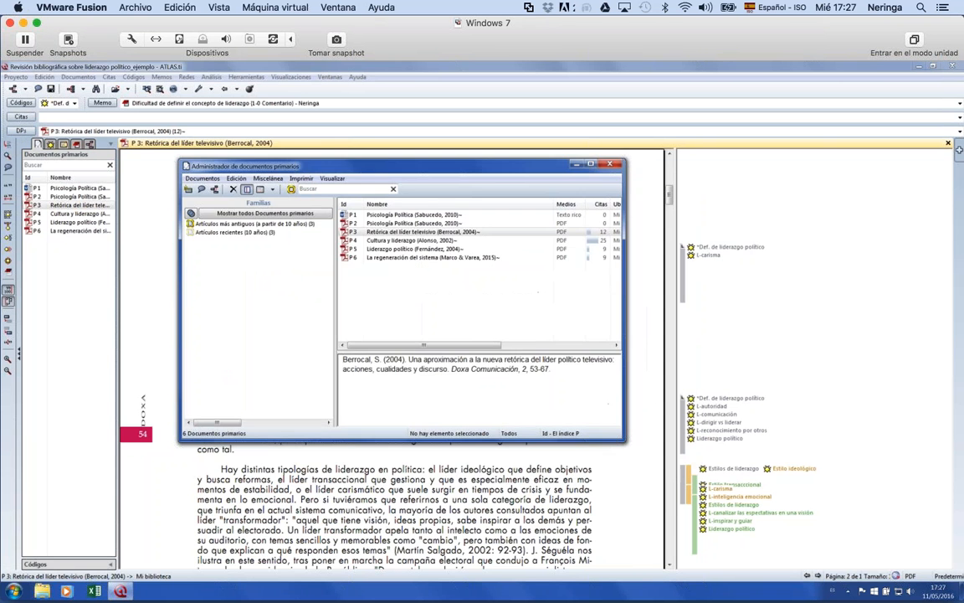
{"action": "left_click", "coordinate": [21, 131]}
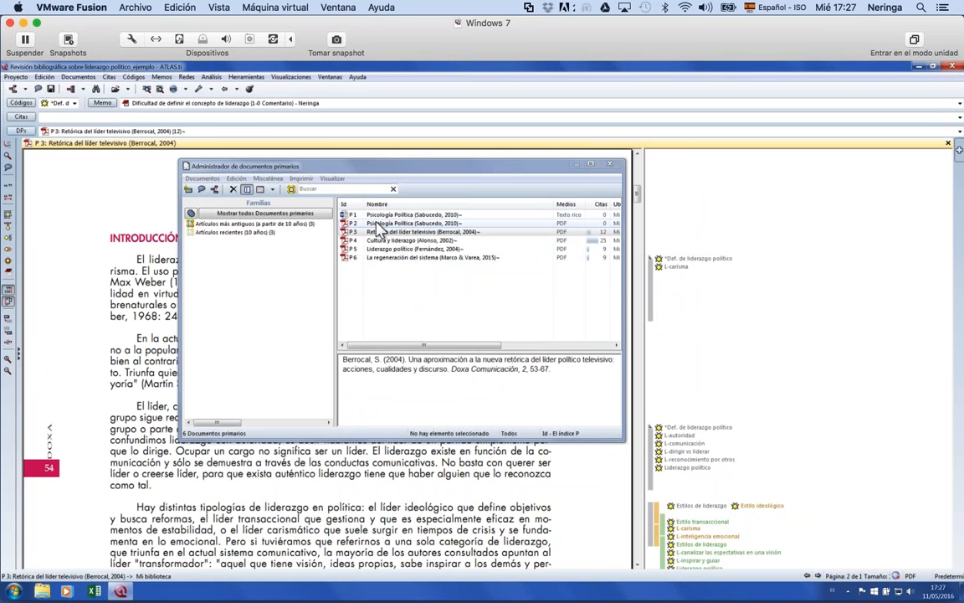
Examine the bibliographic references stored as comments on primary documents P1 to P5.
{"action": "left_click", "coordinate": [393, 222]}
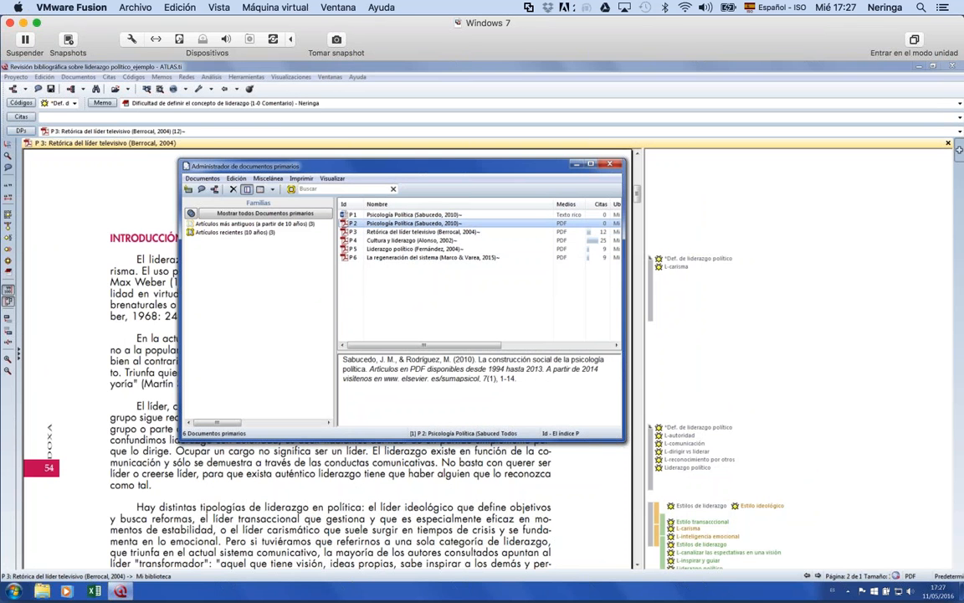
{"action": "left_click", "coordinate": [399, 248]}
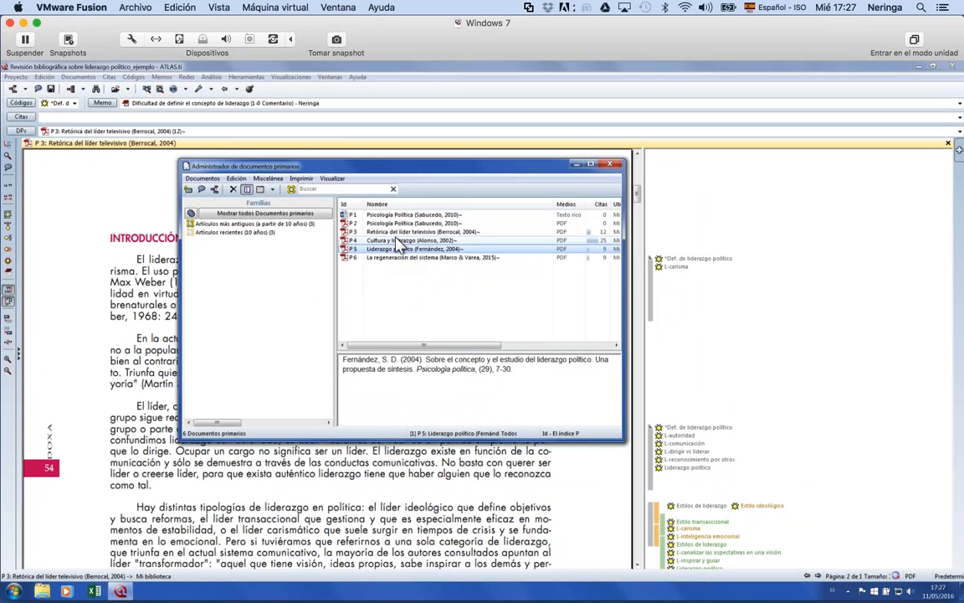
{"action": "left_click", "coordinate": [400, 240]}
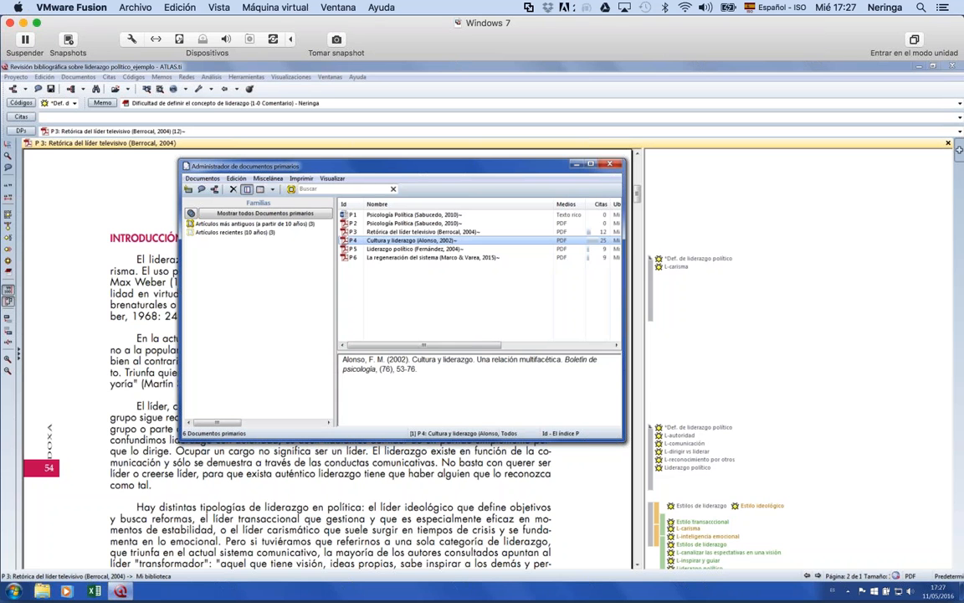
{"action": "left_click", "coordinate": [388, 234]}
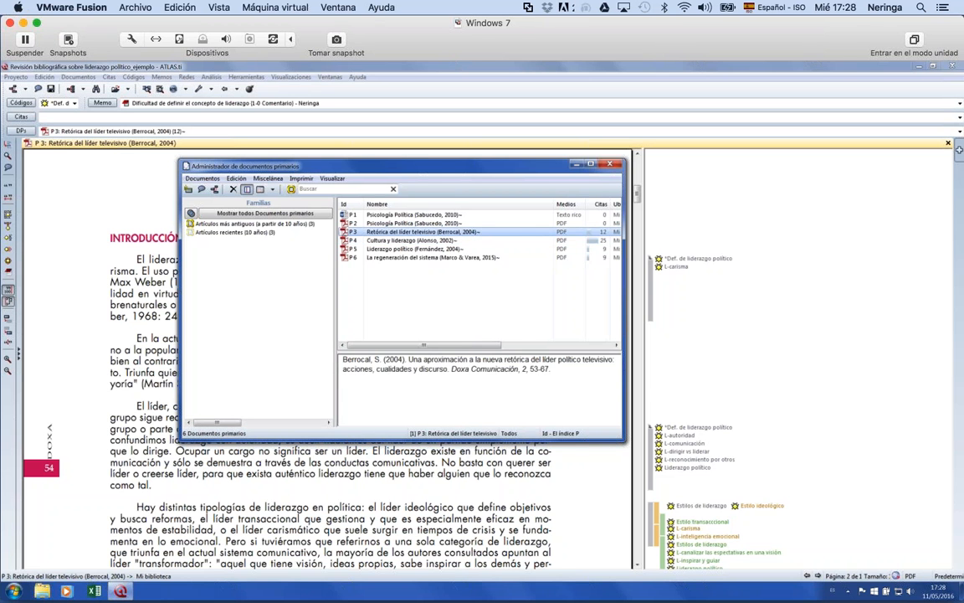
{"action": "right_click", "coordinate": [384, 234]}
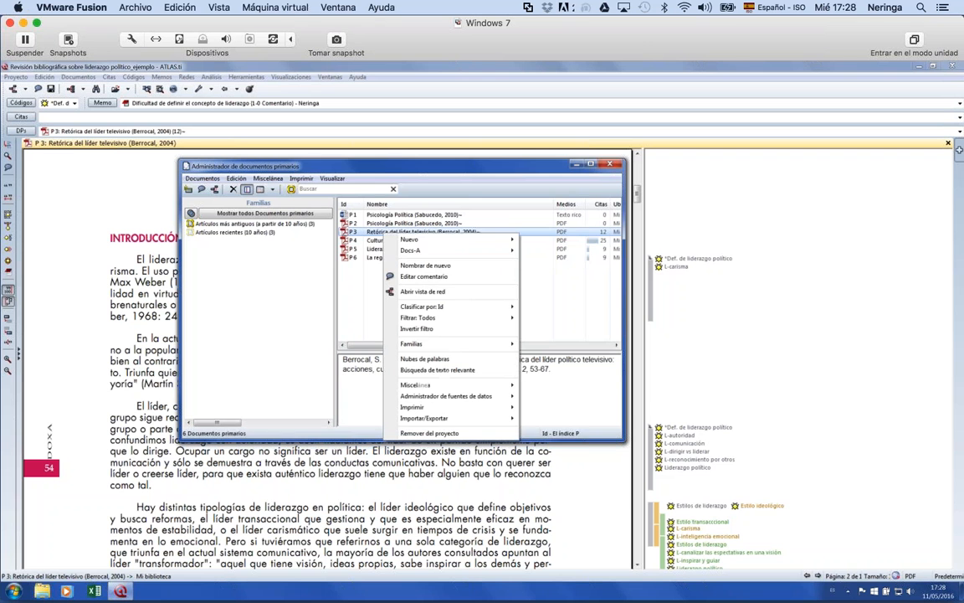
{"action": "left_click", "coordinate": [357, 233]}
{"action": "left_click", "coordinate": [384, 249]}
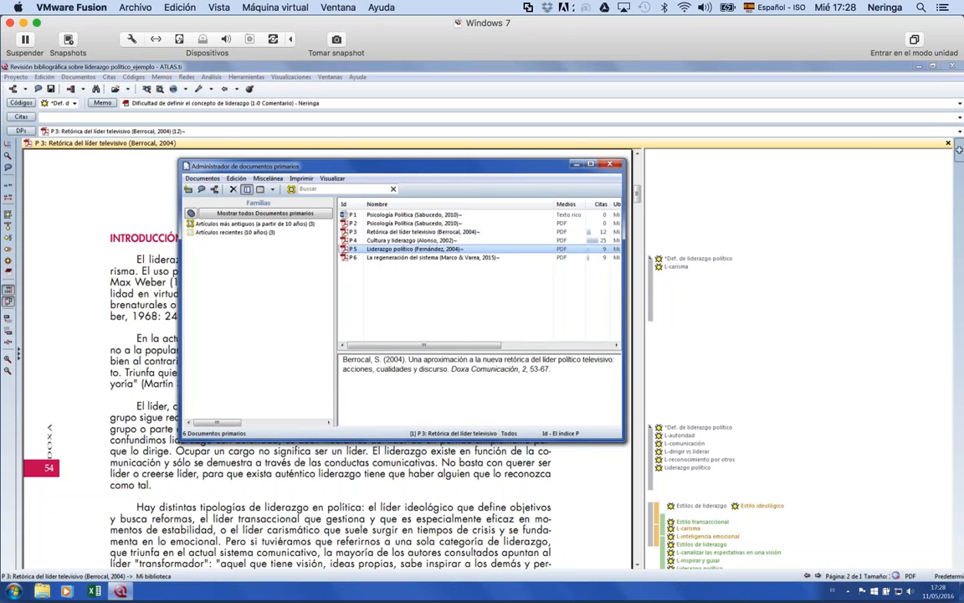
{"action": "left_click", "coordinate": [384, 233]}
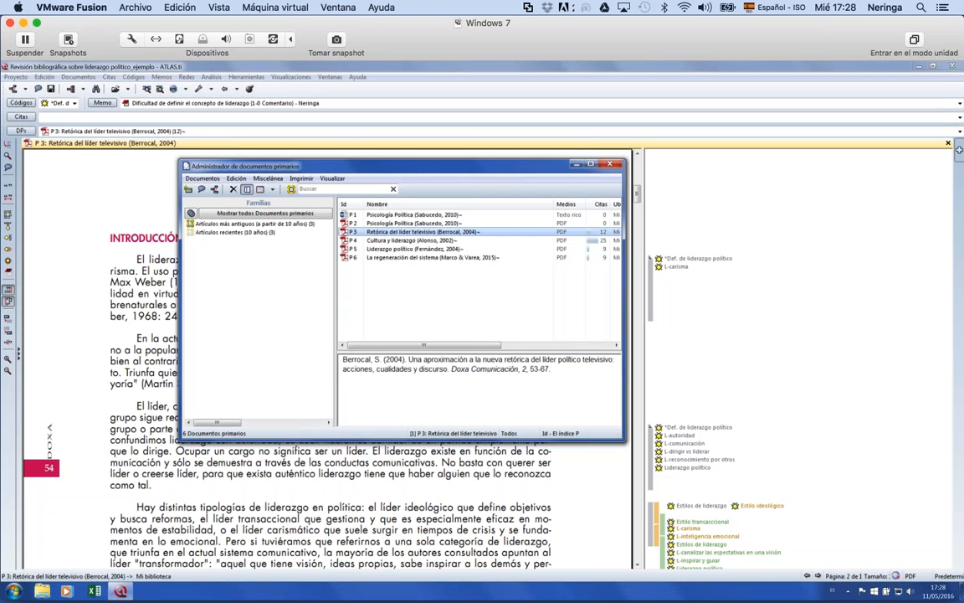
{"action": "left_click", "coordinate": [419, 248]}
{"action": "left_click", "coordinate": [422, 216]}
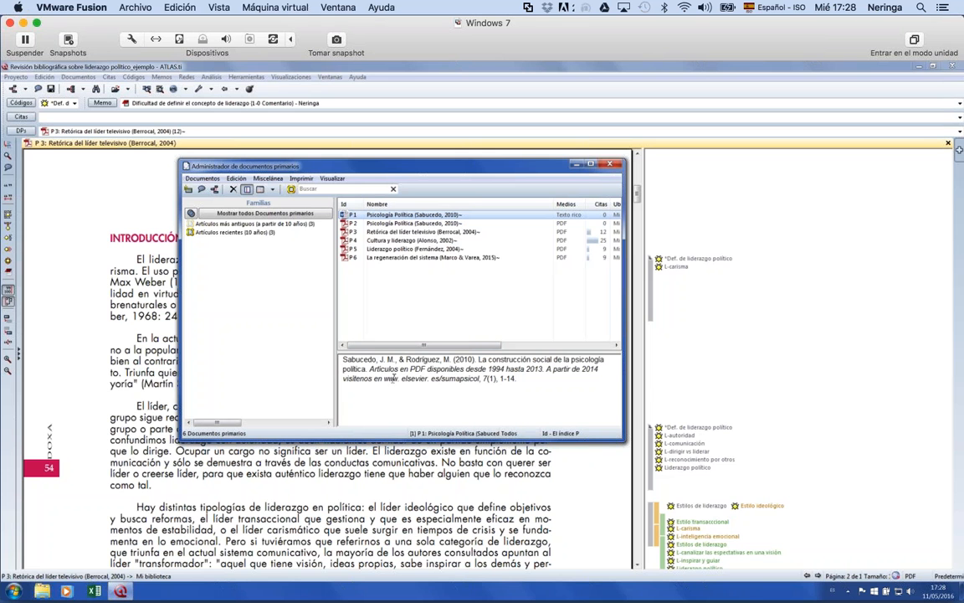
{"action": "left_click", "coordinate": [412, 223]}
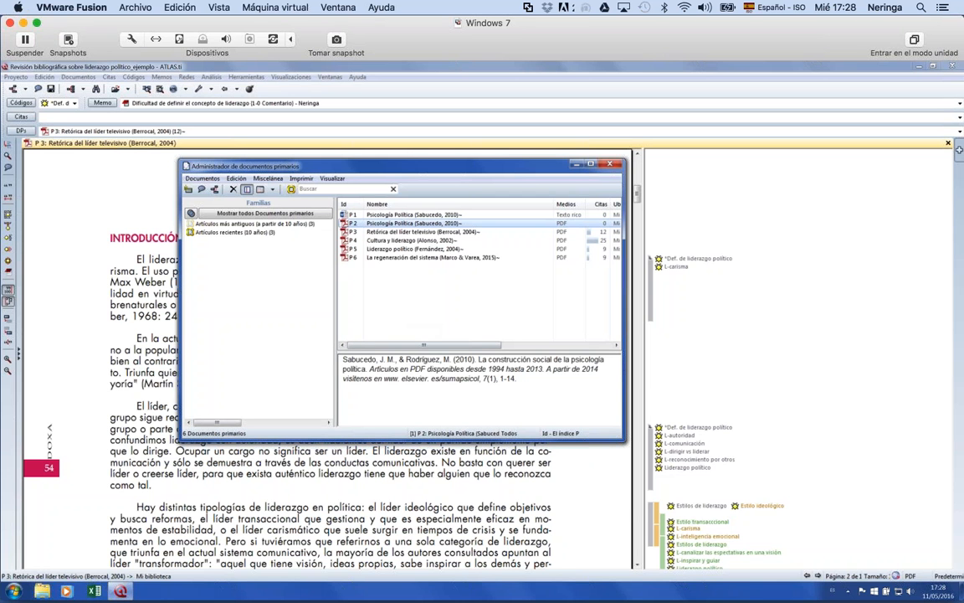
{"action": "left_click_drag", "start_coordinate": [341, 358], "coordinate": [524, 378]}
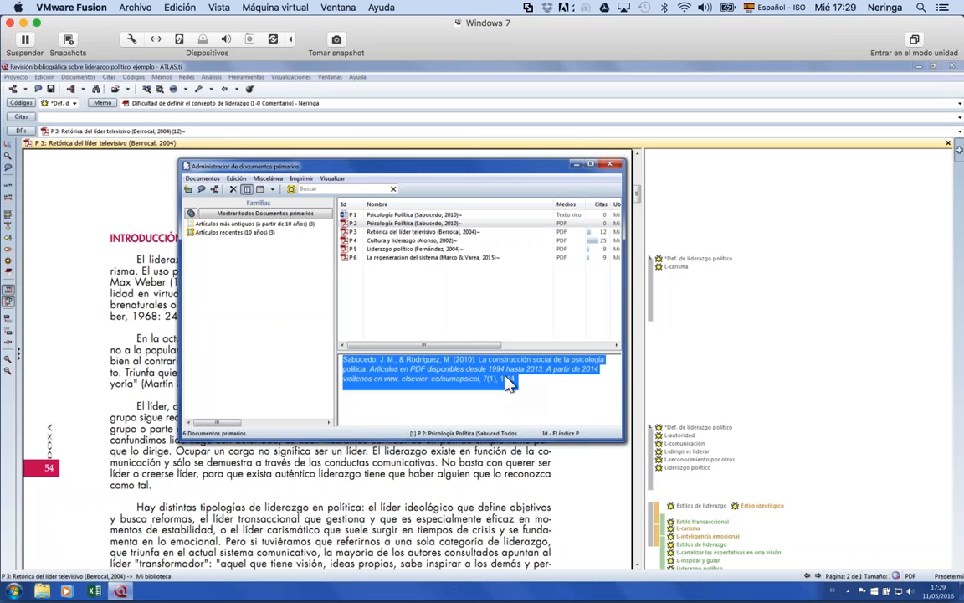
Cut the full reference from the comment of P6, "La regeneración del sistema", and paste it back into the same comment.
{"action": "left_click", "coordinate": [368, 257]}
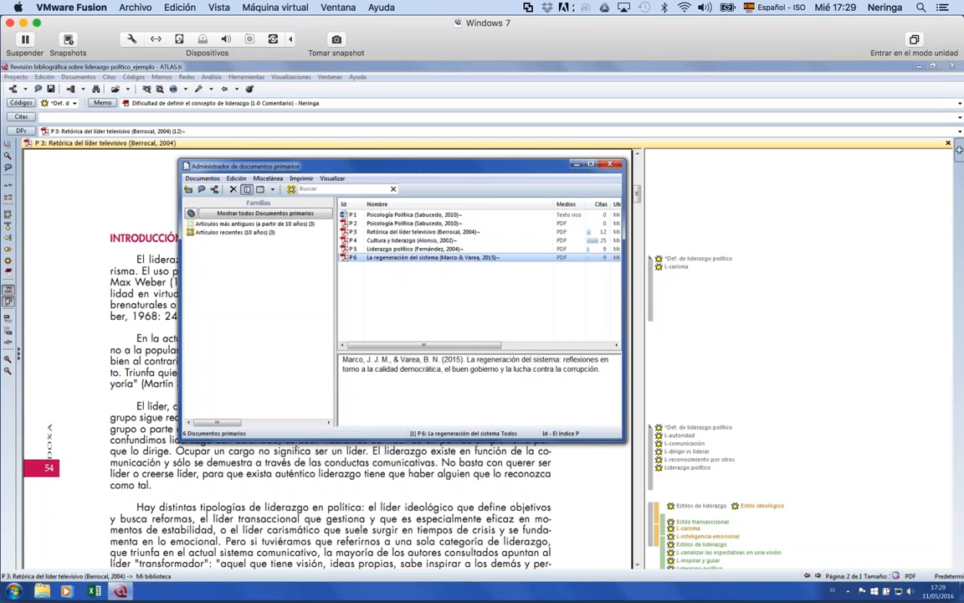
{"action": "left_click_drag", "start_coordinate": [343, 359], "coordinate": [342, 368]}
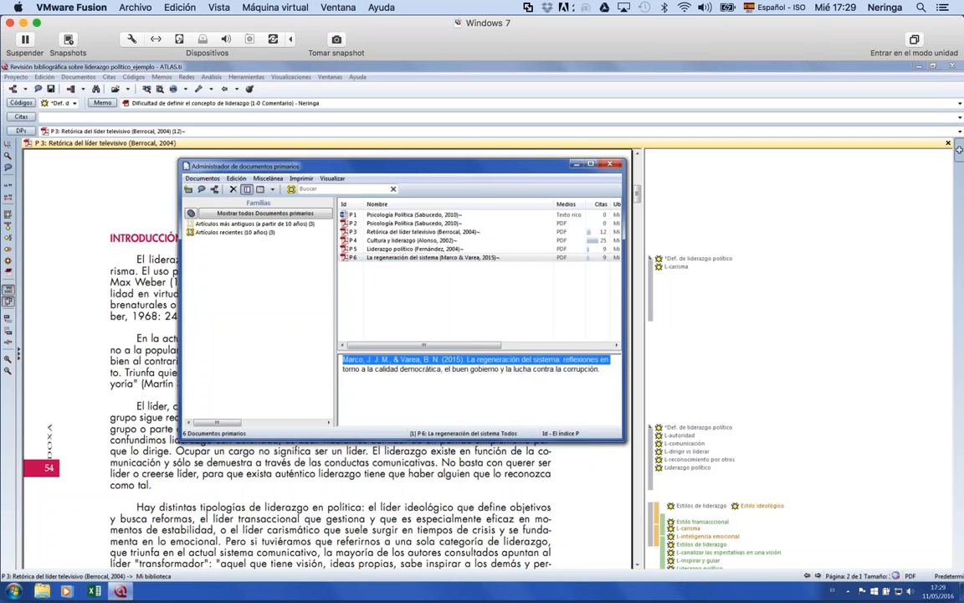
{"action": "left_click_drag", "start_coordinate": [600, 369], "coordinate": [342, 359]}
{"action": "key", "text": "ctrl+c"}
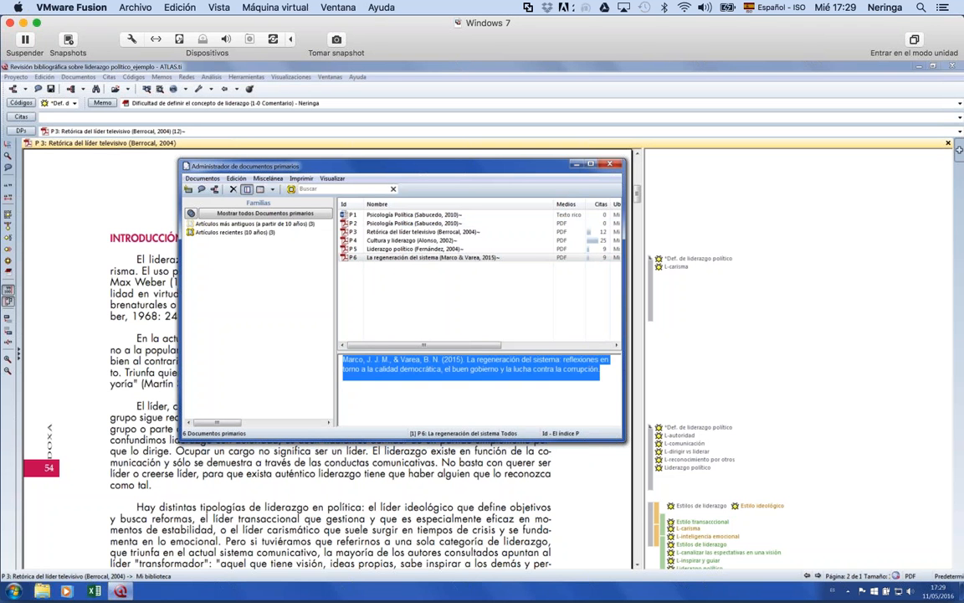
{"action": "left_click", "coordinate": [362, 250]}
{"action": "left_click", "coordinate": [364, 258]}
{"action": "left_click", "coordinate": [369, 367]}
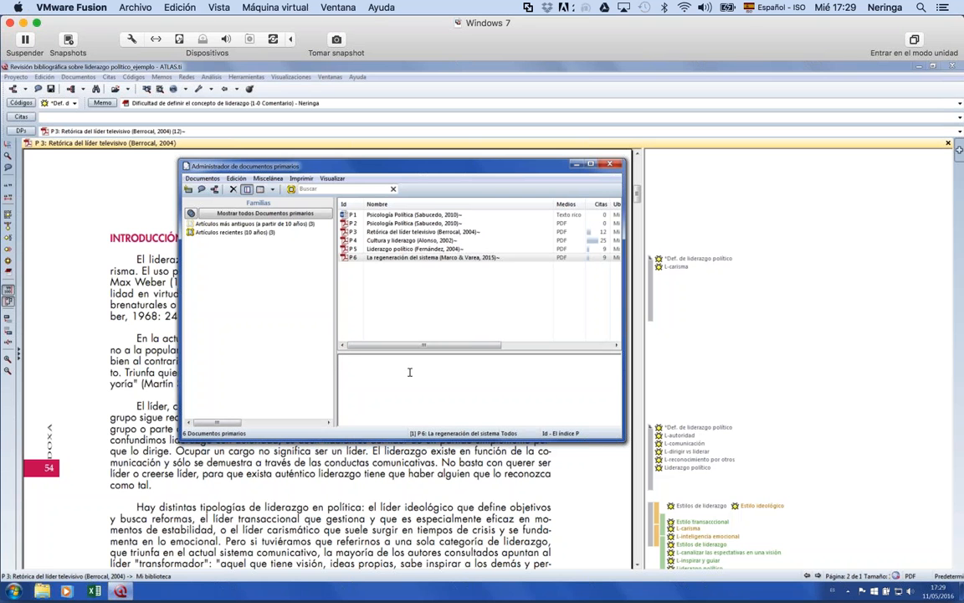
{"action": "key", "text": "ctrl+v"}
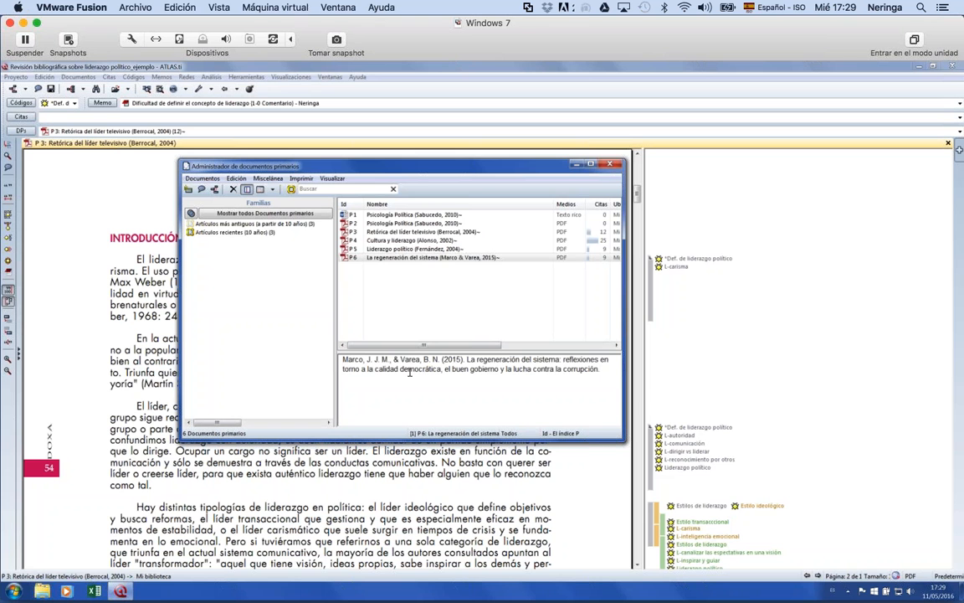
Review the reference comments of documents P5, P4 and P3.
{"action": "left_click", "coordinate": [401, 249]}
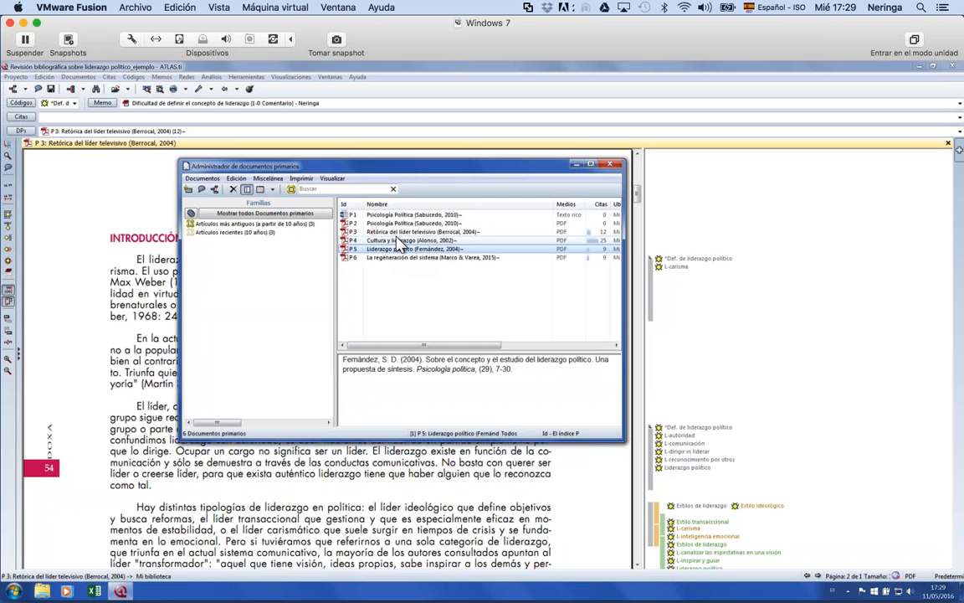
{"action": "left_click", "coordinate": [401, 241]}
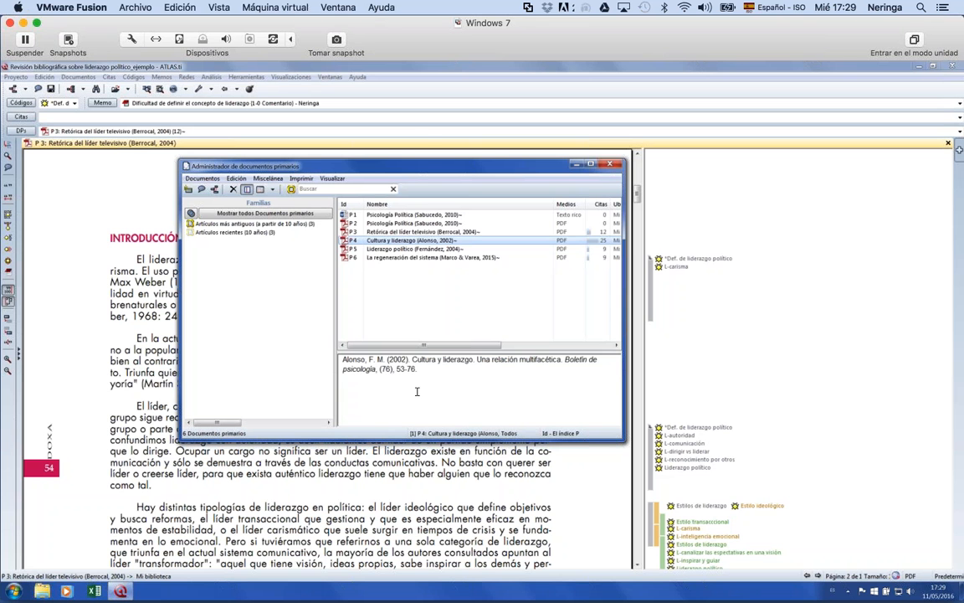
{"action": "left_click", "coordinate": [385, 232]}
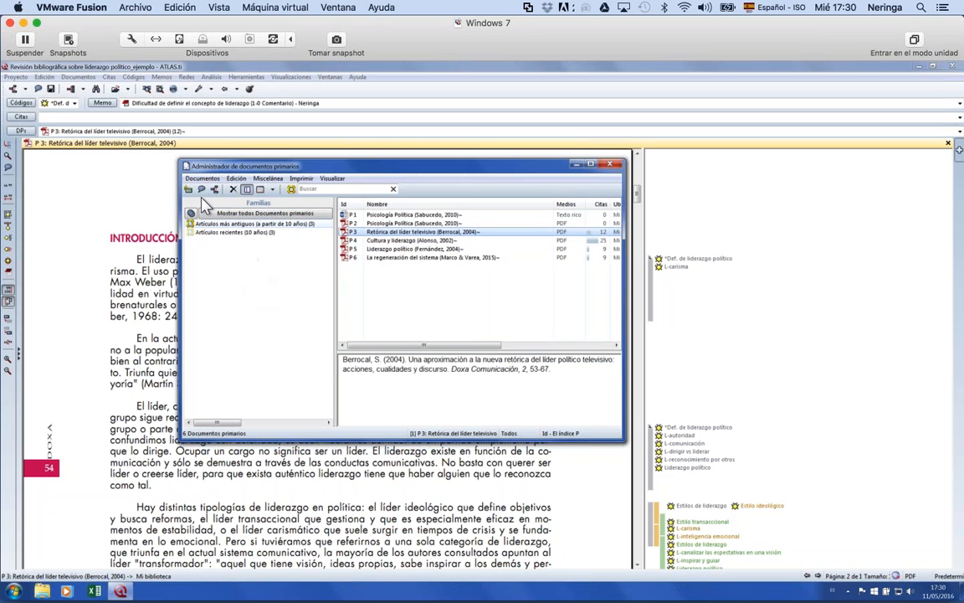
View the documents in the families for older articles and recent articles, and return to showing all primary documents.
{"action": "left_click", "coordinate": [239, 225]}
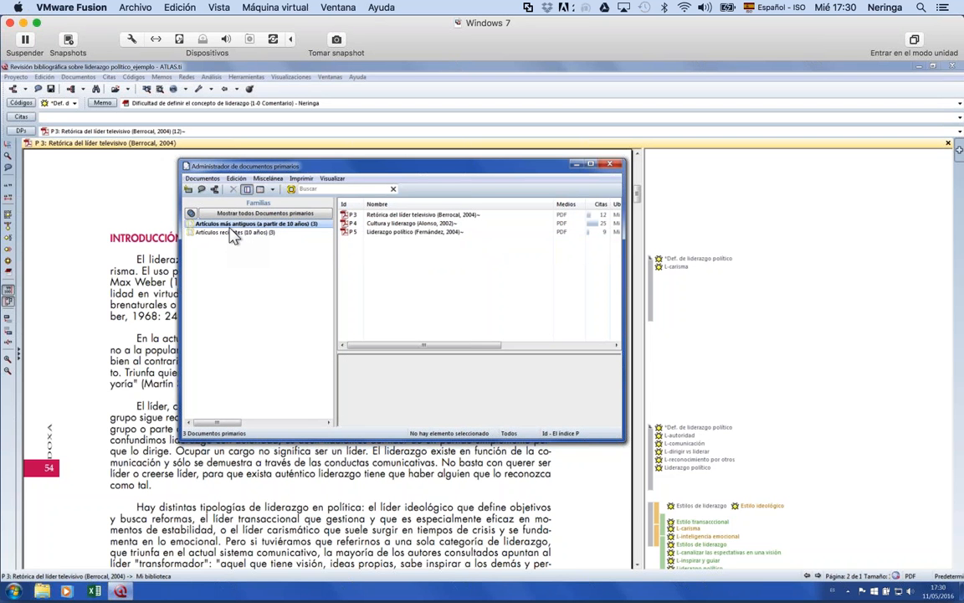
{"action": "left_click", "coordinate": [234, 241]}
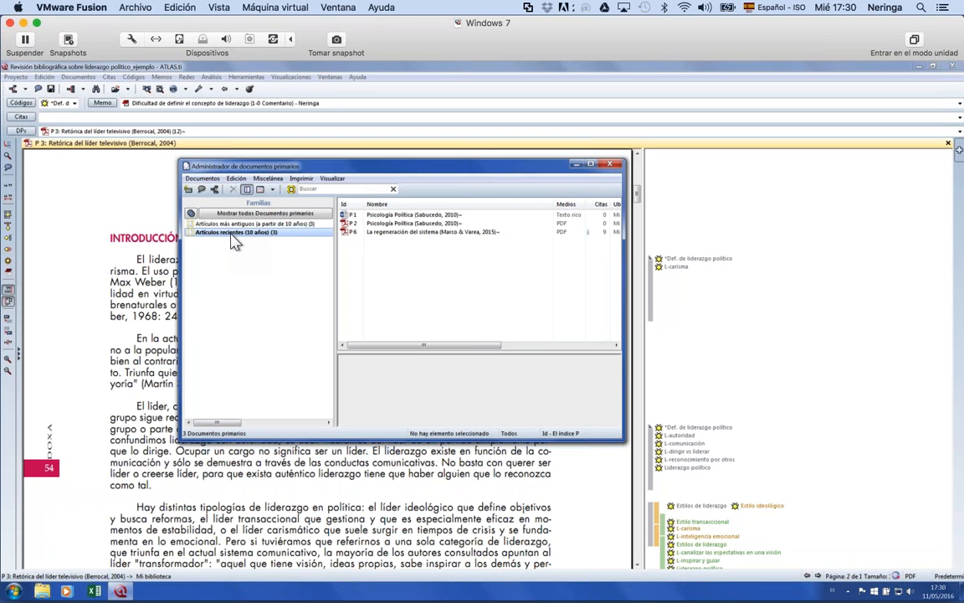
{"action": "left_click", "coordinate": [275, 214]}
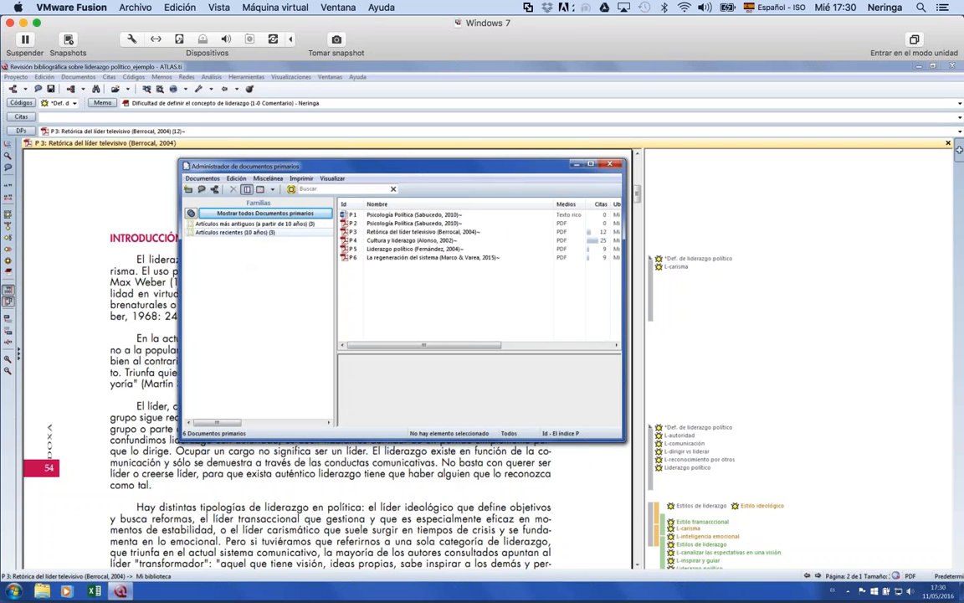
Create a document family named "Artículos a partir de 20 años" containing documents P4, P5 and P6.
{"action": "left_click", "coordinate": [410, 240]}
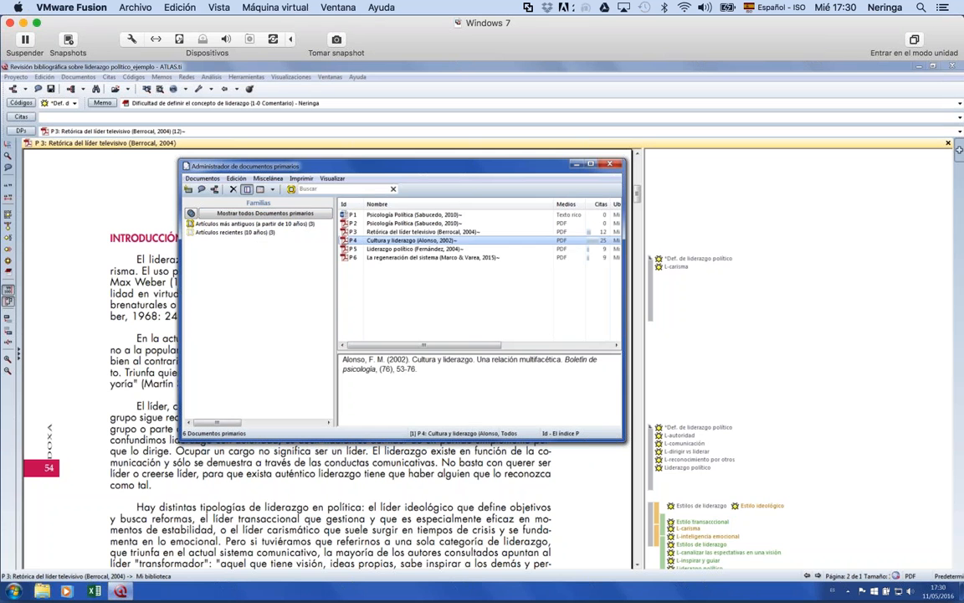
{"action": "left_click", "coordinate": [391, 259], "text": "shift"}
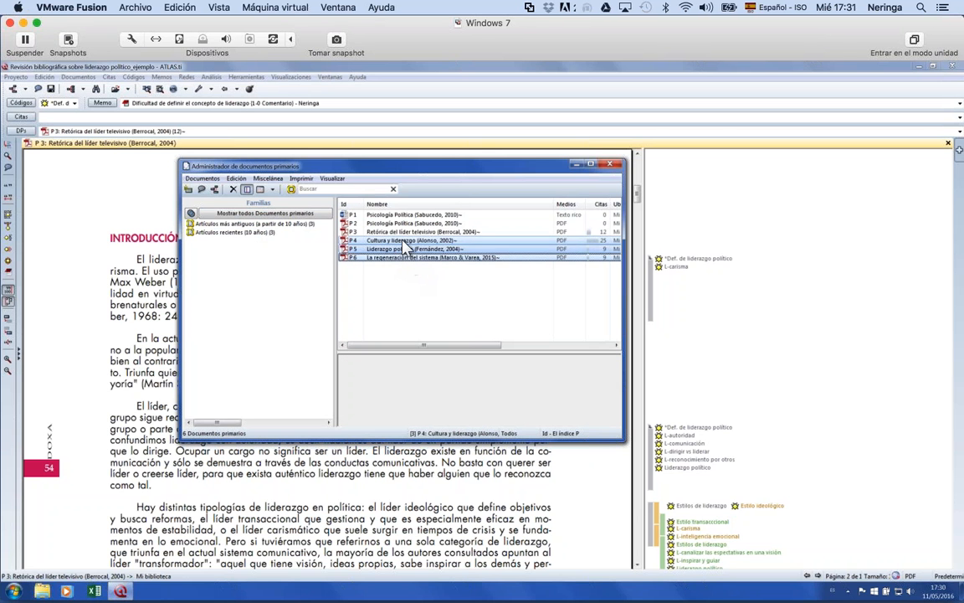
{"action": "left_click_drag", "start_coordinate": [405, 248], "coordinate": [266, 300]}
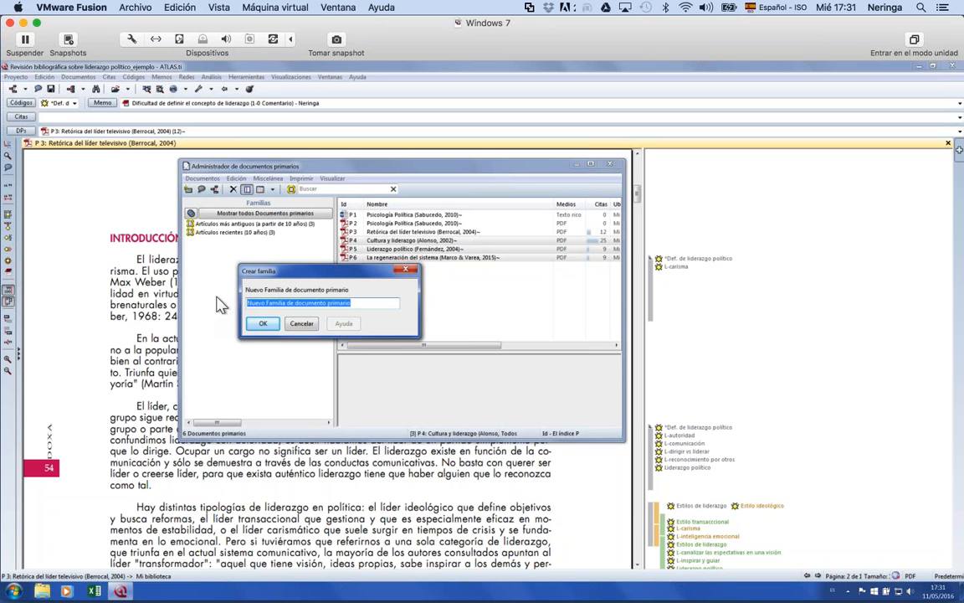
{"action": "type", "text": "Articu"}
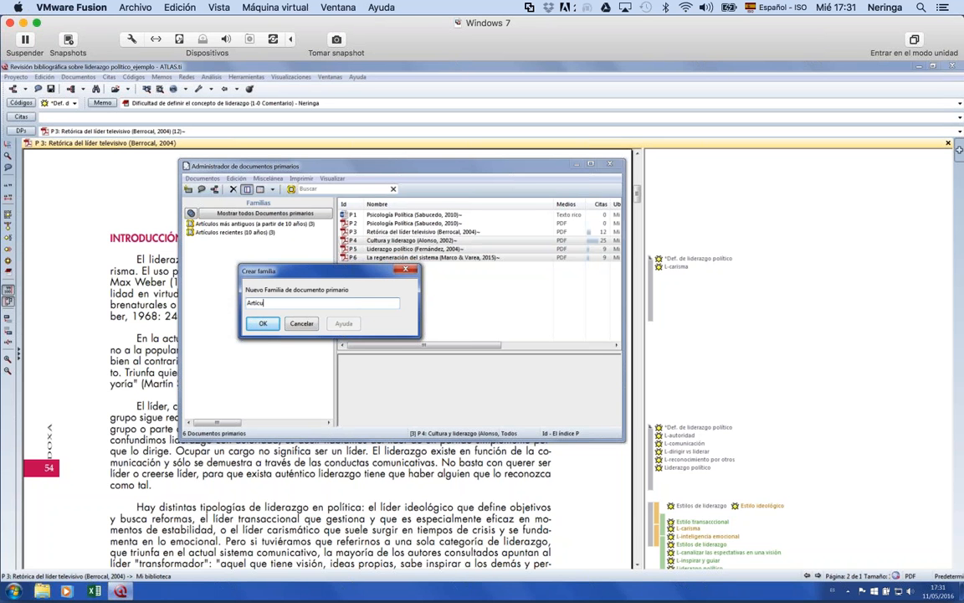
{"action": "type", "text": "los a partir de 20 años)"}
{"action": "left_click", "coordinate": [262, 323]}
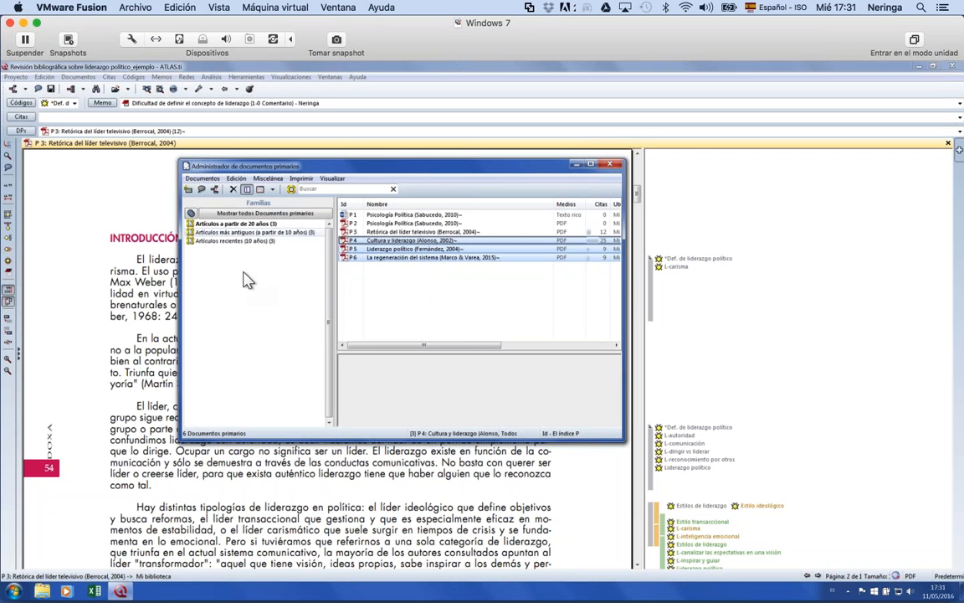
View the documents in the families for older and recent articles, show all primary documents, check P4's reference comment, and close the document manager.
{"action": "left_click", "coordinate": [240, 232]}
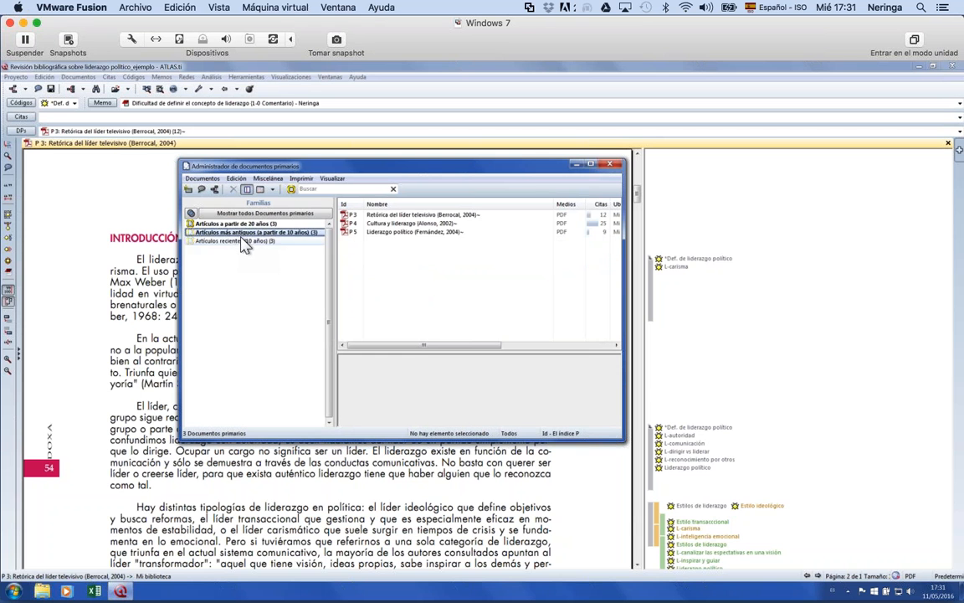
{"action": "left_click", "coordinate": [236, 241]}
{"action": "left_click", "coordinate": [245, 213]}
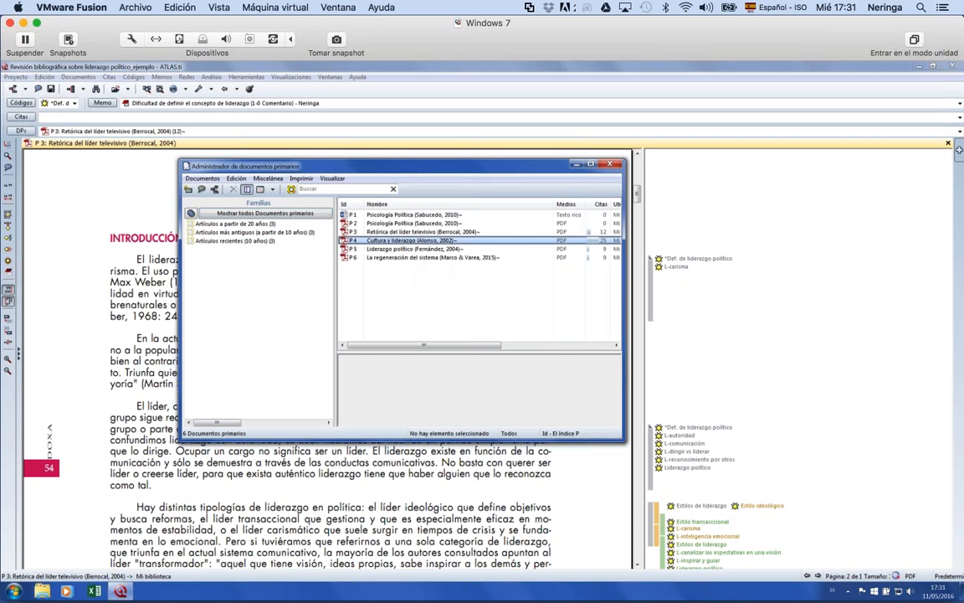
{"action": "left_click", "coordinate": [402, 240]}
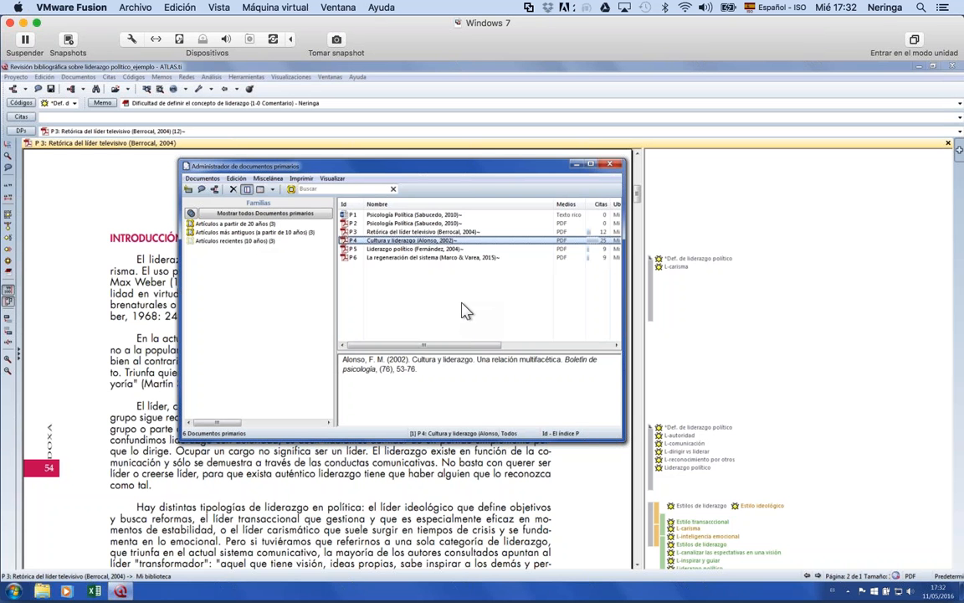
{"action": "left_click", "coordinate": [613, 166]}
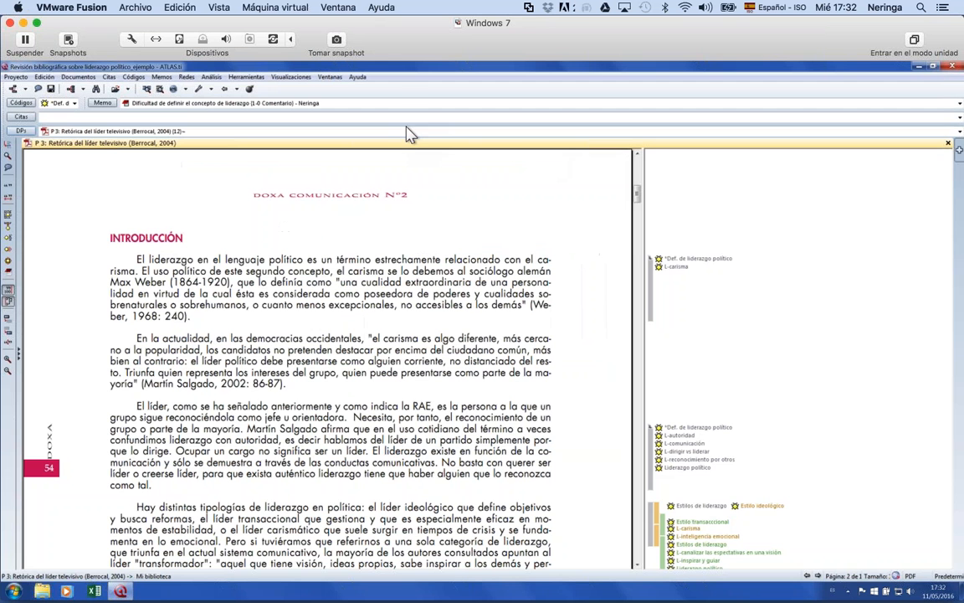
Open document P1, "Psicología Política", and create a free quotation from the first introduction paragraph, beginning "La Psicología Política es hoy".
{"action": "left_click", "coordinate": [365, 131]}
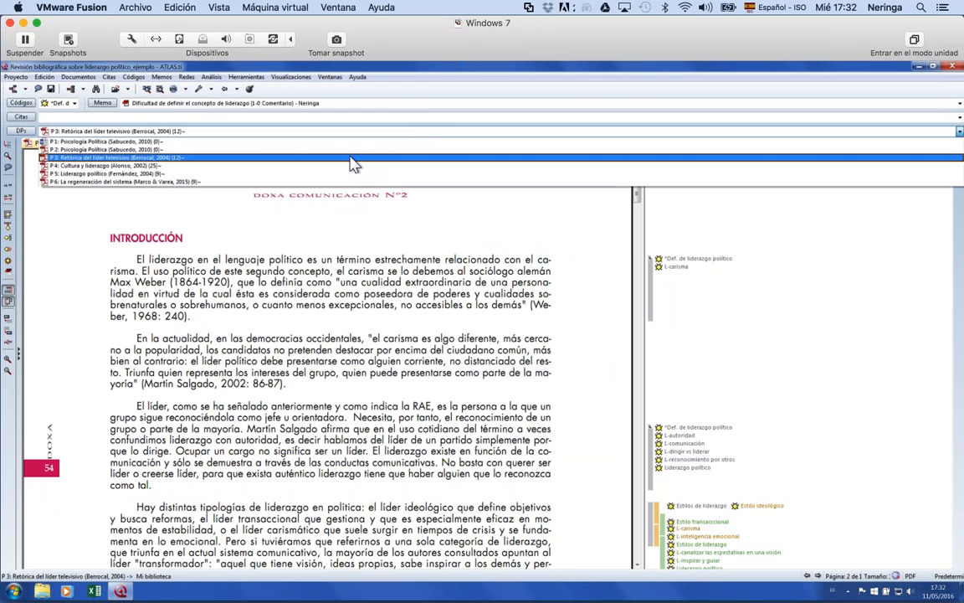
{"action": "left_click", "coordinate": [327, 150]}
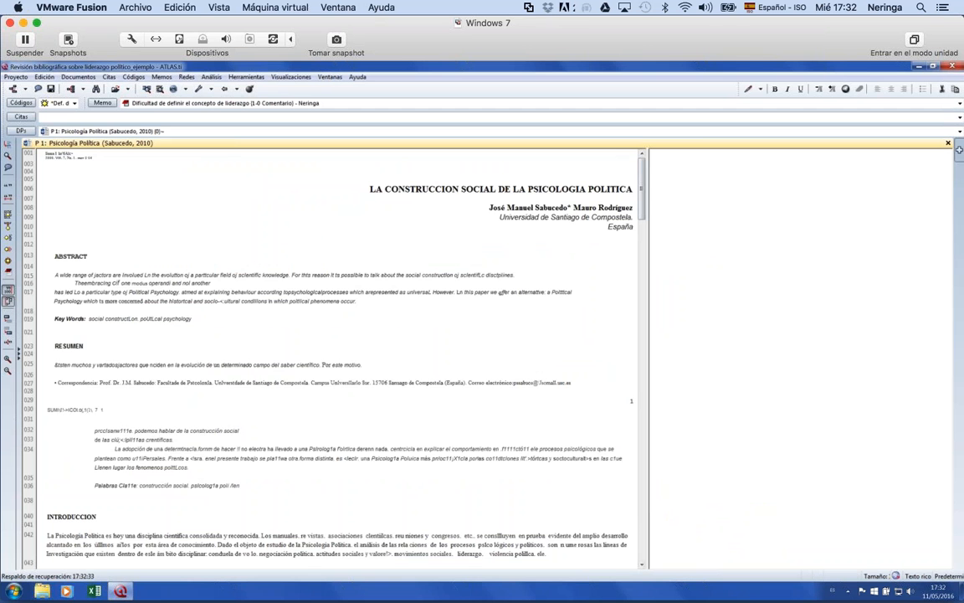
{"action": "left_click_drag", "start_coordinate": [643, 195], "coordinate": [645, 215]}
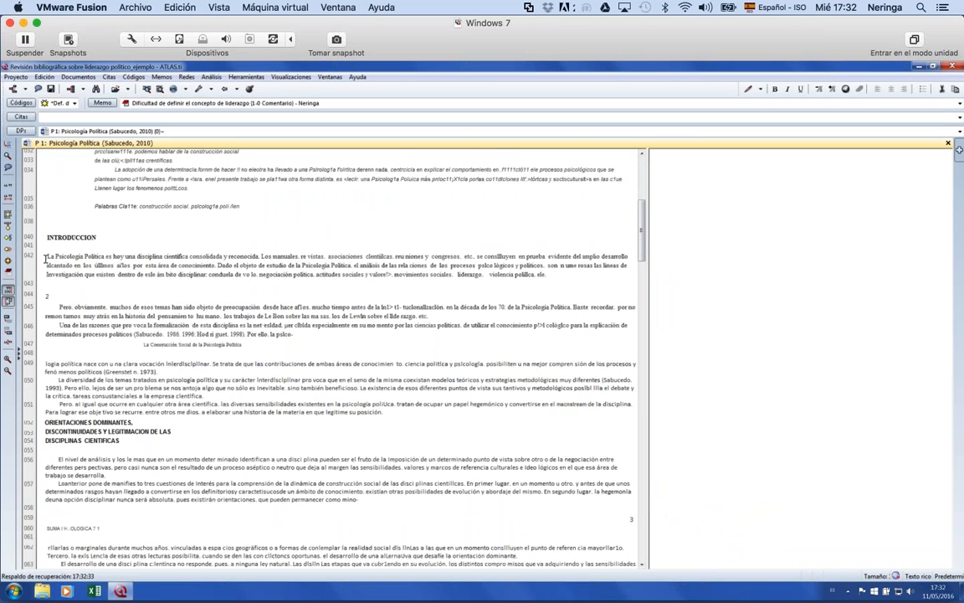
{"action": "left_click_drag", "start_coordinate": [46, 254], "coordinate": [561, 279]}
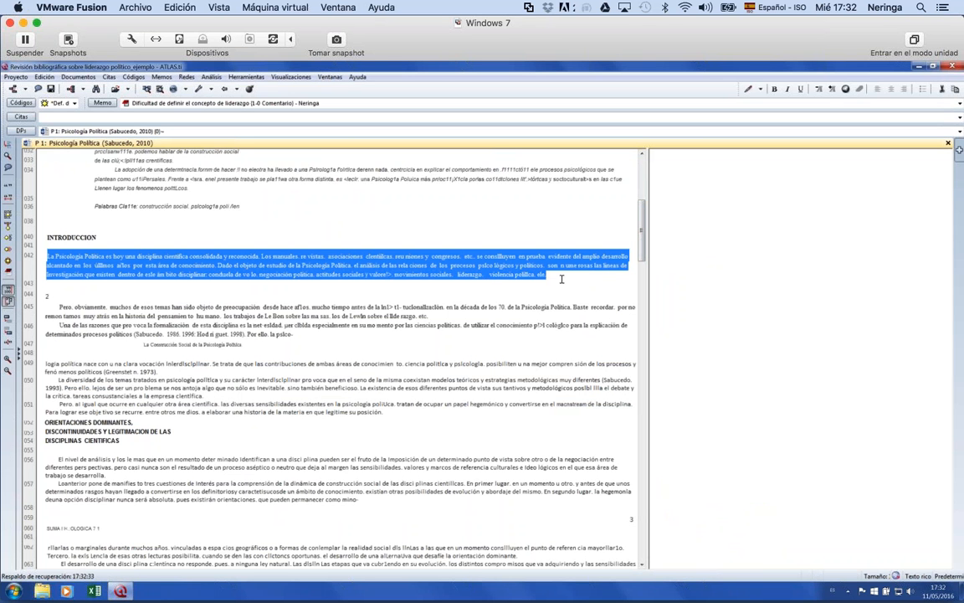
{"action": "right_click", "coordinate": [453, 267]}
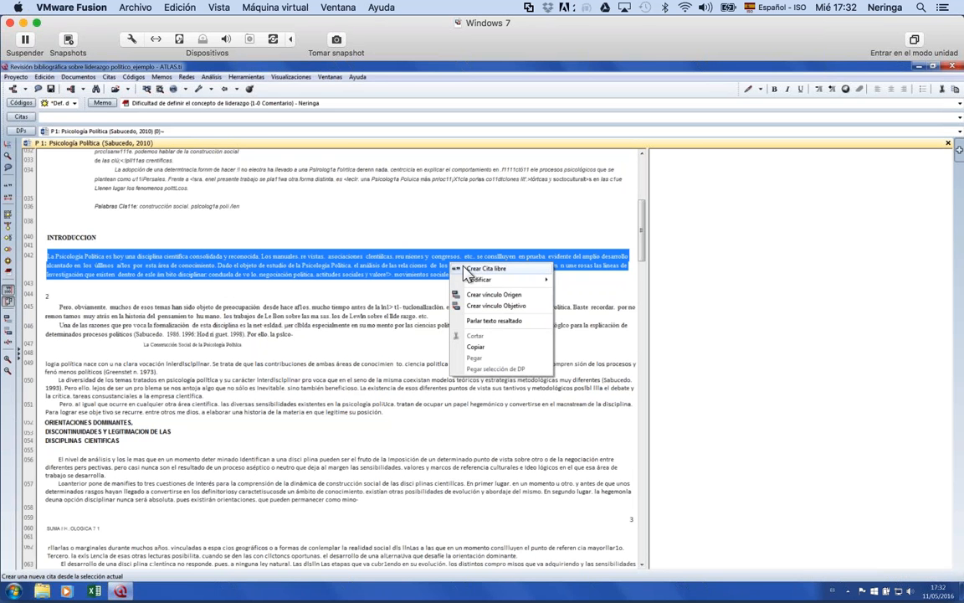
{"action": "left_click", "coordinate": [466, 268]}
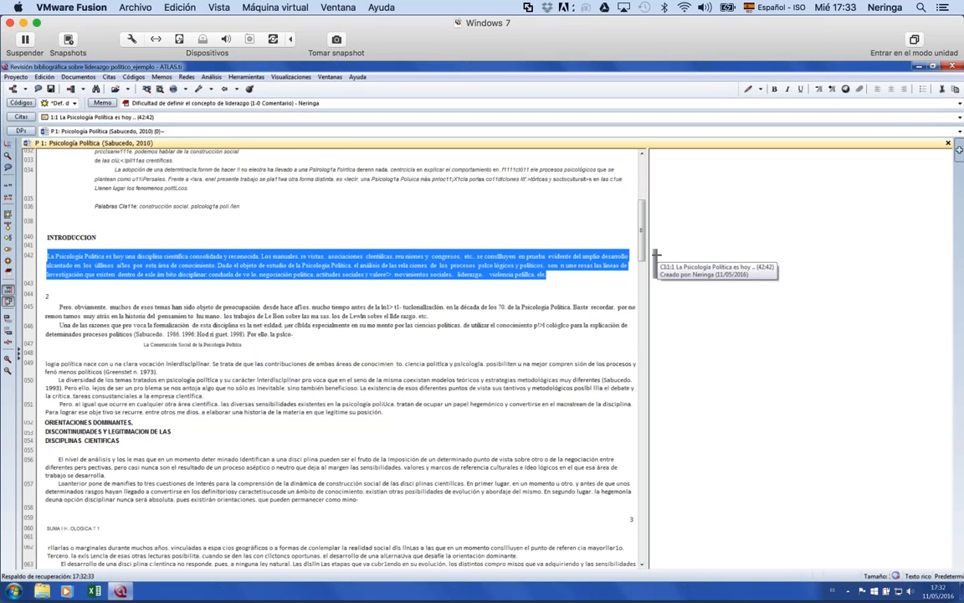
Create a second free quotation in P1 from "muchos de esos temas han sido" through "por las ciencias políticas".
{"action": "left_click", "coordinate": [573, 296]}
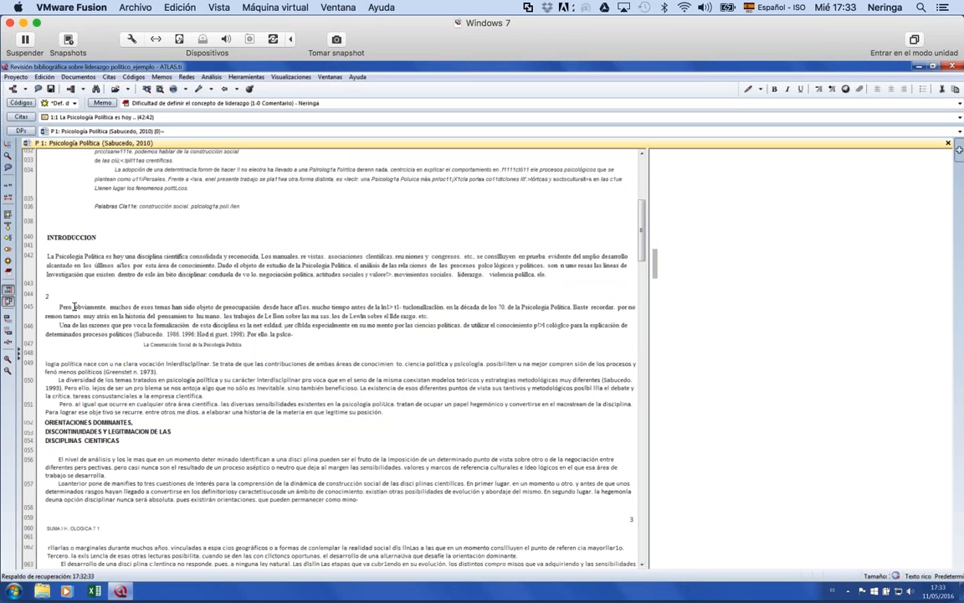
{"action": "left_click_drag", "start_coordinate": [109, 306], "coordinate": [391, 316]}
{"action": "right_click", "coordinate": [394, 318]}
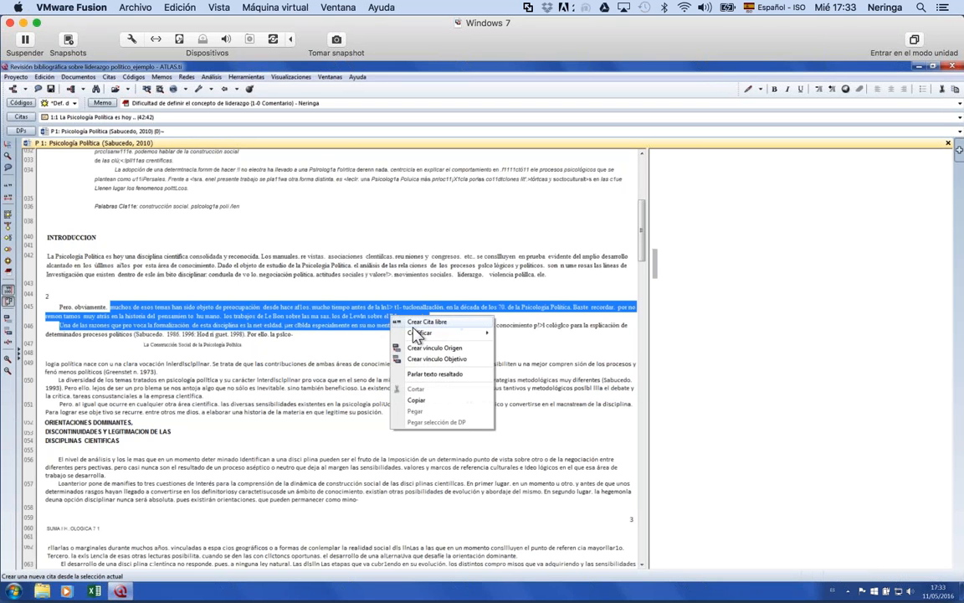
{"action": "left_click", "coordinate": [423, 323]}
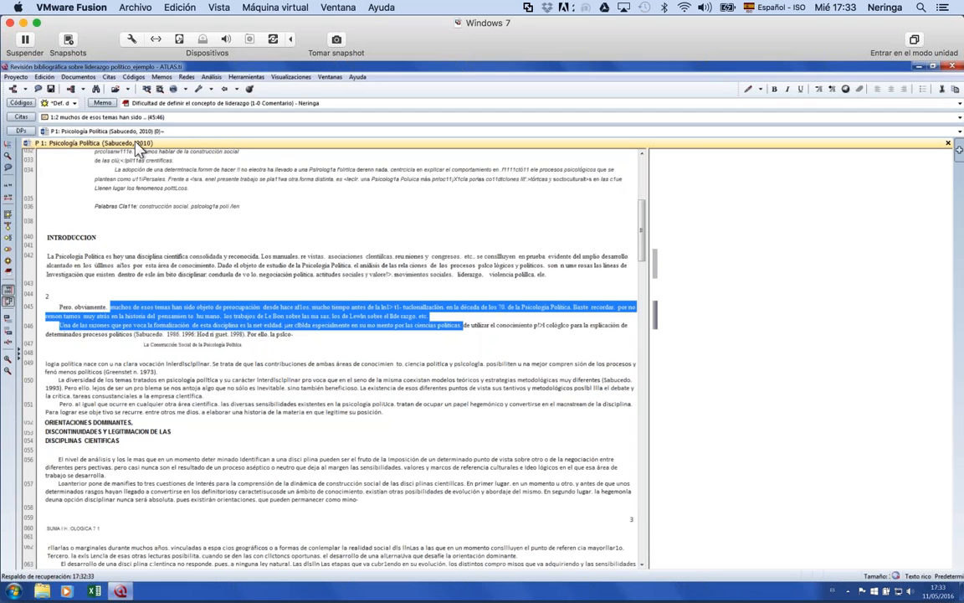
Open the code manager and move its window clear of the document's code and quotation lists.
{"action": "left_click", "coordinate": [16, 104]}
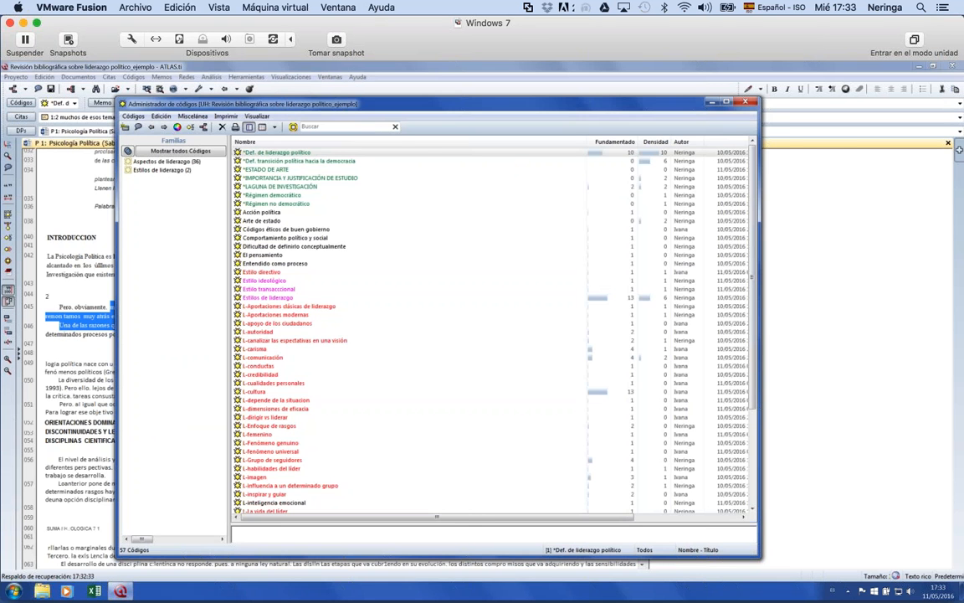
{"action": "left_click_drag", "start_coordinate": [280, 106], "coordinate": [354, 115]}
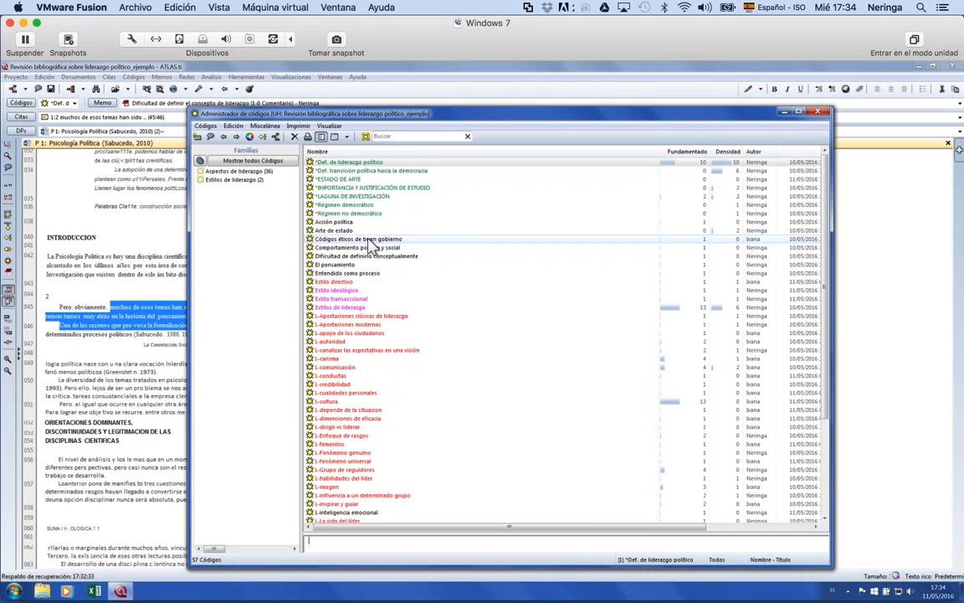
{"action": "left_click", "coordinate": [205, 125]}
{"action": "left_click", "coordinate": [214, 137]}
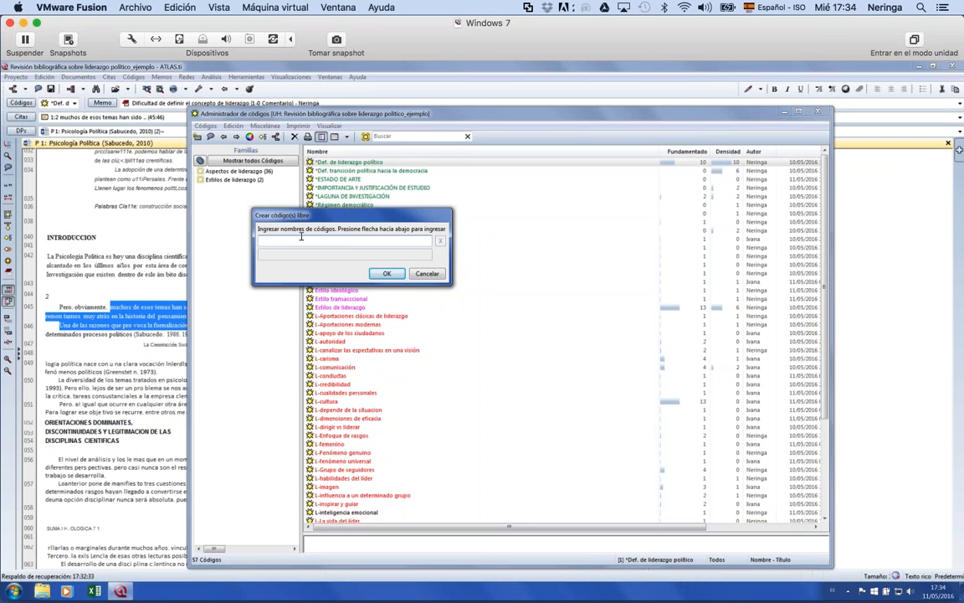
{"action": "type", "text": "Esta"}
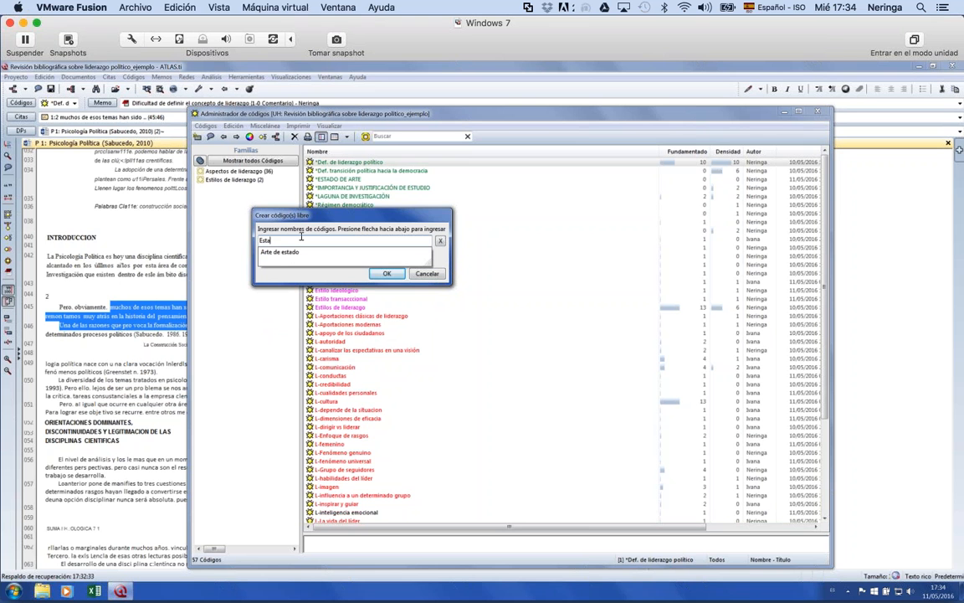
{"action": "type", "text": "do de arte"}
{"action": "left_click", "coordinate": [323, 220]}
{"action": "left_click", "coordinate": [286, 255]}
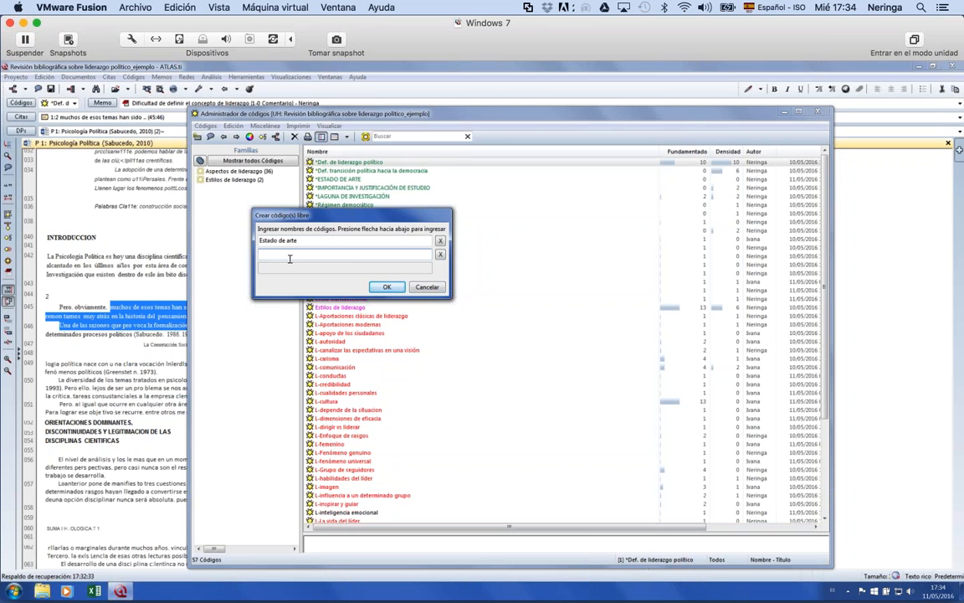
{"action": "type", "text": "L"}
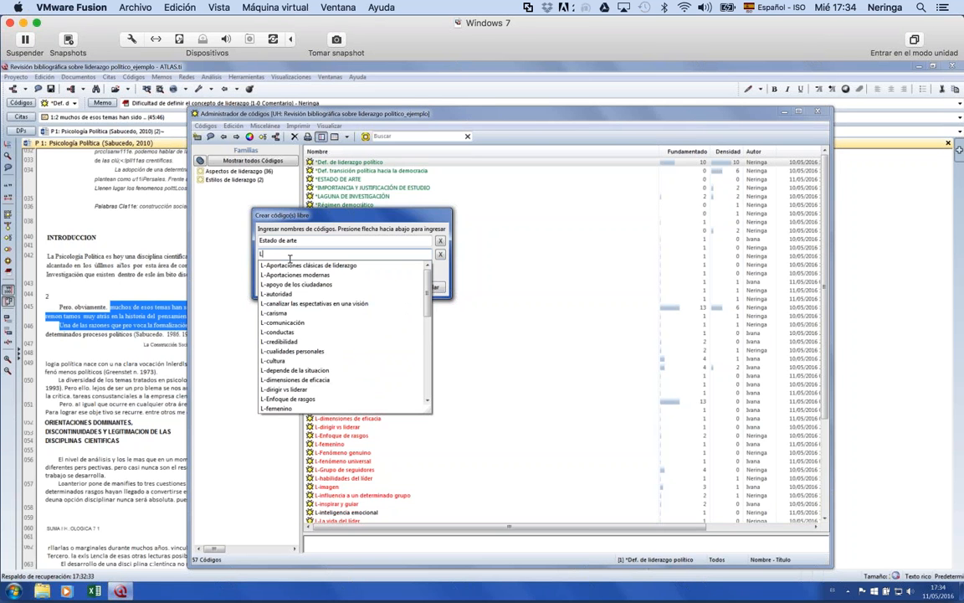
{"action": "type", "text": "agu"}
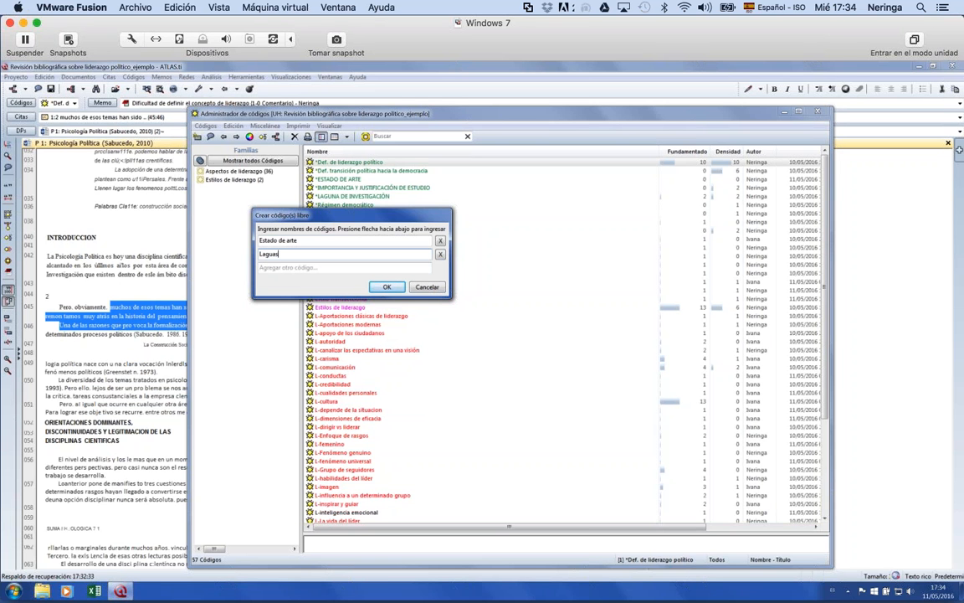
{"action": "type", "text": "nas de investigación"}
{"action": "left_click", "coordinate": [285, 268]}
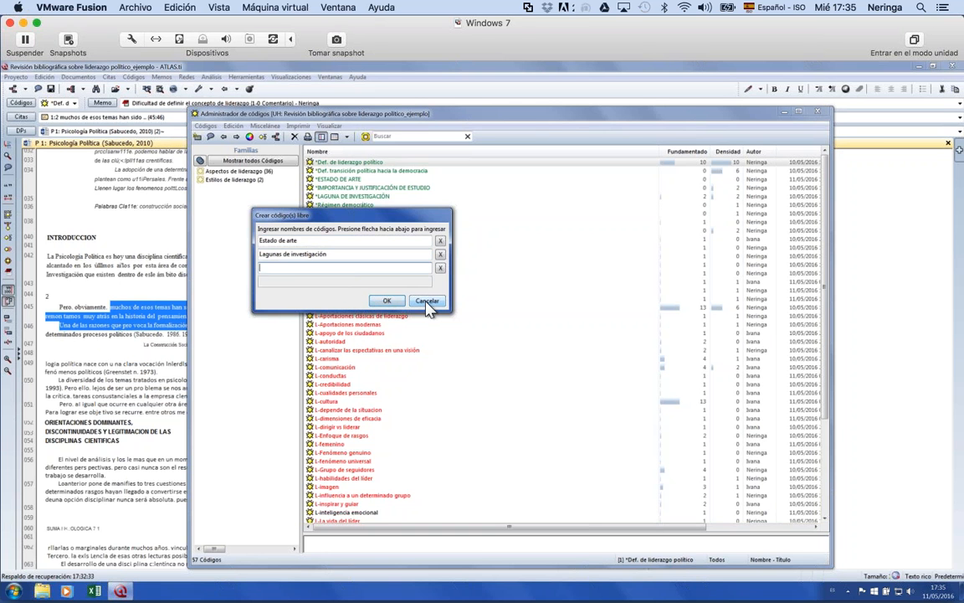
{"action": "left_click", "coordinate": [429, 300]}
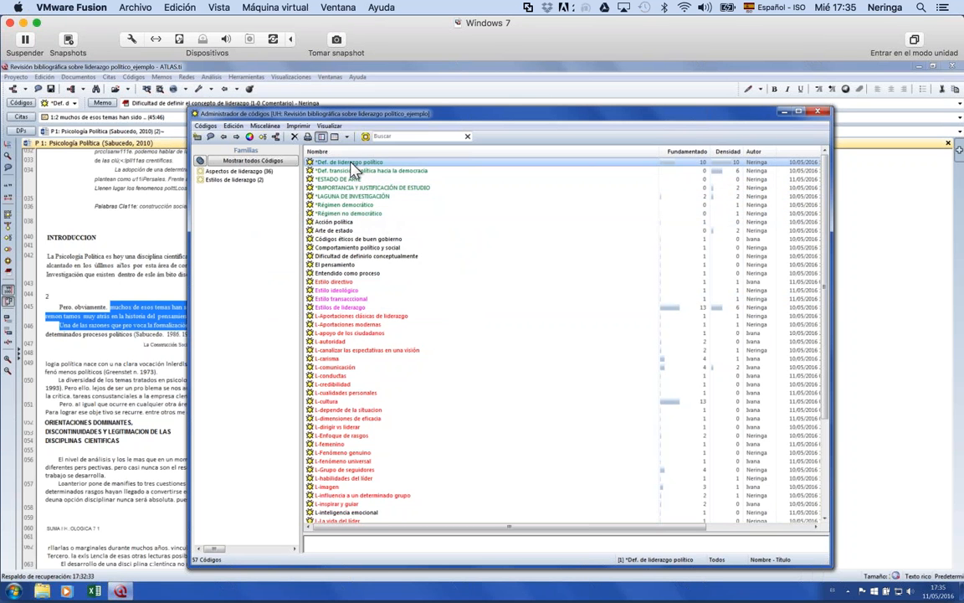
Open a network view of the seven asterisk-prefixed codes, from "*Def. de liderazgo político" to "*Régimen no democrático".
{"action": "key", "text": "Down"}
{"action": "key", "text": "Down"}
{"action": "key", "text": "Down"}
{"action": "key", "text": "Down"}
{"action": "key", "text": "Down"}
{"action": "key", "text": "Down"}
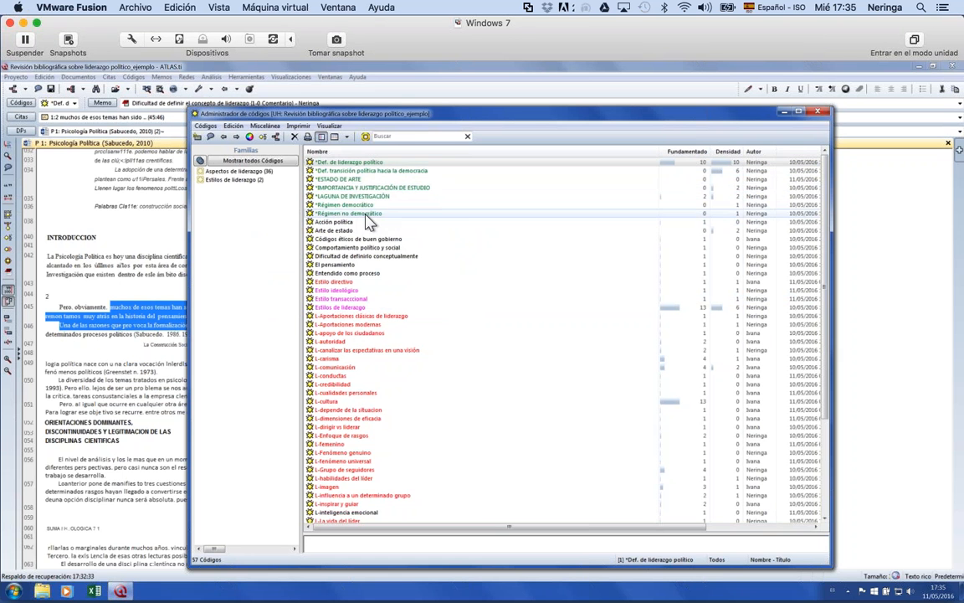
{"action": "left_click", "coordinate": [360, 163]}
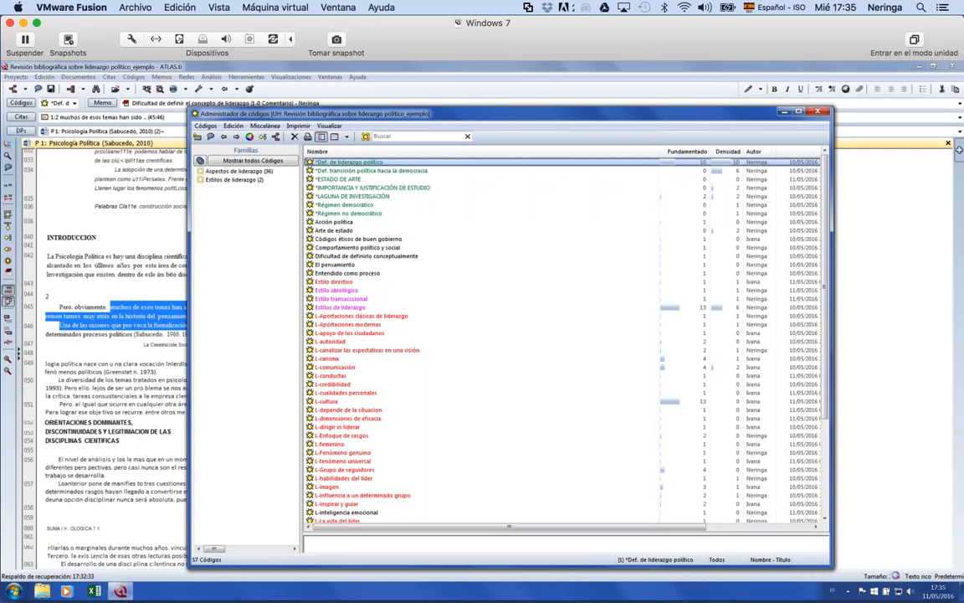
{"action": "left_click", "coordinate": [373, 214], "text": "shift"}
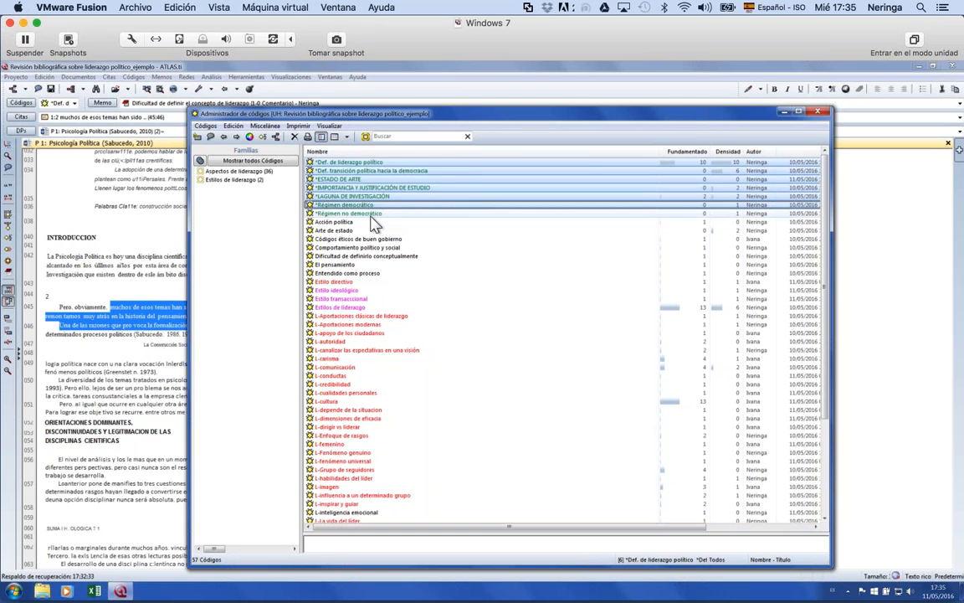
{"action": "right_click", "coordinate": [461, 184]}
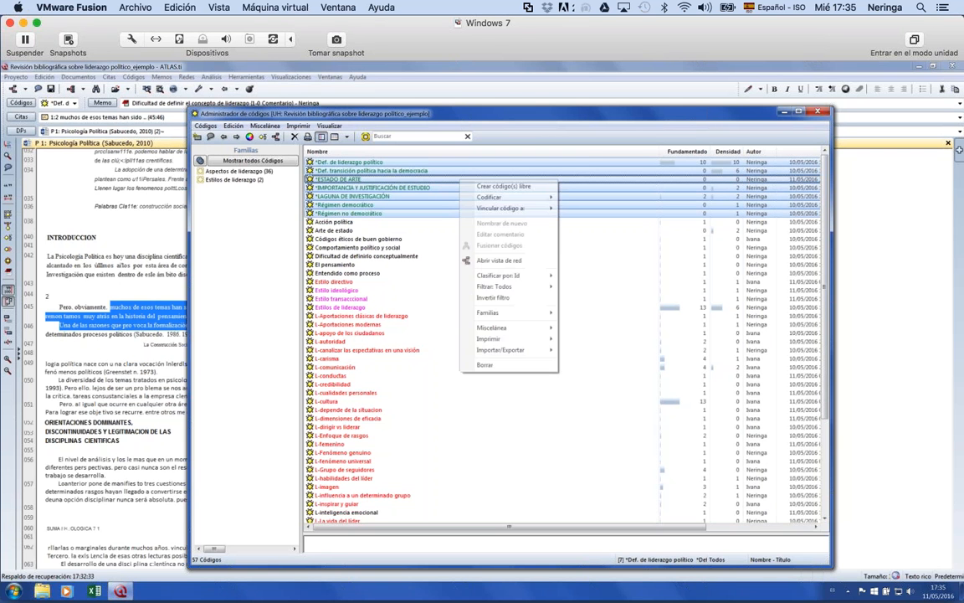
{"action": "left_click", "coordinate": [494, 262]}
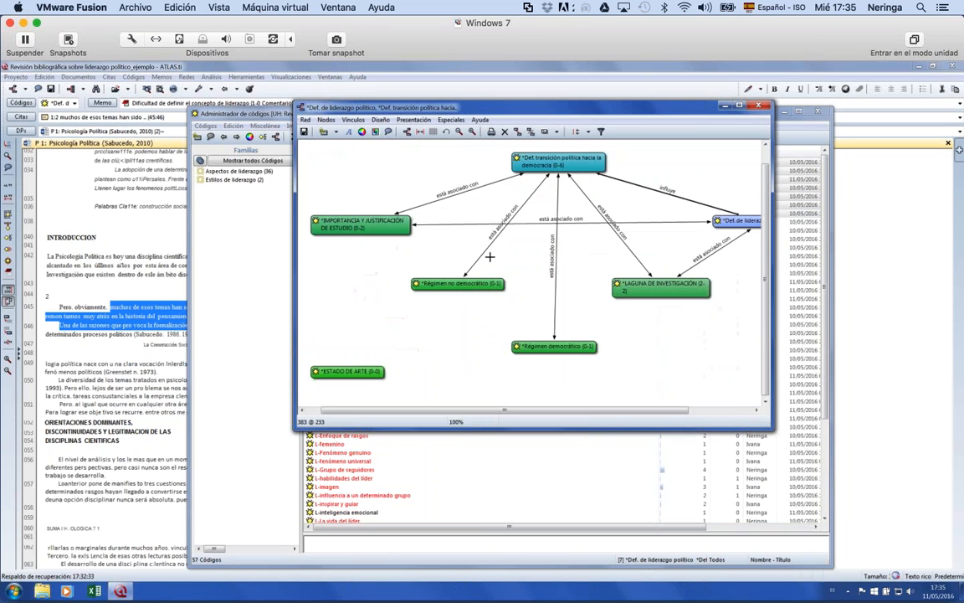
Cut the links from "*Def. transición política hacia la democracia" to "*IMPORTANCIA Y JUSTIFICACIÓN DE ESTUDIO" and "*Régimen no democrático".
{"action": "left_click", "coordinate": [452, 190]}
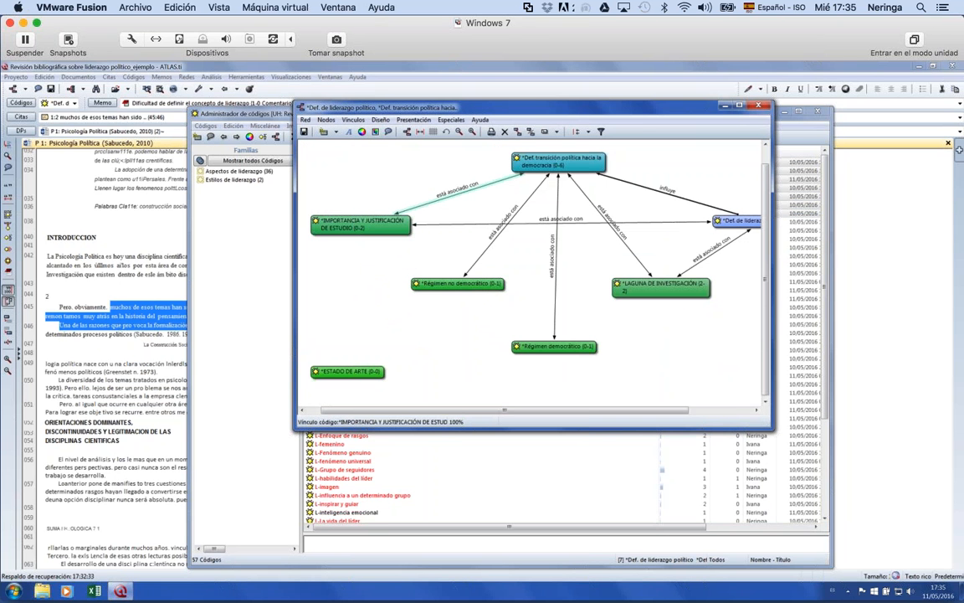
{"action": "right_click", "coordinate": [523, 179]}
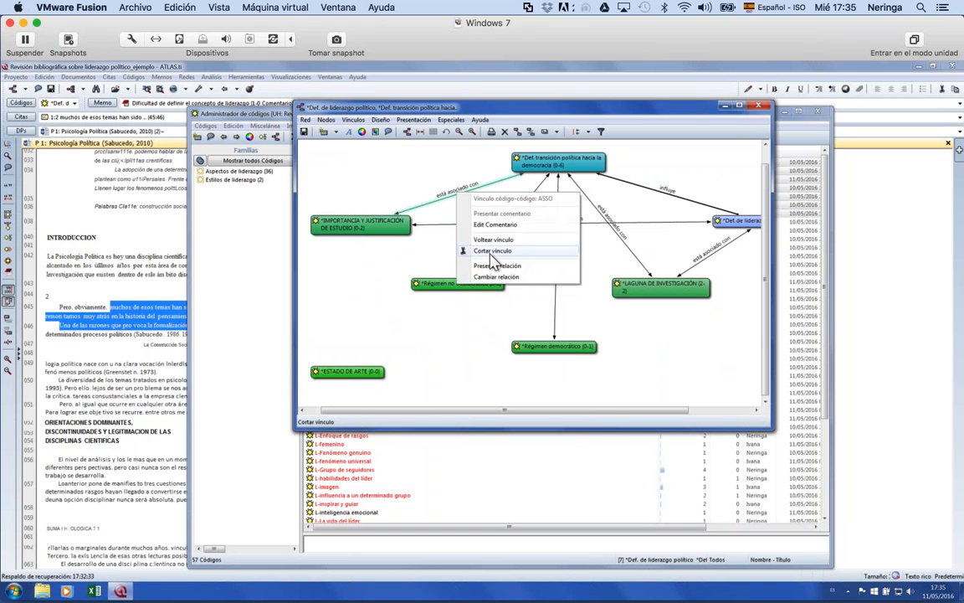
{"action": "left_click", "coordinate": [568, 259]}
{"action": "left_click", "coordinate": [503, 237]}
{"action": "right_click", "coordinate": [504, 237]}
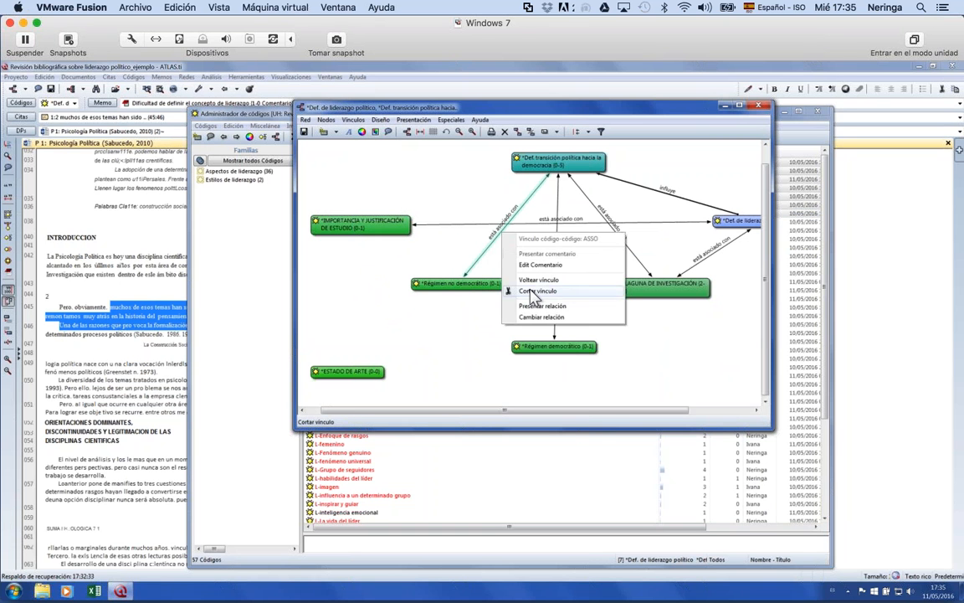
{"action": "left_click", "coordinate": [478, 288]}
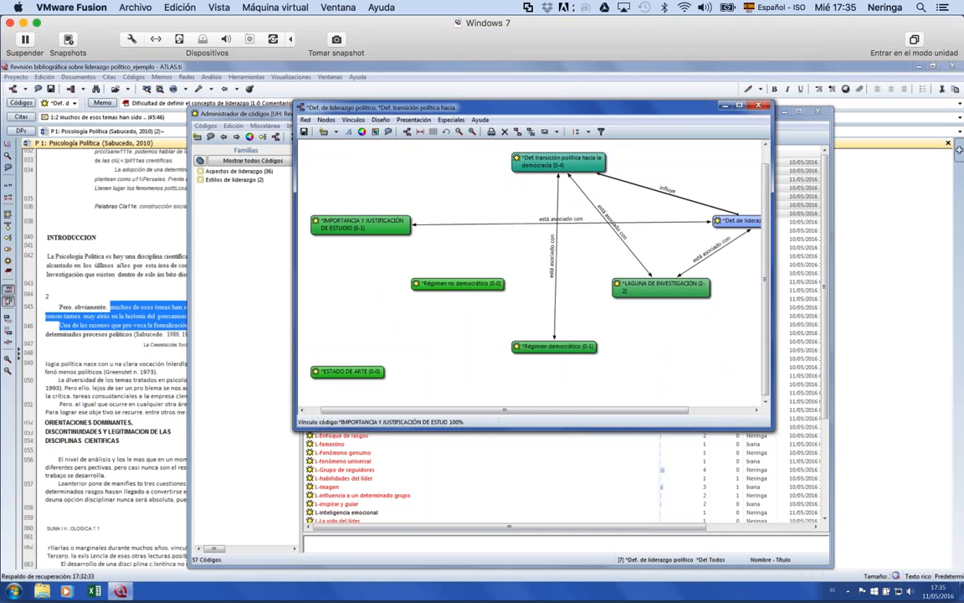
Cut the link between "*IMPORTANCIA Y JUSTIFICACIÓN DE ESTUDIO" and "*Def. de liderazgo político", and the link between "*Régimen democrático" and "*Def. transición política hacia la democracia".
{"action": "left_click", "coordinate": [508, 224]}
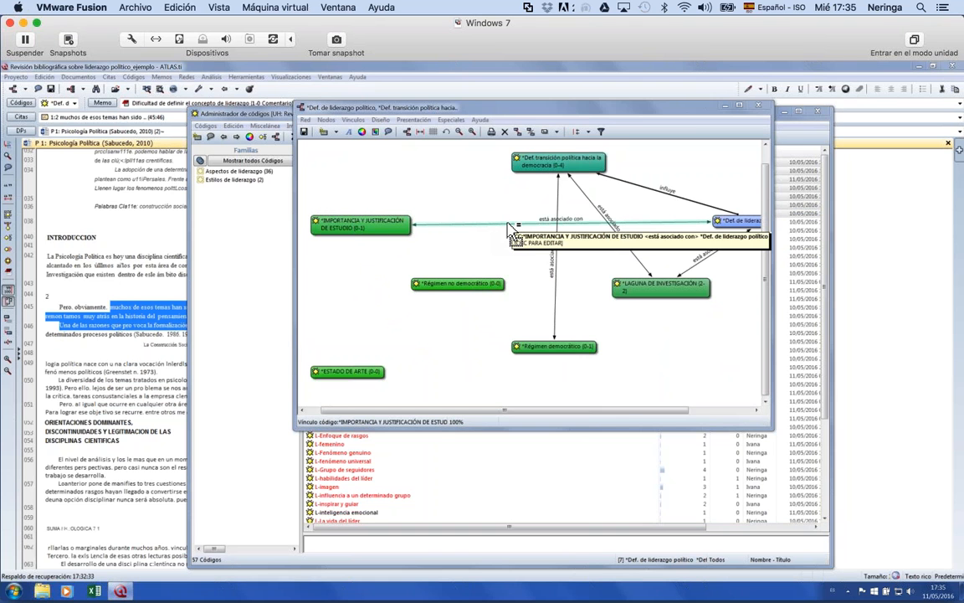
{"action": "right_click", "coordinate": [509, 224]}
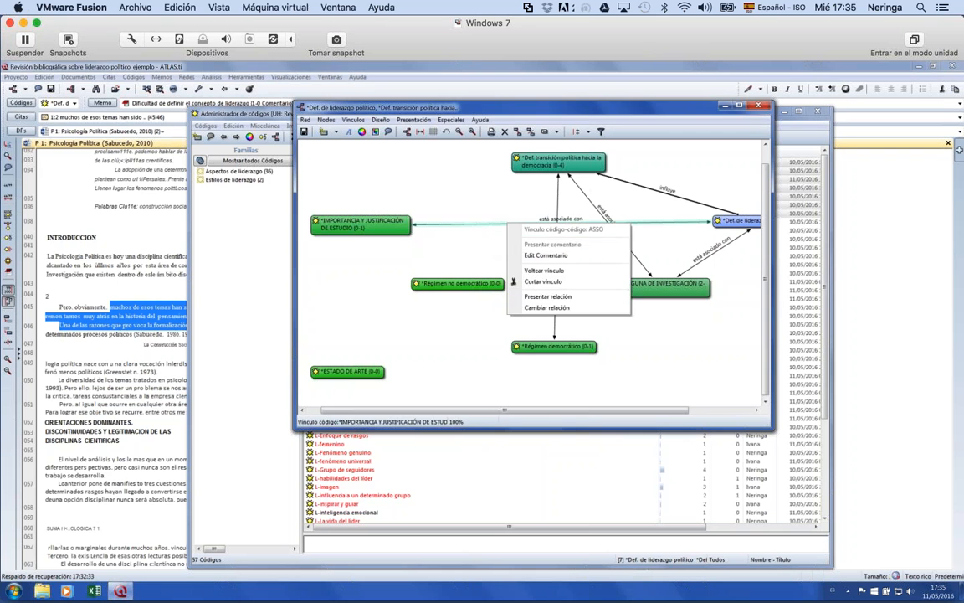
{"action": "left_click", "coordinate": [534, 274]}
{"action": "left_click", "coordinate": [555, 255]}
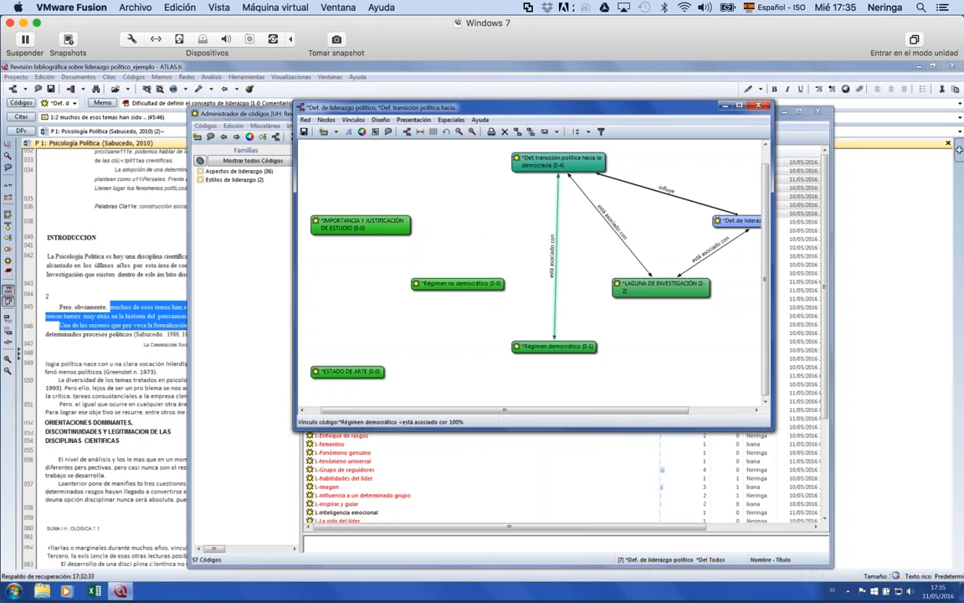
{"action": "right_click", "coordinate": [557, 251]}
{"action": "left_click", "coordinate": [582, 314]}
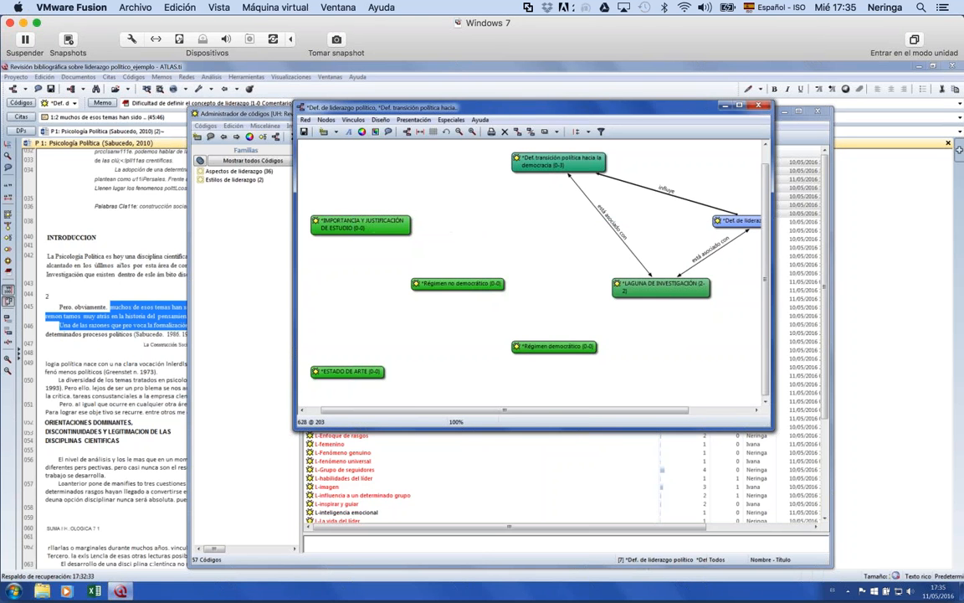
Cut the three remaining links between "*LAGUNA DE INVESTIGACIÓN", "*Def. transición política hacia la democracia" and "*Def. de liderazgo político".
{"action": "left_click", "coordinate": [620, 238]}
{"action": "right_click", "coordinate": [618, 231]}
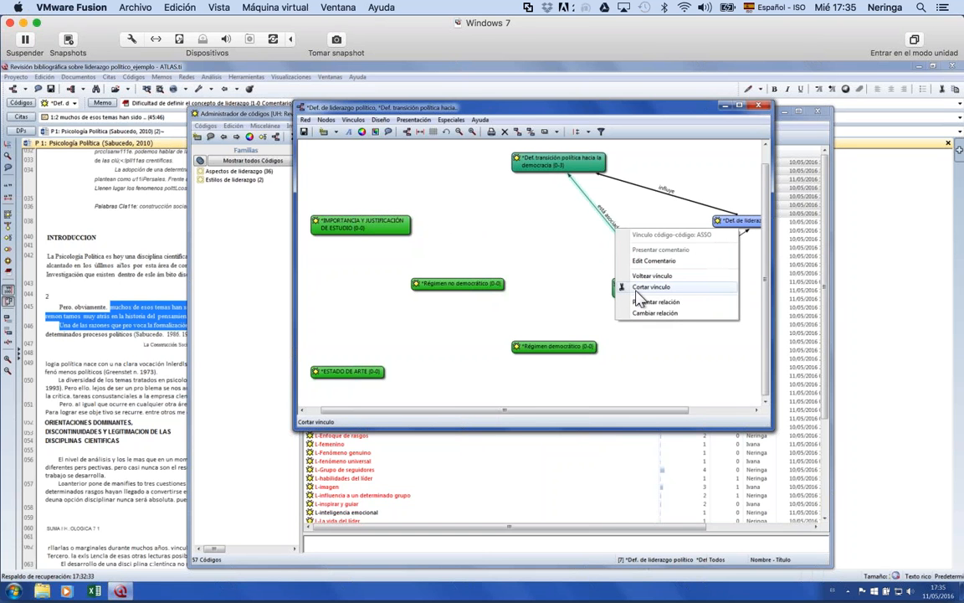
{"action": "left_click", "coordinate": [638, 288]}
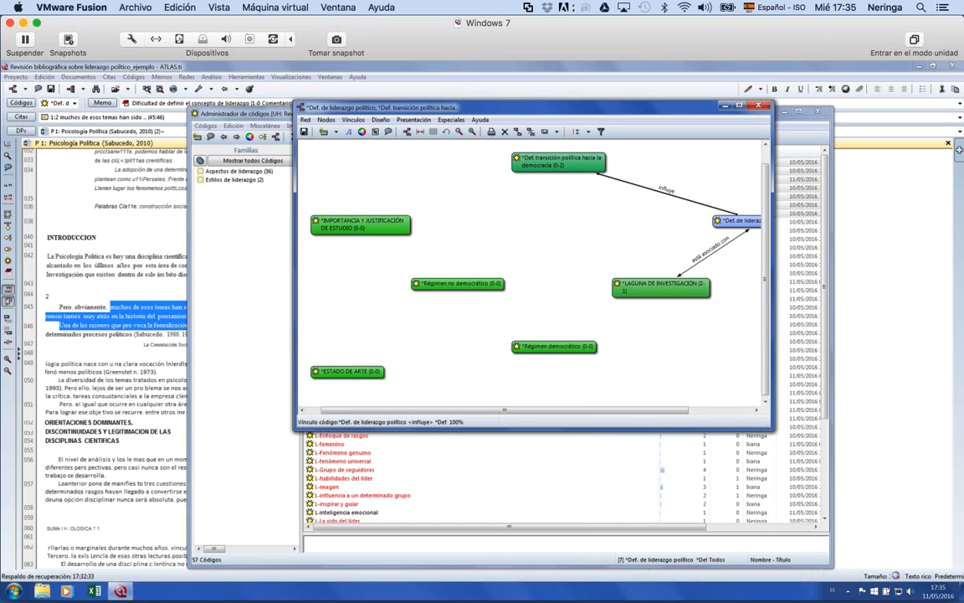
{"action": "left_click", "coordinate": [658, 191]}
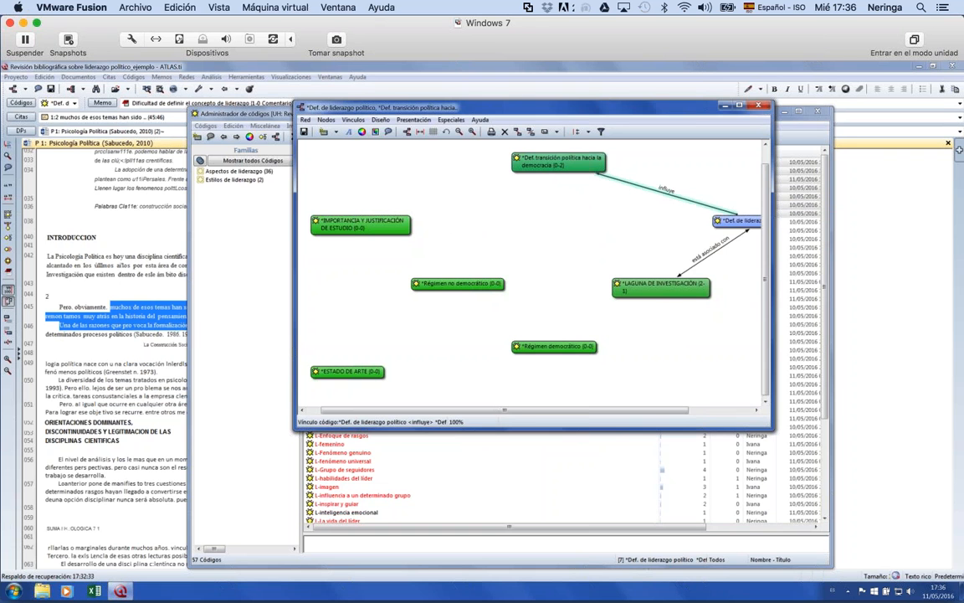
{"action": "right_click", "coordinate": [611, 185]}
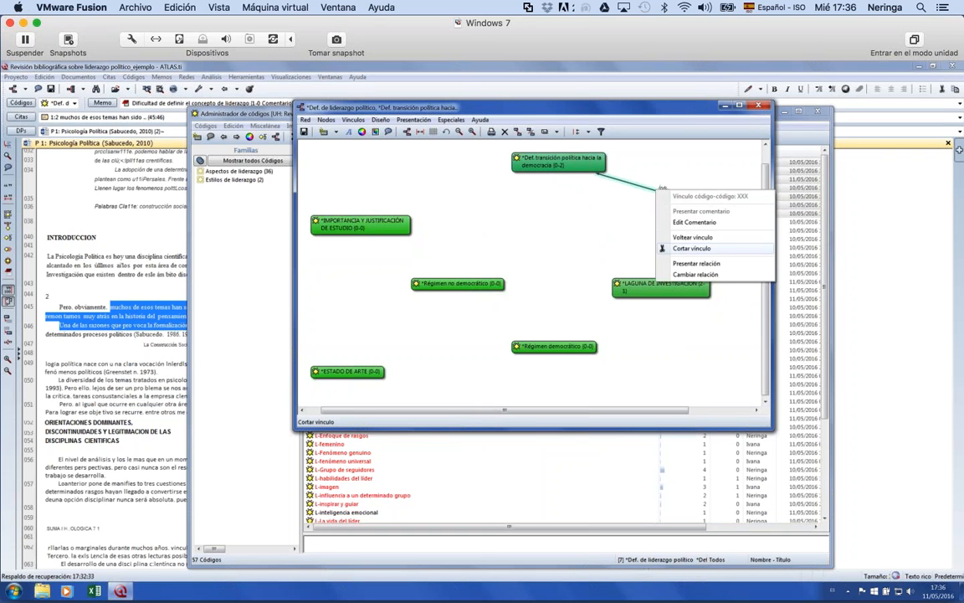
{"action": "left_click", "coordinate": [623, 248]}
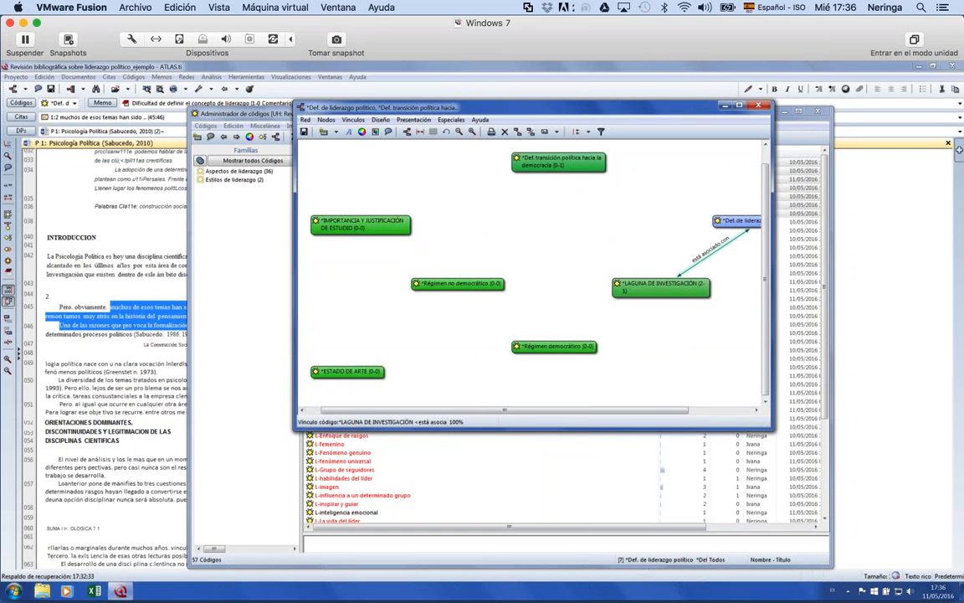
{"action": "right_click", "coordinate": [710, 266]}
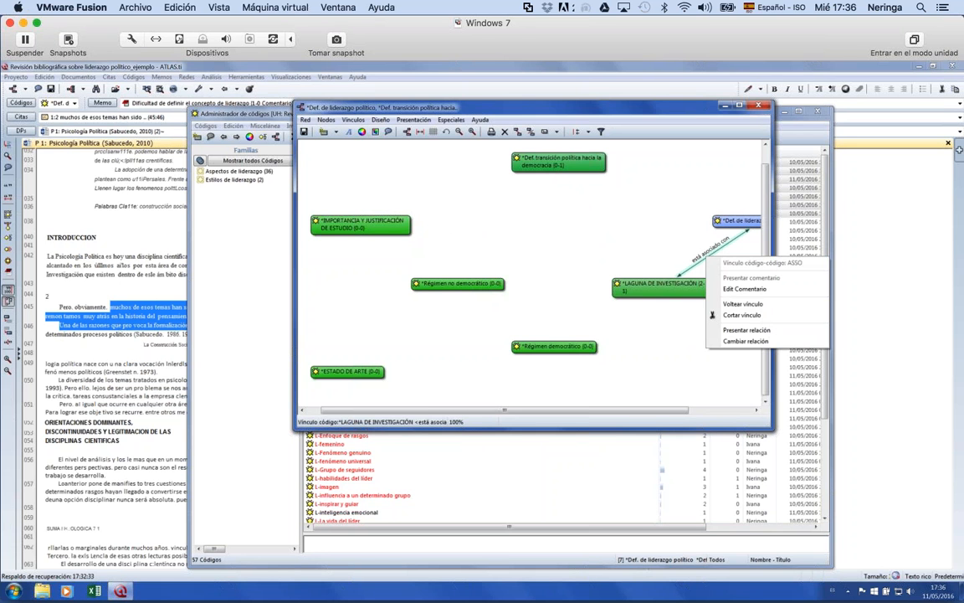
{"action": "left_click", "coordinate": [725, 323]}
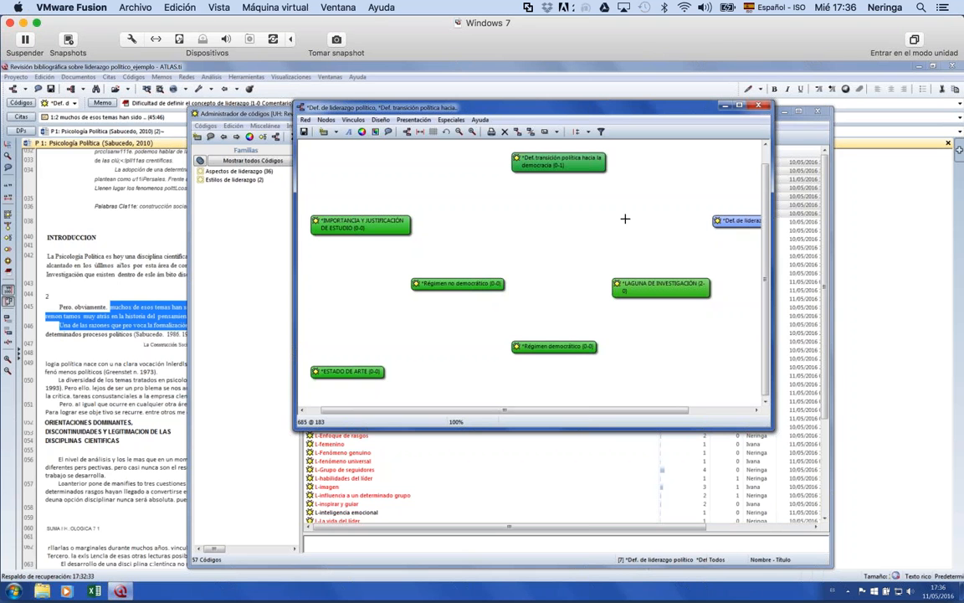
Arrange "*Def. de liderazgo político" and "*Def. transición política hacia la democracia" side by side above the other nodes, with the leadership definition first.
{"action": "left_click_drag", "start_coordinate": [542, 164], "coordinate": [462, 162]}
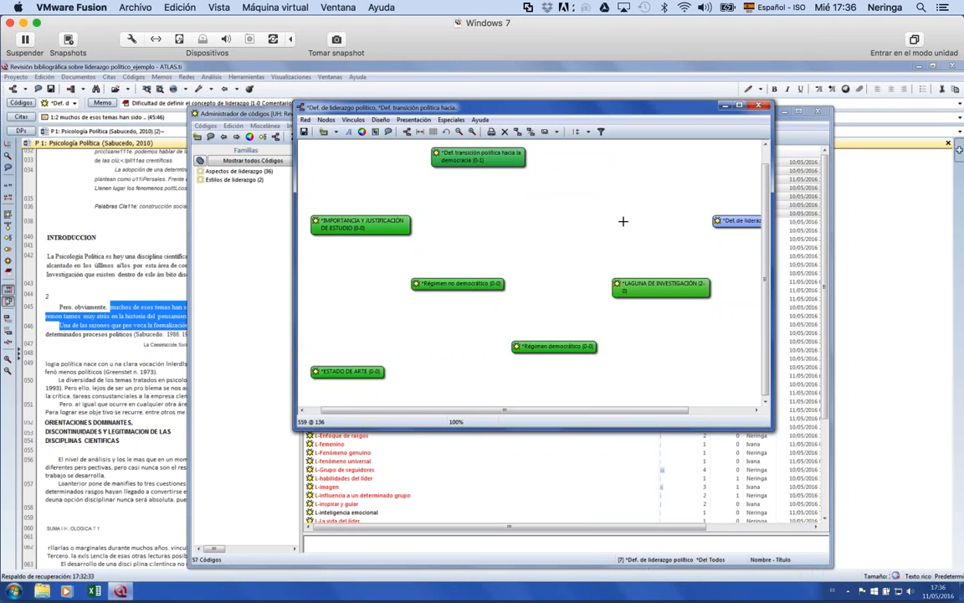
{"action": "left_click_drag", "start_coordinate": [725, 224], "coordinate": [593, 183]}
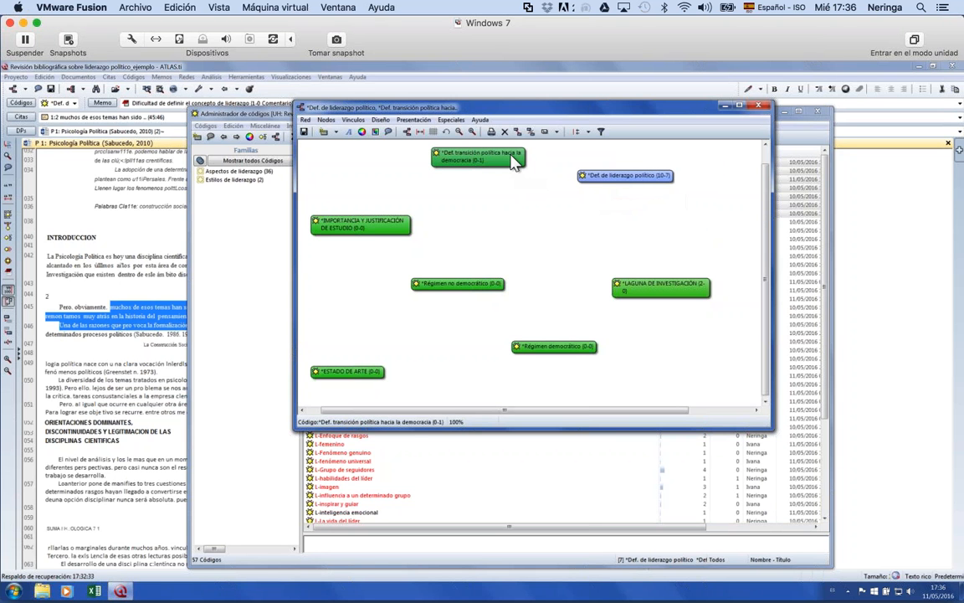
{"action": "left_click_drag", "start_coordinate": [517, 157], "coordinate": [650, 168]}
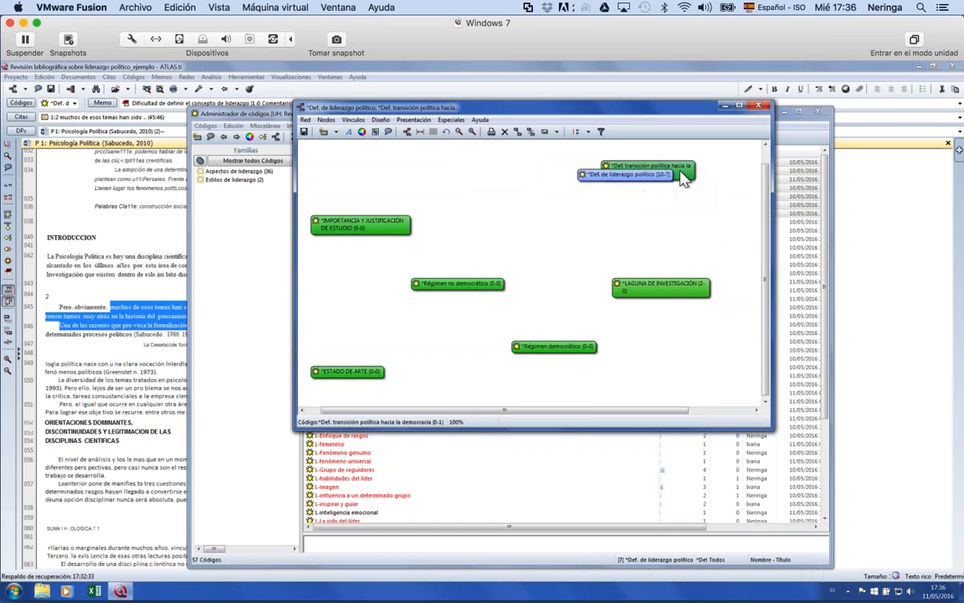
{"action": "left_click_drag", "start_coordinate": [590, 176], "coordinate": [474, 174]}
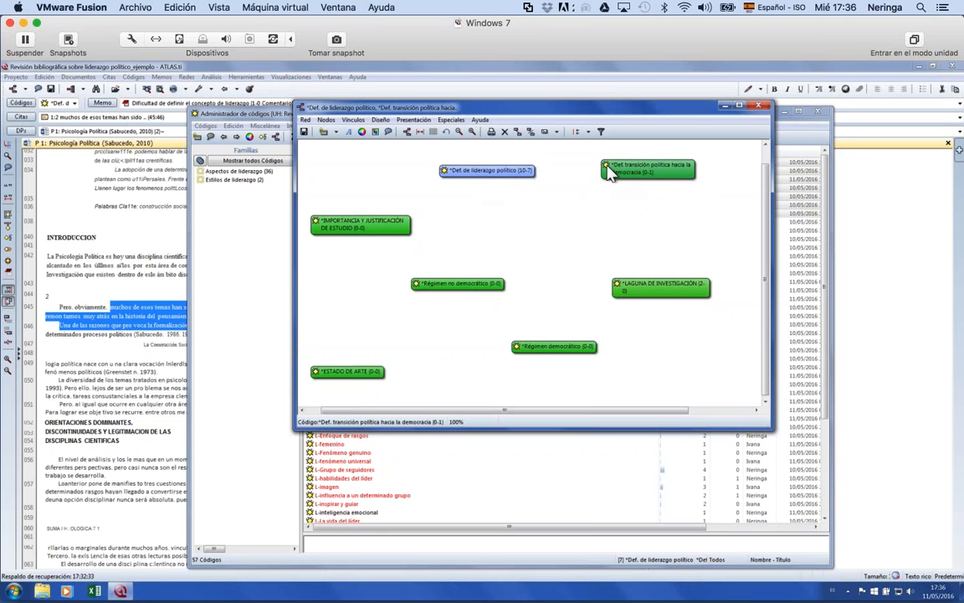
{"action": "left_click_drag", "start_coordinate": [609, 168], "coordinate": [599, 171]}
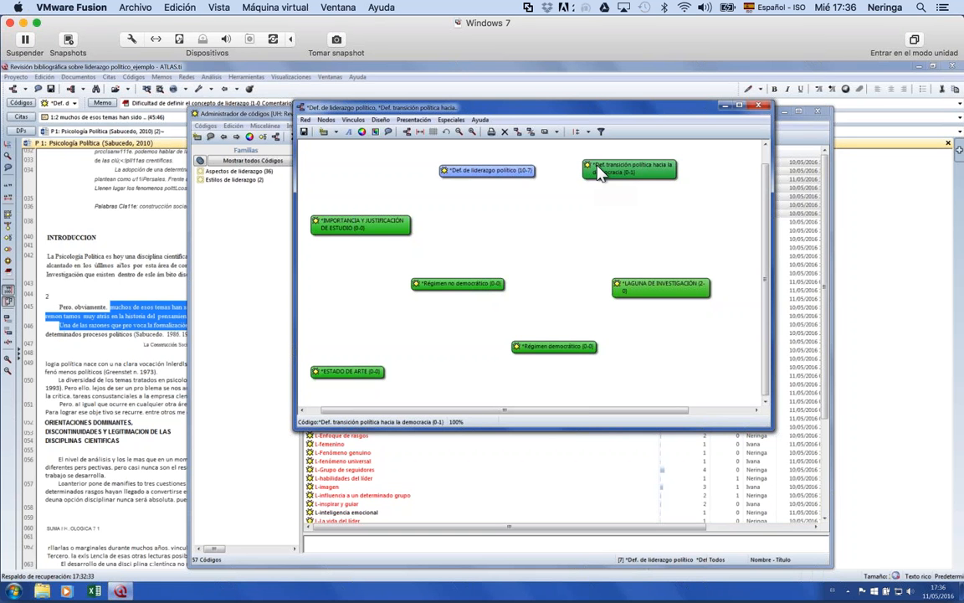
Link "*Def. de liderazgo político" to "*Def. transición política hacia la democracia" with the relation "influye" and adjust the spacing between both nodes.
{"action": "left_click", "coordinate": [461, 173]}
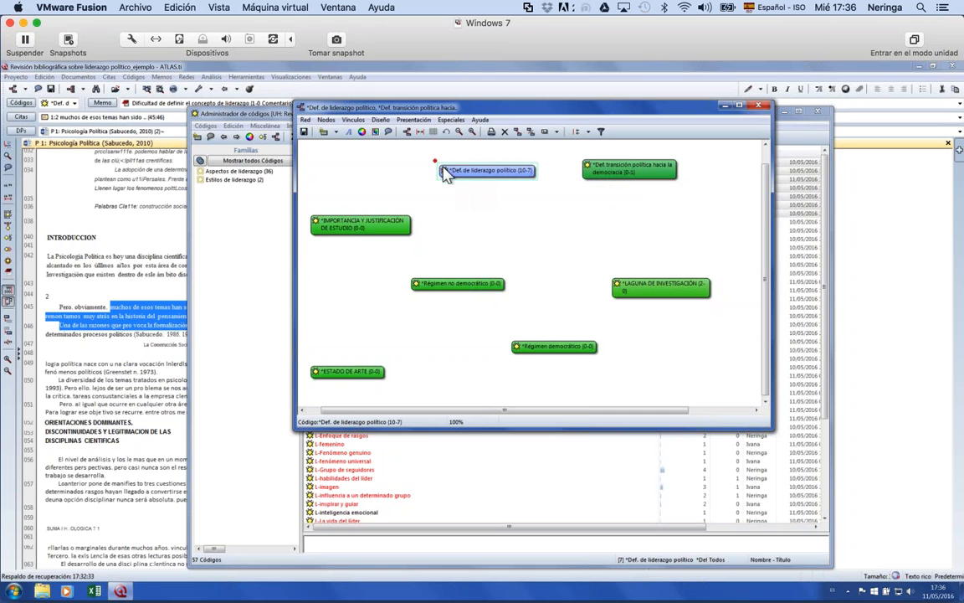
{"action": "left_click_drag", "start_coordinate": [441, 166], "coordinate": [596, 171]}
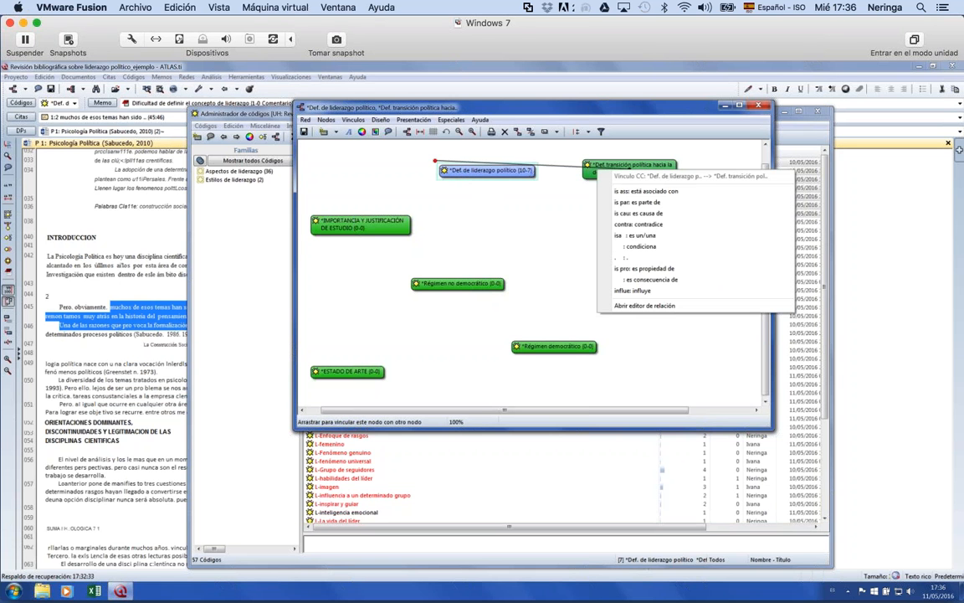
{"action": "left_click", "coordinate": [631, 291]}
{"action": "left_click_drag", "start_coordinate": [510, 183], "coordinate": [496, 186]}
{"action": "mouse_move", "coordinate": [617, 171]}
{"action": "left_mouse_down"}
{"action": "mouse_move", "coordinate": [611, 177]}
{"action": "mouse_move", "coordinate": [610, 166]}
{"action": "left_mouse_up"}
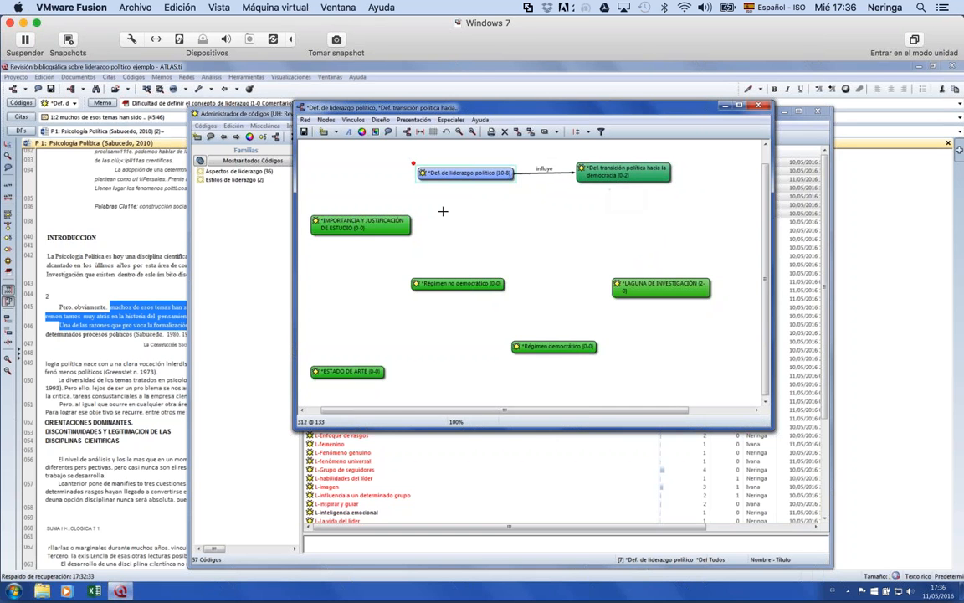
Place "*Régimen no democrático" below "*Def. transición política hacia la democracia" and link it to that node with "está asociado con".
{"action": "left_click_drag", "start_coordinate": [377, 231], "coordinate": [412, 251]}
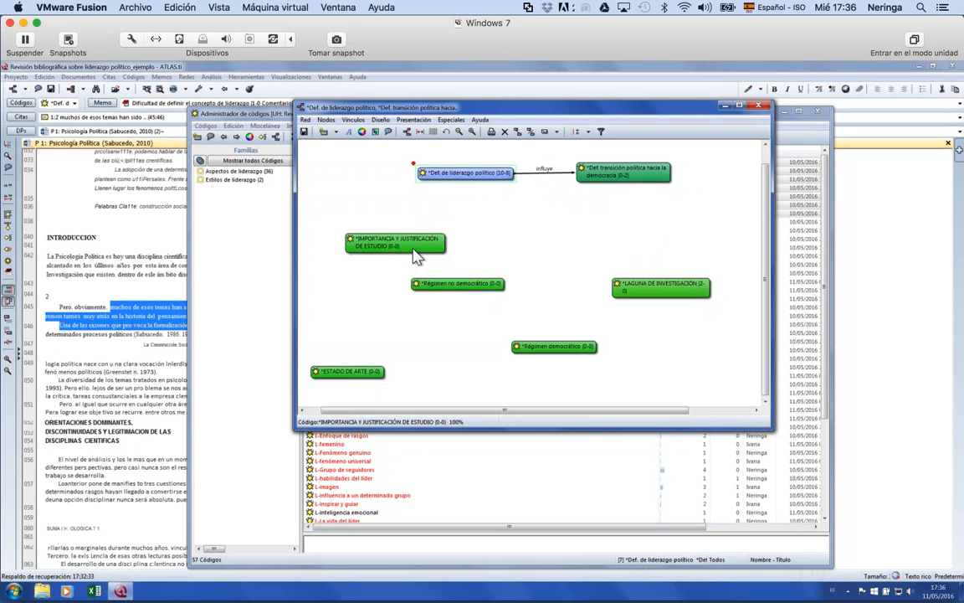
{"action": "left_click_drag", "start_coordinate": [444, 285], "coordinate": [615, 175]}
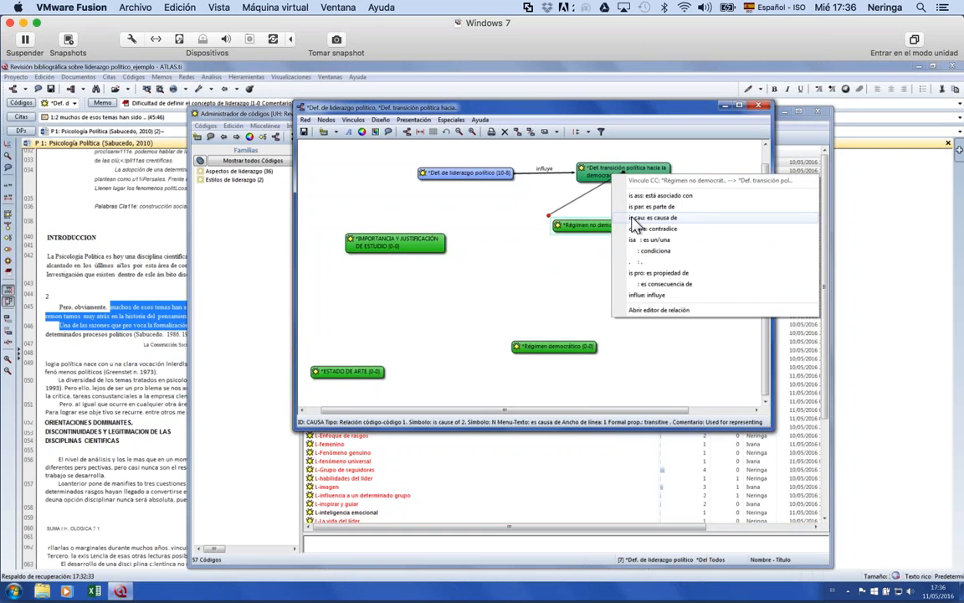
{"action": "left_click", "coordinate": [649, 195]}
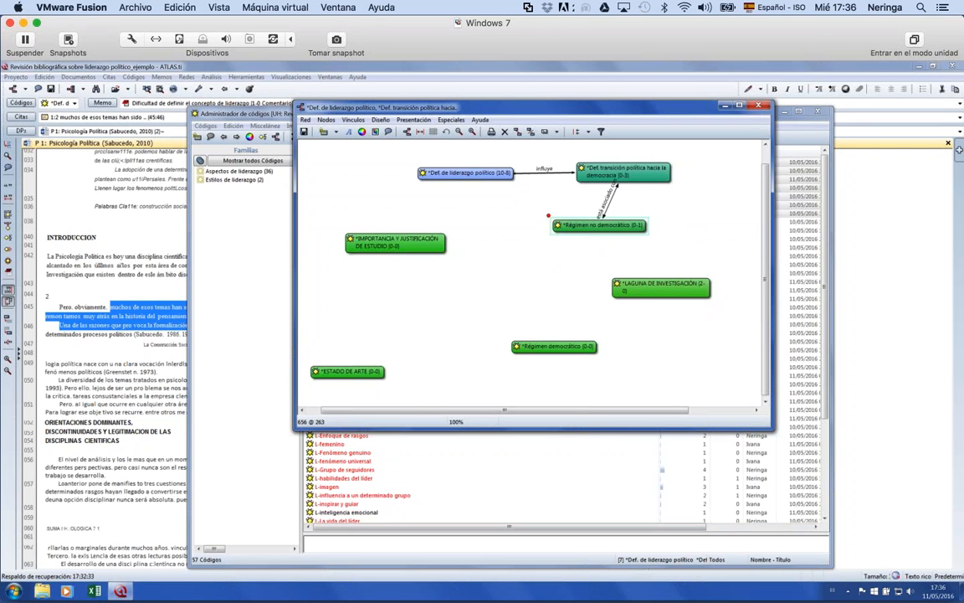
Place "*Régimen democrático" beside "*Régimen no democrático", link it to the transition definition with "está asociado con", and lower both regime nodes slightly.
{"action": "right_click", "coordinate": [563, 348]}
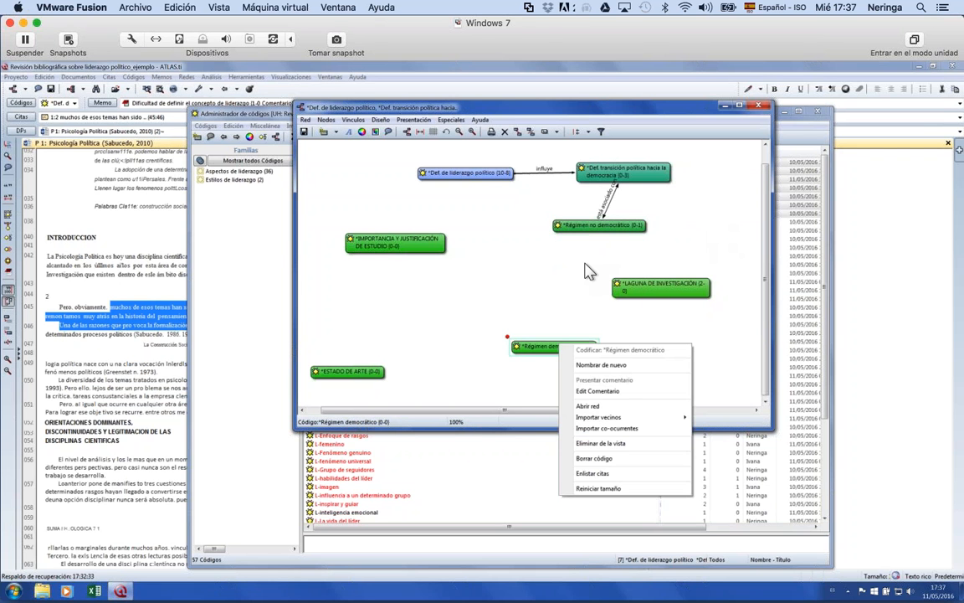
{"action": "left_click", "coordinate": [532, 347]}
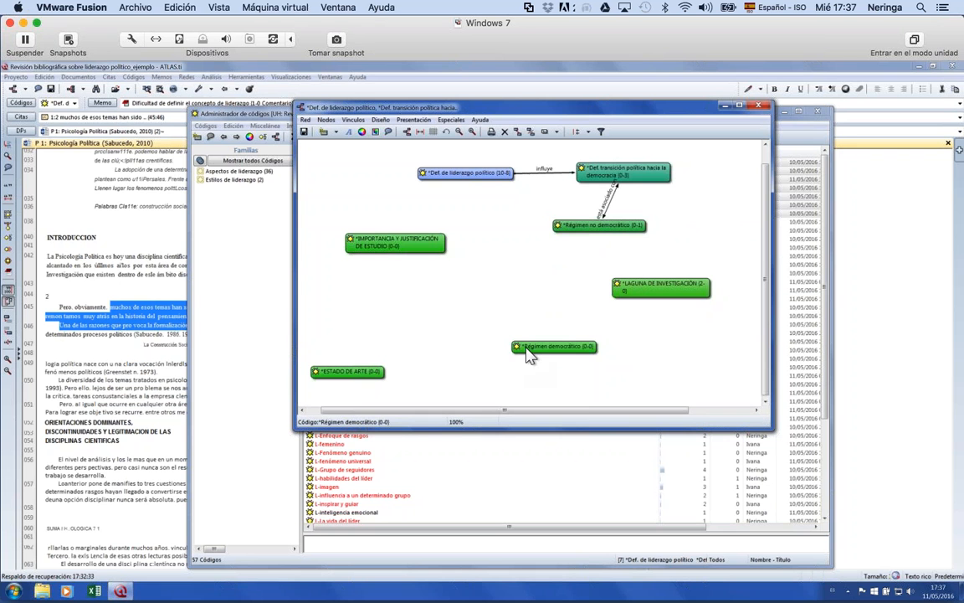
{"action": "left_click_drag", "start_coordinate": [531, 354], "coordinate": [639, 178]}
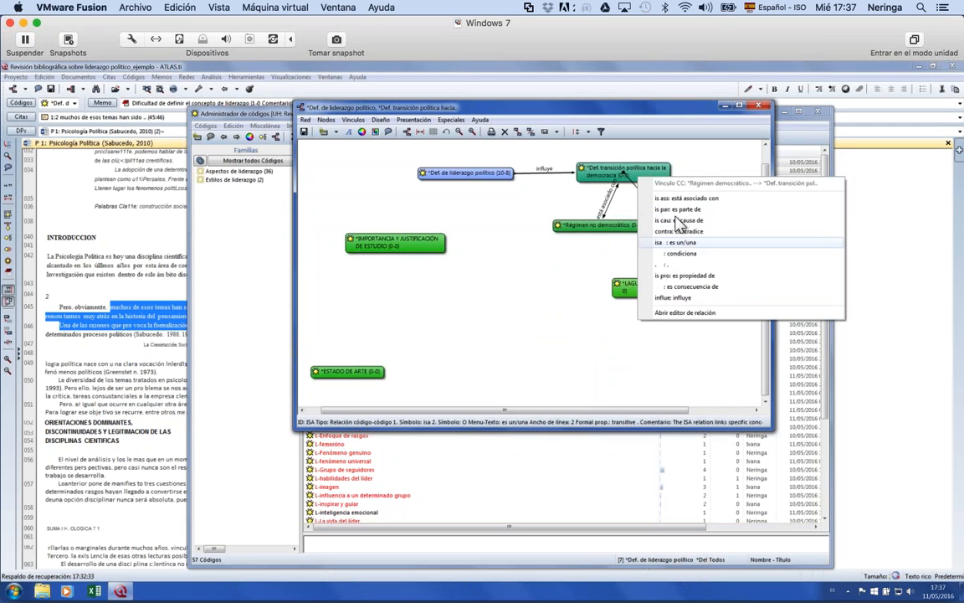
{"action": "left_click", "coordinate": [674, 201]}
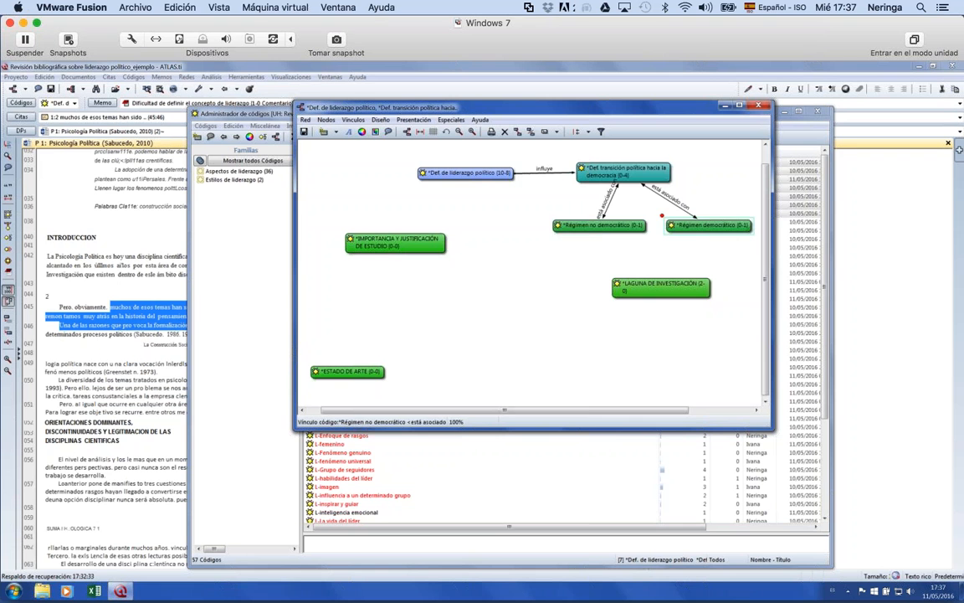
{"action": "left_click_drag", "start_coordinate": [601, 226], "coordinate": [596, 246]}
{"action": "left_click_drag", "start_coordinate": [687, 226], "coordinate": [689, 249]}
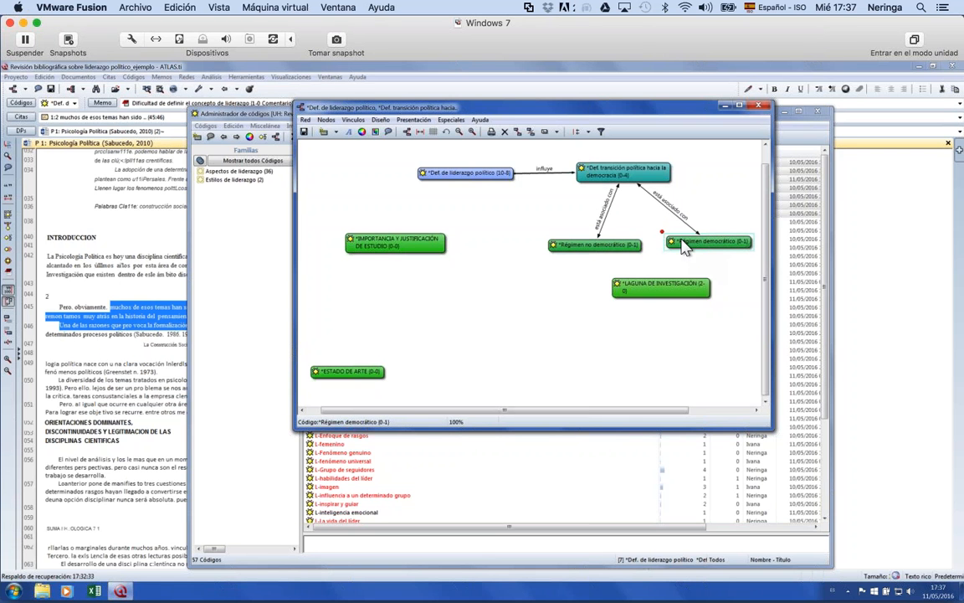
Arrange "*ESTADO DE ARTE", "*LAGUNA DE INVESTIGACIÓN" and "*IMPORTANCIA Y JUSTIFICACIÓN DE ESTUDIO" above the two definition nodes, with the importance node above the transition definition.
{"action": "left_click_drag", "start_coordinate": [640, 291], "coordinate": [579, 171]}
{"action": "left_click_drag", "start_coordinate": [373, 313], "coordinate": [444, 171]}
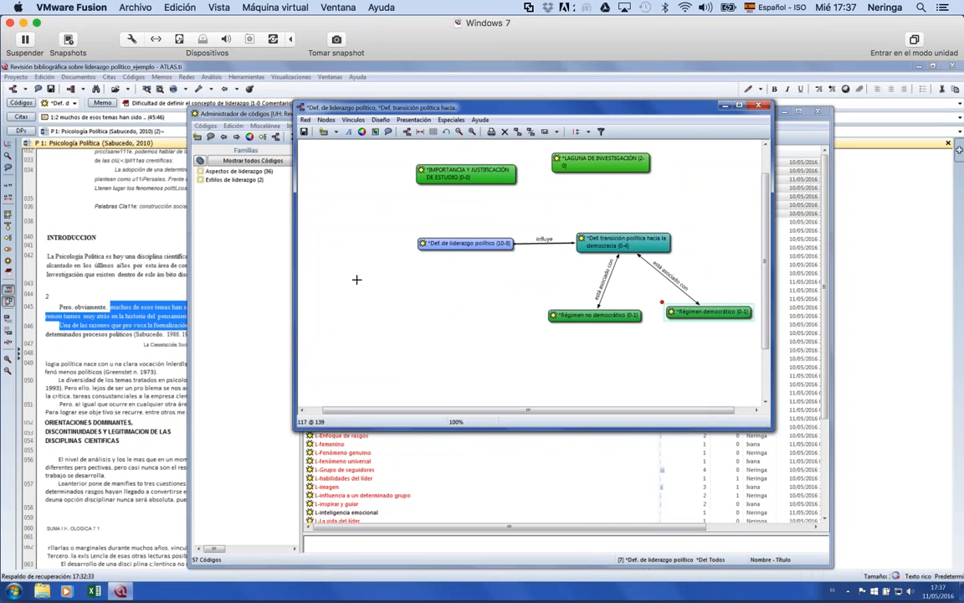
{"action": "scroll", "coordinate": [356, 280], "scroll_direction": "down", "scroll_amount": 1}
{"action": "scroll", "coordinate": [356, 279], "scroll_direction": "down", "scroll_amount": 1}
{"action": "left_click_drag", "start_coordinate": [347, 378], "coordinate": [521, 161]}
{"action": "left_click", "coordinate": [575, 184]}
{"action": "left_click_drag", "start_coordinate": [575, 176], "coordinate": [612, 176]}
{"action": "left_click_drag", "start_coordinate": [502, 157], "coordinate": [535, 161]}
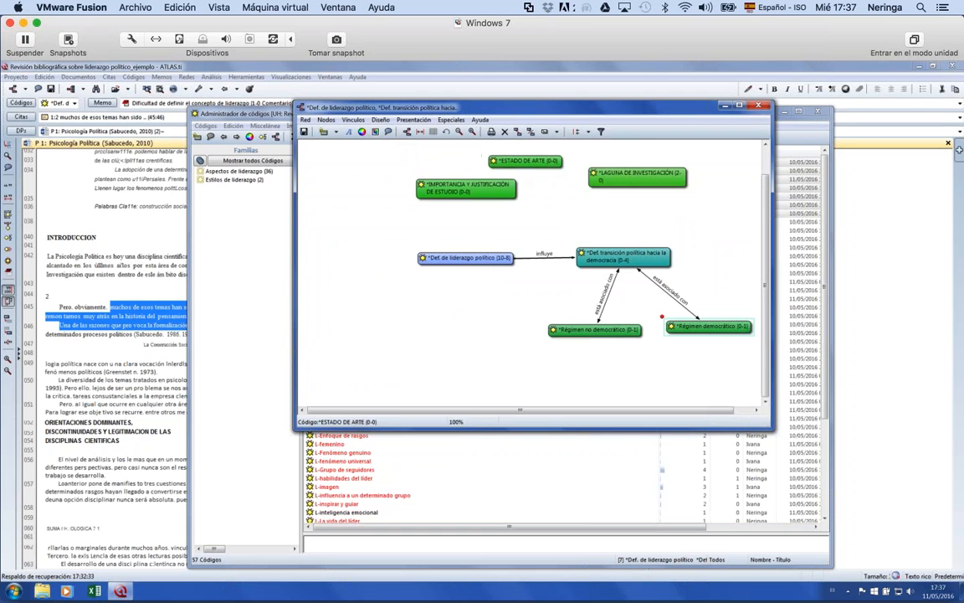
{"action": "left_click_drag", "start_coordinate": [598, 180], "coordinate": [502, 196]}
{"action": "left_click_drag", "start_coordinate": [462, 195], "coordinate": [626, 189]}
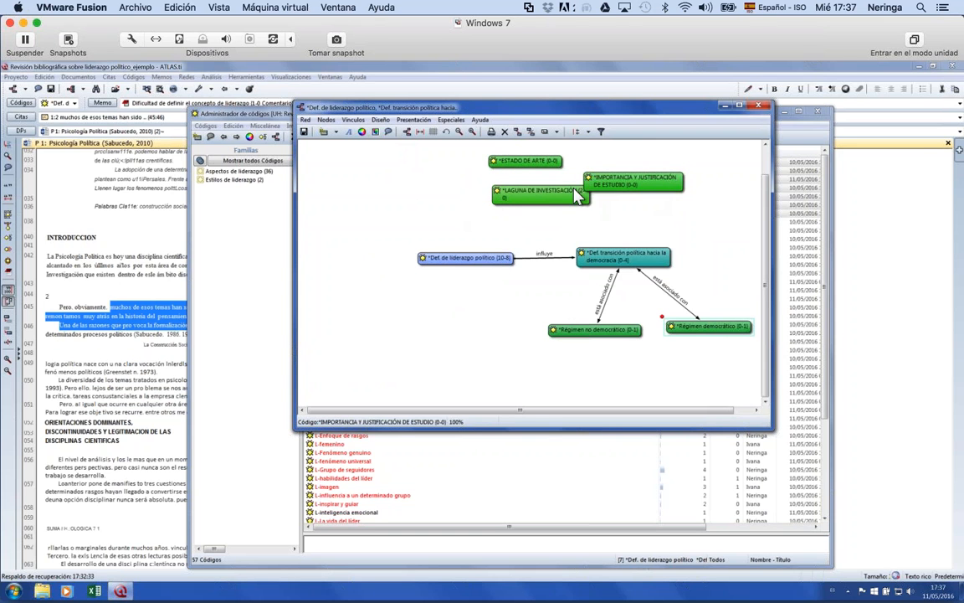
Link "*LAGUNA DE INVESTIGACIÓN" to "*Def. de liderazgo político" and "*Def. transición política hacia la democracia" with the relation "está asociado con".
{"action": "left_click_drag", "start_coordinate": [536, 194], "coordinate": [465, 259]}
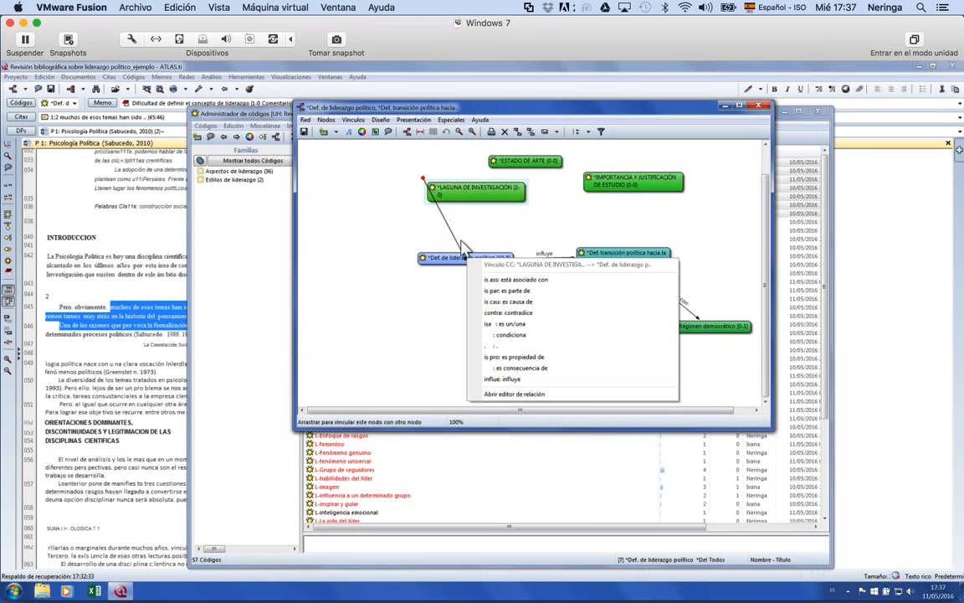
{"action": "left_click", "coordinate": [506, 284]}
{"action": "left_click_drag", "start_coordinate": [423, 179], "coordinate": [599, 259]}
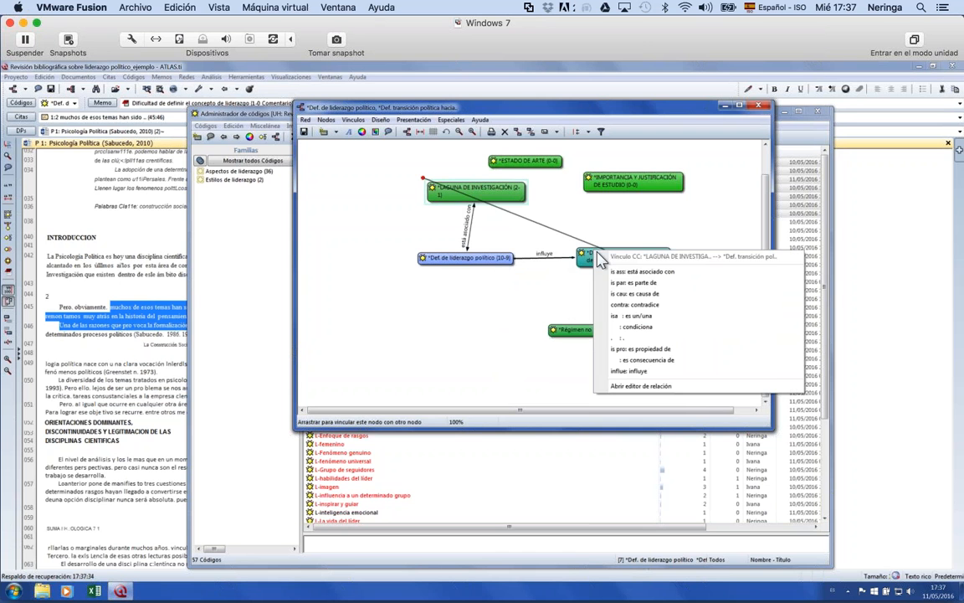
{"action": "left_click", "coordinate": [633, 273]}
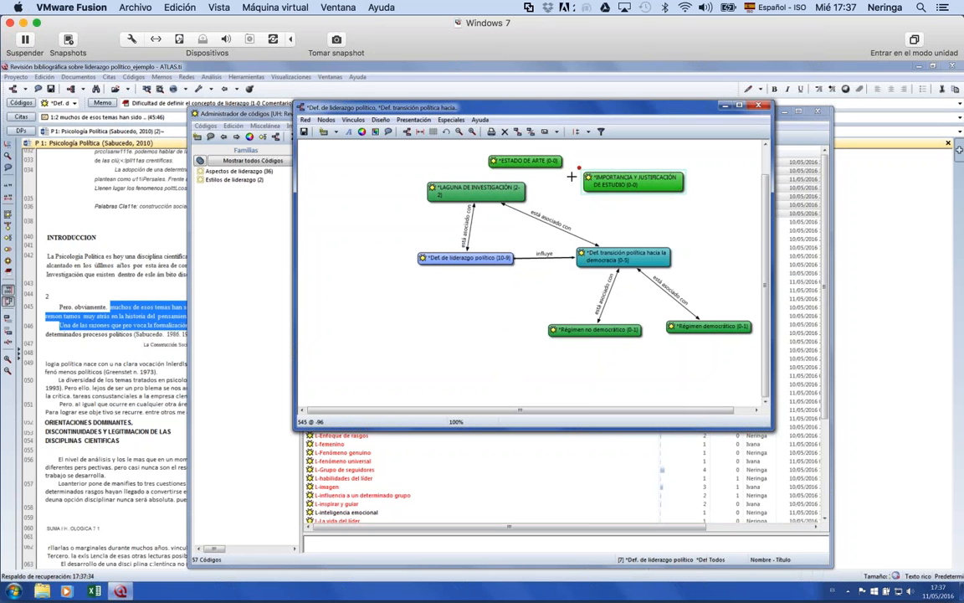
Link "*IMPORTANCIA Y JUSTIFICACIÓN DE ESTUDIO" to "*LAGUNA DE INVESTIGACIÓN" with "está asociado con" and move the importance node slightly farther away.
{"action": "left_click_drag", "start_coordinate": [577, 169], "coordinate": [476, 191]}
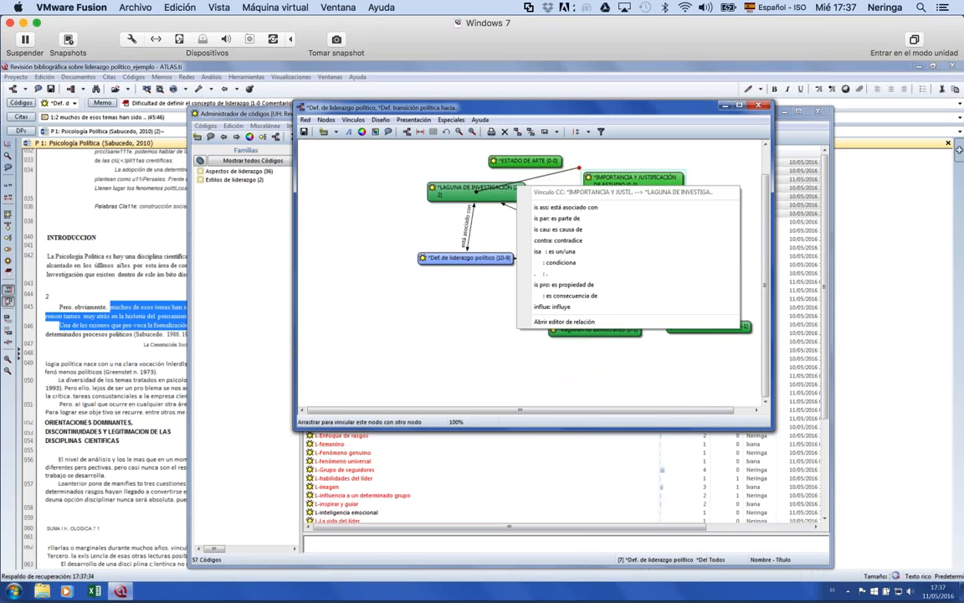
{"action": "left_click", "coordinate": [482, 208]}
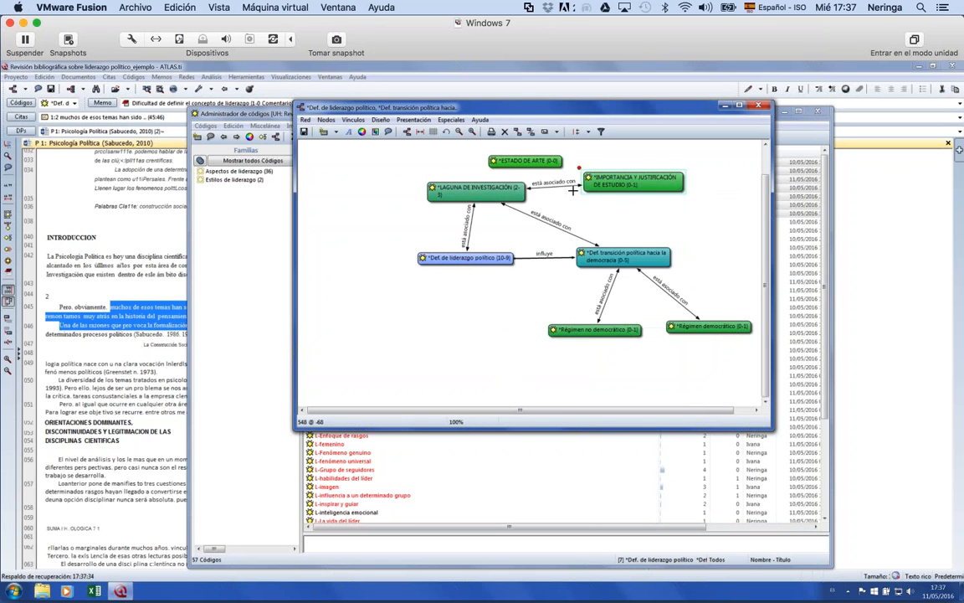
{"action": "left_click_drag", "start_coordinate": [629, 189], "coordinate": [650, 189]}
{"action": "left_click", "coordinate": [467, 191]}
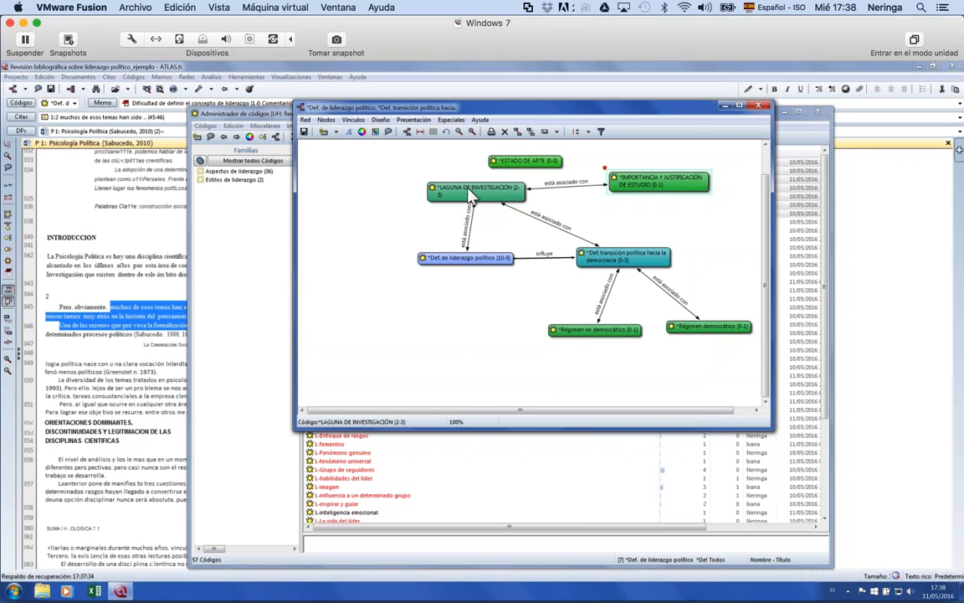
Move "*ESTADO DE ARTE" below the importance node and link it to the leadership and transition definitions with "está asociado con".
{"action": "left_click_drag", "start_coordinate": [548, 162], "coordinate": [668, 230]}
{"action": "left_click_drag", "start_coordinate": [600, 214], "coordinate": [486, 268]}
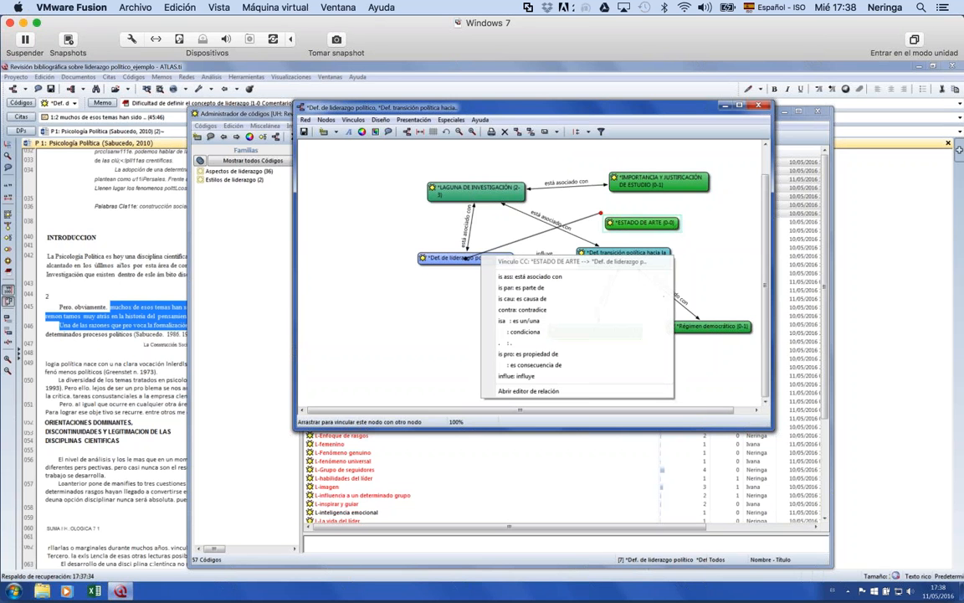
{"action": "left_click", "coordinate": [526, 276]}
{"action": "left_click_drag", "start_coordinate": [628, 227], "coordinate": [624, 251]}
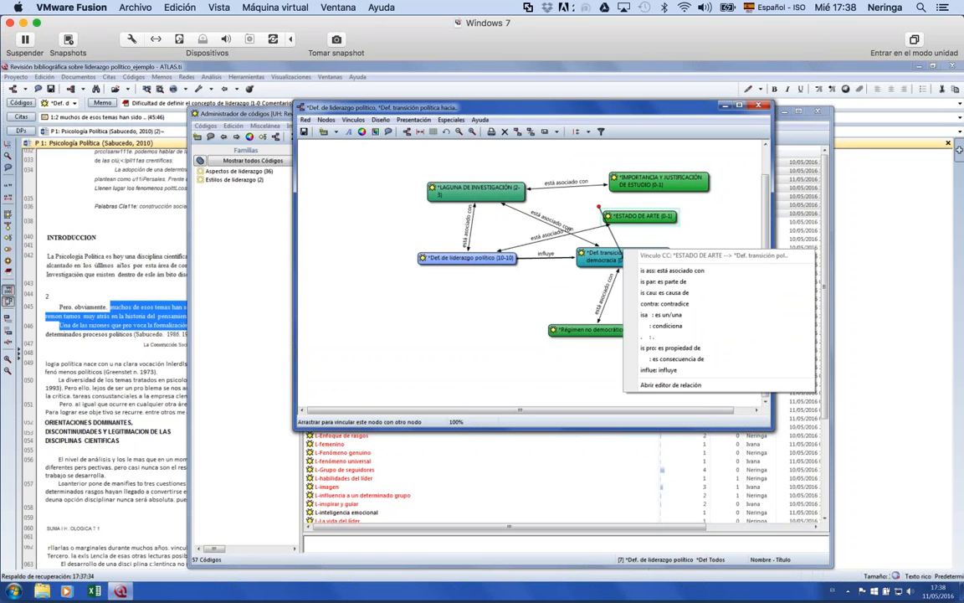
{"action": "left_click", "coordinate": [657, 270]}
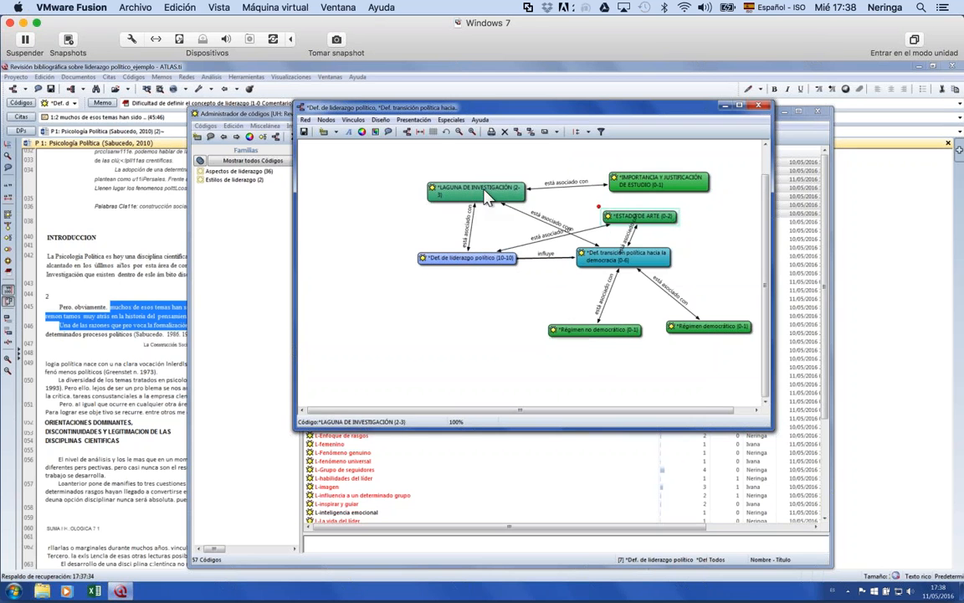
Rearrange the network: "*LAGUNA DE INVESTIGACIÓN" above the leadership definition, "*ESTADO DE ARTE" above the transition definition, "*IMPORTANCIA Y JUSTIFICACIÓN DE ESTUDIO" left of the leadership definition.
{"action": "left_click_drag", "start_coordinate": [488, 196], "coordinate": [471, 189]}
{"action": "left_click_drag", "start_coordinate": [640, 185], "coordinate": [589, 163]}
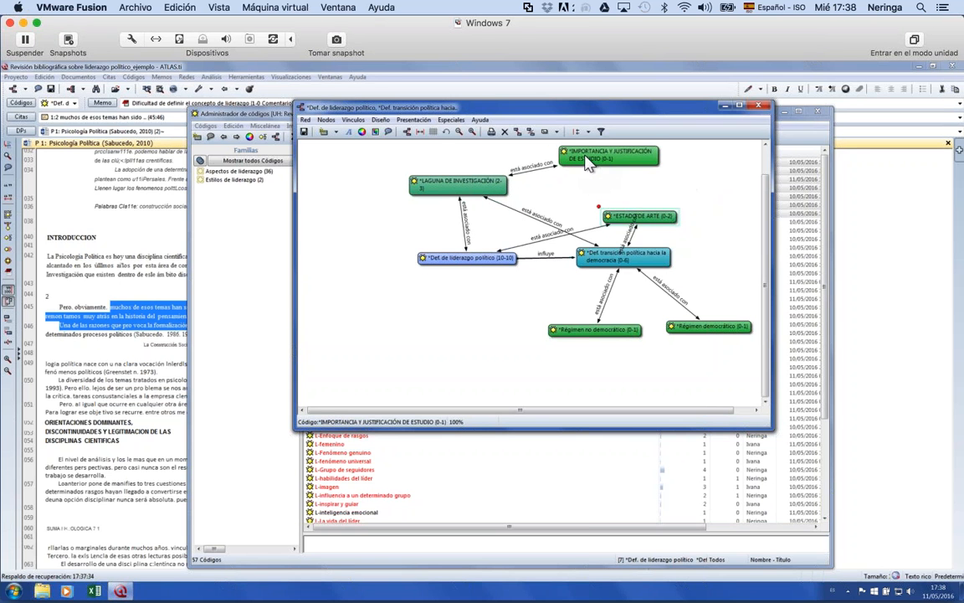
{"action": "left_click_drag", "start_coordinate": [624, 215], "coordinate": [619, 184]}
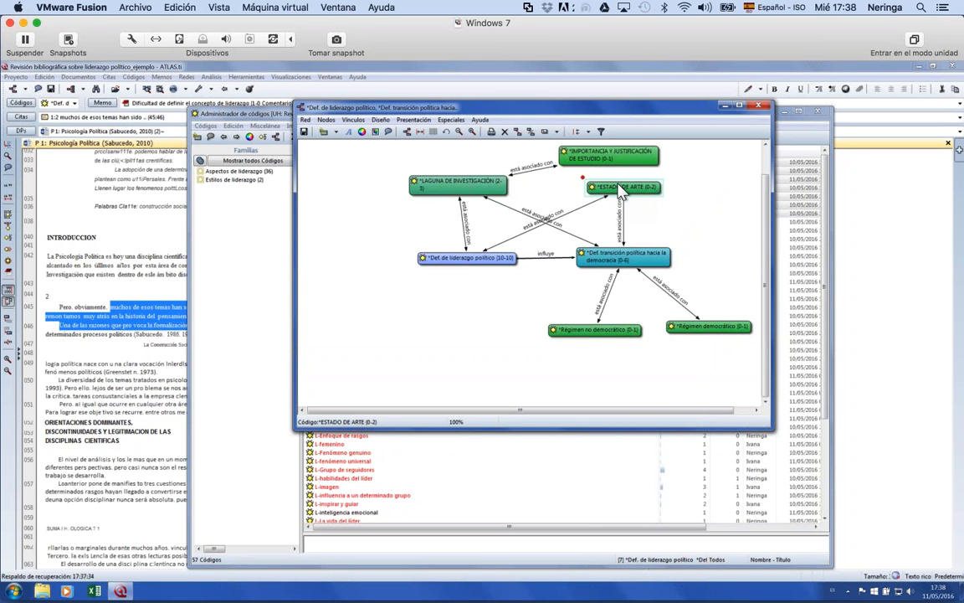
{"action": "left_click_drag", "start_coordinate": [576, 156], "coordinate": [327, 268]}
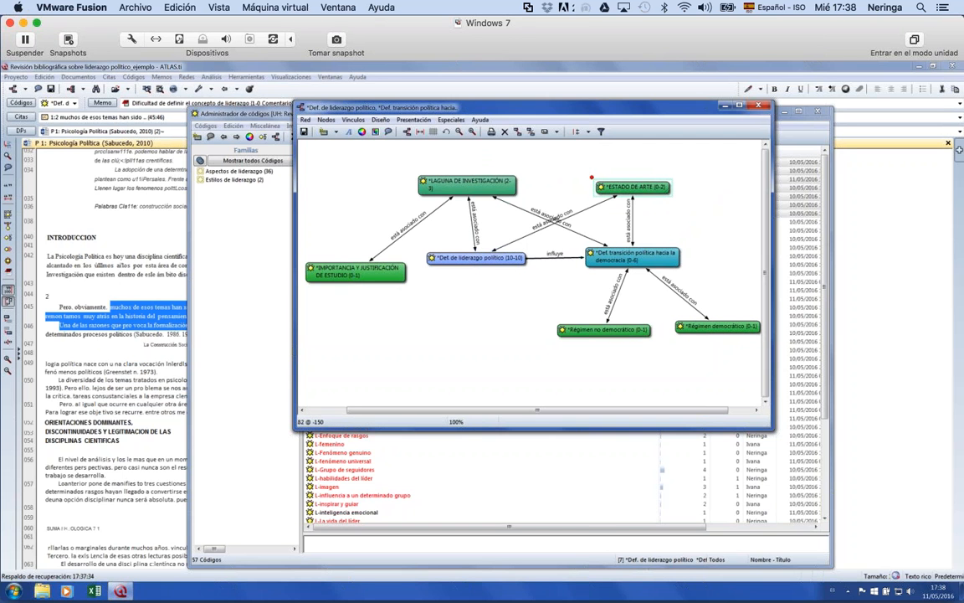
Save the network view under the name "Armazón teórico" and close both the network and the code manager.
{"action": "left_click", "coordinate": [304, 119]}
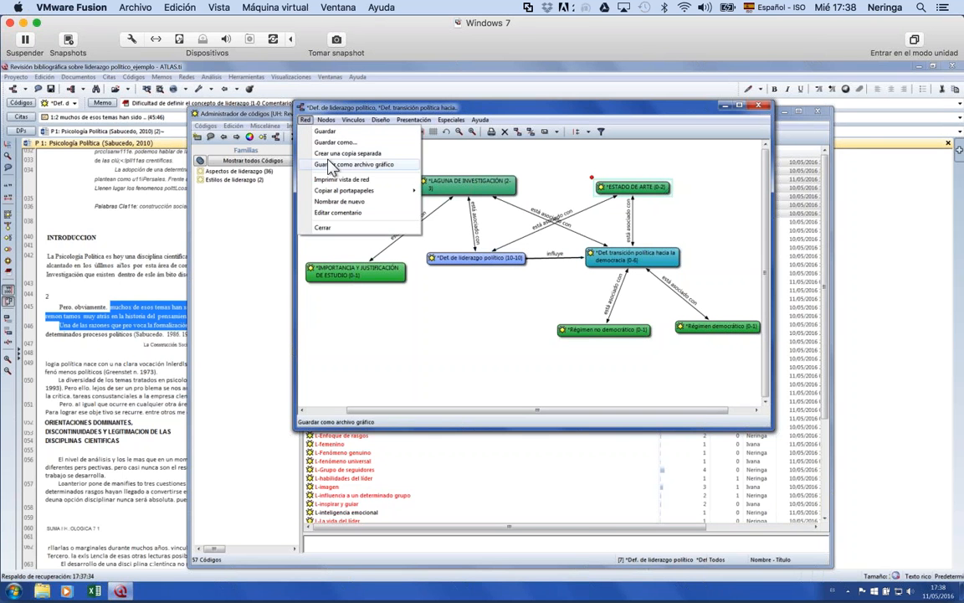
{"action": "left_click", "coordinate": [325, 143]}
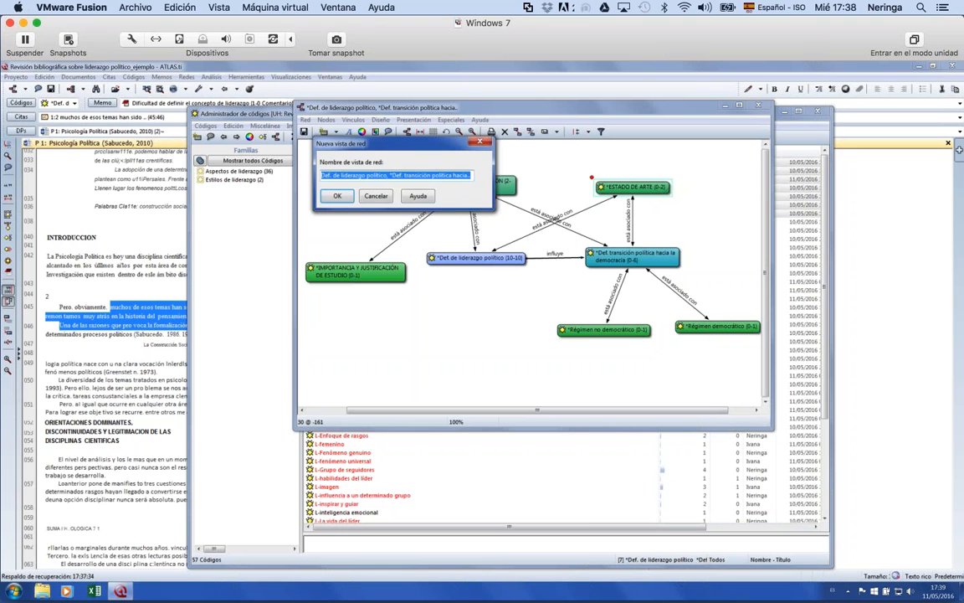
{"action": "type", "text": "Arma"}
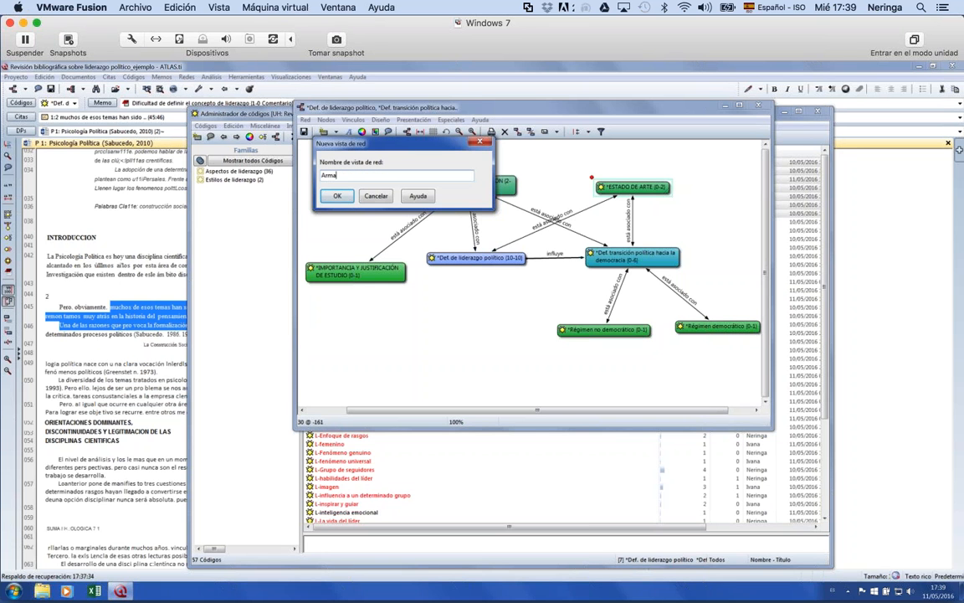
{"action": "type", "text": "zón teórico"}
{"action": "key", "text": "Return"}
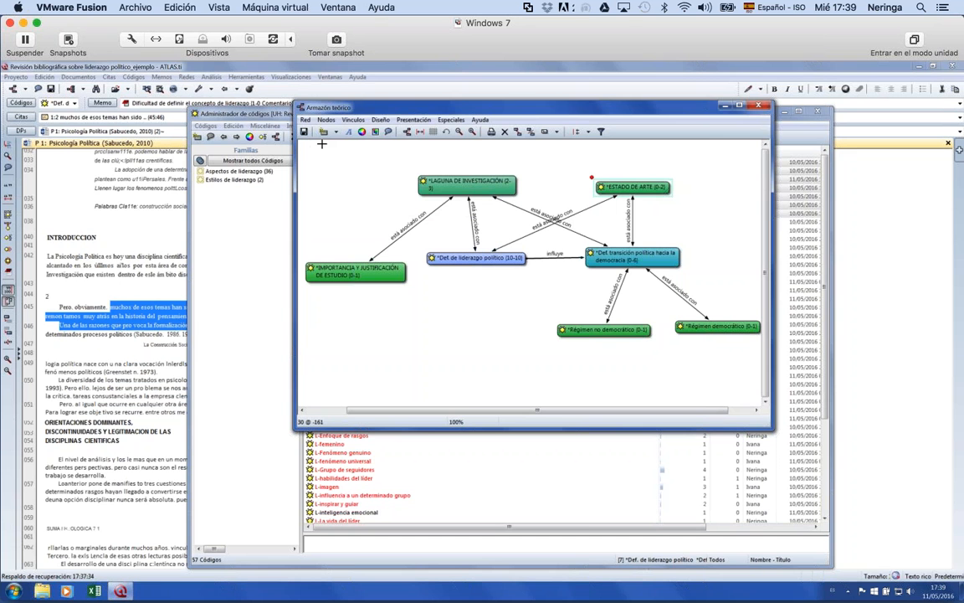
{"action": "left_click_drag", "start_coordinate": [601, 109], "coordinate": [519, 112]}
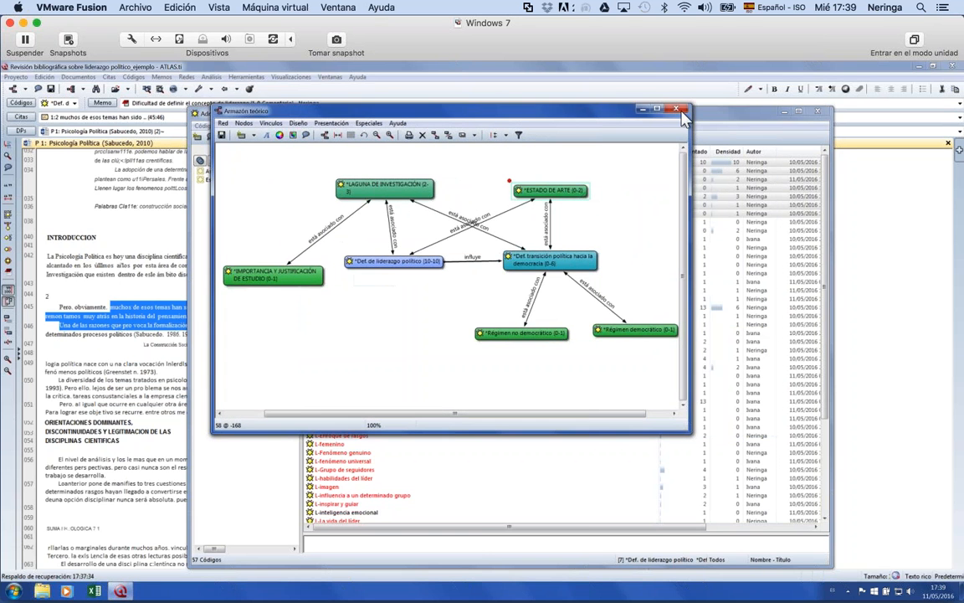
{"action": "left_click", "coordinate": [678, 110]}
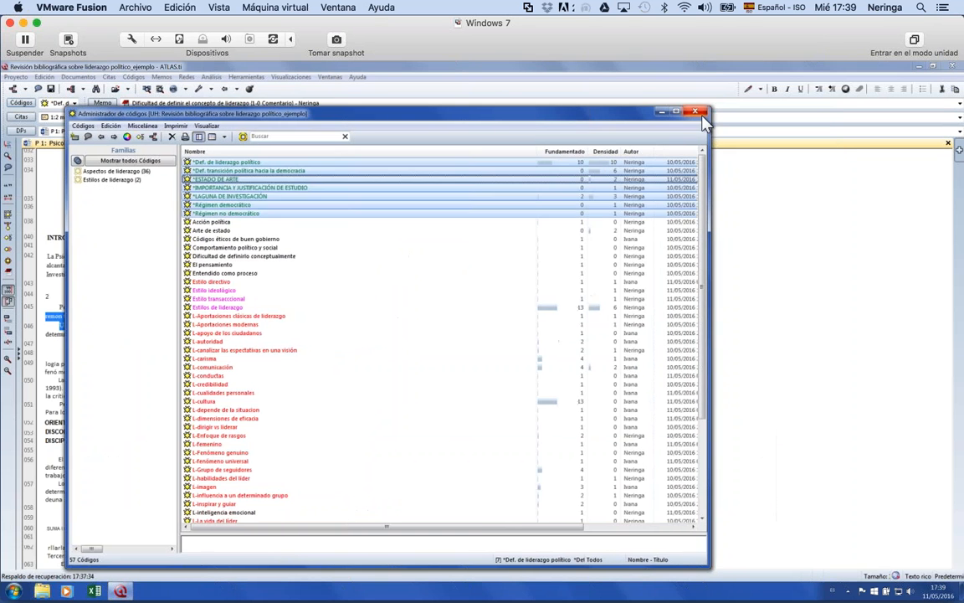
{"action": "left_click", "coordinate": [695, 112]}
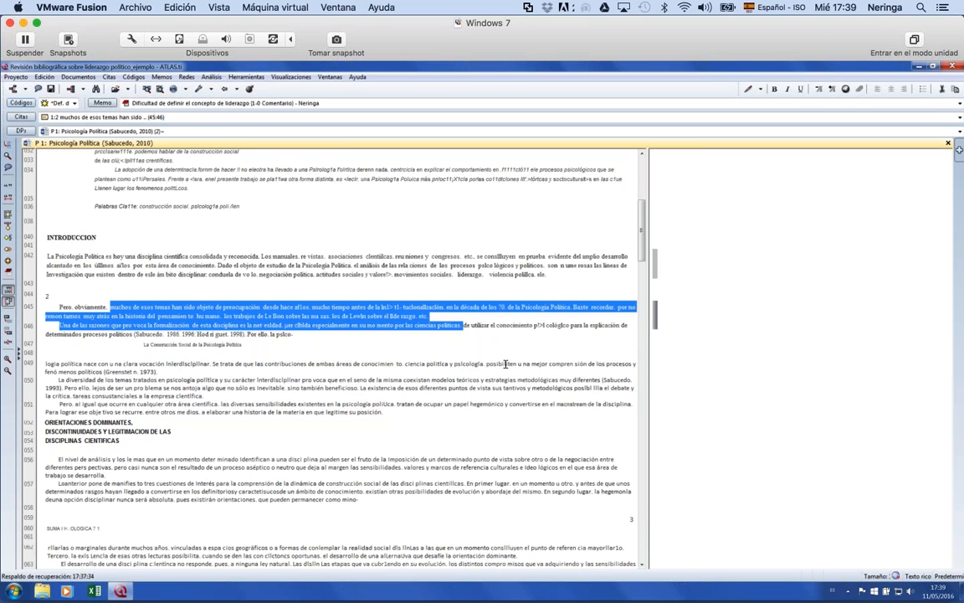
Go to paragraphs 106–133 of document P 1 and show the list of codes beside the text.
{"action": "left_click_drag", "start_coordinate": [640, 206], "coordinate": [642, 386]}
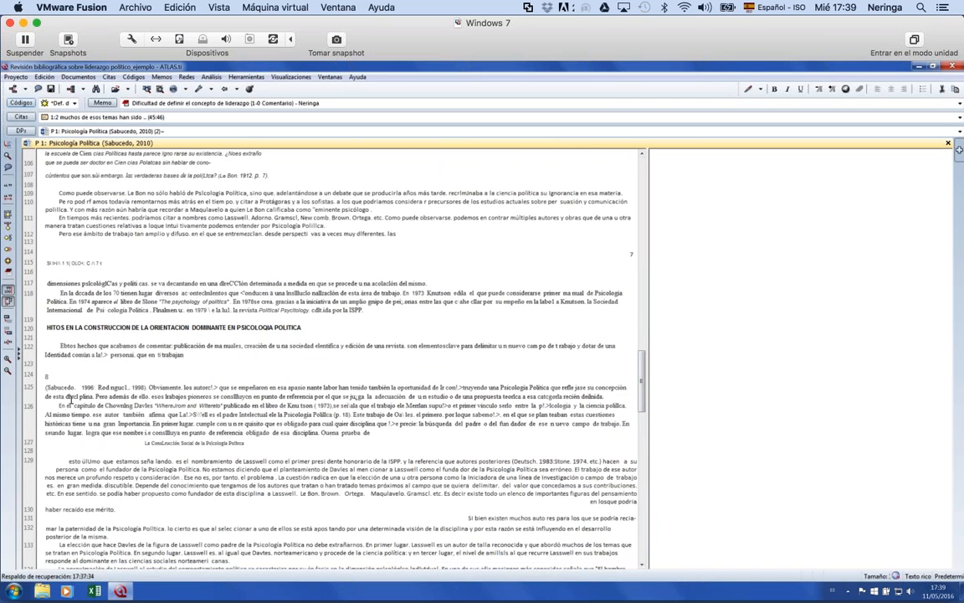
{"action": "left_click", "coordinate": [17, 356]}
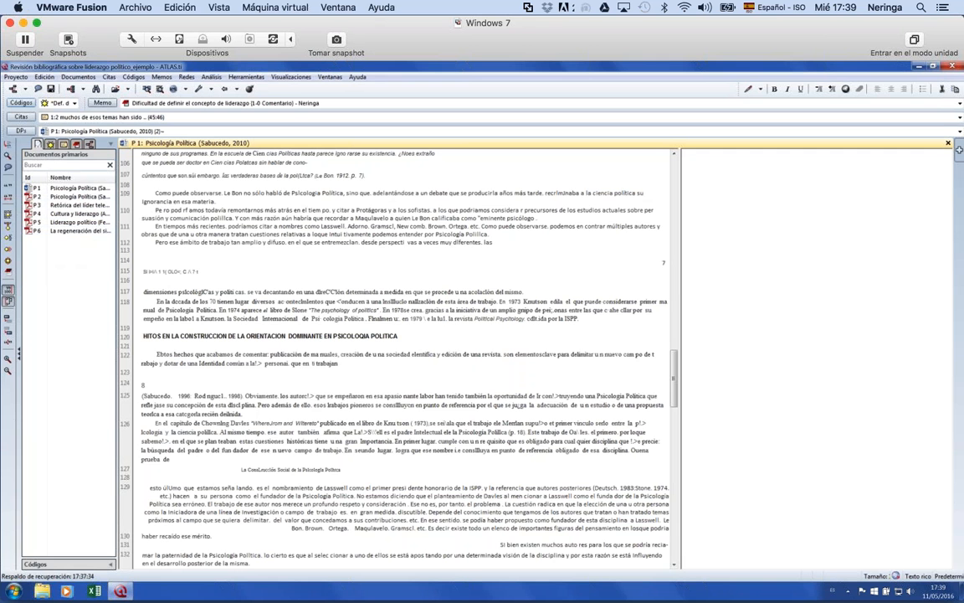
{"action": "left_click", "coordinate": [51, 143]}
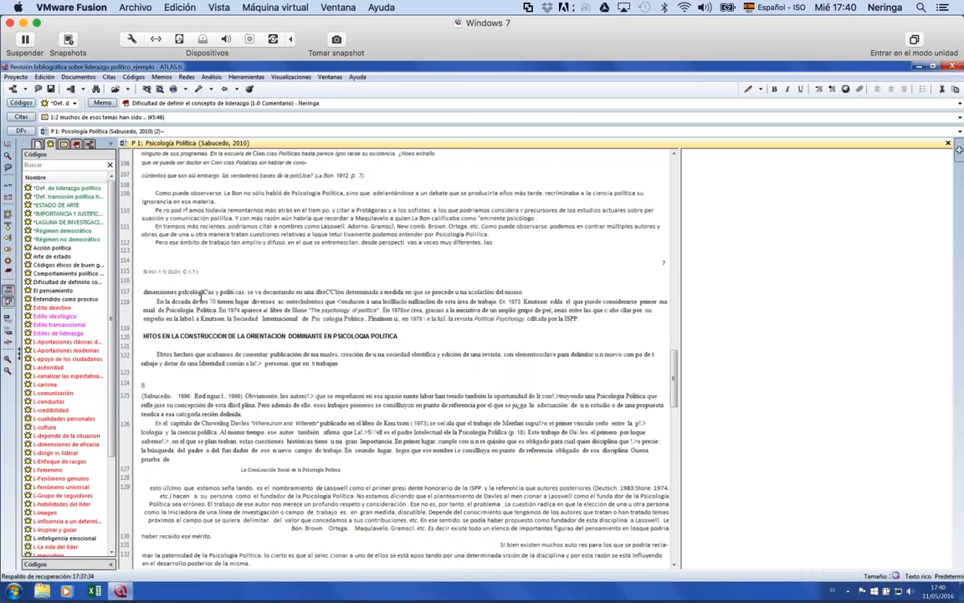
Code paragraphs 111–112 of P 1 with "*Def. de liderazgo político" and paragraph 126 with "*ESTADO DE ARTE".
{"action": "left_click_drag", "start_coordinate": [155, 229], "coordinate": [535, 245]}
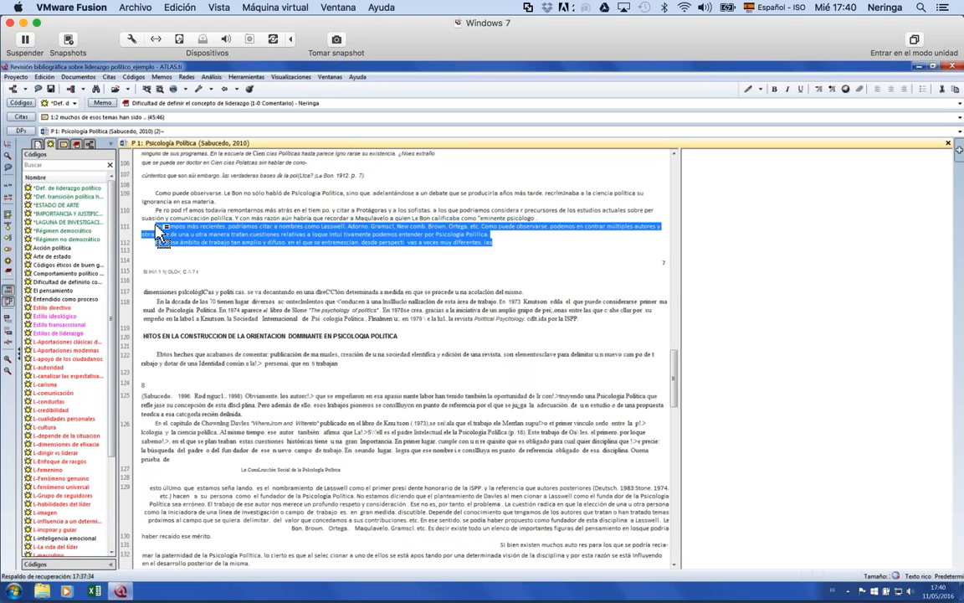
{"action": "left_click_drag", "start_coordinate": [155, 226], "coordinate": [226, 245]}
{"action": "left_click_drag", "start_coordinate": [63, 189], "coordinate": [212, 236]}
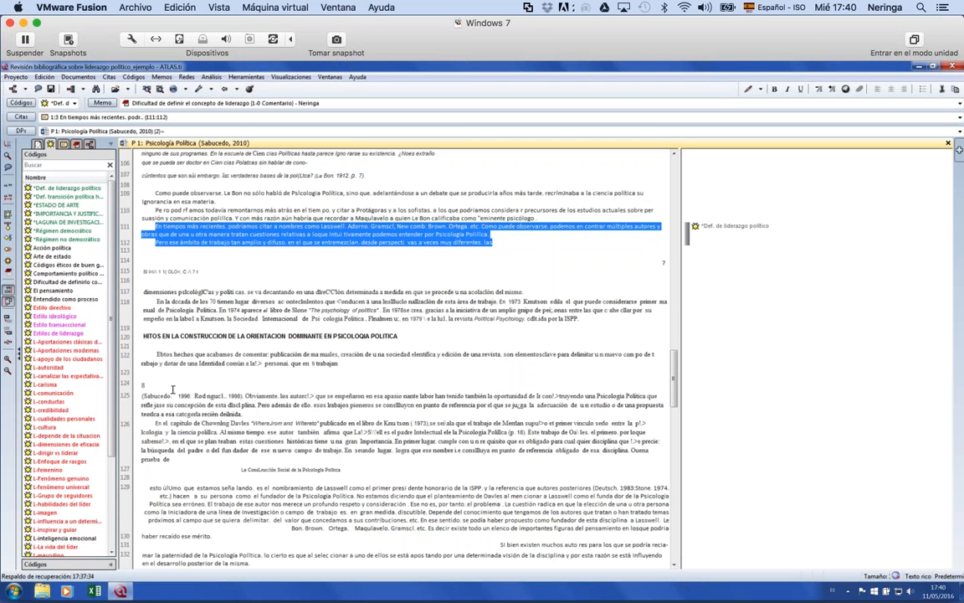
{"action": "left_click_drag", "start_coordinate": [155, 423], "coordinate": [178, 460]}
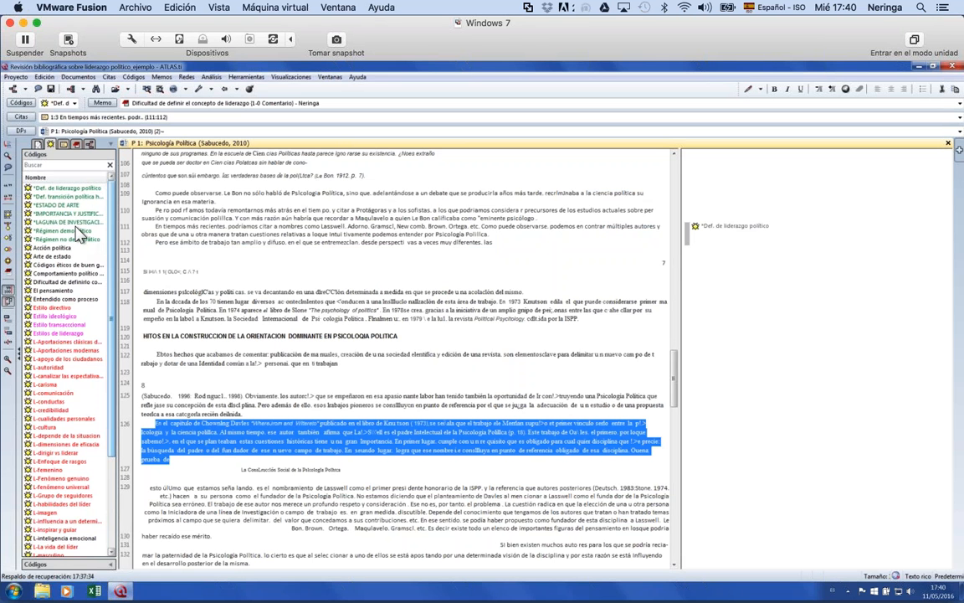
{"action": "left_click_drag", "start_coordinate": [57, 205], "coordinate": [230, 444]}
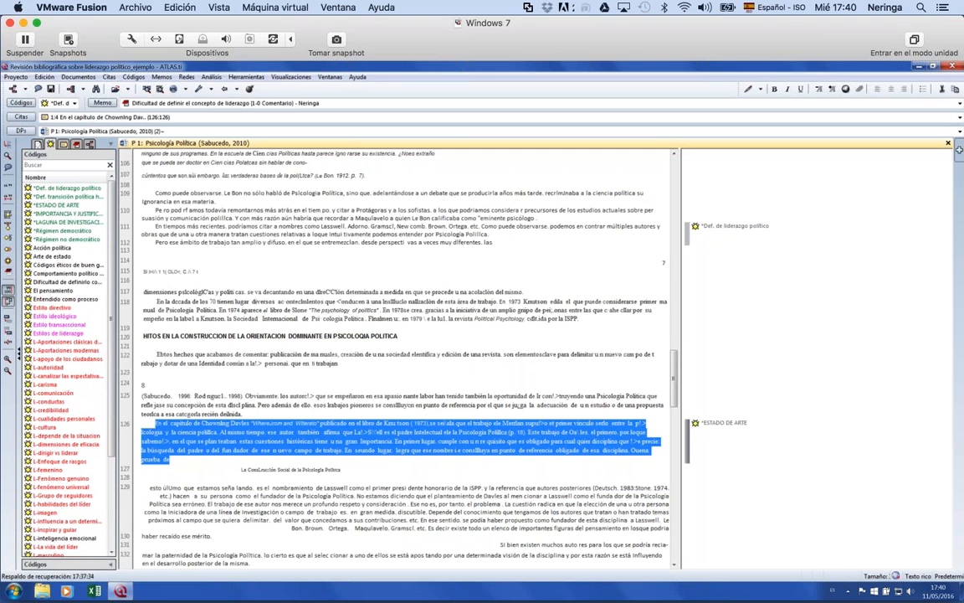
Attach a new memo titled "Enfoque crítico" to the paragraph 126 quotation, fill it with placeholder text and save it.
{"action": "left_click", "coordinate": [10, 280]}
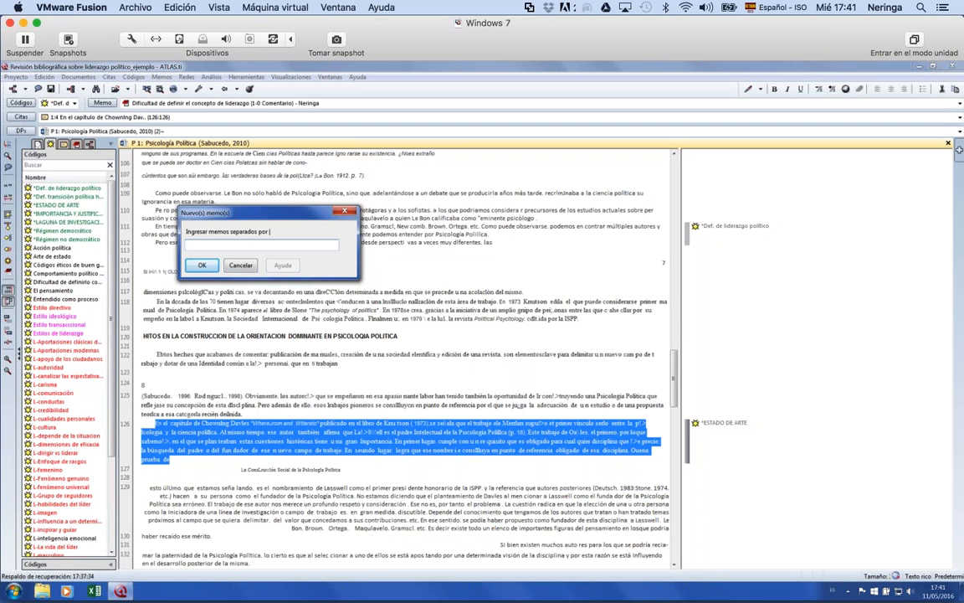
{"action": "type", "text": "Enfoque crítico"}
{"action": "key", "text": "Return"}
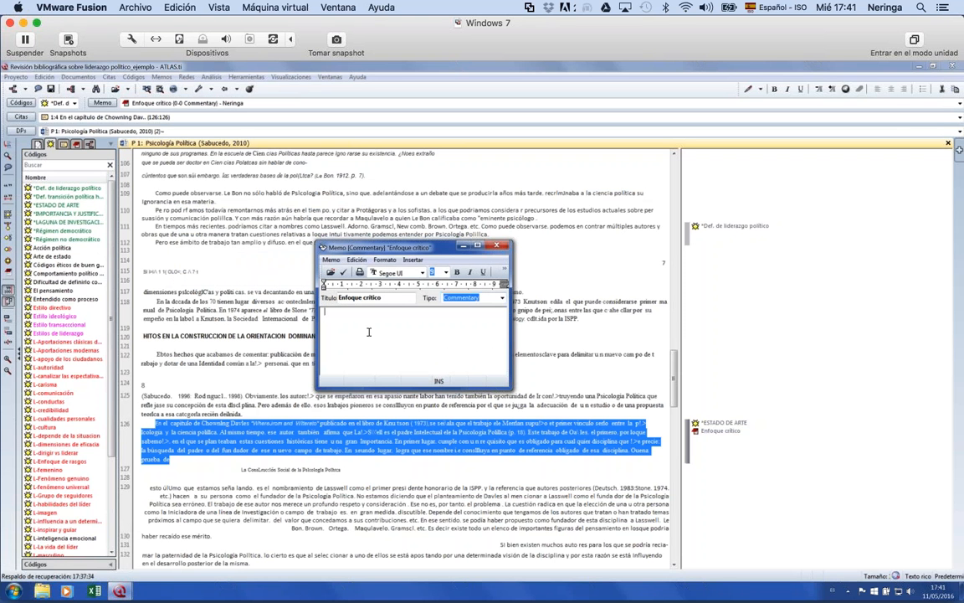
{"action": "type", "text": "sdfjlsfdjlskdfjlksdfjlksdkfdjslkdfjlksdkf"}
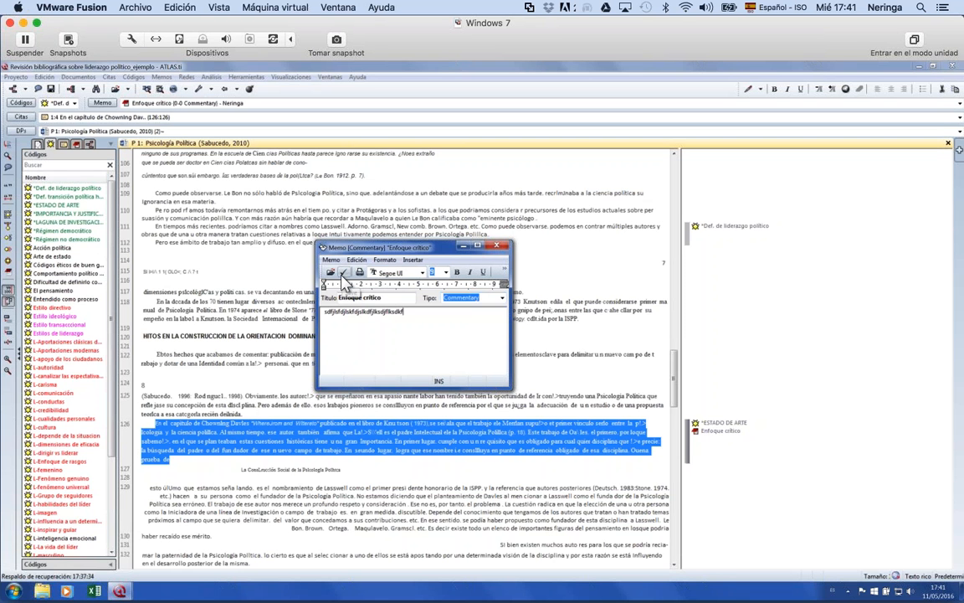
{"action": "left_click", "coordinate": [344, 277]}
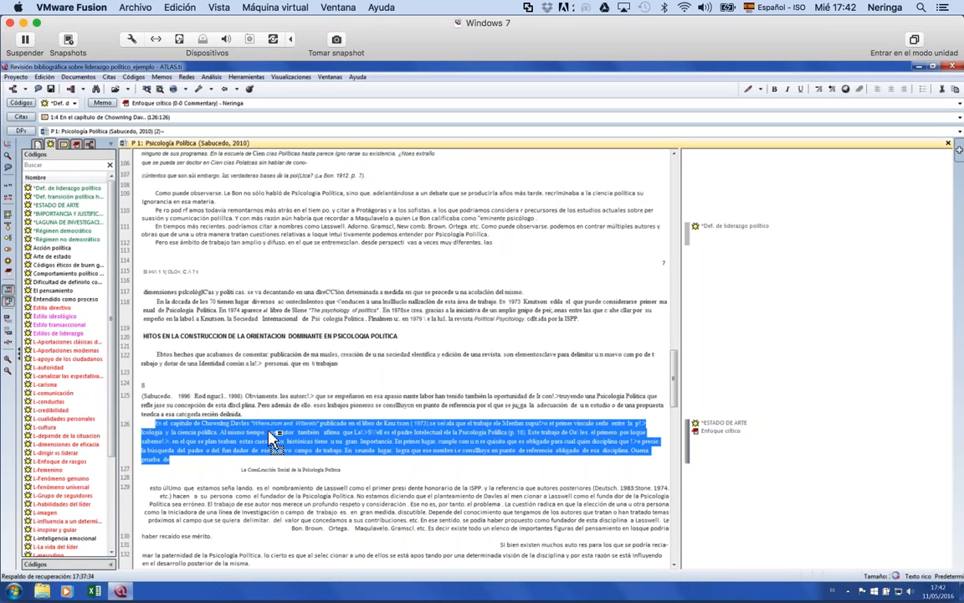
Assign a new code "Estado de arte crítico" to the paragraph 126 quotation through open coding.
{"action": "left_click_drag", "start_coordinate": [316, 441], "coordinate": [332, 452]}
{"action": "right_click", "coordinate": [331, 450]}
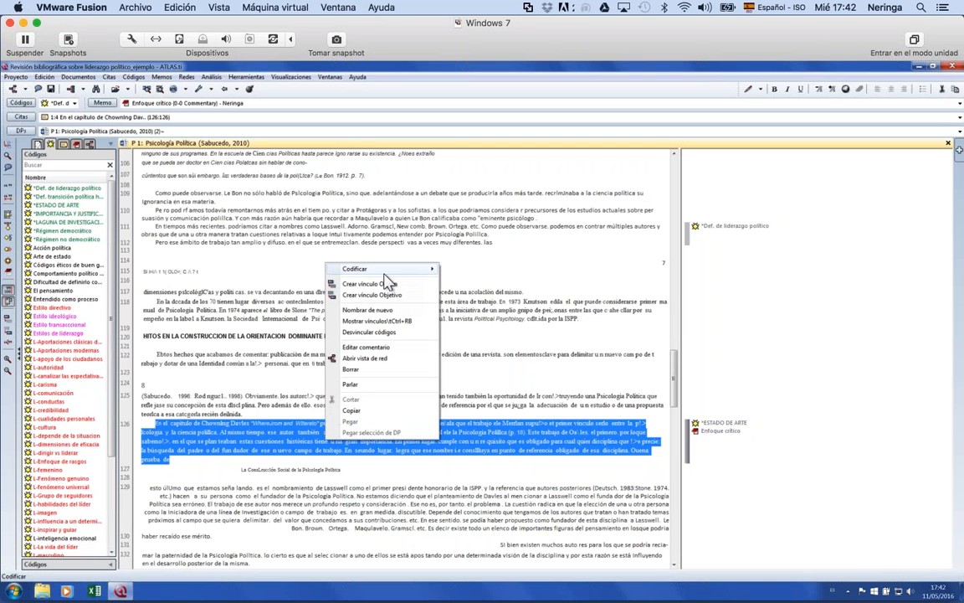
{"action": "mouse_move", "coordinate": [386, 276]}
{"action": "left_click", "coordinate": [456, 271]}
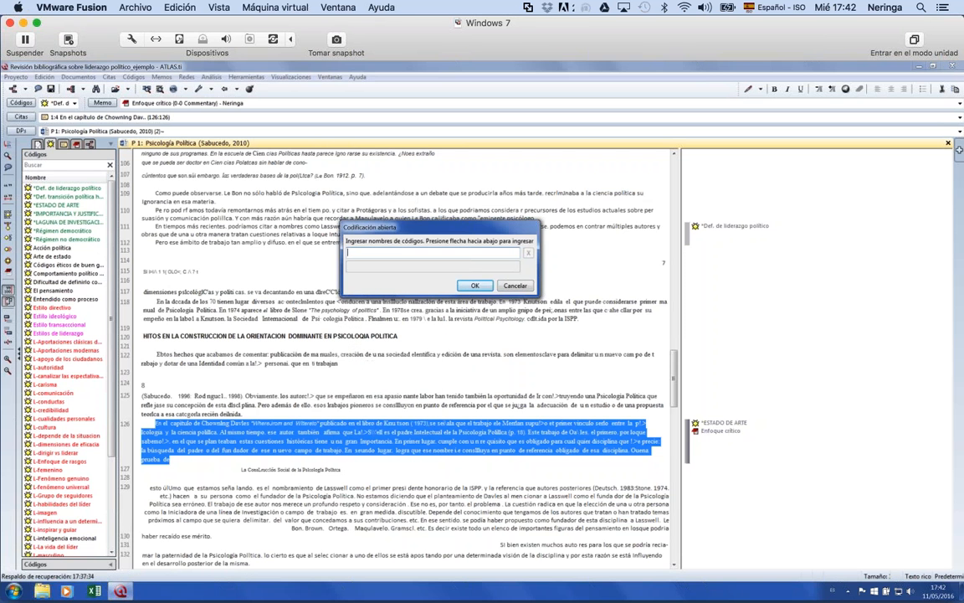
{"action": "type", "text": "Estado"}
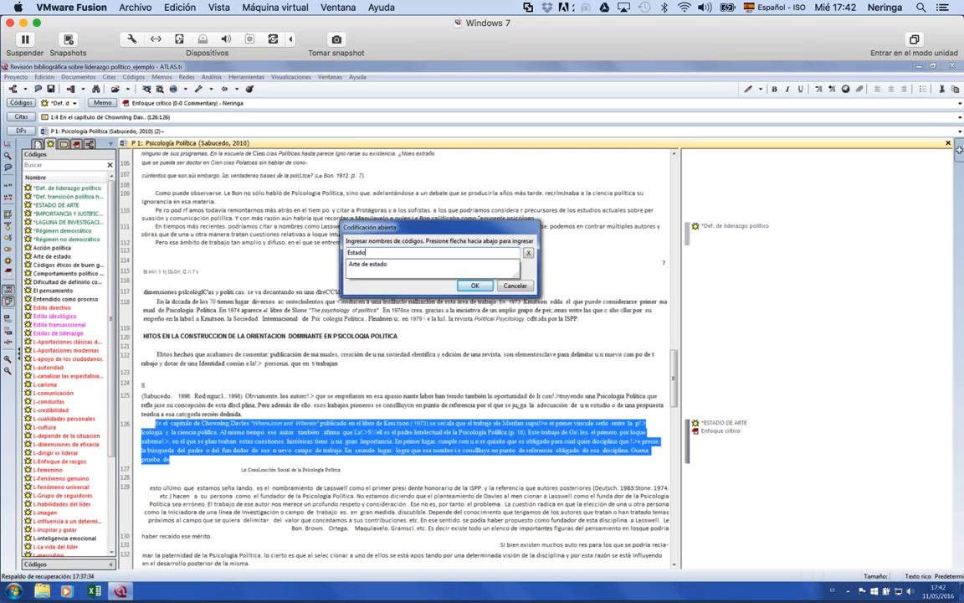
{"action": "type", "text": " de arte crítico"}
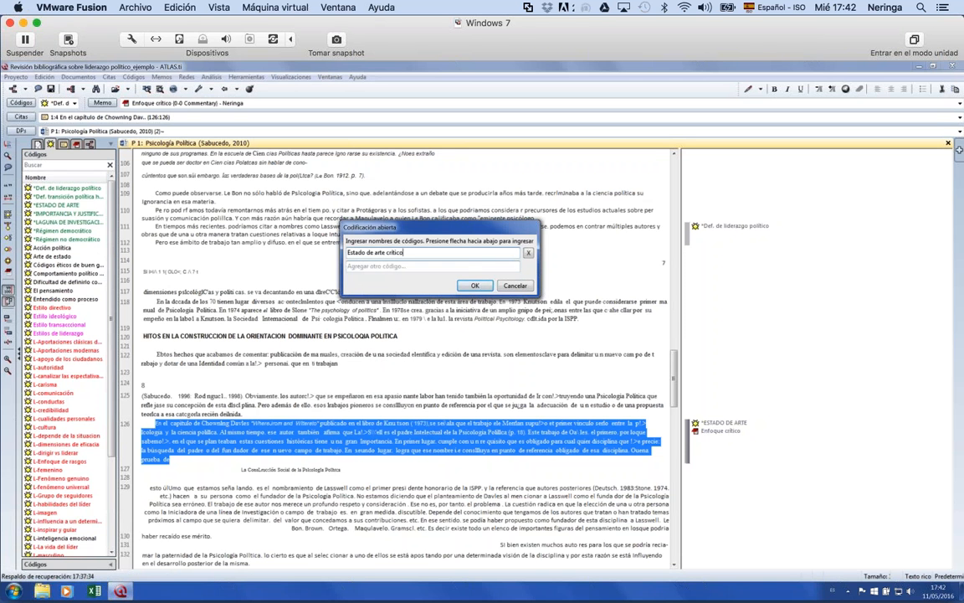
{"action": "key", "text": "Return"}
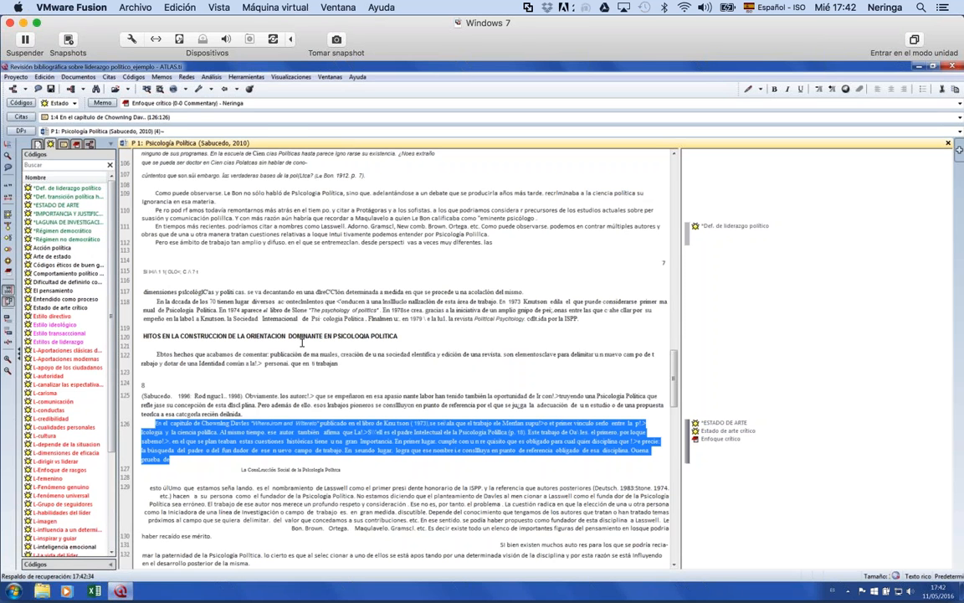
Open document P 3 and code the passage from "En la actualidad, en las democracias occidentales" to "mayoría" with "L-carisma".
{"action": "left_click", "coordinate": [251, 131]}
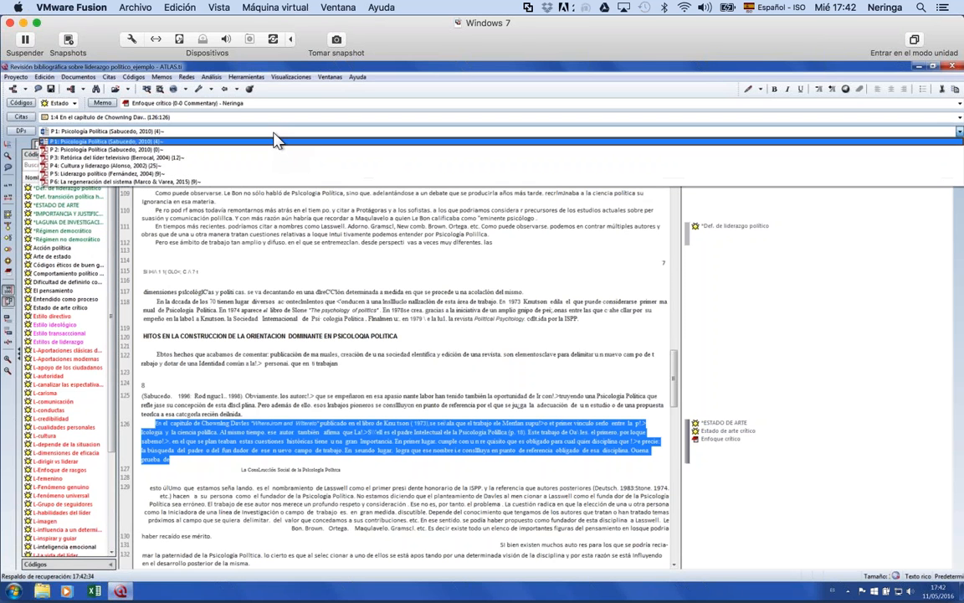
{"action": "left_click", "coordinate": [244, 160]}
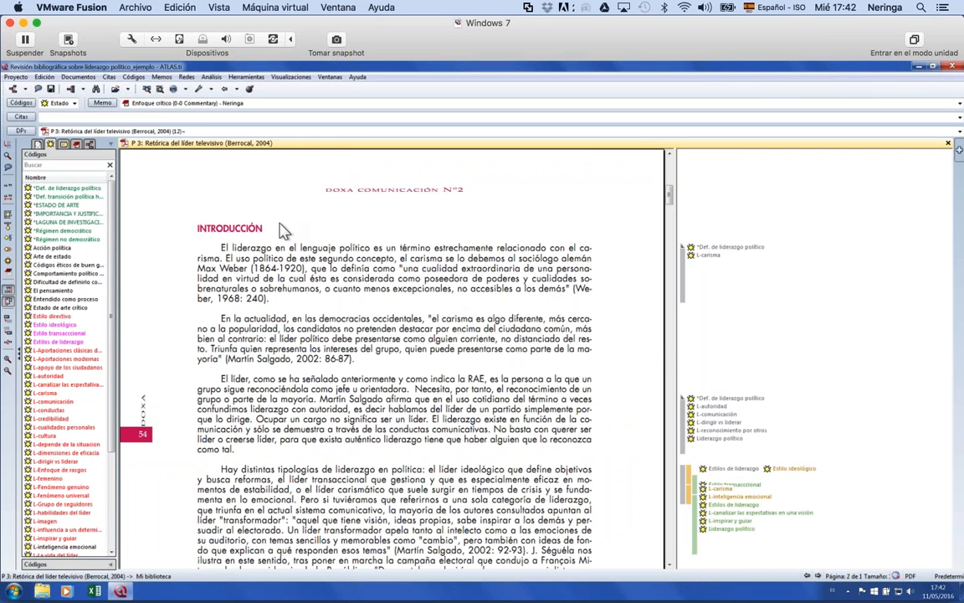
{"action": "left_click", "coordinate": [682, 257]}
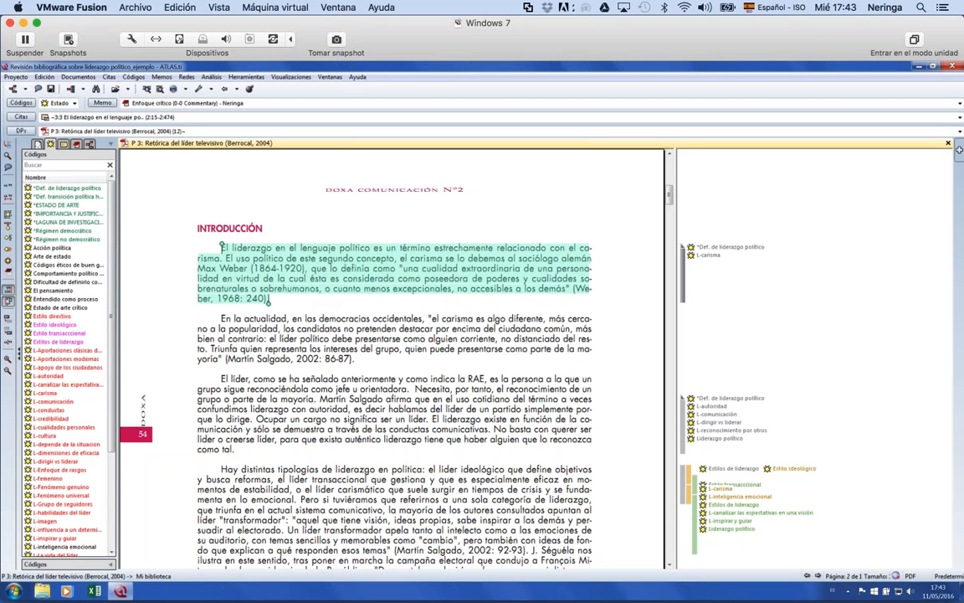
{"action": "left_click", "coordinate": [224, 319]}
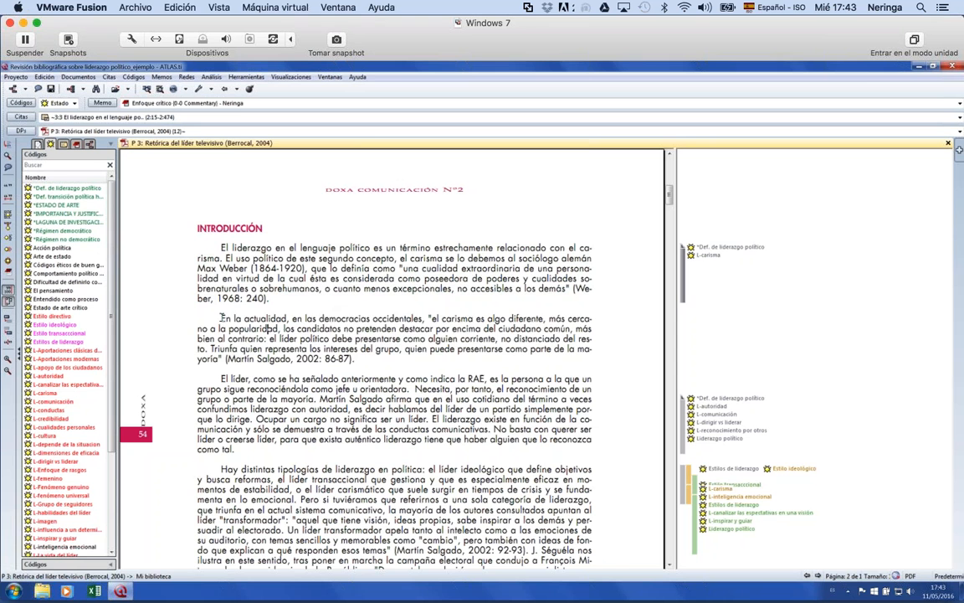
{"action": "left_click_drag", "start_coordinate": [223, 319], "coordinate": [220, 362]}
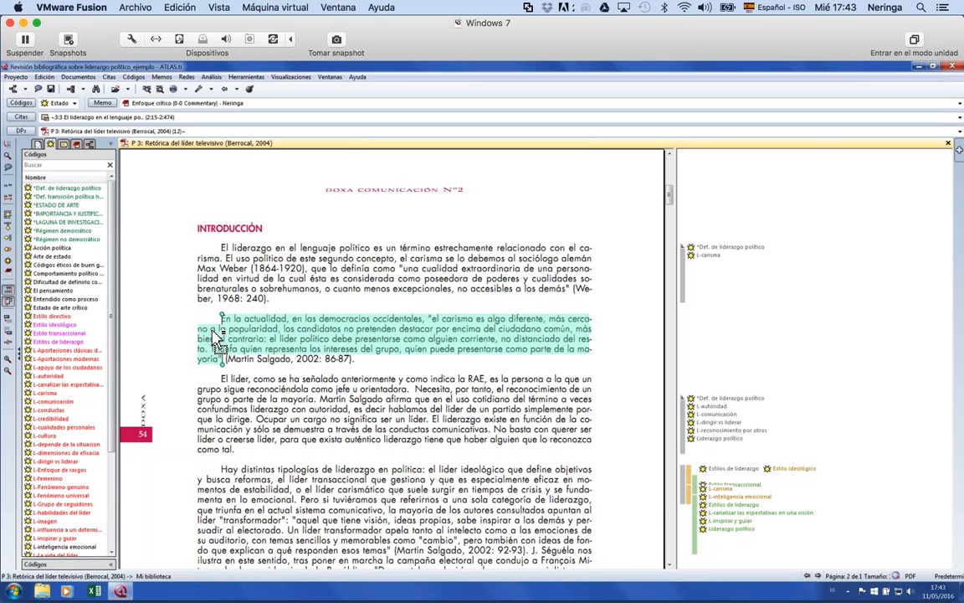
{"action": "left_click_drag", "start_coordinate": [52, 394], "coordinate": [295, 333]}
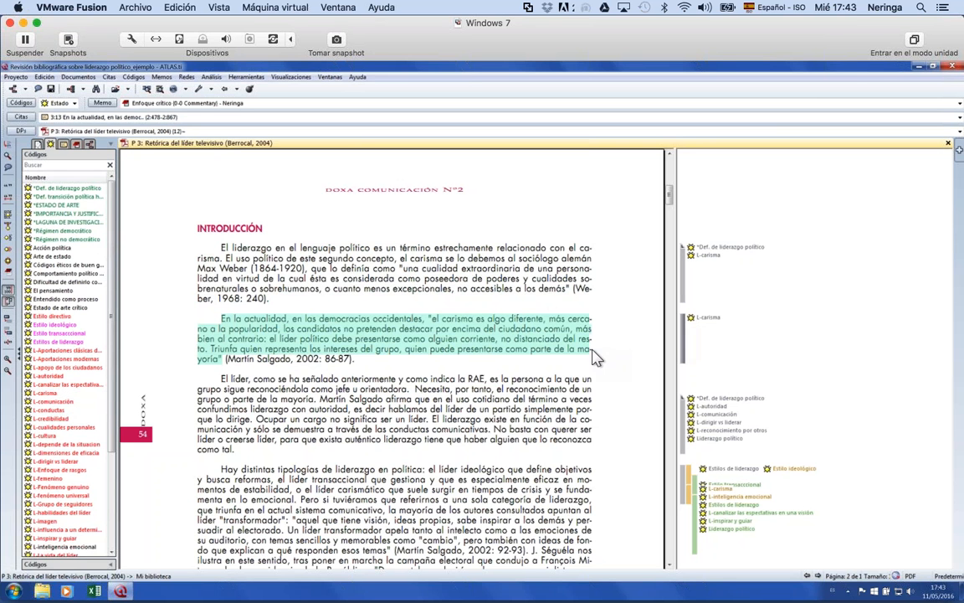
Comment the new "L-carisma" quotation with its source reference: the cited author's surname, year 2002 and pages "pp. 86-87.".
{"action": "mouse_move", "coordinate": [711, 317]}
{"action": "right_click", "coordinate": [683, 328]}
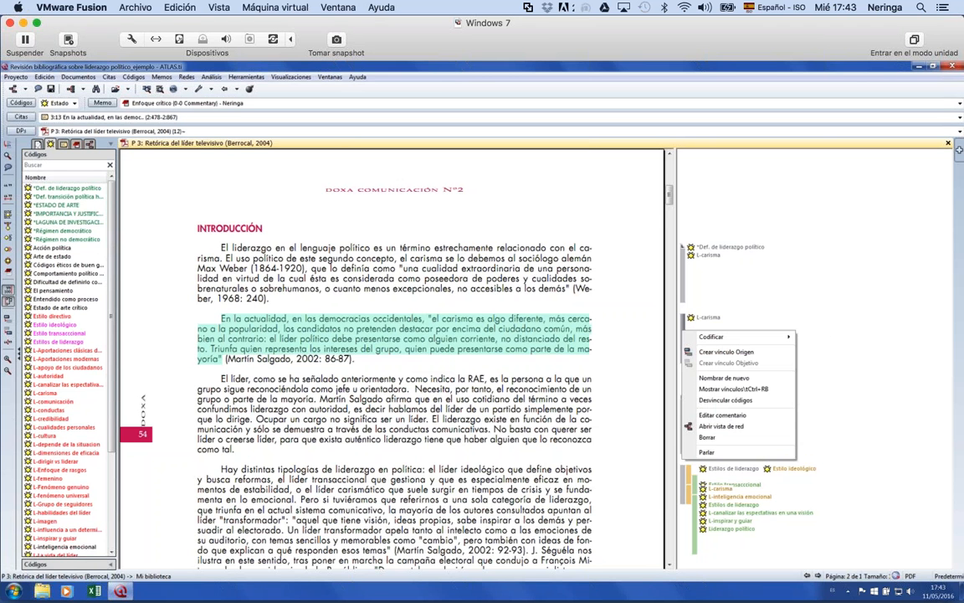
{"action": "left_click", "coordinate": [722, 415]}
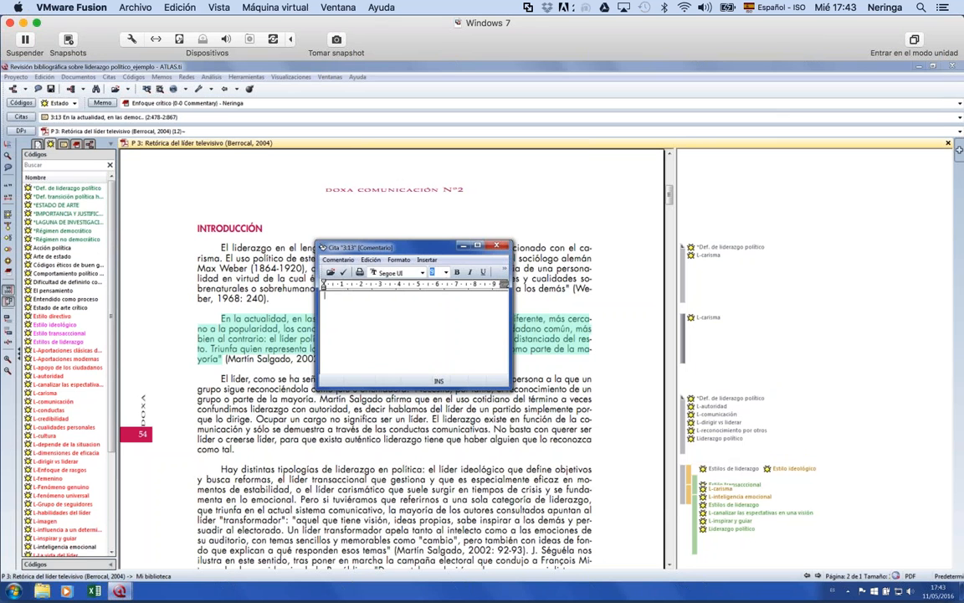
{"action": "left_click_drag", "start_coordinate": [430, 248], "coordinate": [512, 144]}
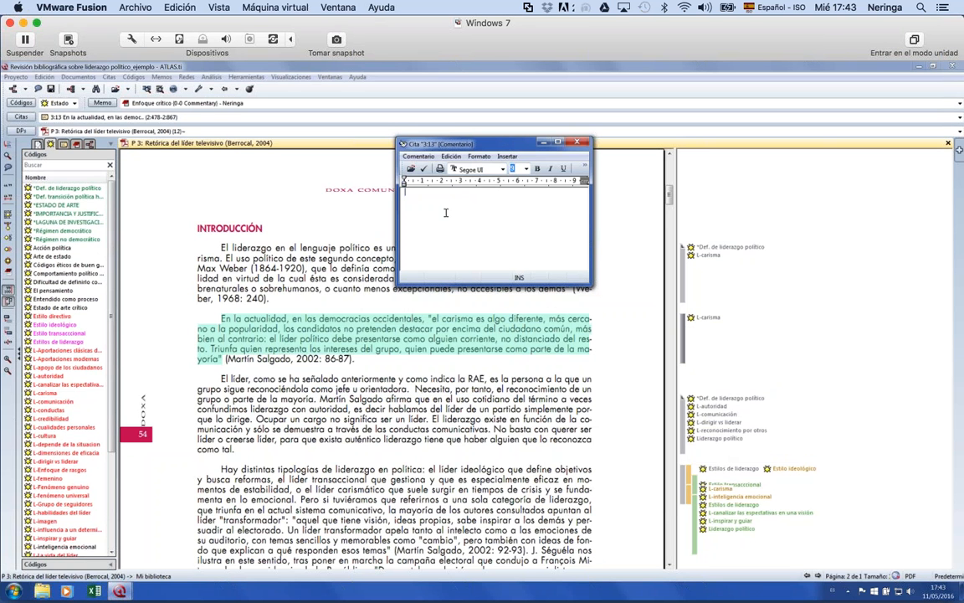
{"action": "type", "text": "Martín Salgado, 2002, 86-87."}
{"action": "left_click", "coordinate": [465, 192]}
{"action": "type", "text": "pp."}
{"action": "left_click", "coordinate": [577, 144]}
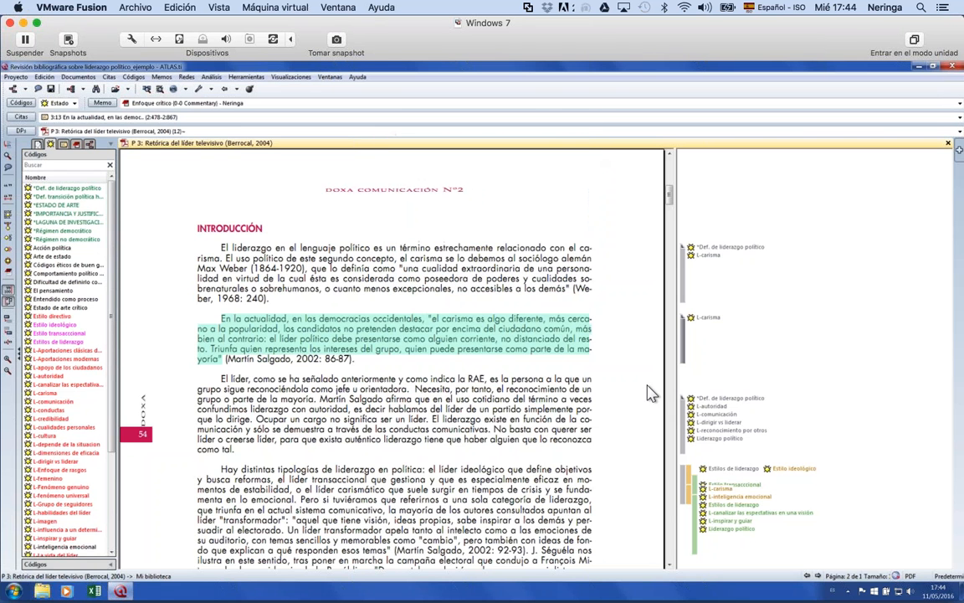
Create a free quotation from the paragraph running from "Hoy, el concepto de líder político" to "condición de liderazgo?" in P 3.
{"action": "left_click", "coordinate": [687, 478]}
{"action": "left_click", "coordinate": [683, 476]}
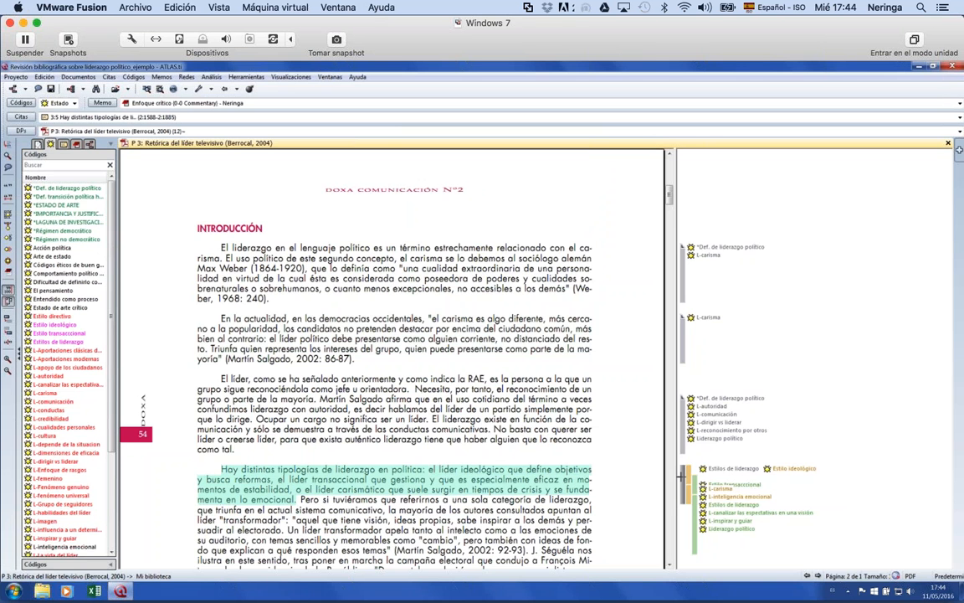
{"action": "scroll", "coordinate": [468, 511], "scroll_direction": "down", "scroll_amount": 5}
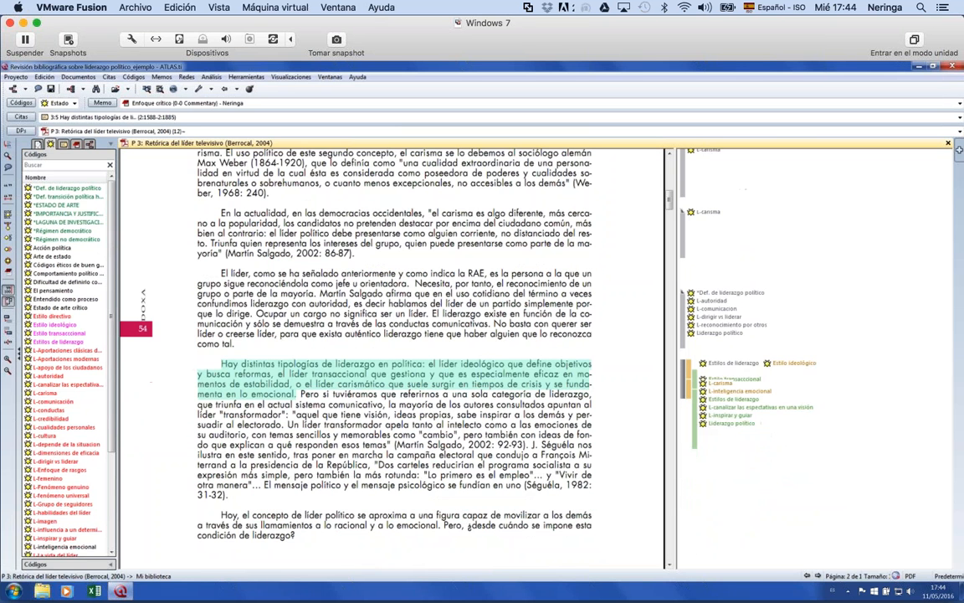
{"action": "scroll", "coordinate": [393, 402], "scroll_direction": "down", "scroll_amount": 1}
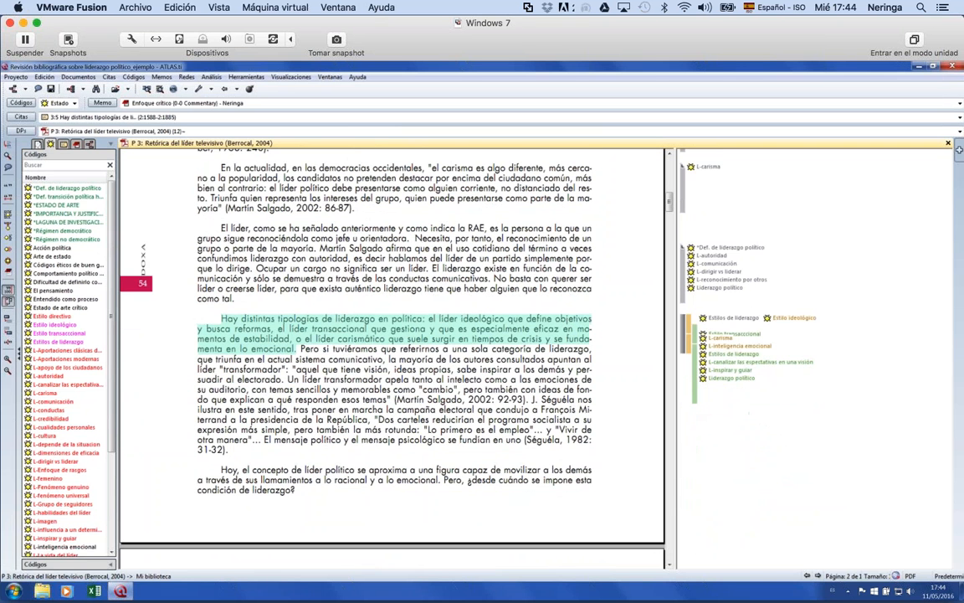
{"action": "left_click", "coordinate": [222, 470]}
{"action": "left_click_drag", "start_coordinate": [222, 469], "coordinate": [305, 497]}
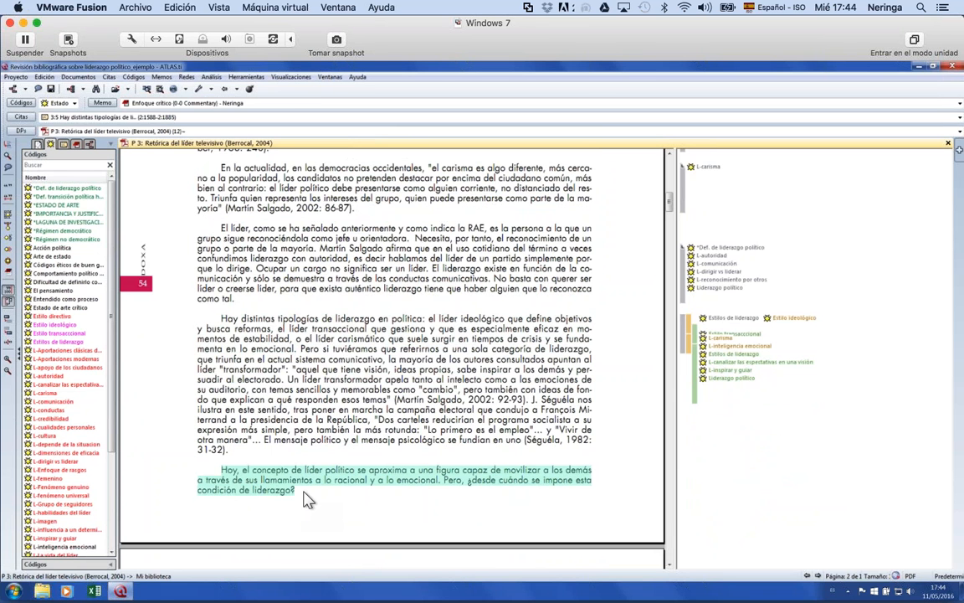
{"action": "right_click", "coordinate": [264, 473]}
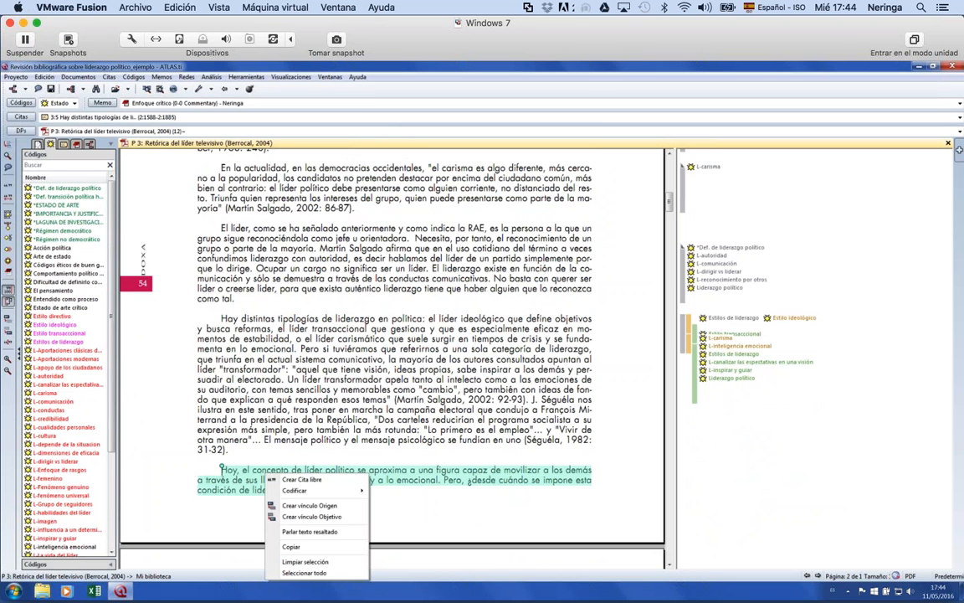
{"action": "left_click", "coordinate": [286, 481]}
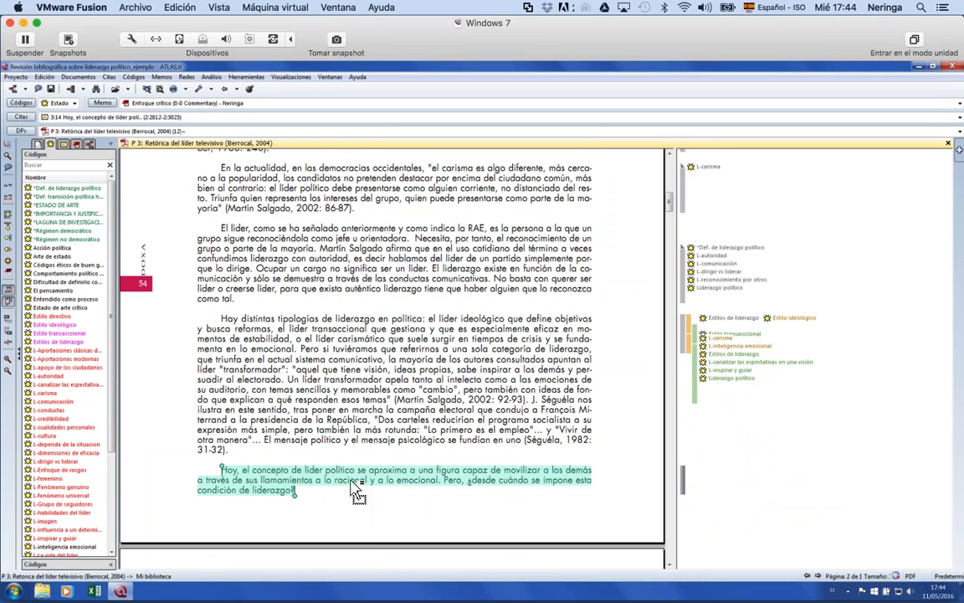
Comment the "Hoy, el concepto de líder político" quotation with its source reference: the document author's surname, 2004, "pp.54.".
{"action": "right_click", "coordinate": [682, 479]}
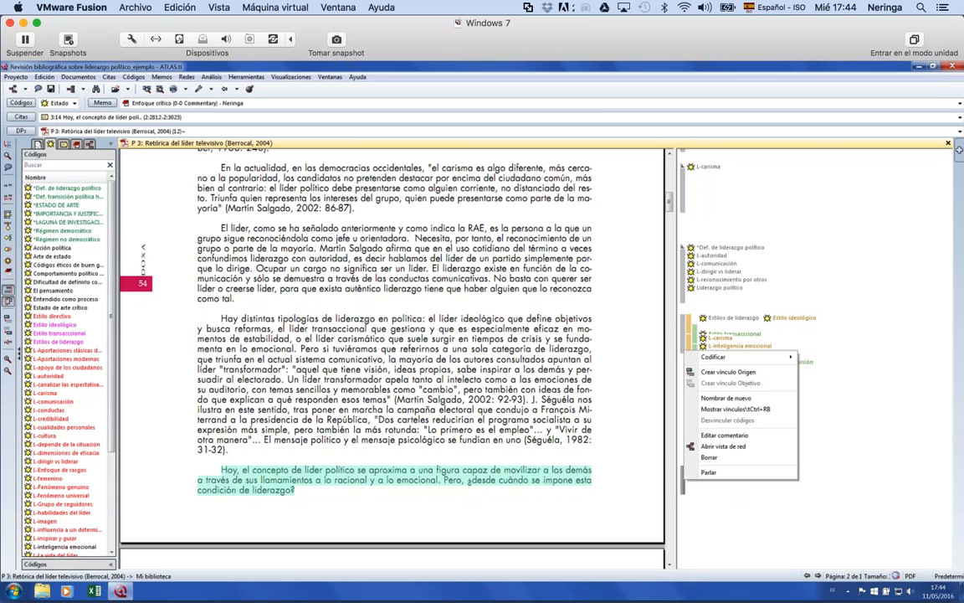
{"action": "left_click", "coordinate": [713, 439]}
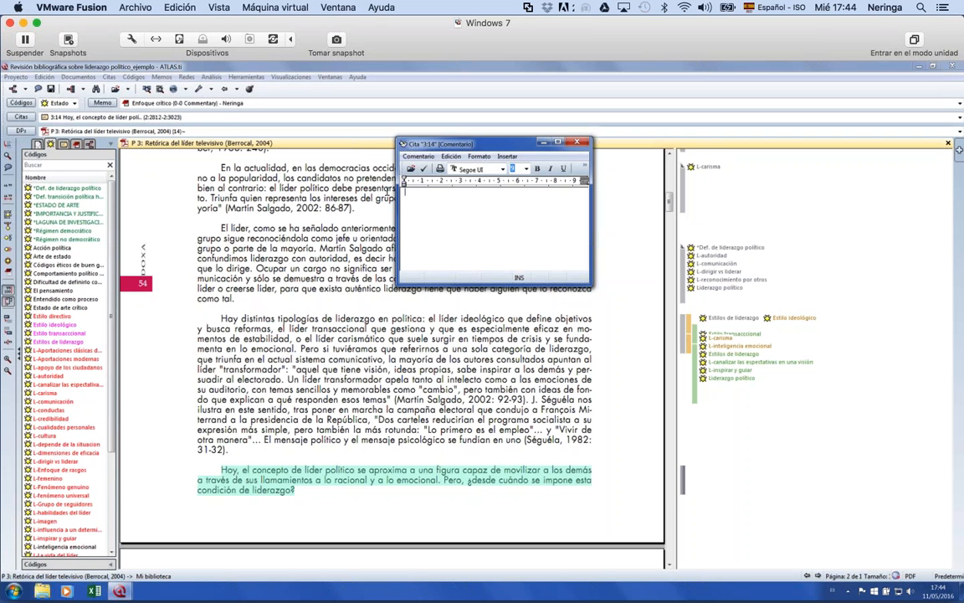
{"action": "type", "text": "Berrocal, 2004, pp.54."}
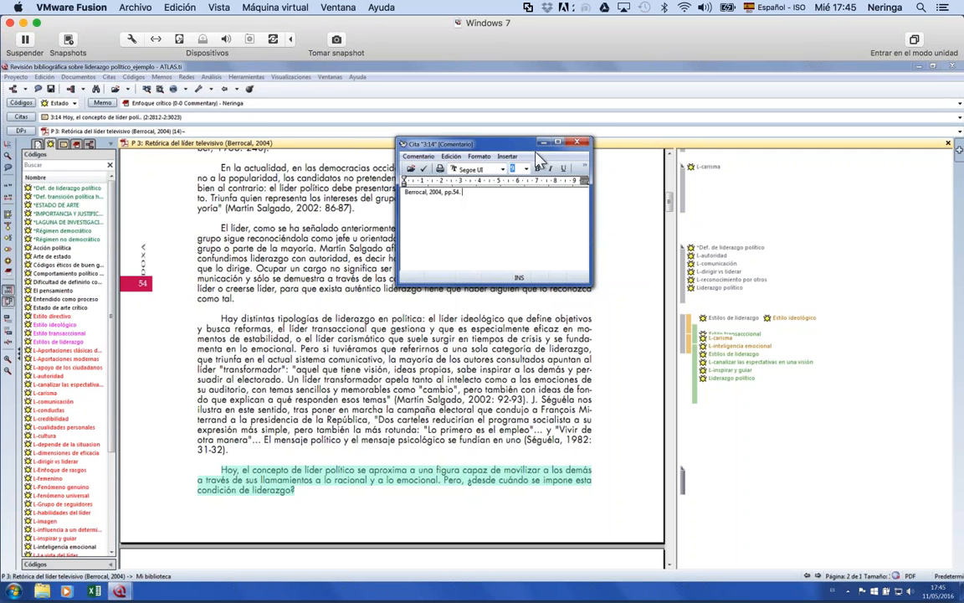
{"action": "left_click", "coordinate": [577, 142]}
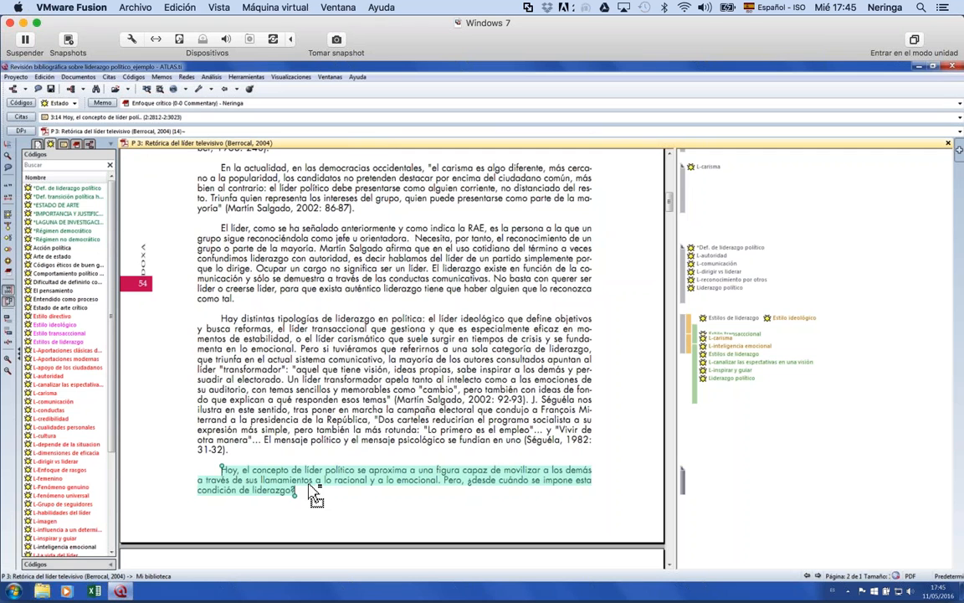
Code the "Hoy, el concepto de líder político" quotation with "L-inteligencia emocional".
{"action": "mouse_move", "coordinate": [247, 477]}
{"action": "left_click_drag", "start_coordinate": [260, 481], "coordinate": [58, 420]}
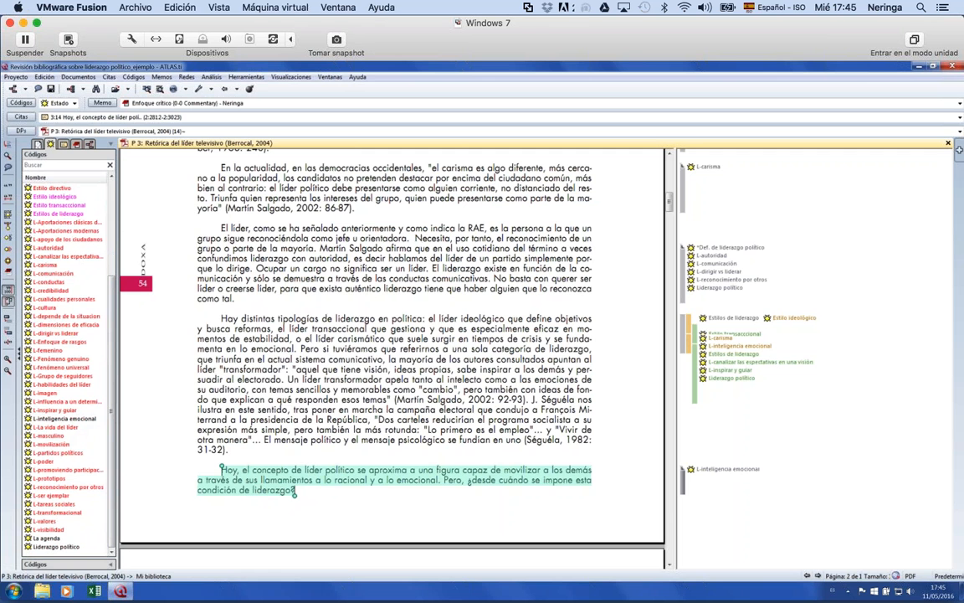
{"action": "right_click", "coordinate": [251, 468]}
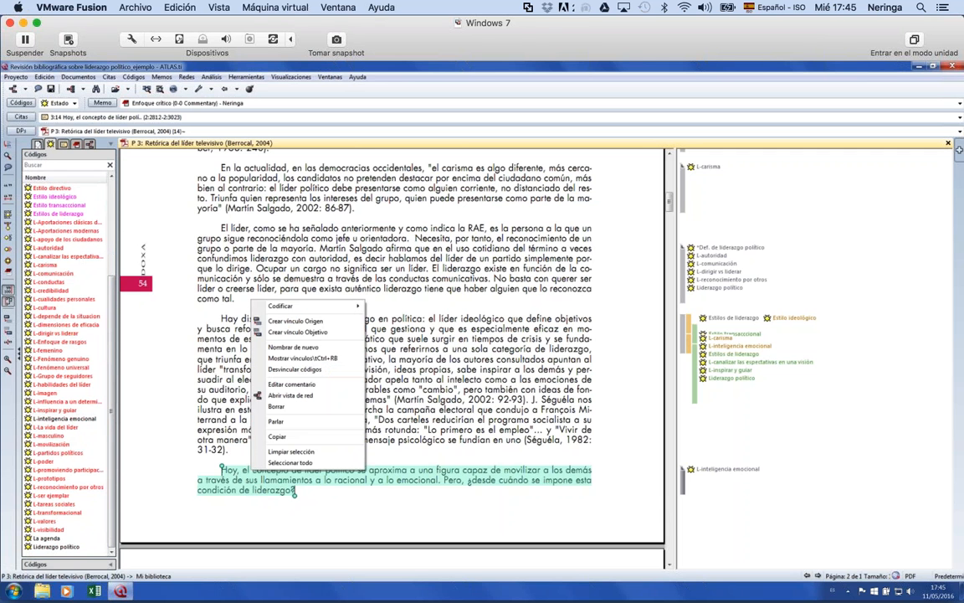
{"action": "left_click", "coordinate": [195, 362]}
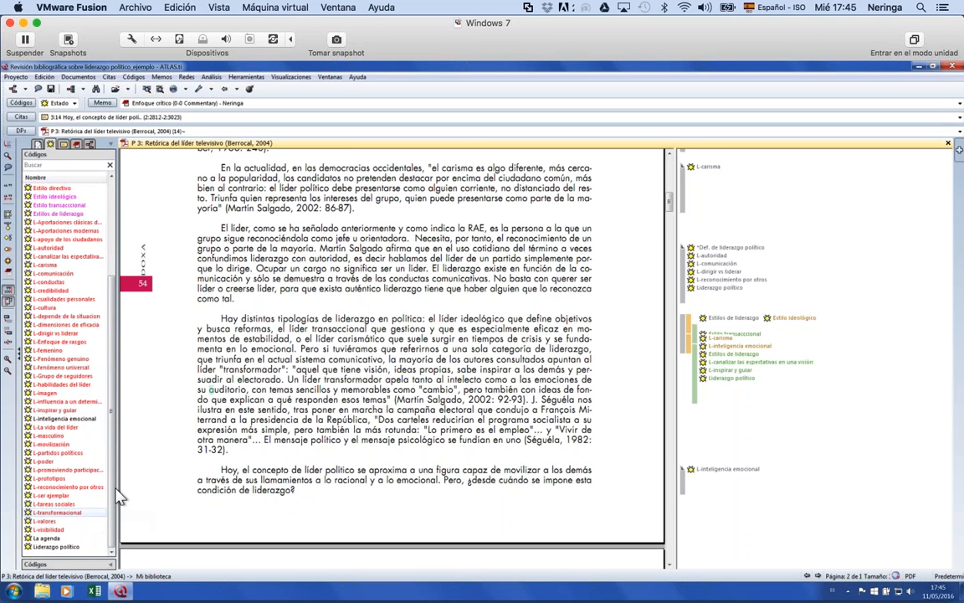
Hide the side list of codes and open the network view of "*Def. de liderazgo político" from the code manager.
{"action": "left_click_drag", "start_coordinate": [113, 431], "coordinate": [122, 365]}
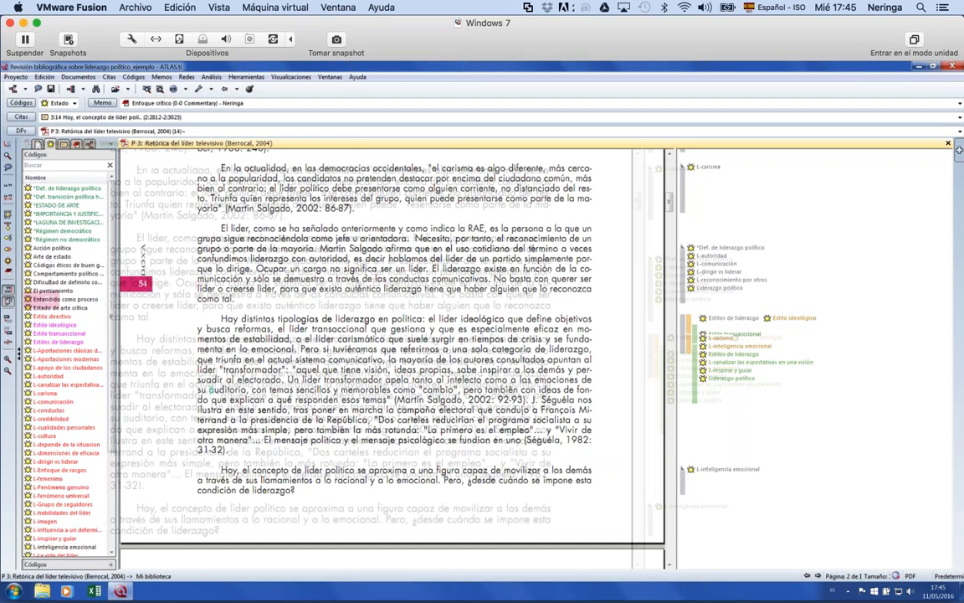
{"action": "left_click", "coordinate": [17, 356]}
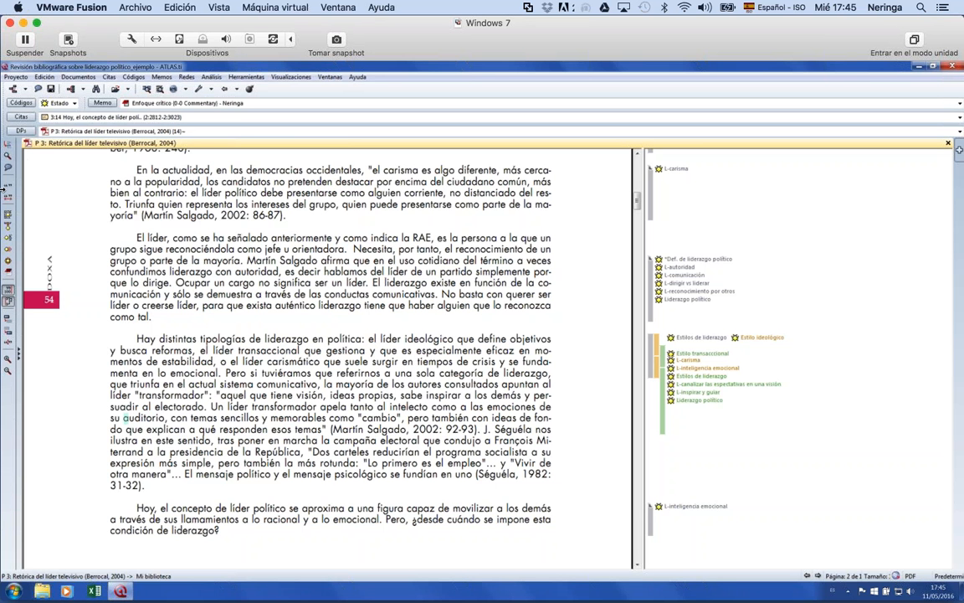
{"action": "left_click", "coordinate": [22, 104]}
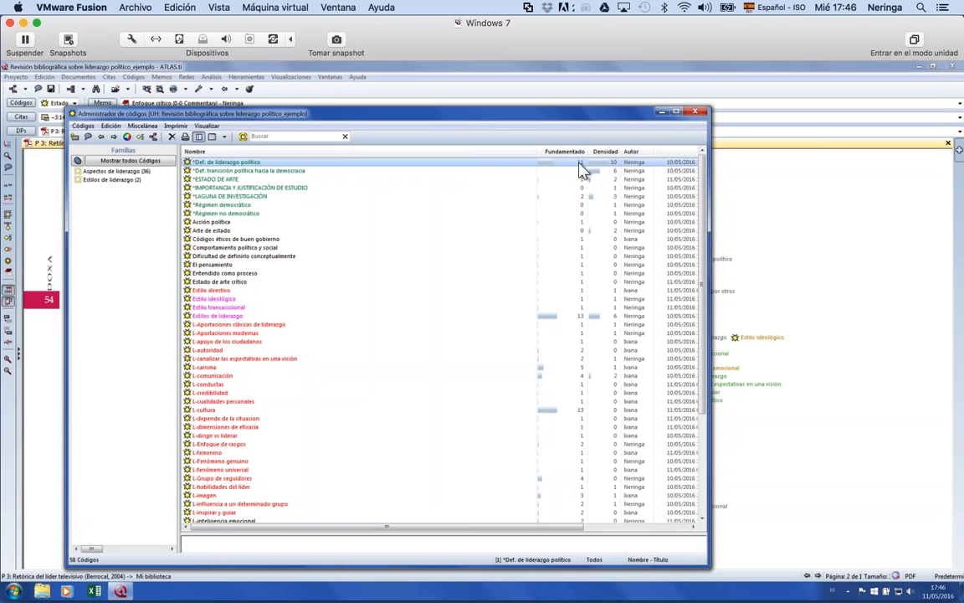
{"action": "right_click", "coordinate": [370, 163]}
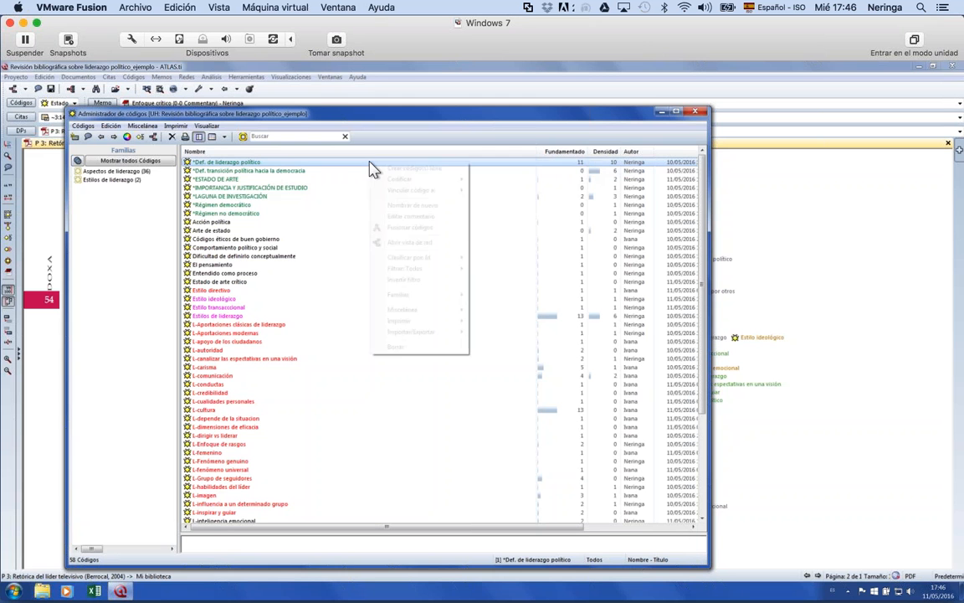
{"action": "left_click", "coordinate": [408, 242]}
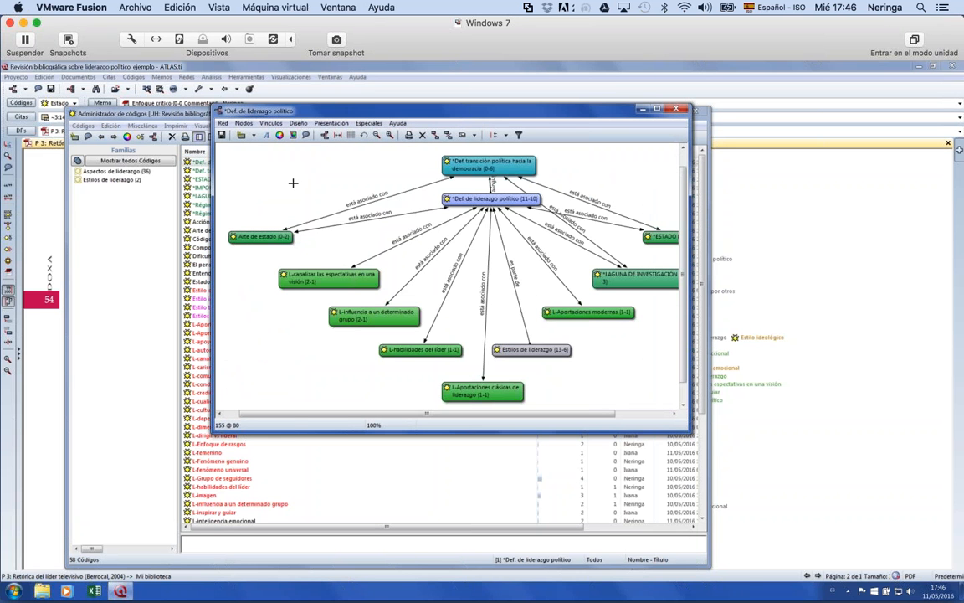
Remove "Arte de estado", "L-canalizar las espectativas en una visión", "L-influencia a un determinado grupo" and "L-habilidades del líder" from the network view.
{"action": "left_click_drag", "start_coordinate": [269, 191], "coordinate": [395, 350]}
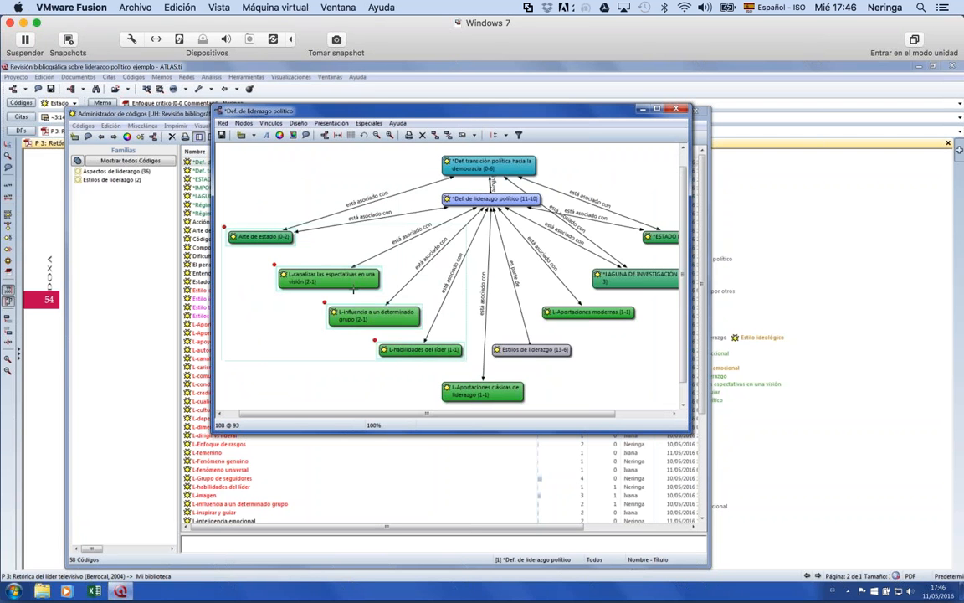
{"action": "right_click", "coordinate": [356, 279]}
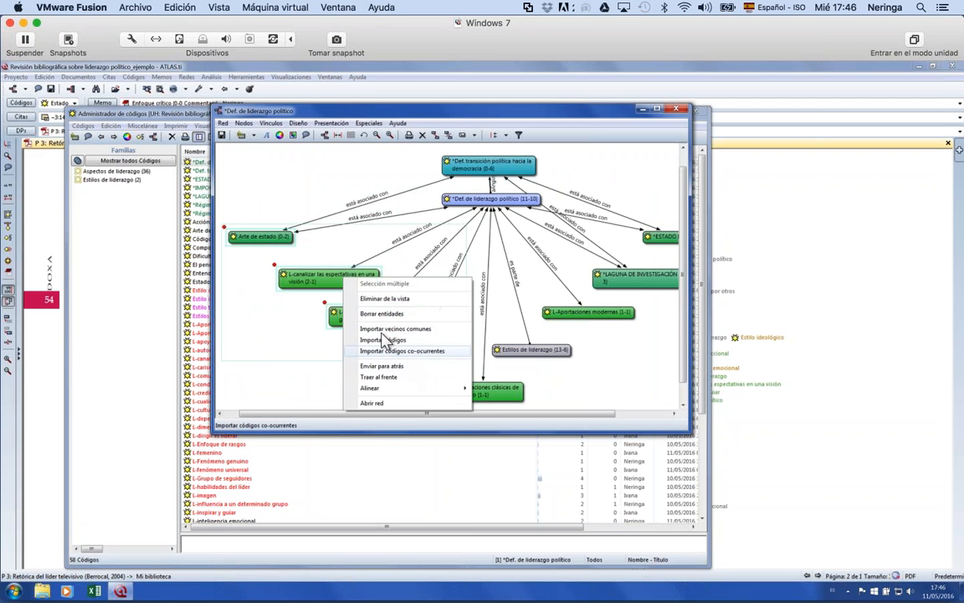
{"action": "left_click", "coordinate": [383, 299]}
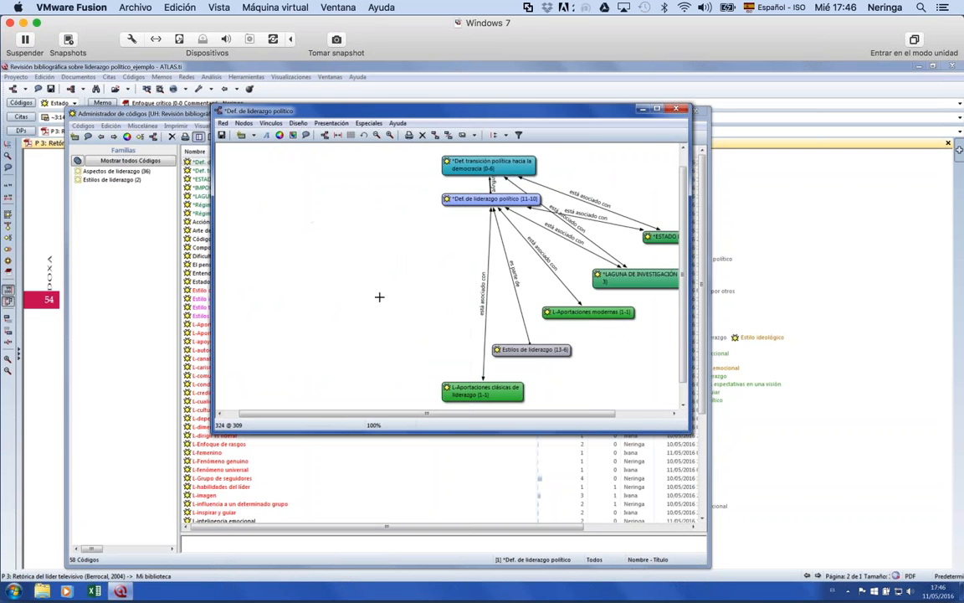
Maximize the network and rearrange the political leadership, democratic transition, "*LAGUNA DE INVESTIGACIÓN" and "*ESTADO DE ARTE" nodes so they stand clear of each other.
{"action": "left_click", "coordinate": [659, 110]}
{"action": "left_click_drag", "start_coordinate": [258, 123], "coordinate": [450, 136]}
{"action": "left_click_drag", "start_coordinate": [471, 193], "coordinate": [585, 222]}
{"action": "left_click_drag", "start_coordinate": [438, 234], "coordinate": [335, 101]}
{"action": "left_click_drag", "start_coordinate": [278, 150], "coordinate": [280, 196]}
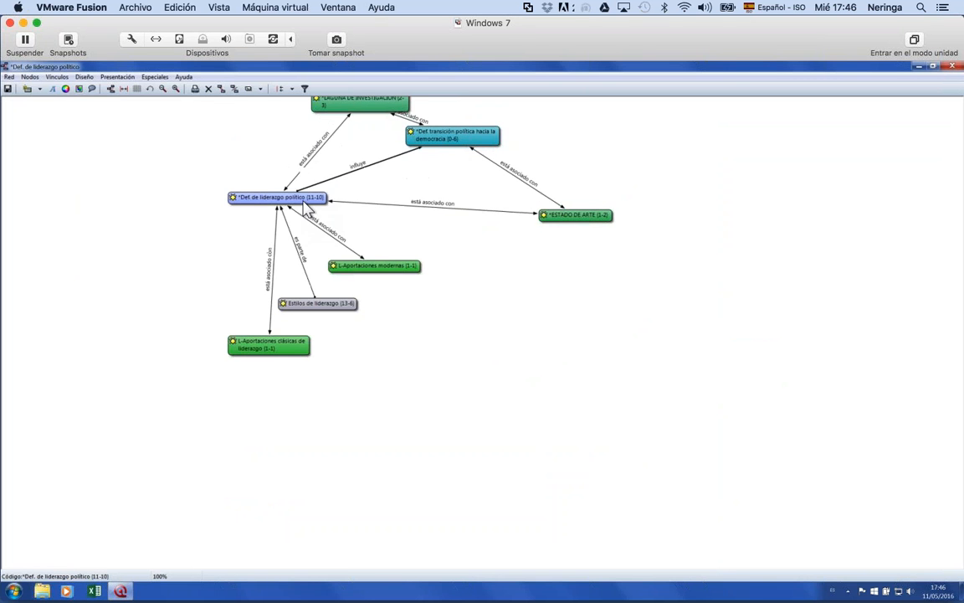
{"action": "left_click_drag", "start_coordinate": [430, 142], "coordinate": [435, 195]}
{"action": "left_click_drag", "start_coordinate": [360, 102], "coordinate": [355, 140]}
{"action": "left_click_drag", "start_coordinate": [555, 220], "coordinate": [539, 268]}
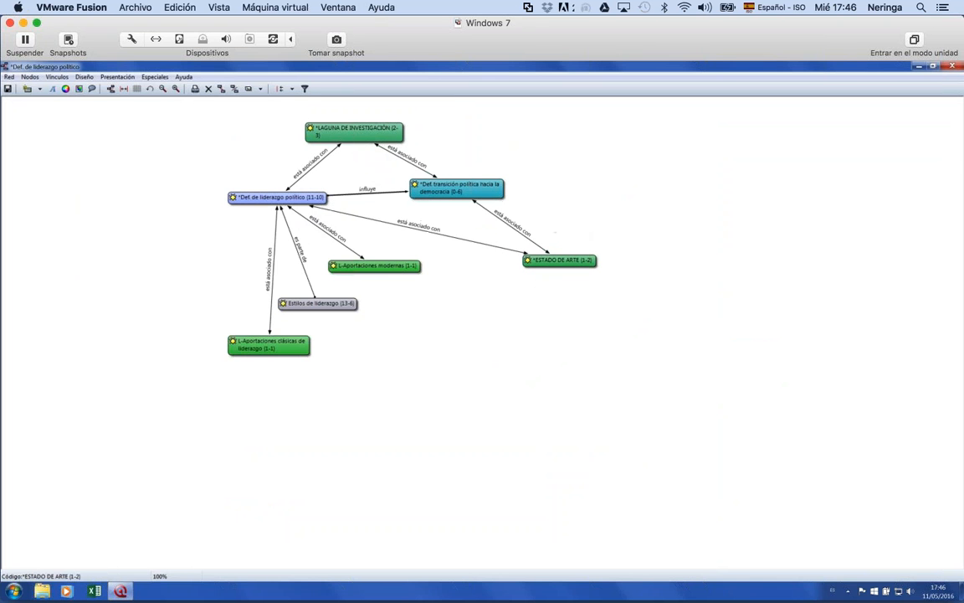
Import the quotations linked to "*Def. de liderazgo político" into the network view as neighbours.
{"action": "left_click", "coordinate": [277, 198]}
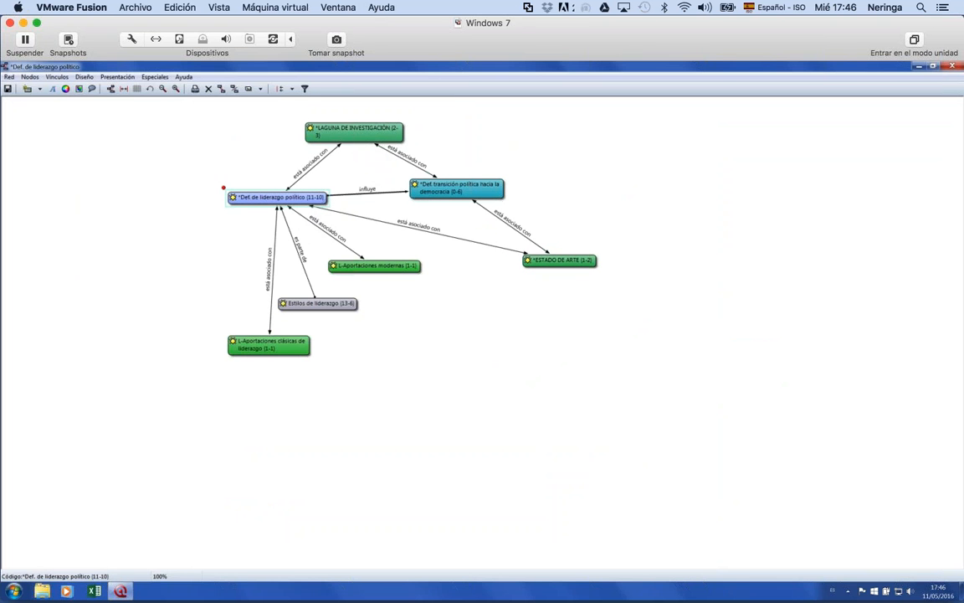
{"action": "right_click", "coordinate": [251, 197]}
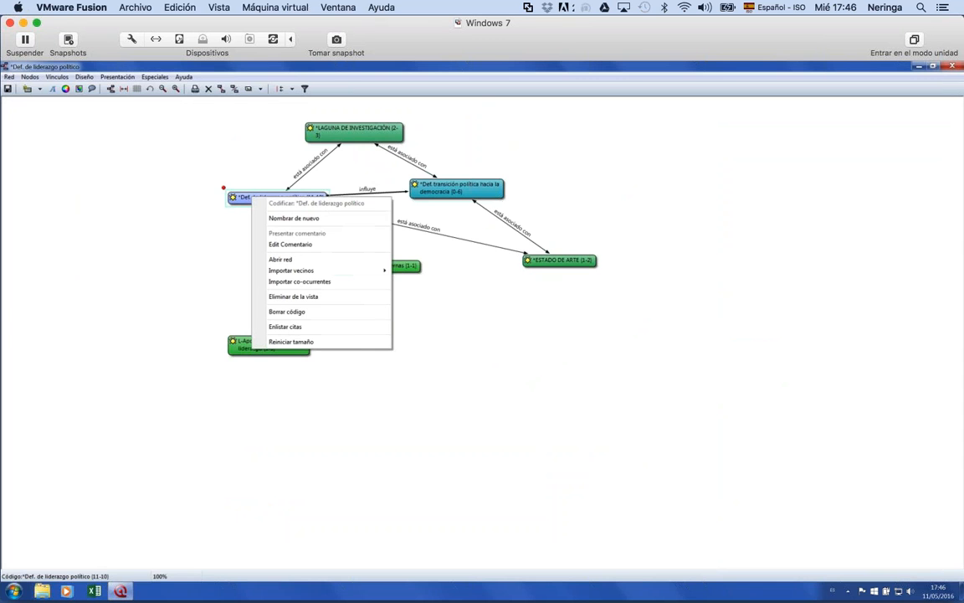
{"action": "mouse_move", "coordinate": [327, 274]}
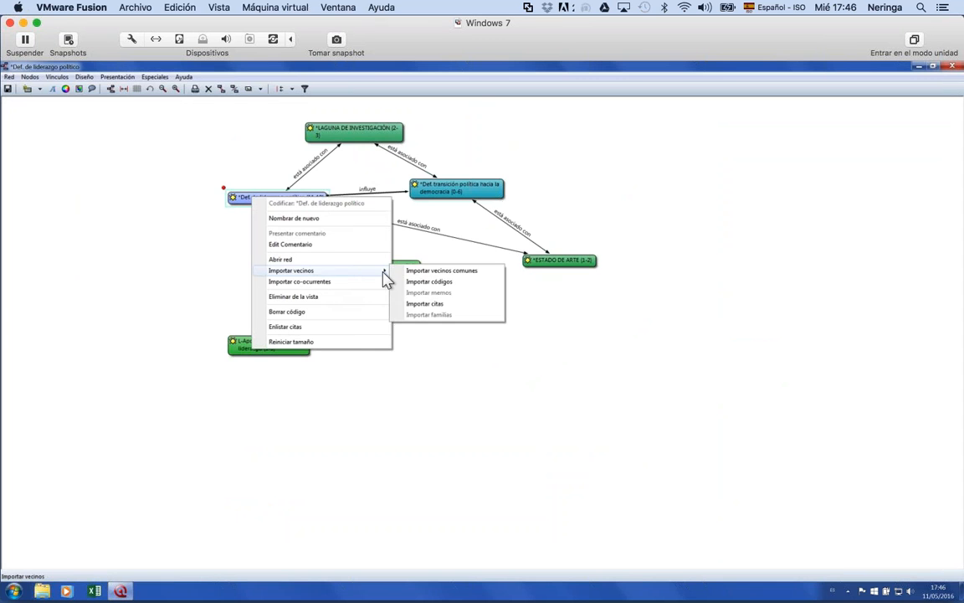
{"action": "left_click", "coordinate": [442, 304]}
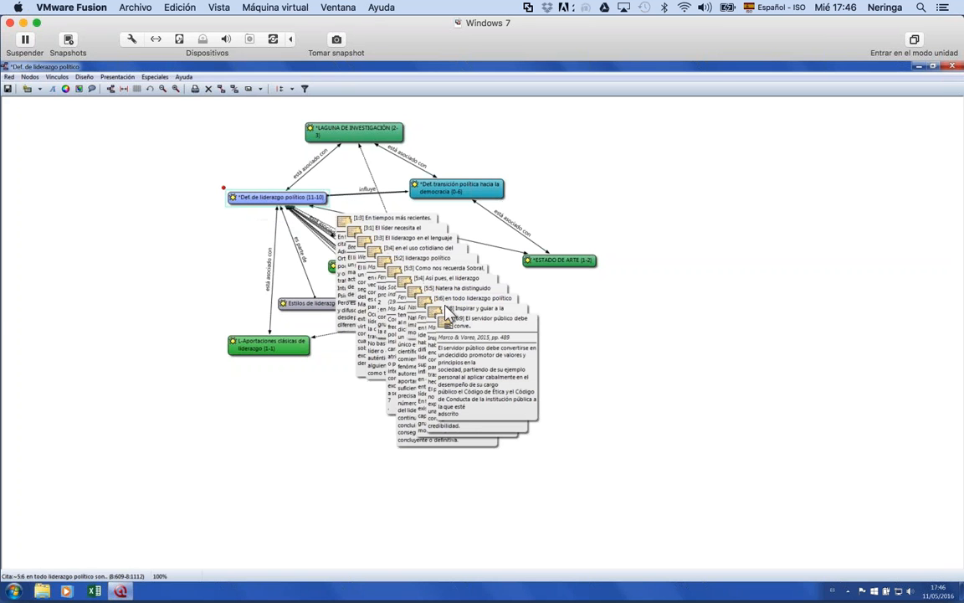
Move quotations 6:9 and 6:8 out of the stack to the network's left side and "L-Aportaciones clásicas de liderazgo" to its right side.
{"action": "left_click_drag", "start_coordinate": [427, 311], "coordinate": [16, 226]}
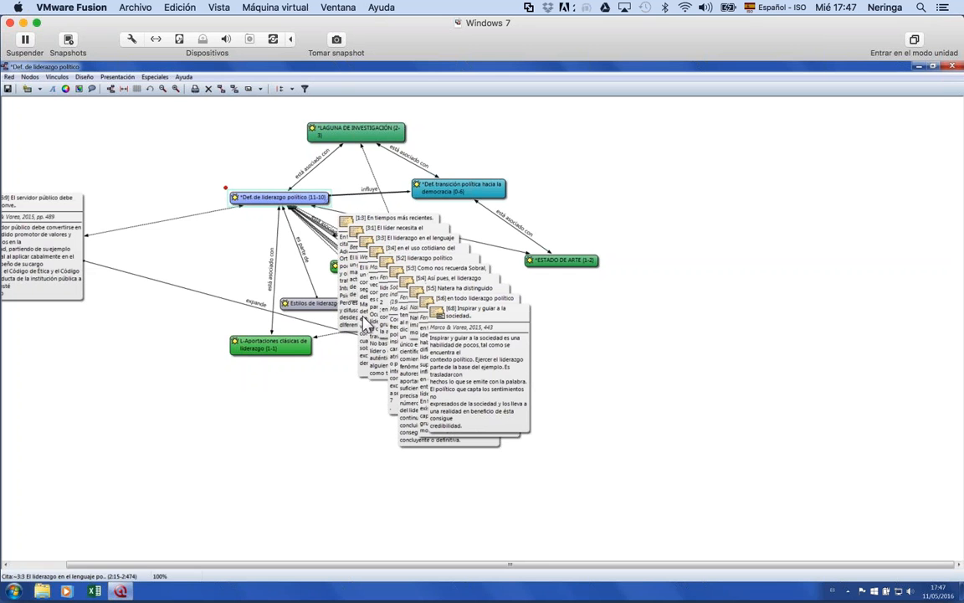
{"action": "left_click_drag", "start_coordinate": [430, 330], "coordinate": [109, 354]}
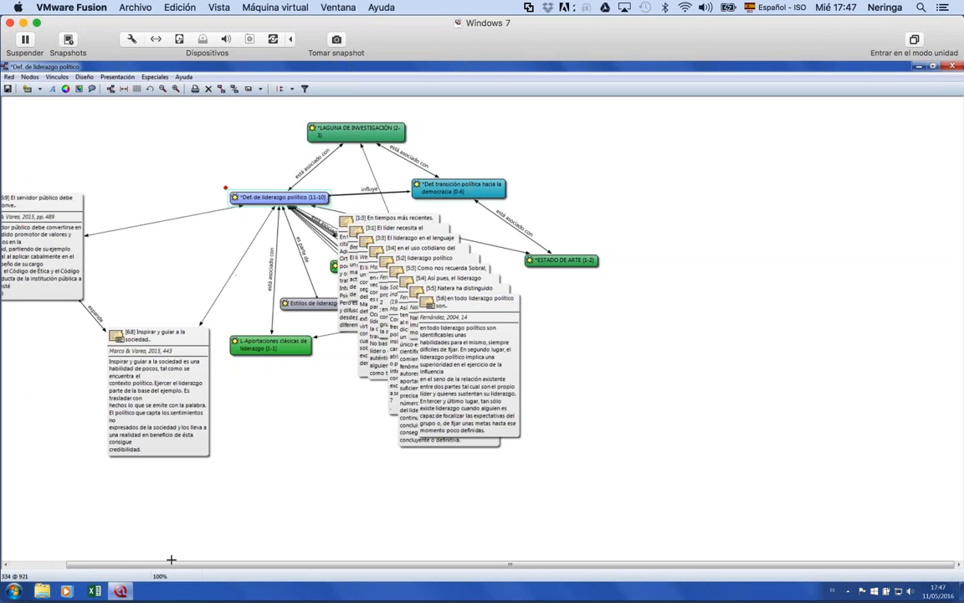
{"action": "left_click_drag", "start_coordinate": [144, 565], "coordinate": [50, 558]}
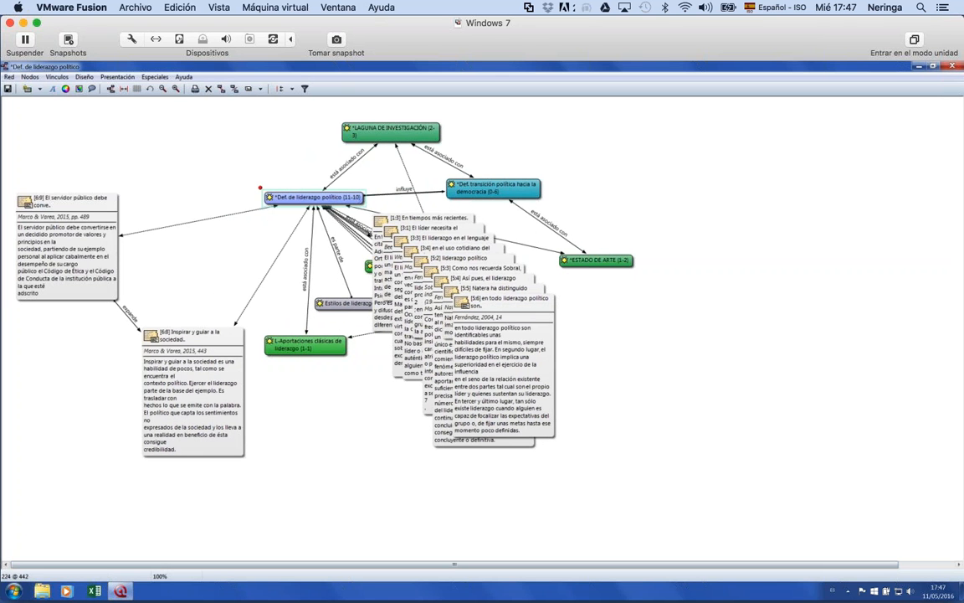
{"action": "left_click_drag", "start_coordinate": [342, 307], "coordinate": [626, 364]}
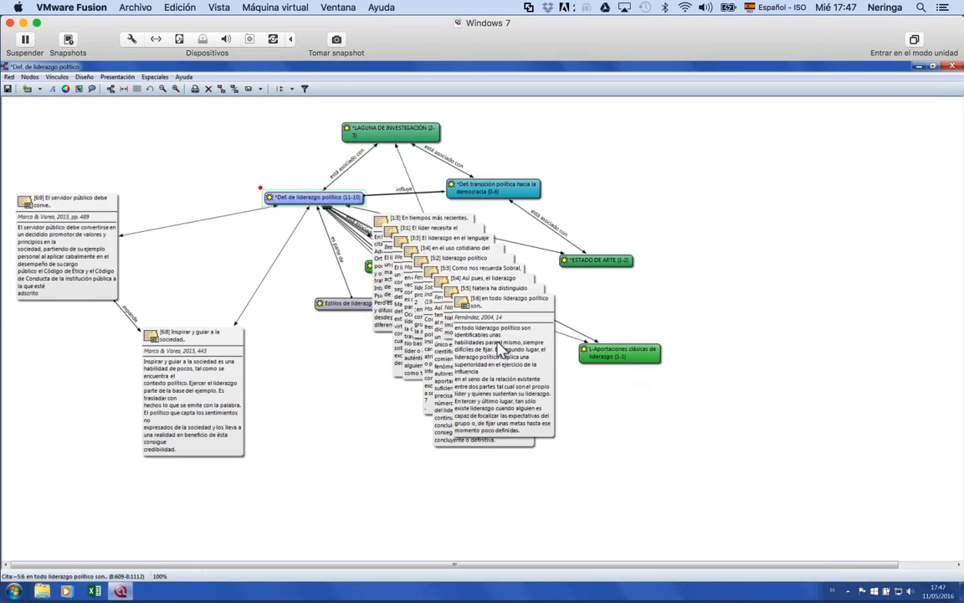
Take quotations 5:6 and 5:4 out of the stack and line them up beside 6:8 in an evenly spaced row below the codes.
{"action": "left_click_drag", "start_coordinate": [453, 314], "coordinate": [259, 395]}
{"action": "left_click_drag", "start_coordinate": [181, 400], "coordinate": [87, 426]}
{"action": "left_click_drag", "start_coordinate": [324, 425], "coordinate": [269, 399]}
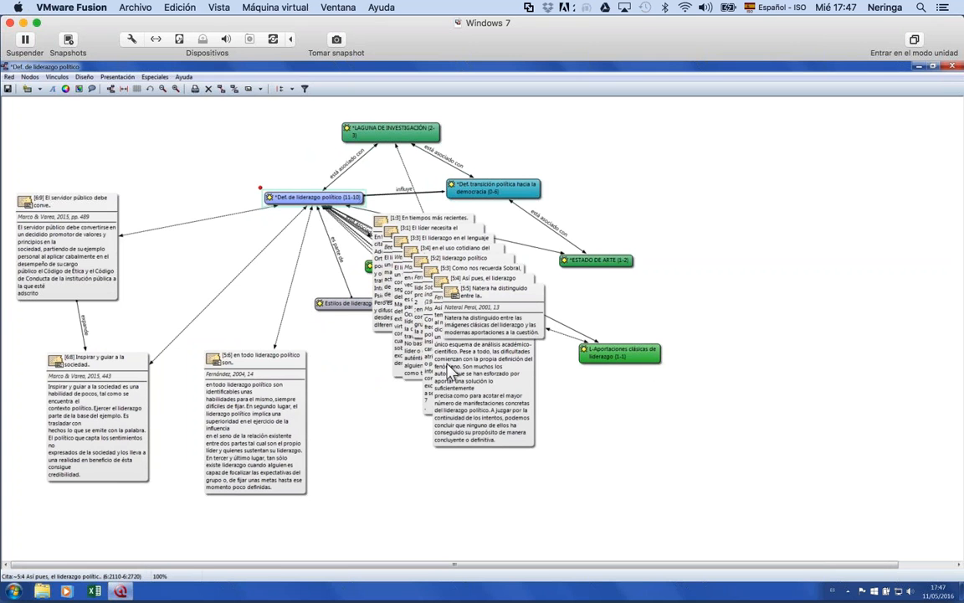
{"action": "left_click_drag", "start_coordinate": [404, 327], "coordinate": [309, 379]}
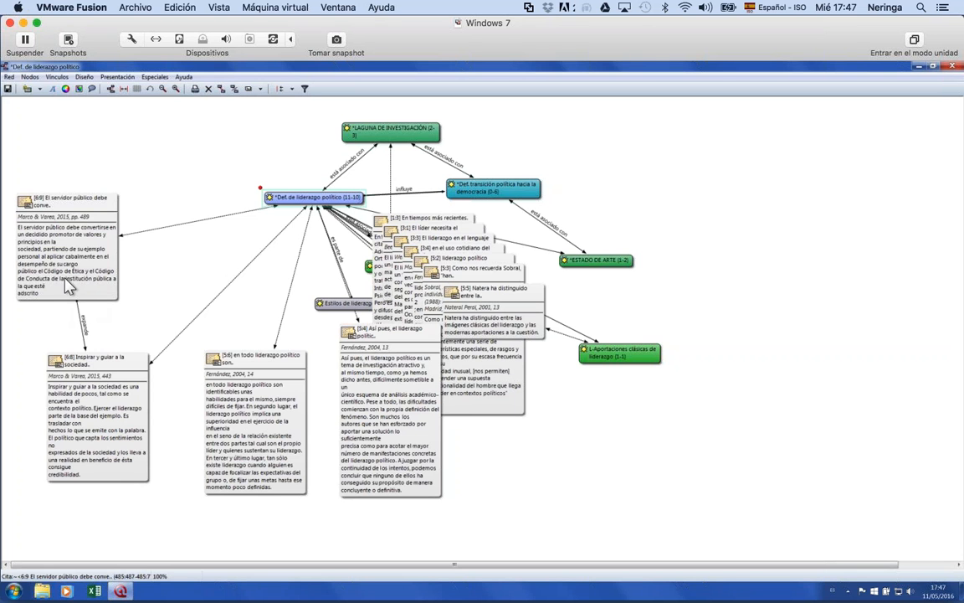
{"action": "left_click_drag", "start_coordinate": [232, 409], "coordinate": [208, 407]}
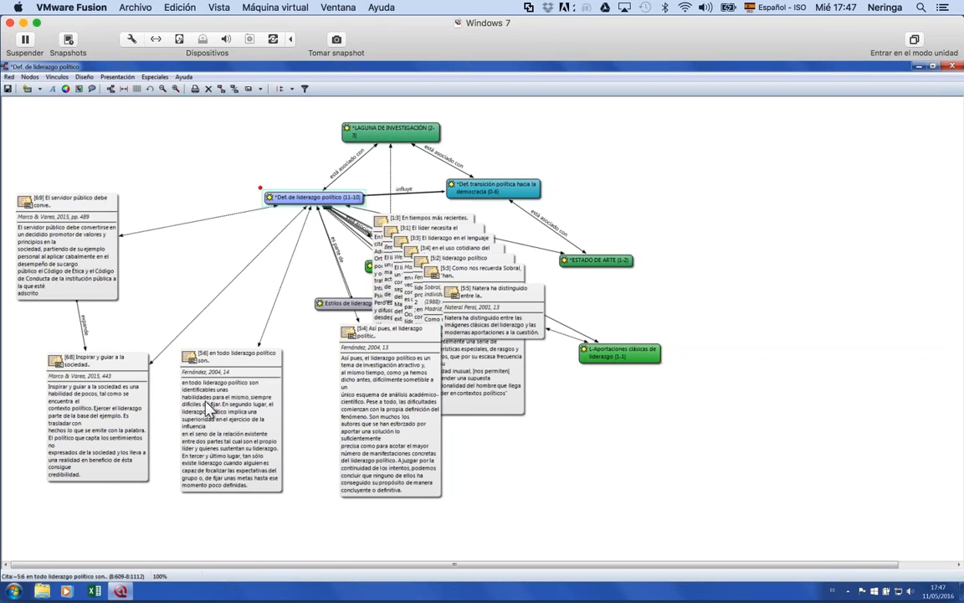
{"action": "left_click_drag", "start_coordinate": [98, 417], "coordinate": [85, 414]}
{"action": "left_click_drag", "start_coordinate": [385, 368], "coordinate": [357, 384]}
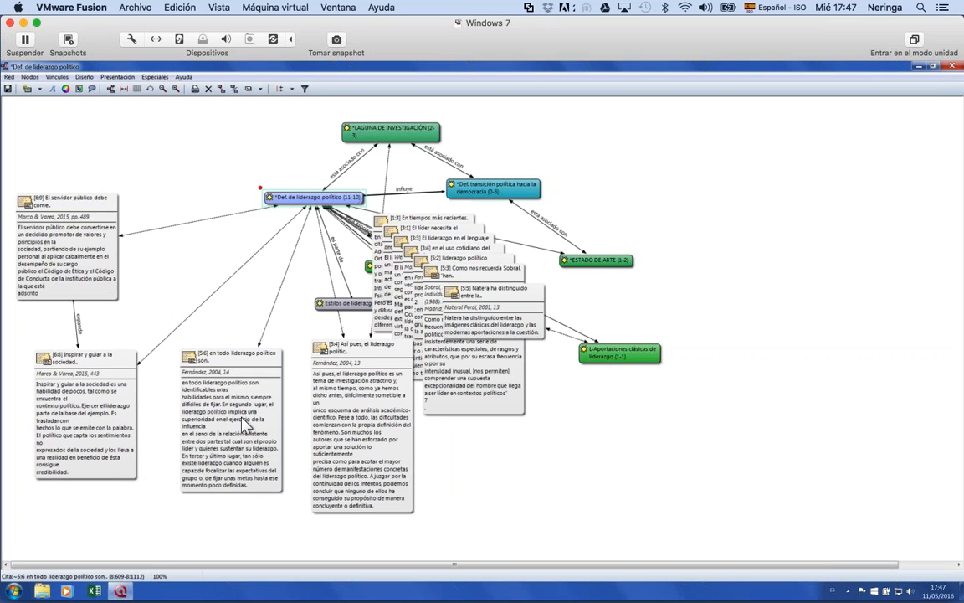
{"action": "left_click_drag", "start_coordinate": [226, 379], "coordinate": [202, 378]}
{"action": "left_click_drag", "start_coordinate": [321, 375], "coordinate": [291, 375]}
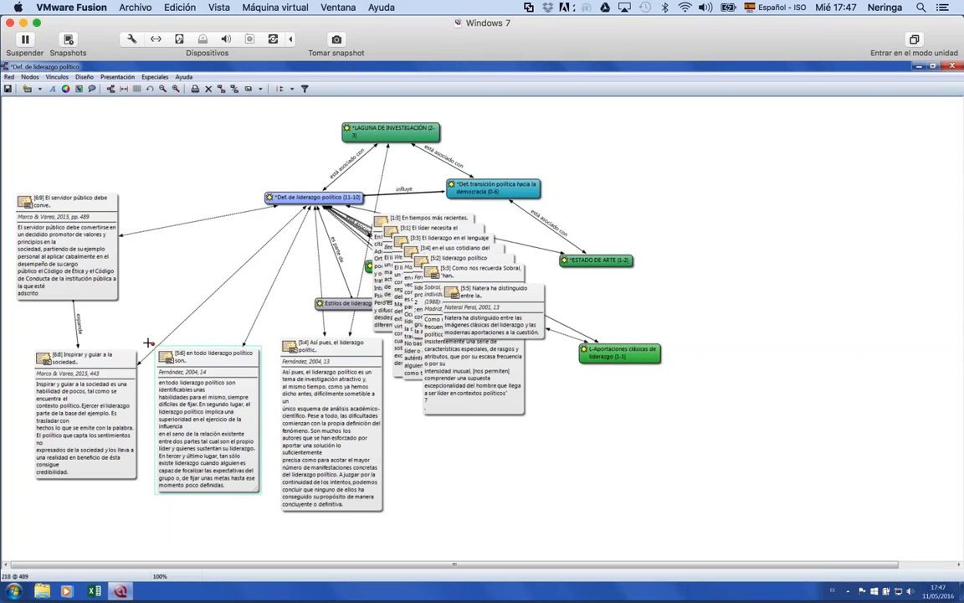
Link quotation 5:6 to quotation 5:4 with the "expande" relation.
{"action": "left_click_drag", "start_coordinate": [154, 345], "coordinate": [318, 375]}
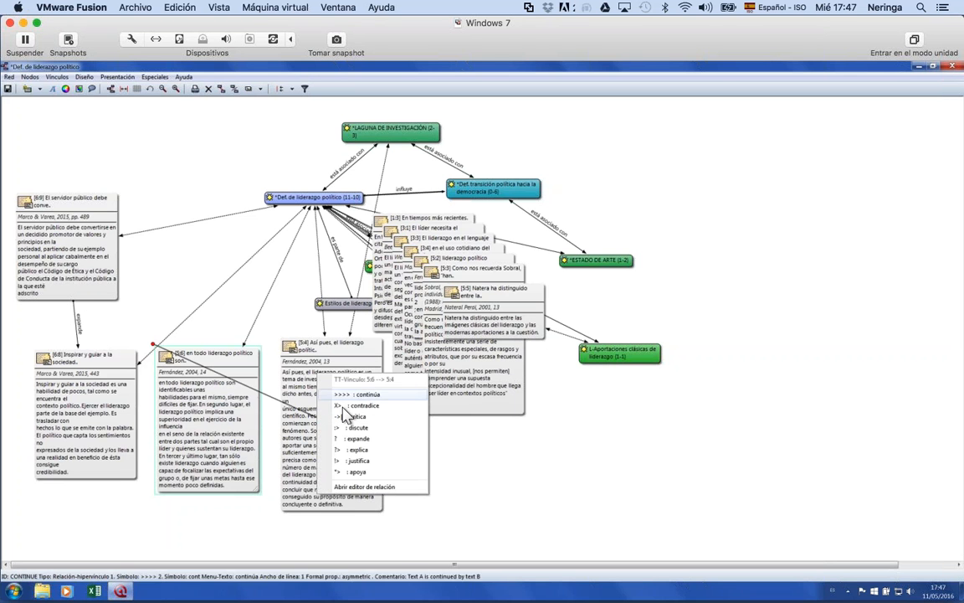
{"action": "key", "text": "Up"}
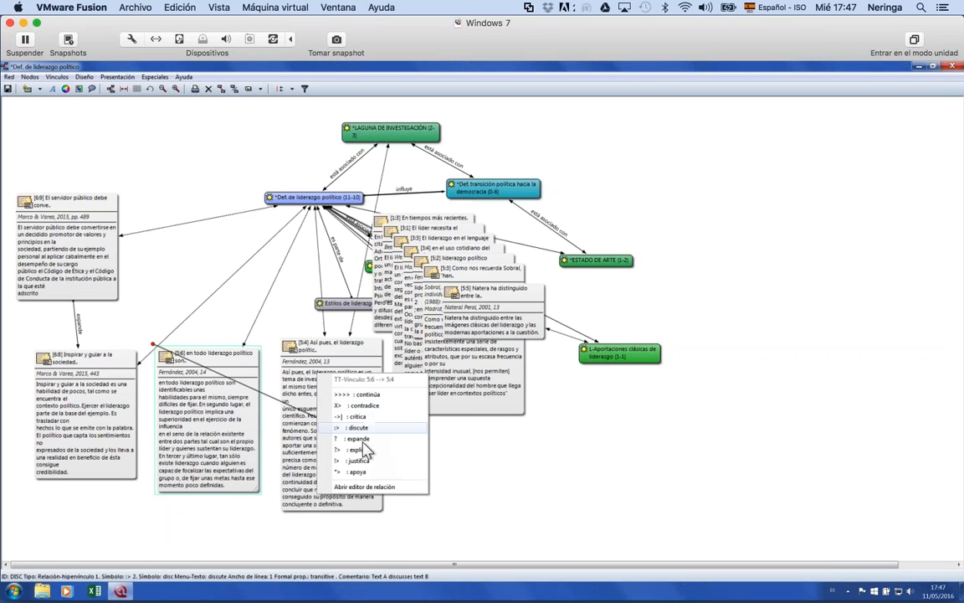
{"action": "left_click", "coordinate": [366, 439]}
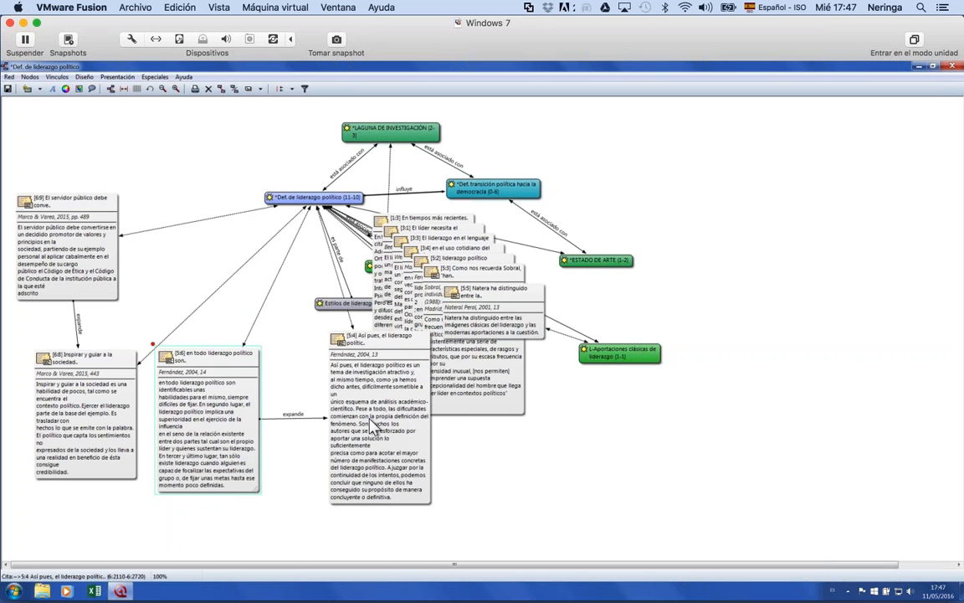
Spread quotations 5:5, 5:3, 5:2, 3:4, 3:3, 3:1 and 1:3 out of the stack around "*Def. de liderazgo político".
{"action": "left_click_drag", "start_coordinate": [457, 292], "coordinate": [130, 140]}
{"action": "left_click_drag", "start_coordinate": [469, 286], "coordinate": [176, 212]}
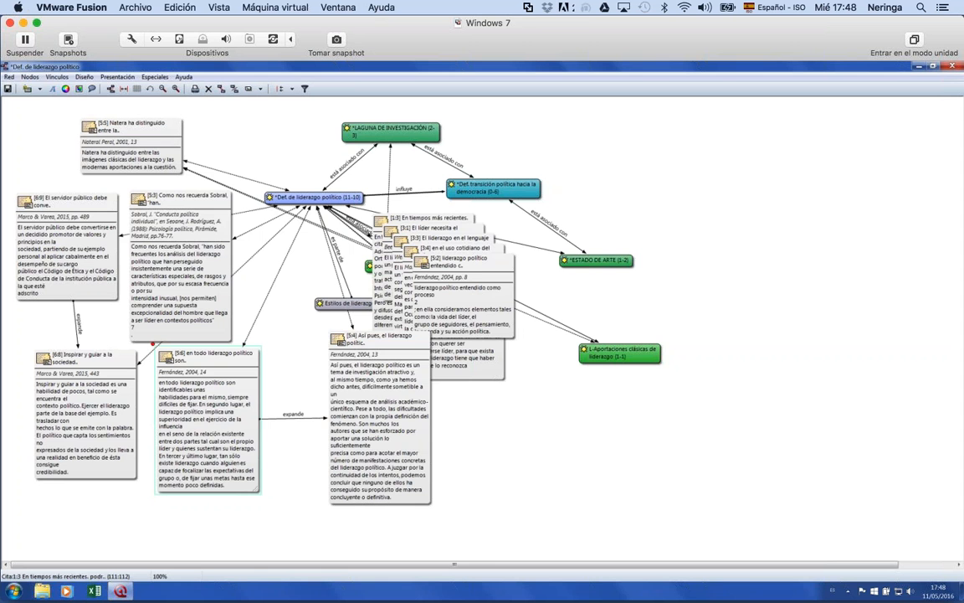
{"action": "left_click_drag", "start_coordinate": [456, 309], "coordinate": [314, 466]}
{"action": "left_click_drag", "start_coordinate": [424, 320], "coordinate": [214, 339]}
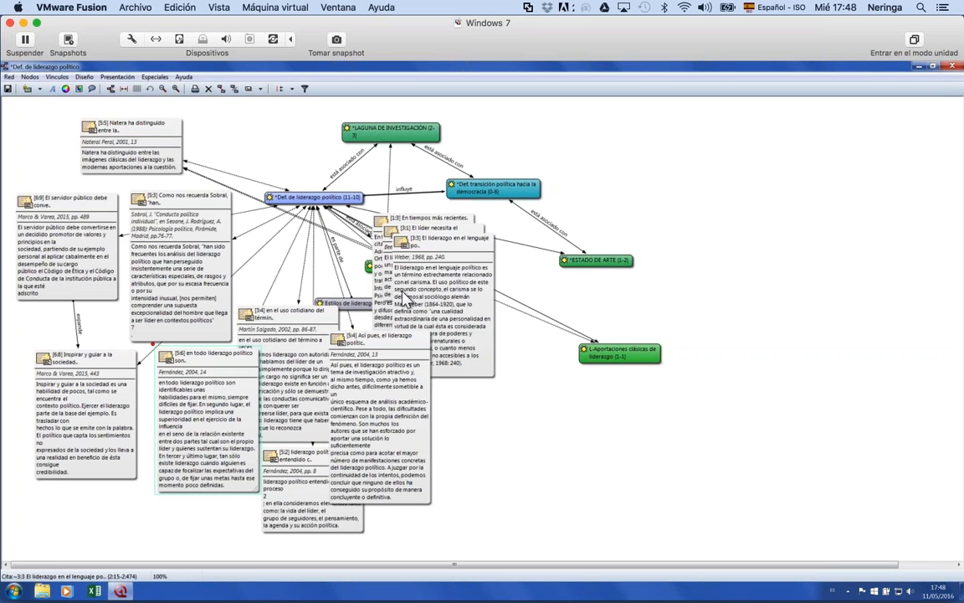
{"action": "left_click_drag", "start_coordinate": [404, 299], "coordinate": [463, 412]}
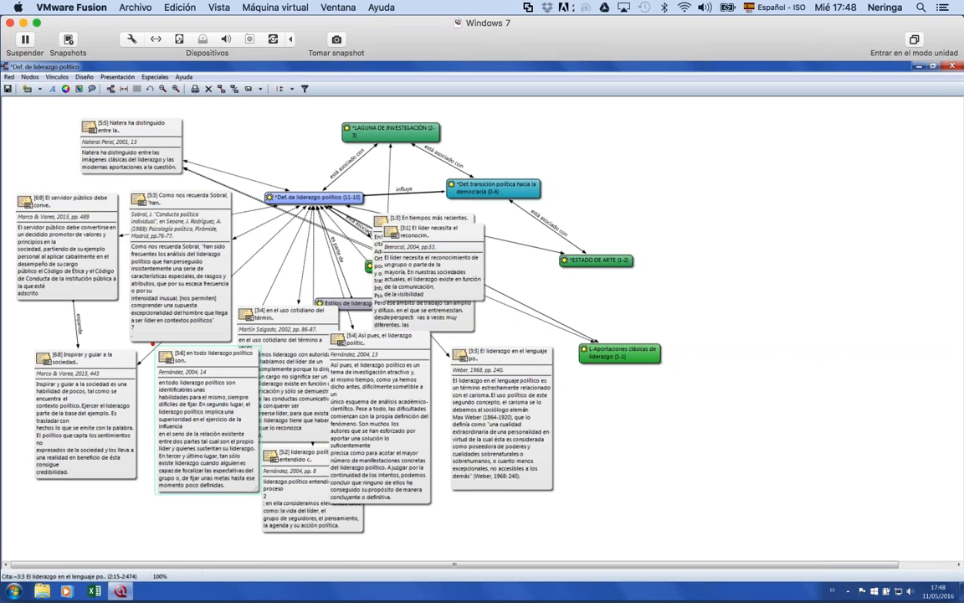
{"action": "left_click_drag", "start_coordinate": [435, 268], "coordinate": [466, 278]}
Move the "Estilos de liderazgo" code above "*Def. de liderazgo político" and shift quotations 6:8 and 5:6 slightly outward.
{"action": "left_click_drag", "start_coordinate": [384, 307], "coordinate": [266, 135]}
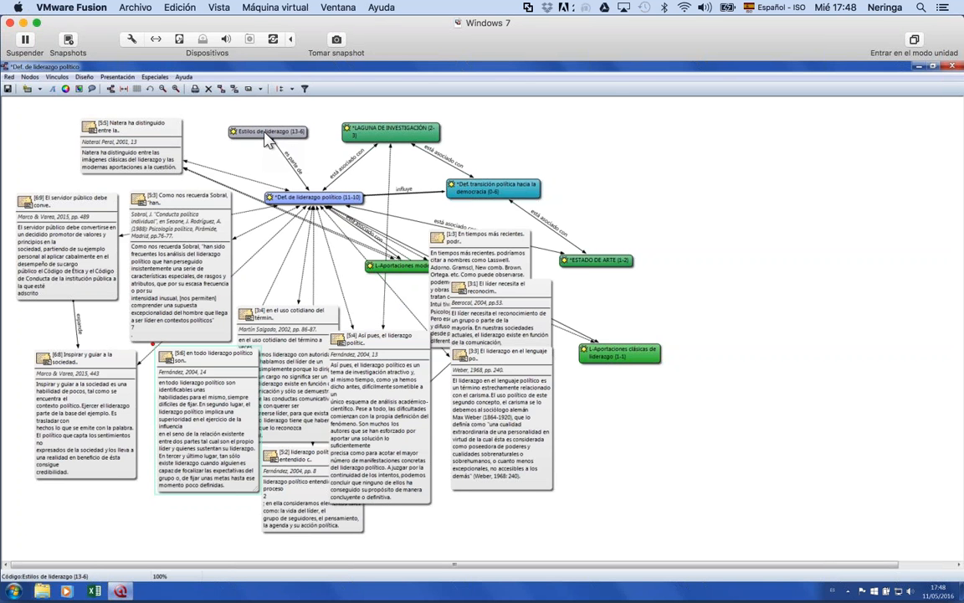
{"action": "left_click_drag", "start_coordinate": [194, 393], "coordinate": [183, 398]}
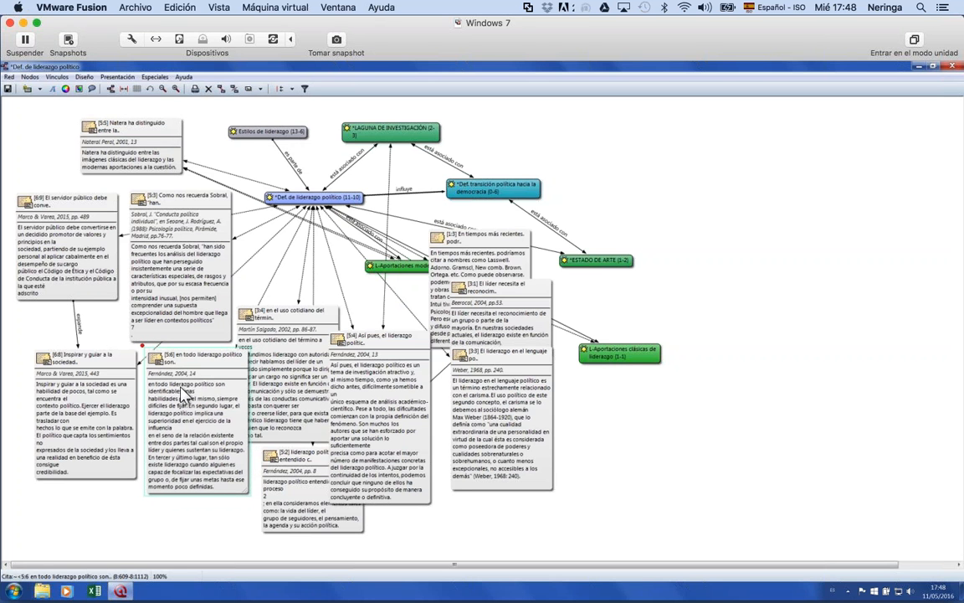
{"action": "left_click_drag", "start_coordinate": [98, 397], "coordinate": [82, 398]}
{"action": "left_click_drag", "start_coordinate": [179, 409], "coordinate": [172, 421]}
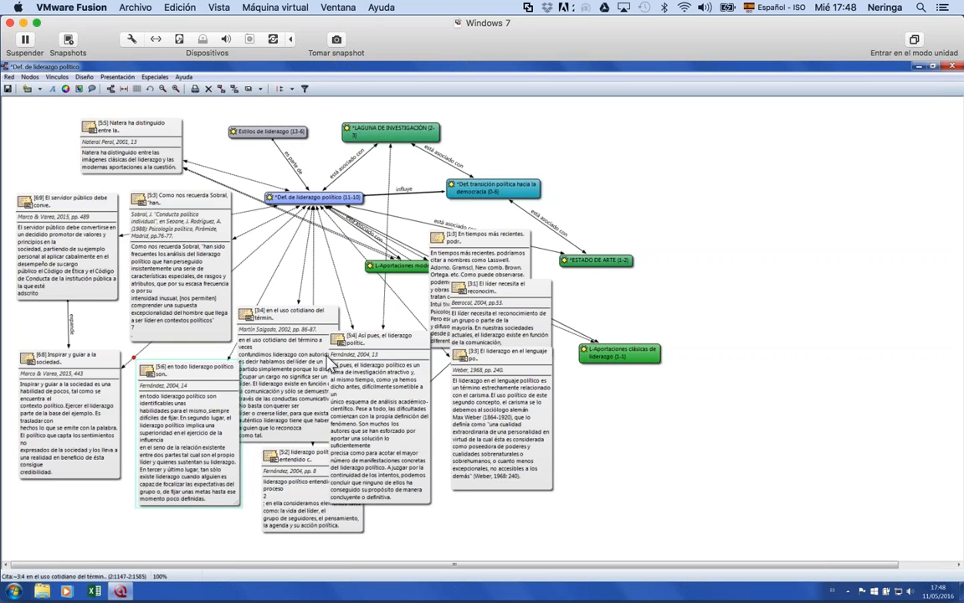
Rearrange quotations 1:3, 3:1 and 3:3, placing 3:1 at the network's lower right and 1:3 just above 3:3.
{"action": "left_click_drag", "start_coordinate": [463, 250], "coordinate": [374, 243]}
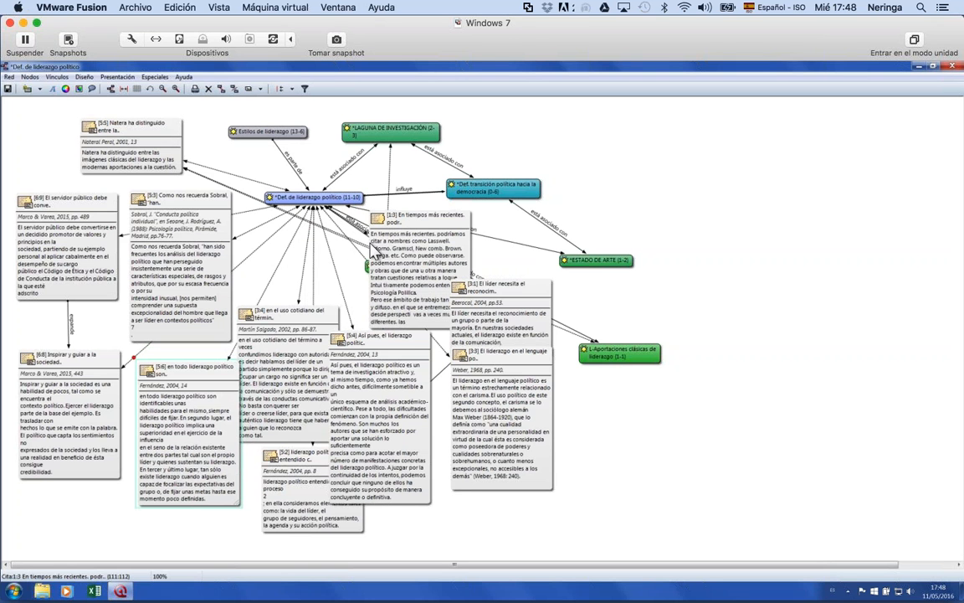
{"action": "left_click", "coordinate": [536, 325]}
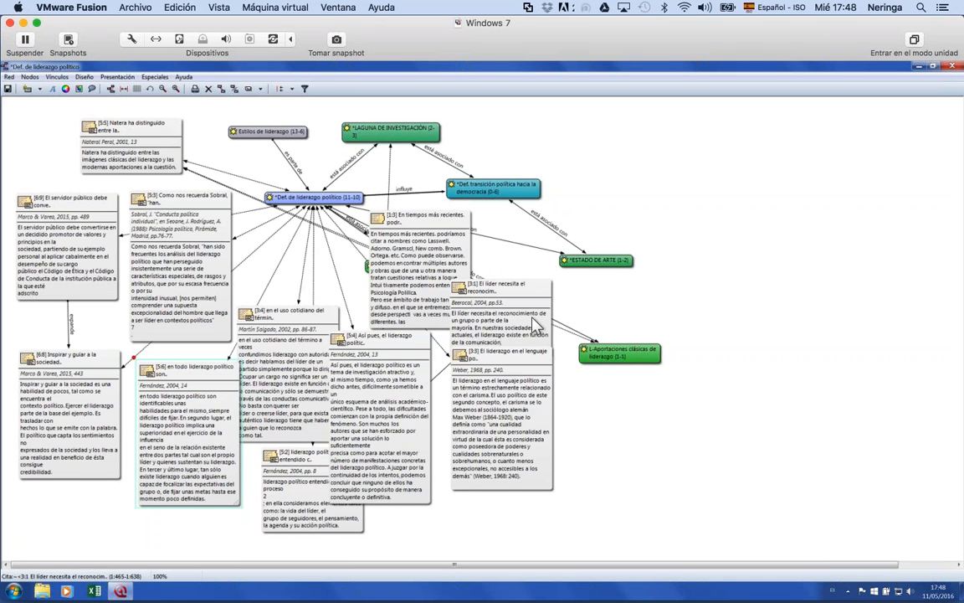
{"action": "left_click_drag", "start_coordinate": [533, 320], "coordinate": [673, 484]}
{"action": "left_click_drag", "start_coordinate": [532, 444], "coordinate": [515, 456]}
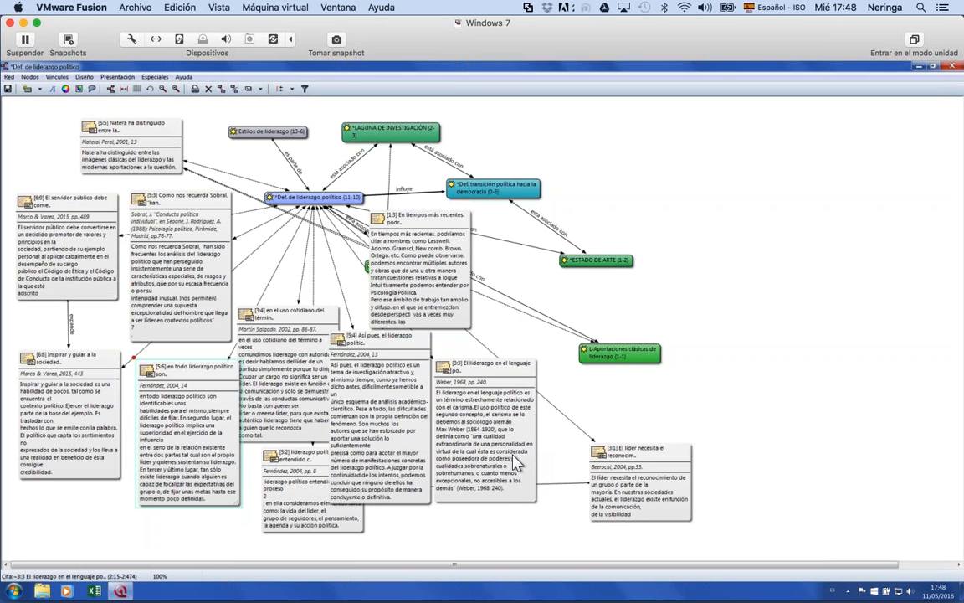
{"action": "left_click_drag", "start_coordinate": [438, 298], "coordinate": [504, 335]}
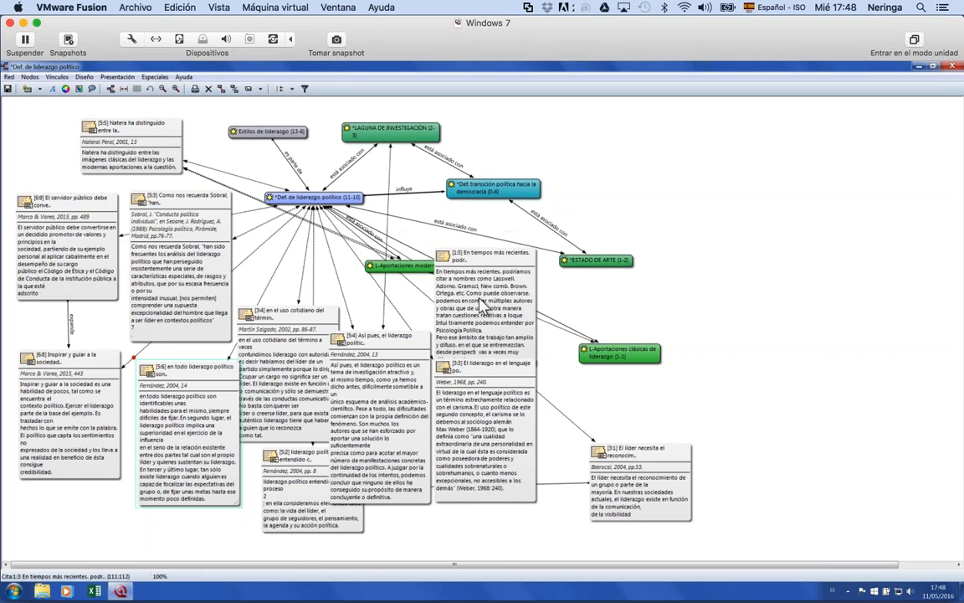
Link quotation 1:3 to the "*LAGUNA DE INVESTIGACIÓN" code and move the quotation down clear of "L-Aportaciones modernas".
{"action": "left_click_drag", "start_coordinate": [429, 248], "coordinate": [397, 151]}
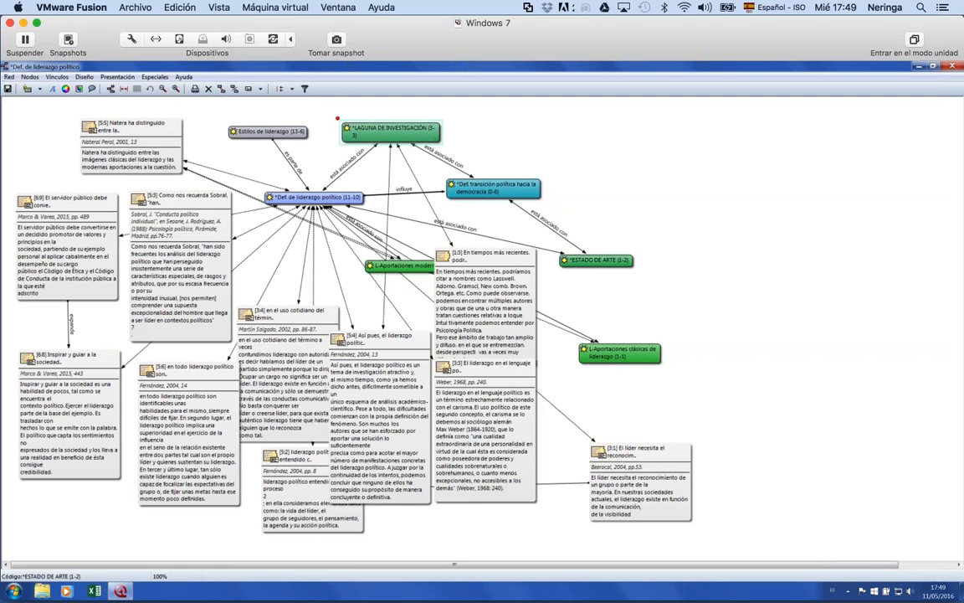
{"action": "left_click_drag", "start_coordinate": [505, 291], "coordinate": [505, 358]}
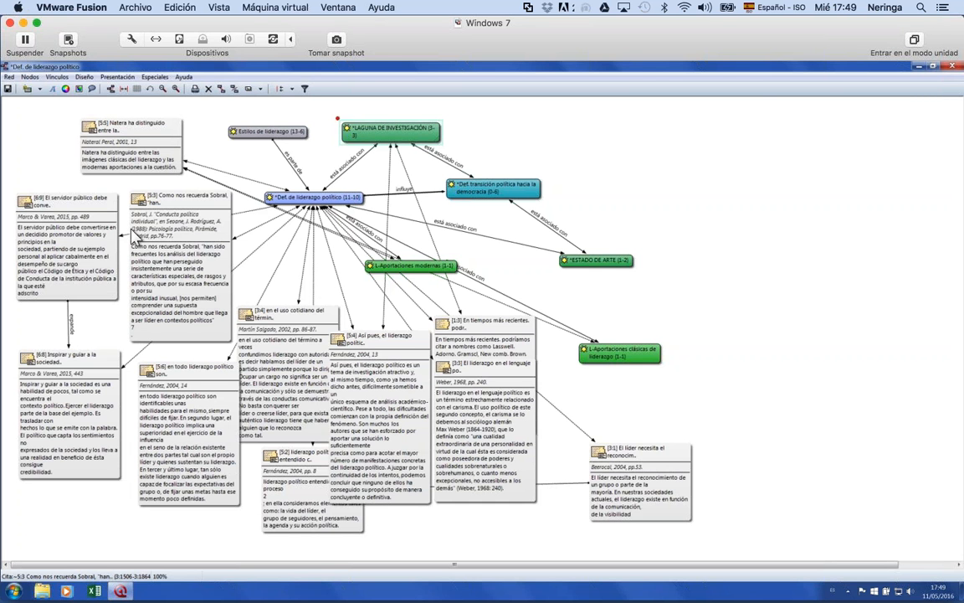
{"action": "left_click", "coordinate": [159, 226]}
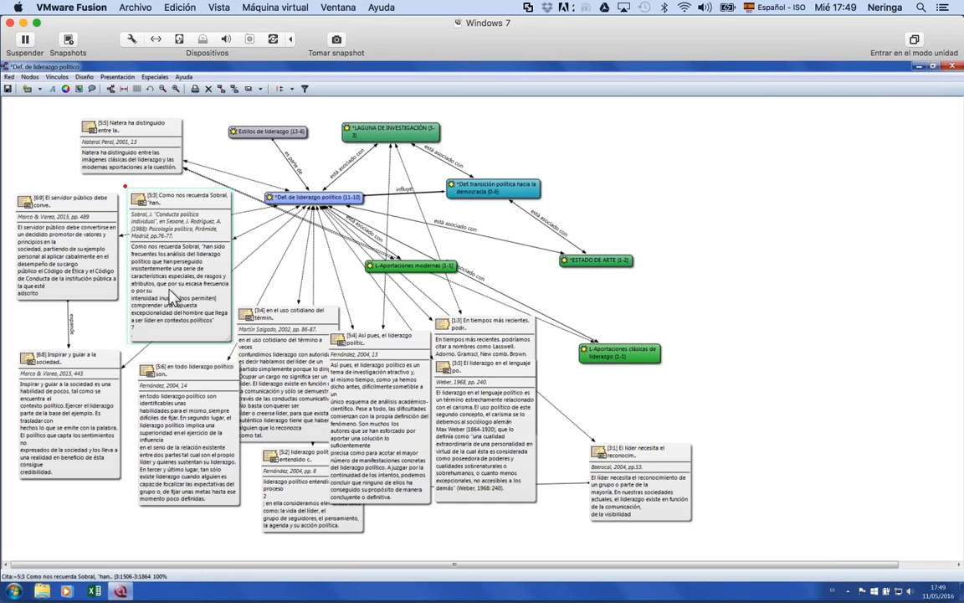
{"action": "left_click", "coordinate": [176, 446]}
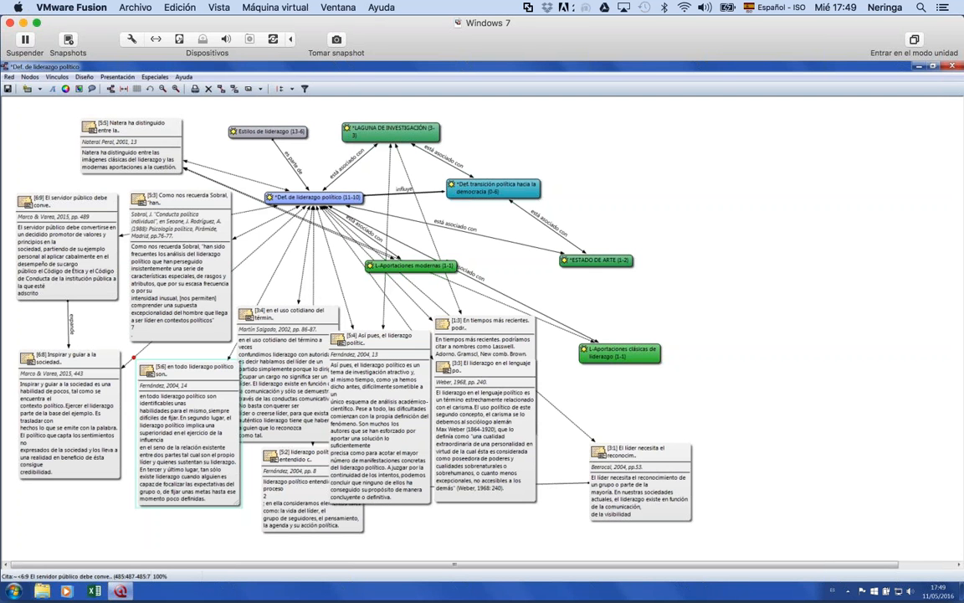
Save the network view under the name "*Def. de liderazgo político".
{"action": "left_click", "coordinate": [9, 77]}
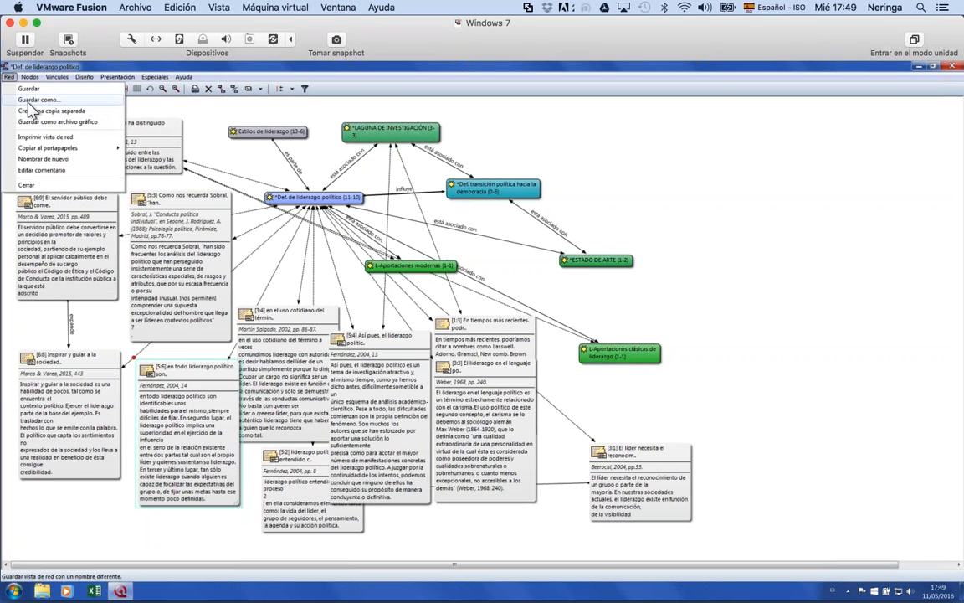
{"action": "left_click", "coordinate": [28, 102]}
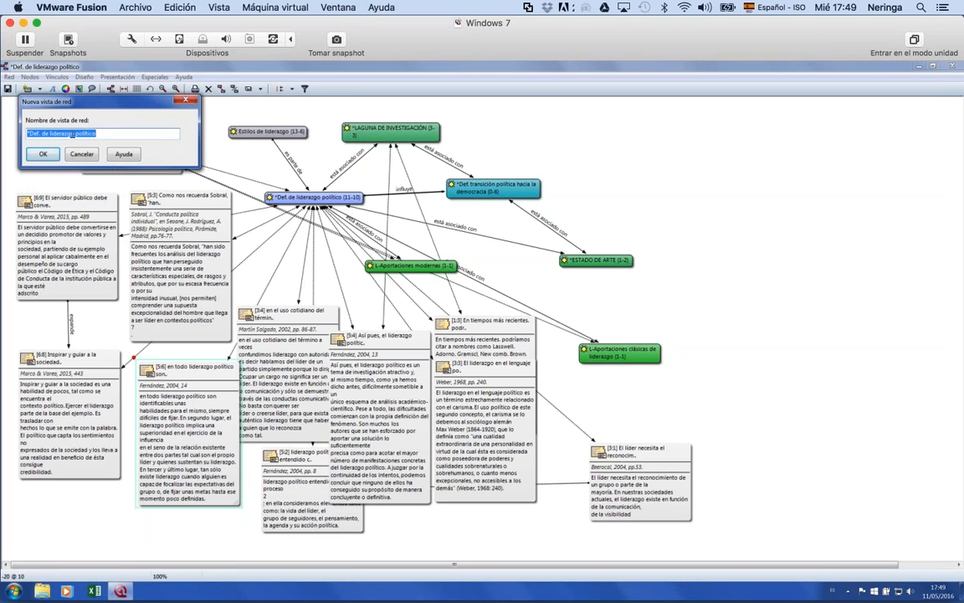
{"action": "left_click", "coordinate": [40, 154]}
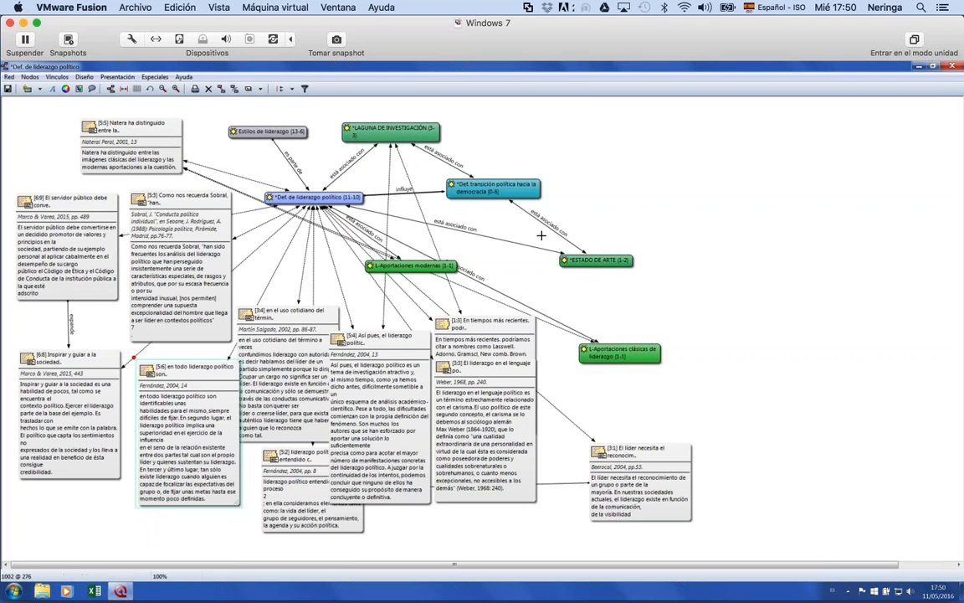
Close the network view and the code manager to return to the document.
{"action": "left_click_drag", "start_coordinate": [506, 69], "coordinate": [380, 102]}
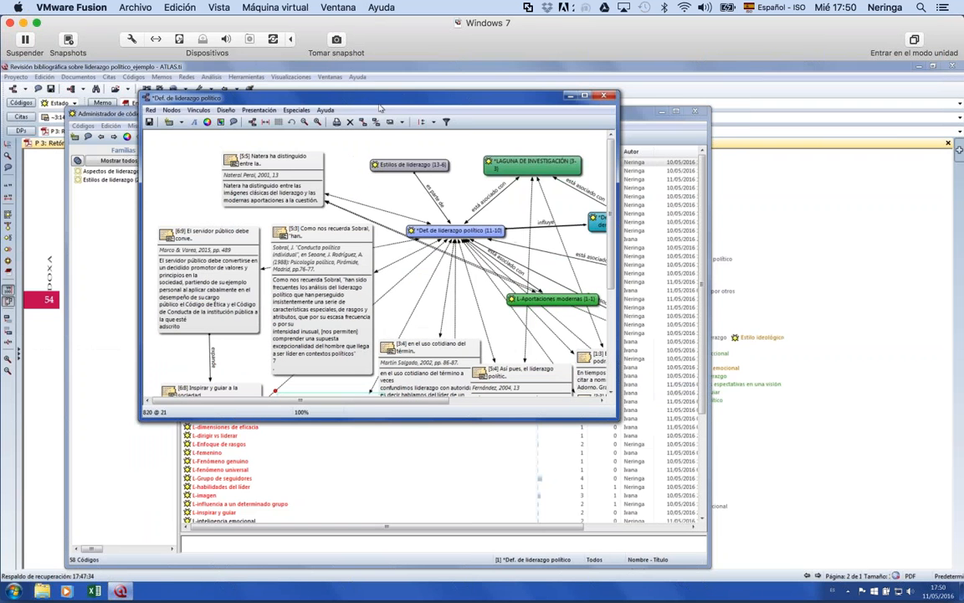
{"action": "left_click", "coordinate": [608, 96]}
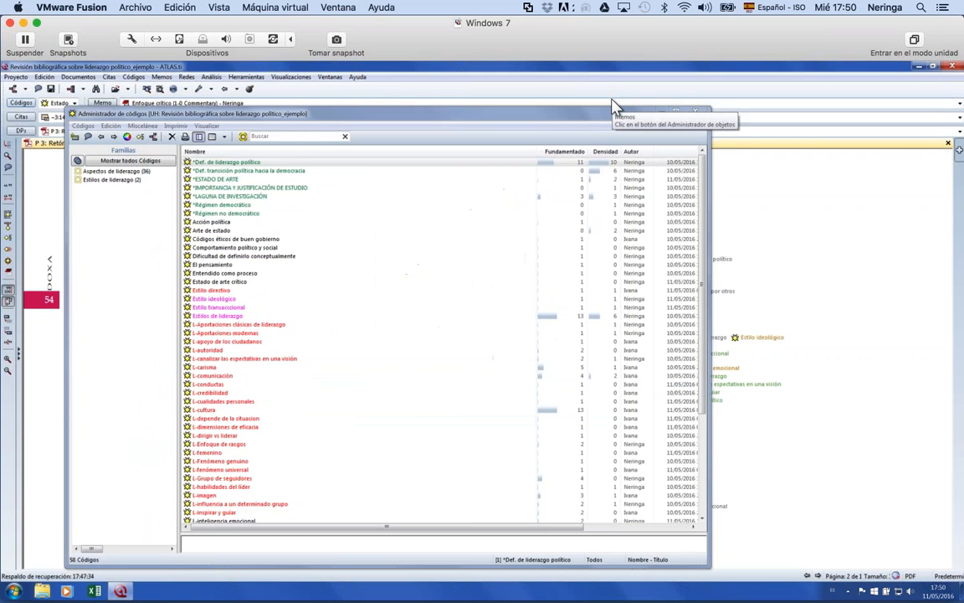
{"action": "left_click", "coordinate": [698, 114]}
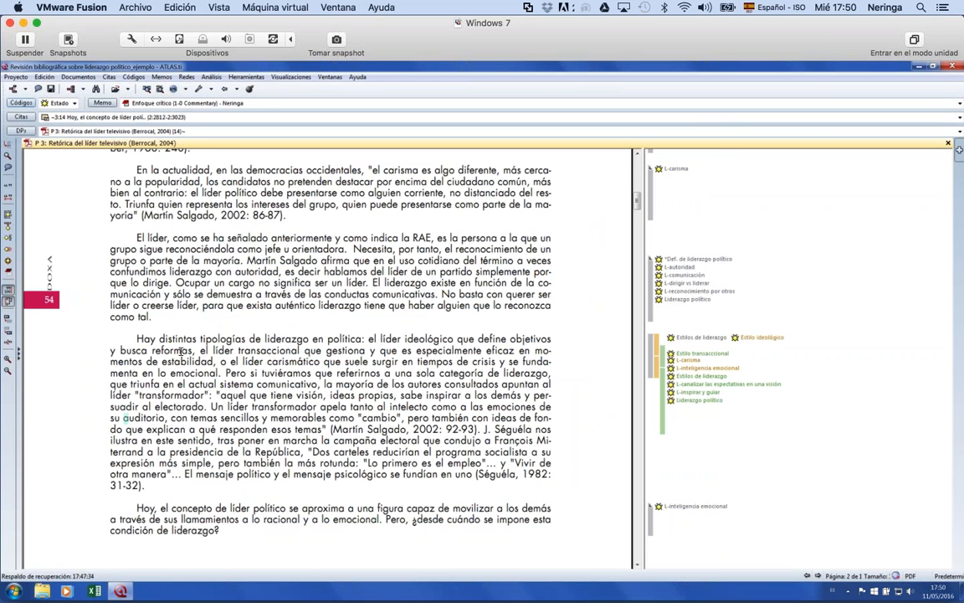
Show the side list again and switch it to the saved network views.
{"action": "left_click", "coordinate": [17, 330]}
{"action": "left_click", "coordinate": [19, 356]}
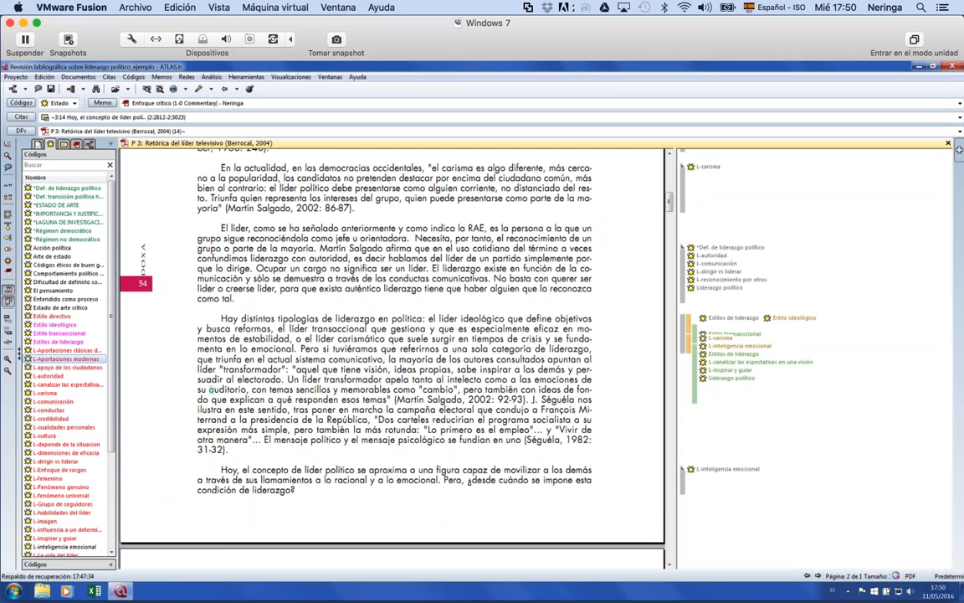
{"action": "left_click", "coordinate": [90, 145]}
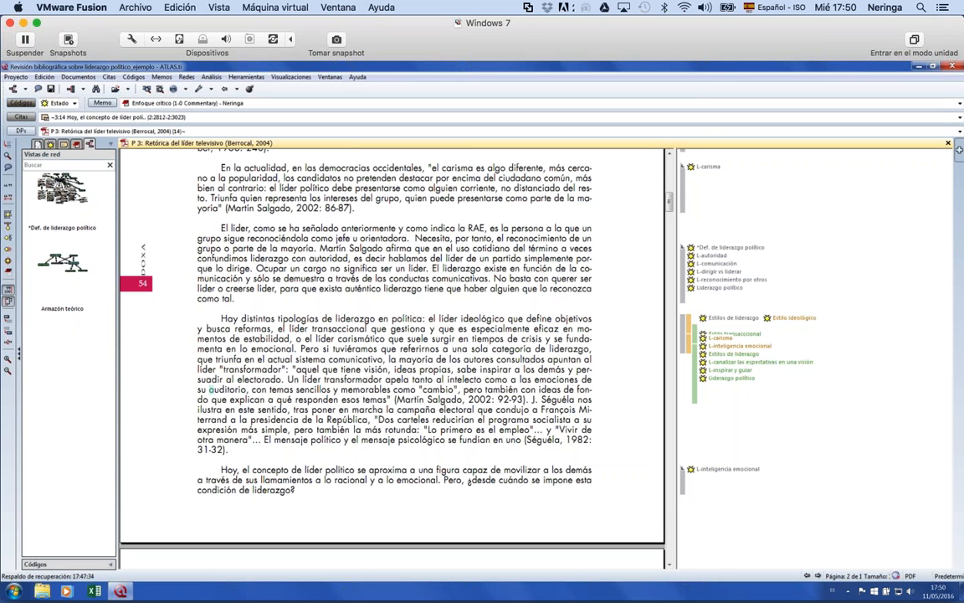
List the quotations of the code "*Def. de liderazgo político" from the code manager and display quotation 1:3 in its document.
{"action": "left_click", "coordinate": [21, 103]}
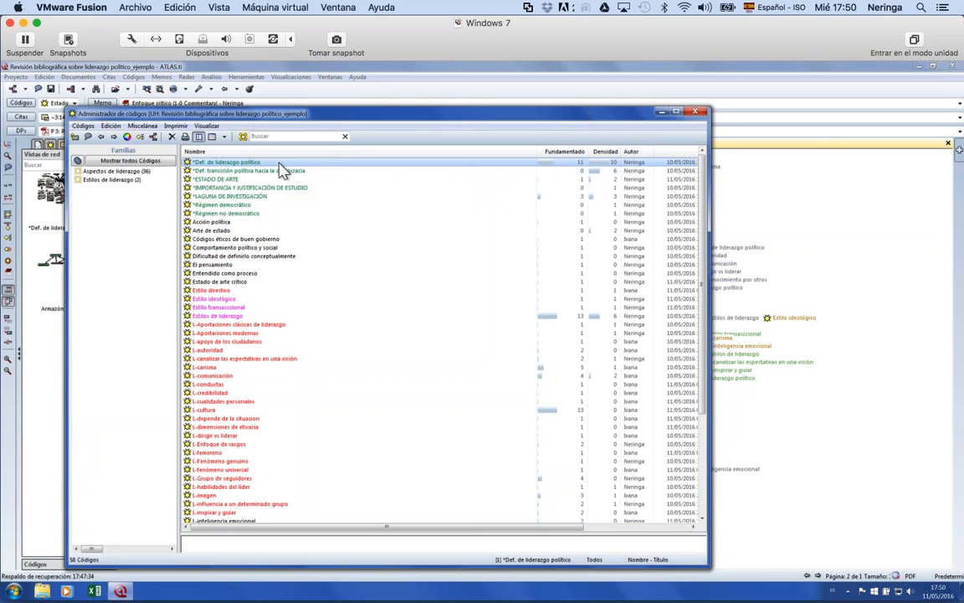
{"action": "left_click_drag", "start_coordinate": [385, 115], "coordinate": [433, 260]}
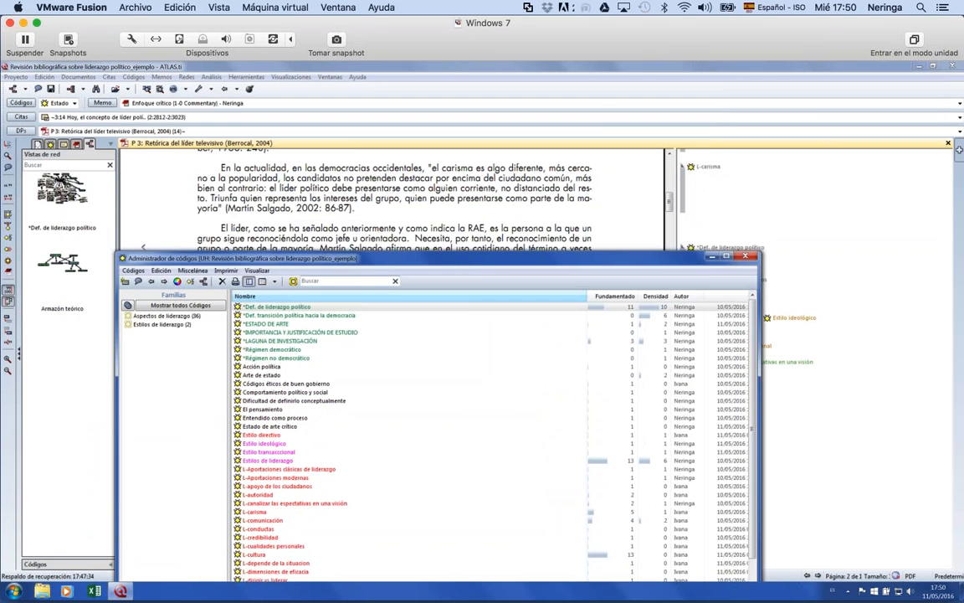
{"action": "double_click", "coordinate": [276, 306]}
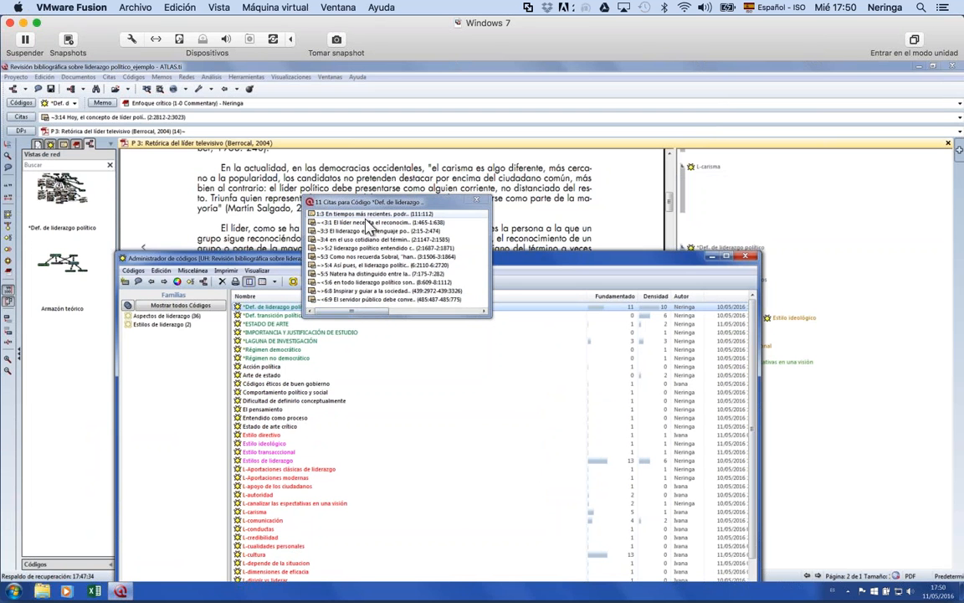
{"action": "left_click_drag", "start_coordinate": [381, 202], "coordinate": [396, 241]}
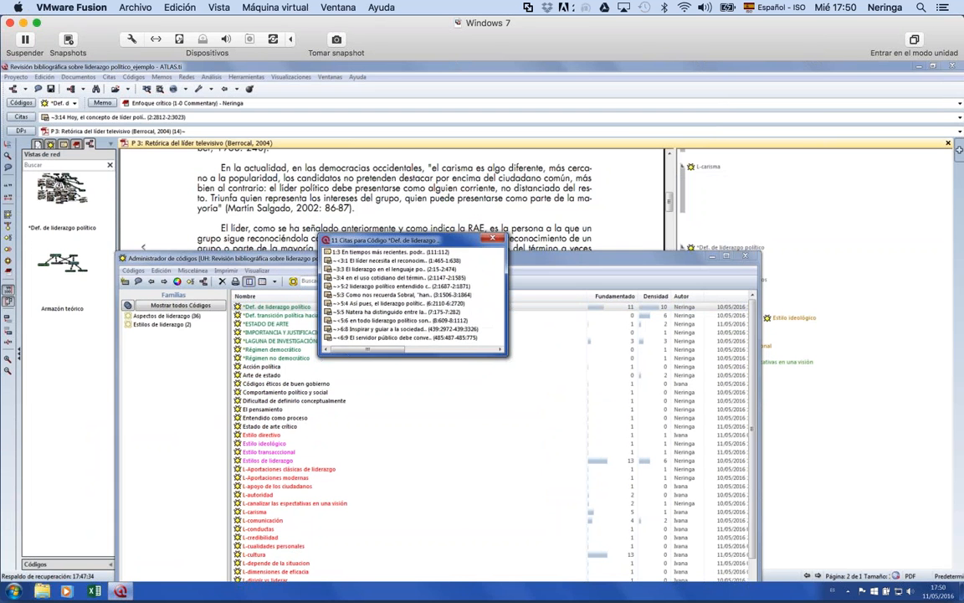
{"action": "left_click", "coordinate": [389, 251]}
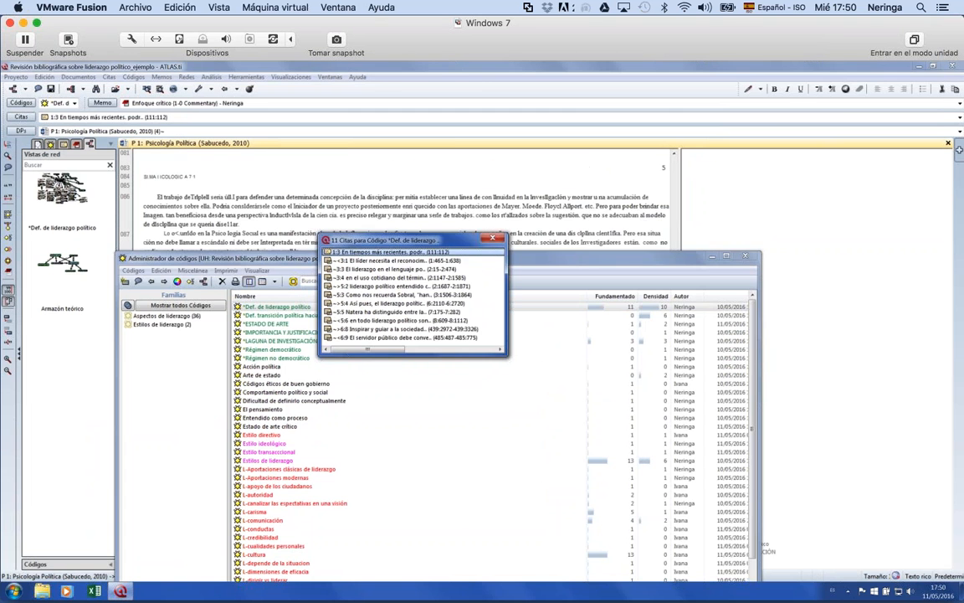
Display quotations 3:1 and 3:3 of the code in their source document and close the code manager.
{"action": "left_click_drag", "start_coordinate": [274, 260], "coordinate": [706, 258]}
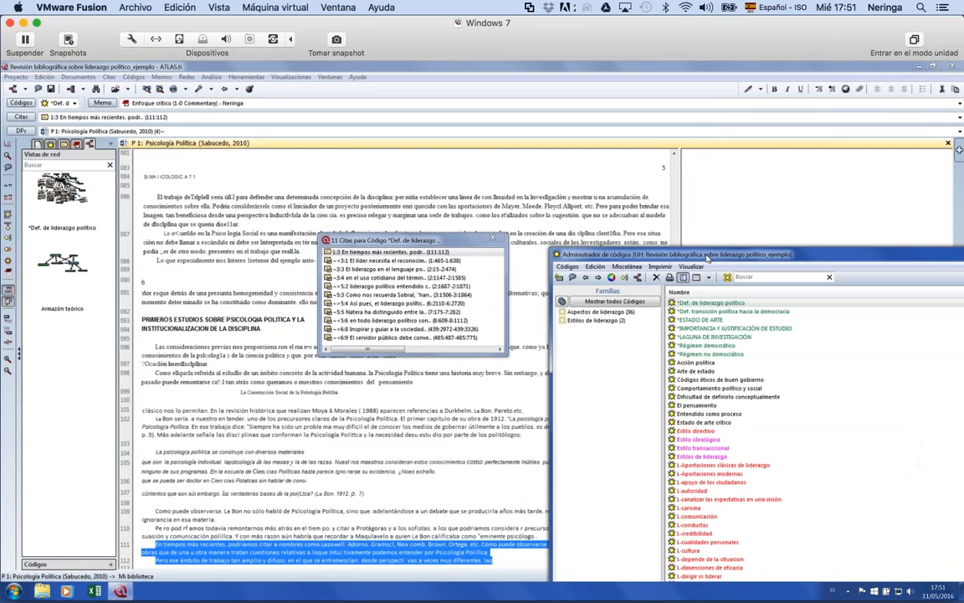
{"action": "left_click", "coordinate": [394, 260]}
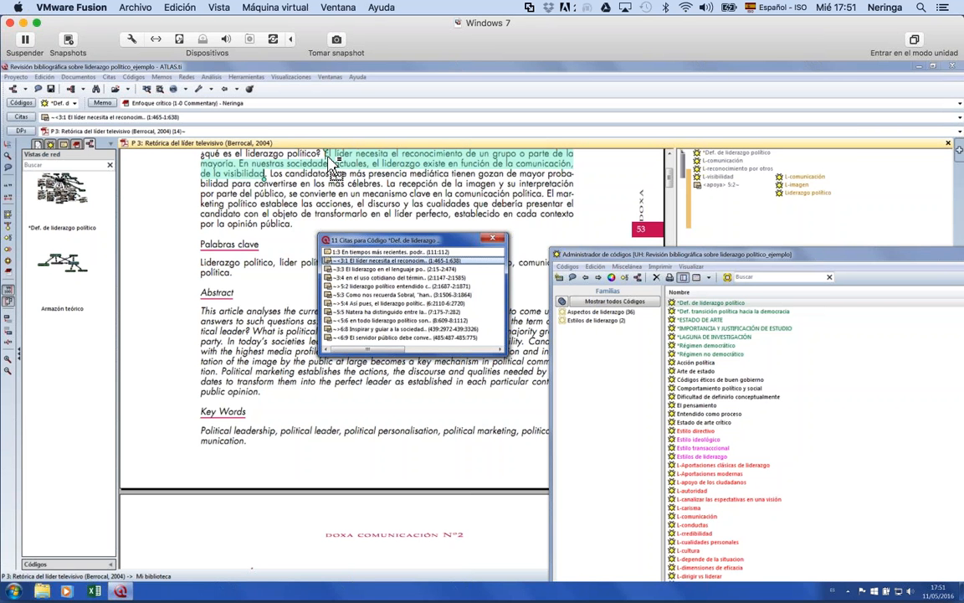
{"action": "double_click", "coordinate": [338, 270]}
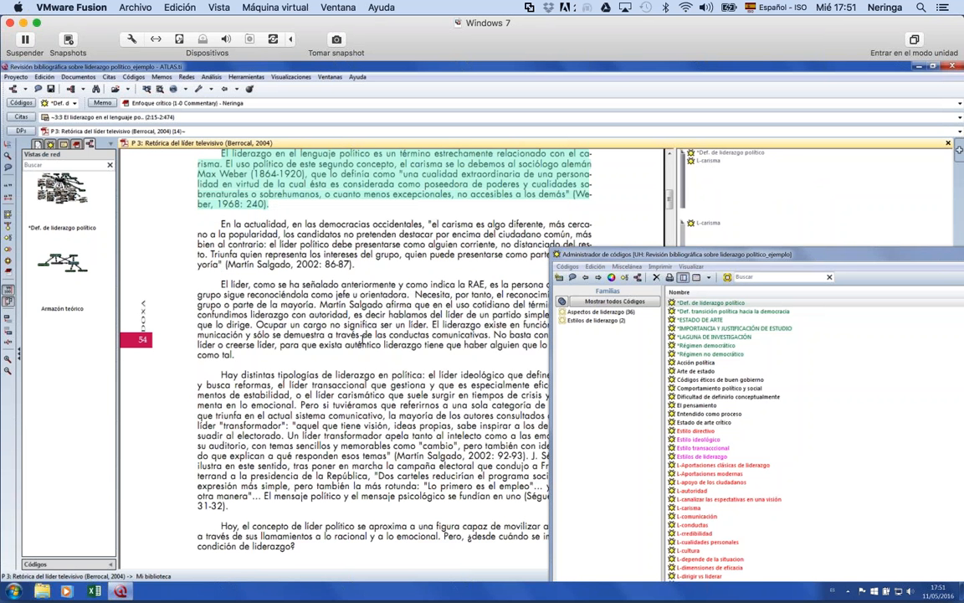
{"action": "left_click_drag", "start_coordinate": [670, 259], "coordinate": [201, 246]}
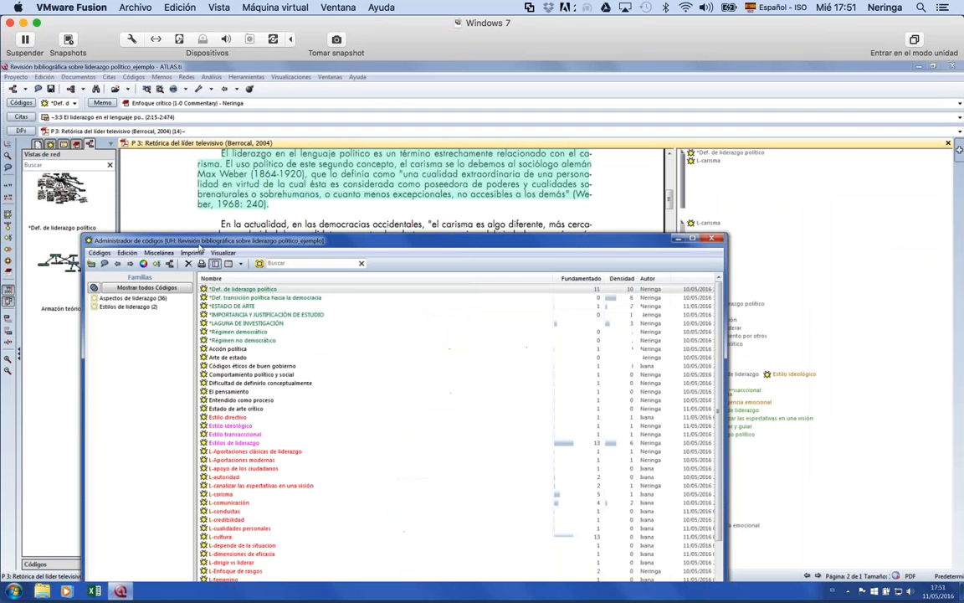
{"action": "left_click", "coordinate": [709, 241]}
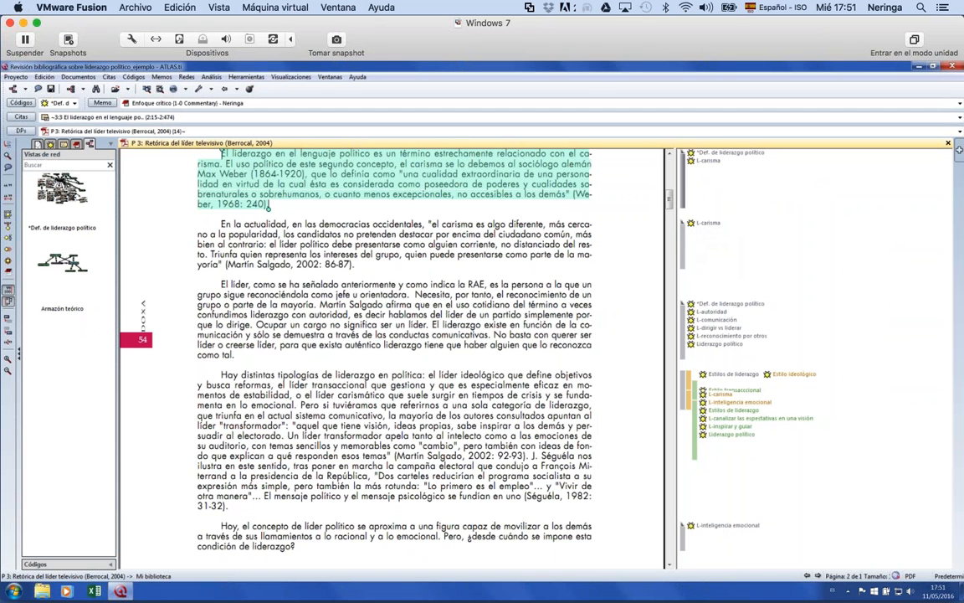
Search the text for "carisma", continuing through the remaining documents, and go to the following occurrence.
{"action": "left_click", "coordinate": [241, 185]}
{"action": "scroll", "coordinate": [376, 234], "scroll_direction": "up", "scroll_amount": 1}
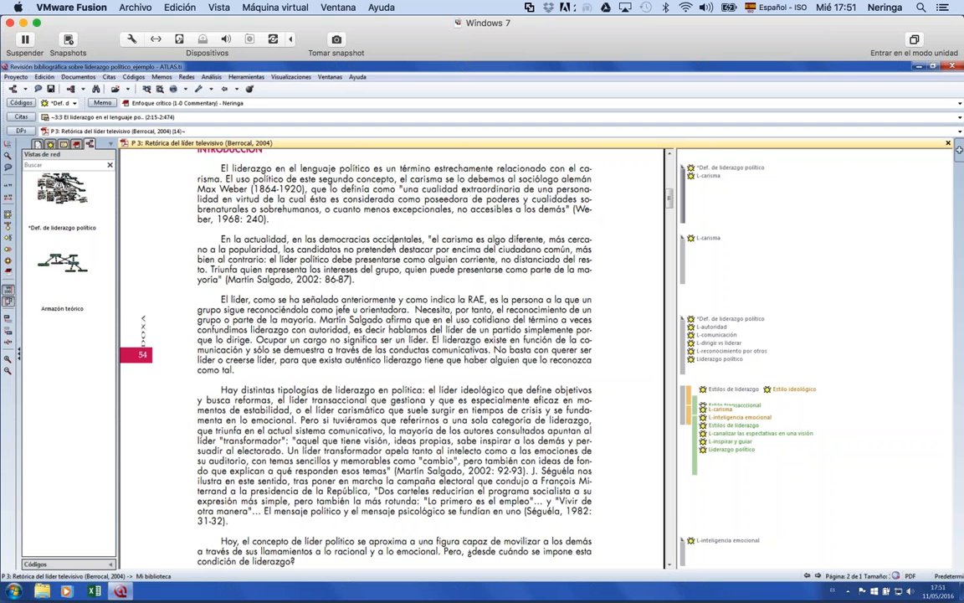
{"action": "left_click", "coordinate": [45, 77]}
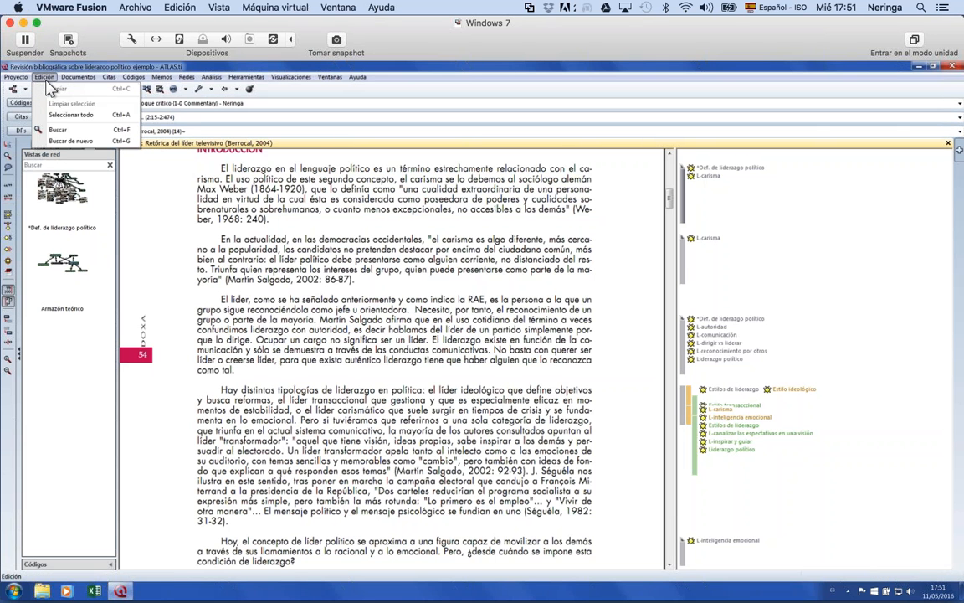
{"action": "left_click", "coordinate": [58, 132]}
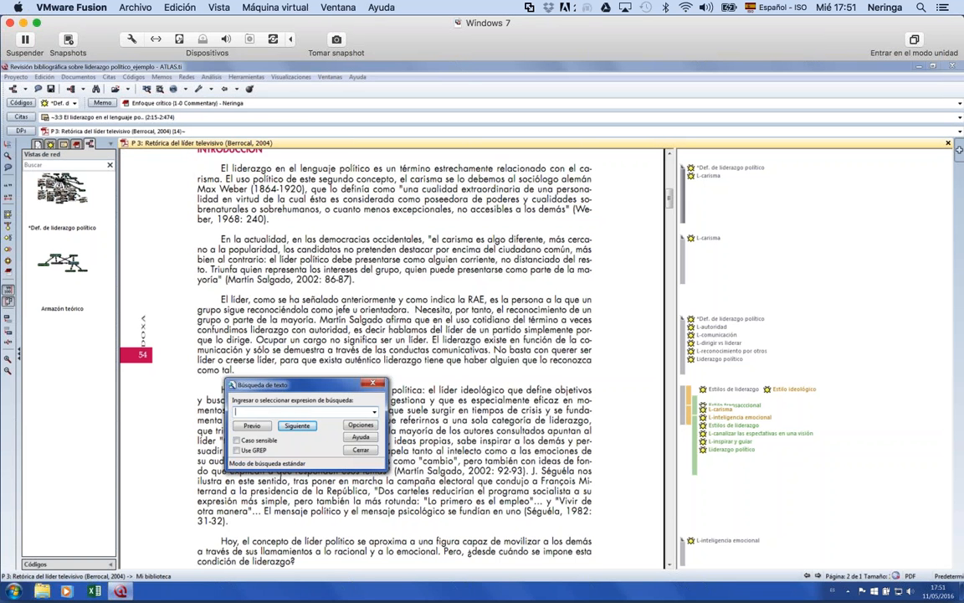
{"action": "type", "text": "carisma"}
{"action": "key", "text": "Return"}
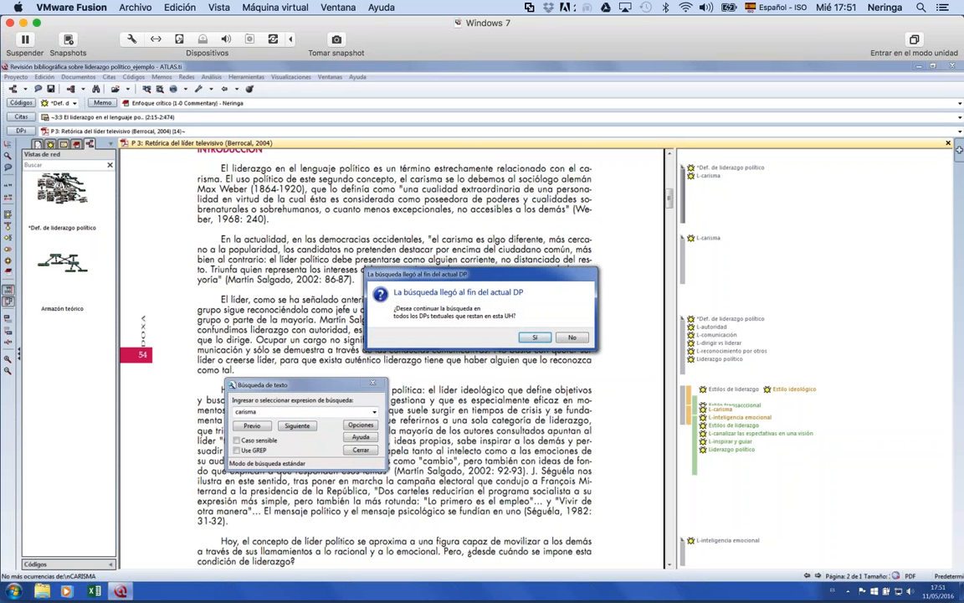
{"action": "key", "text": "Return"}
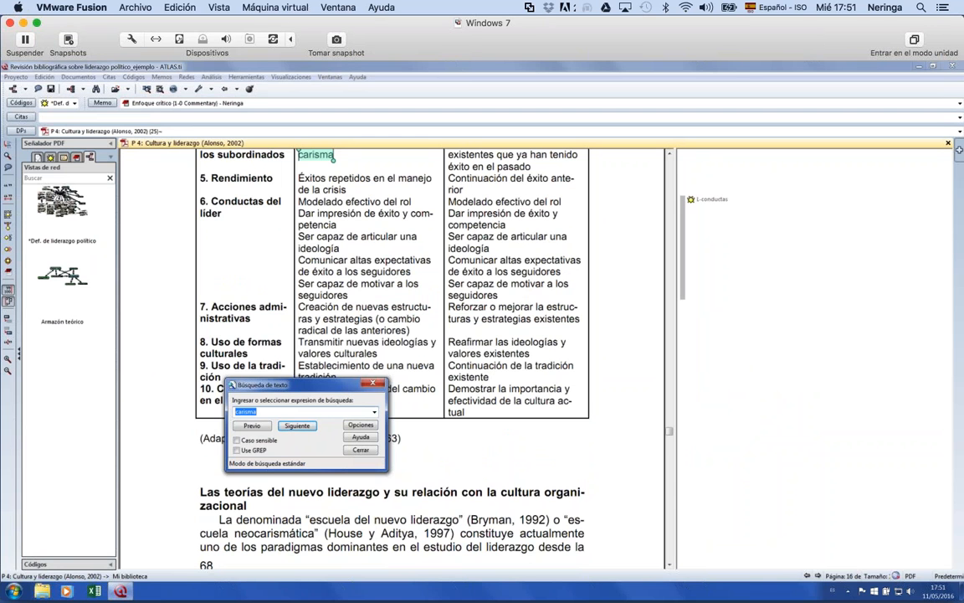
{"action": "left_click", "coordinate": [298, 426]}
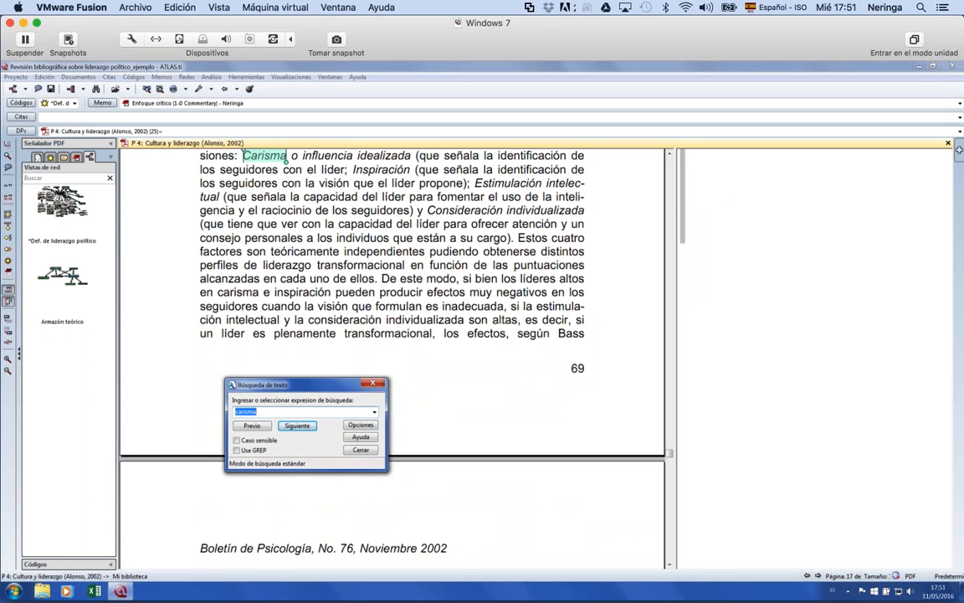
Select the passage from "Carisma o influencia idealizada" to "los seguidores con el líder" and close the text search.
{"action": "left_click_drag", "start_coordinate": [244, 157], "coordinate": [297, 170]}
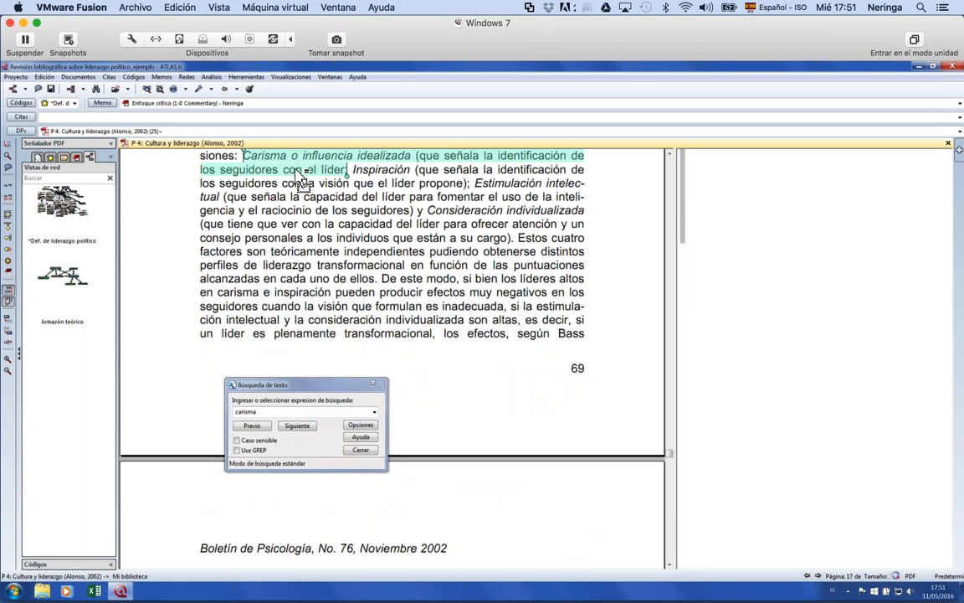
{"action": "left_click_drag", "start_coordinate": [297, 175], "coordinate": [295, 177]}
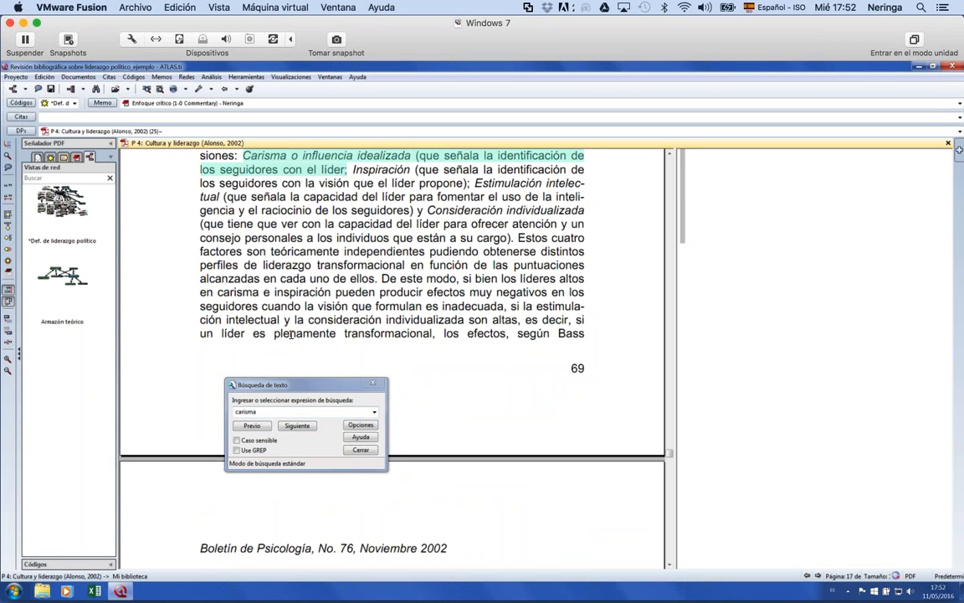
{"action": "left_click", "coordinate": [374, 385]}
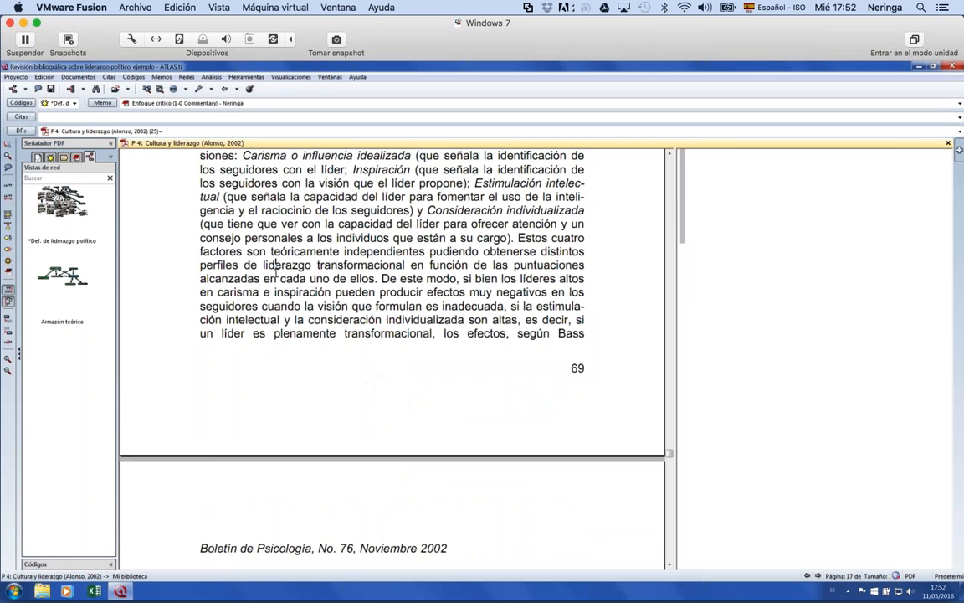
Set up automatic coding with the code "L-carisma", the search expression "carisma" and all current documents as the scope.
{"action": "left_click", "coordinate": [133, 76]}
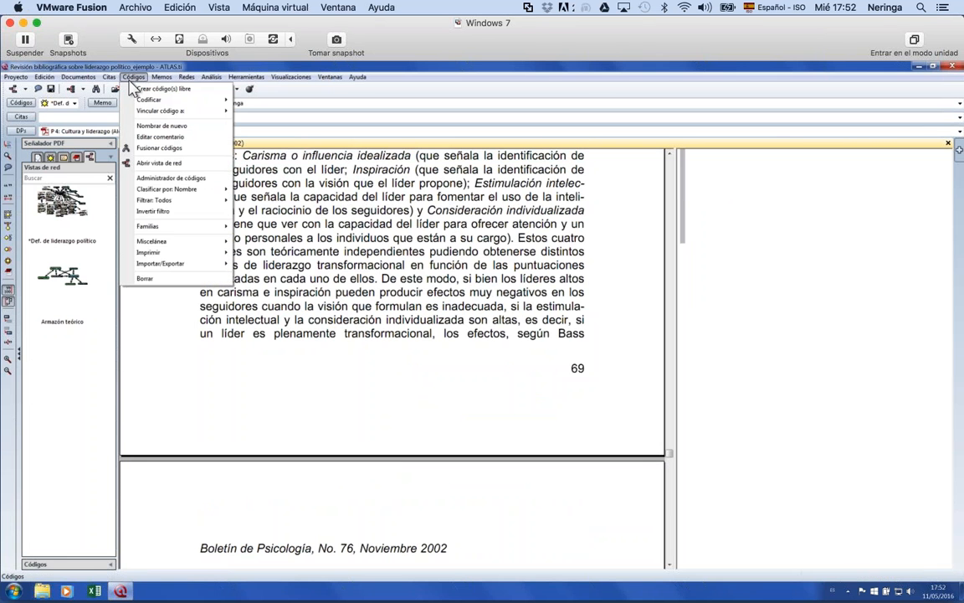
{"action": "mouse_move", "coordinate": [148, 100]}
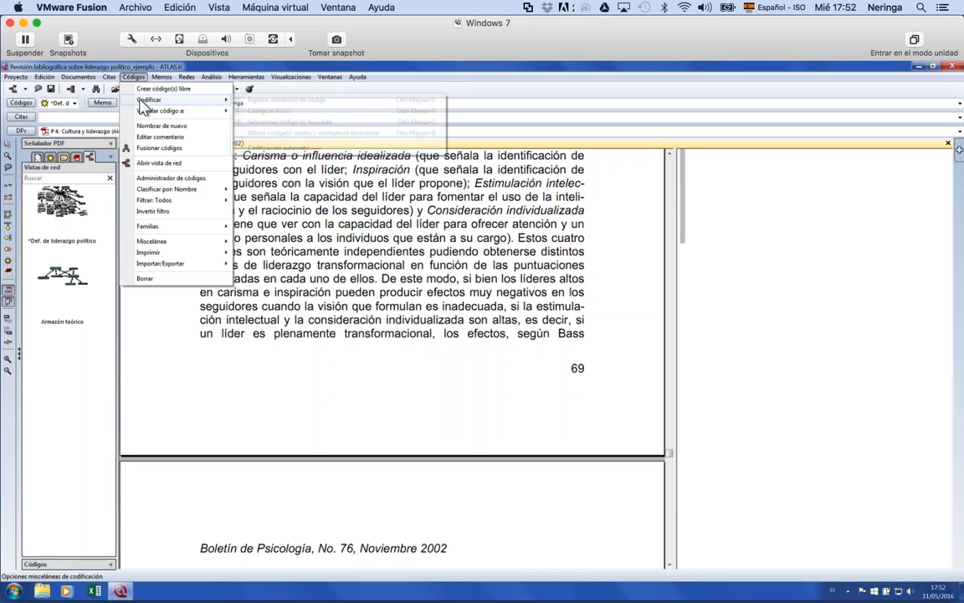
{"action": "left_click", "coordinate": [277, 152]}
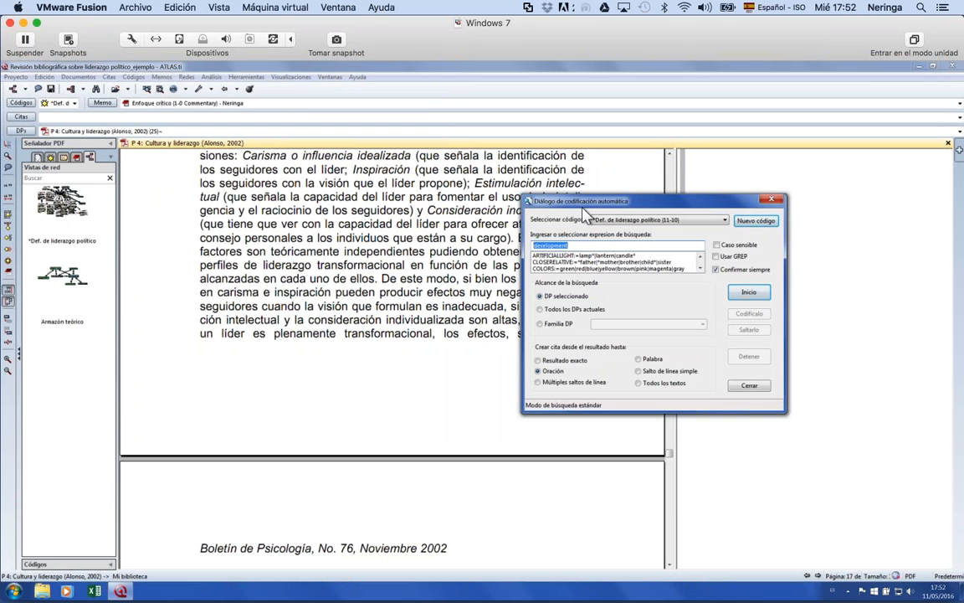
{"action": "left_click_drag", "start_coordinate": [628, 201], "coordinate": [373, 229]}
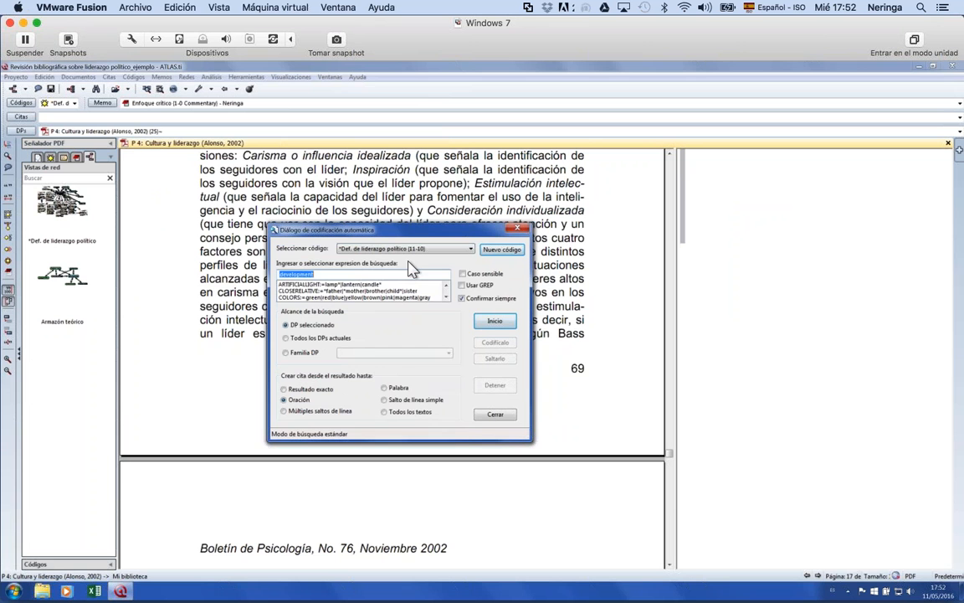
{"action": "left_click", "coordinate": [470, 250]}
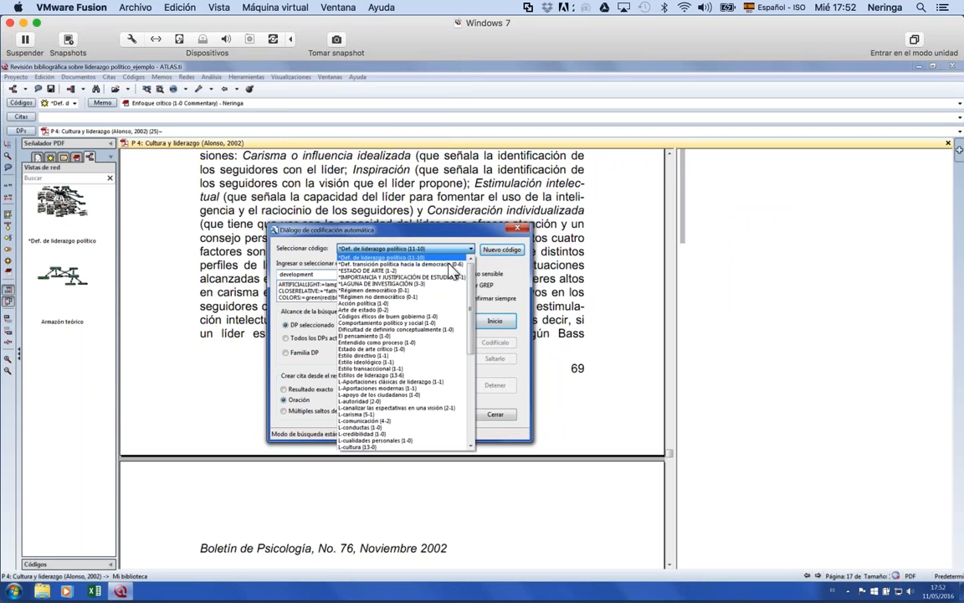
{"action": "left_click", "coordinate": [413, 416]}
{"action": "double_click", "coordinate": [333, 272]}
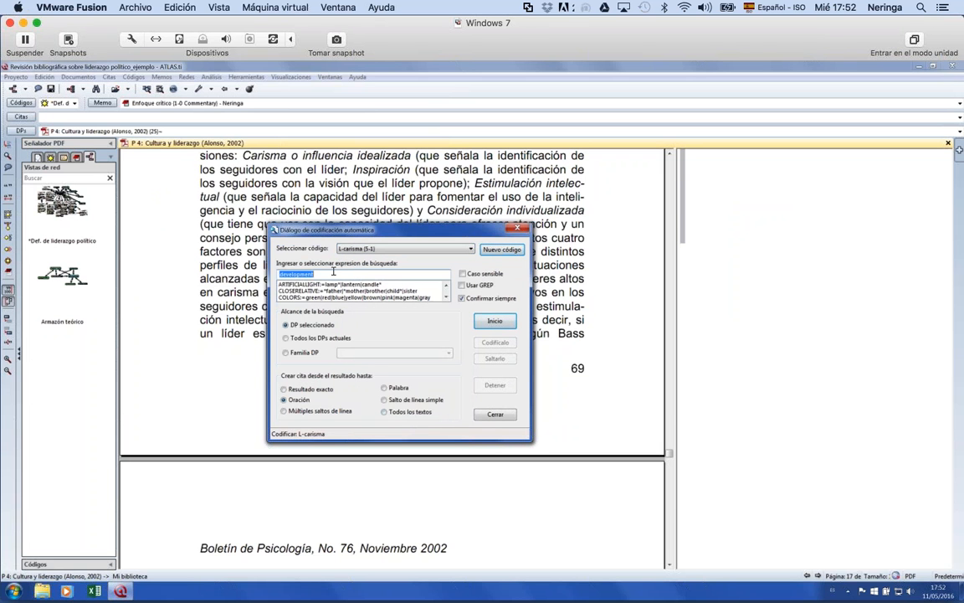
{"action": "type", "text": "carisma"}
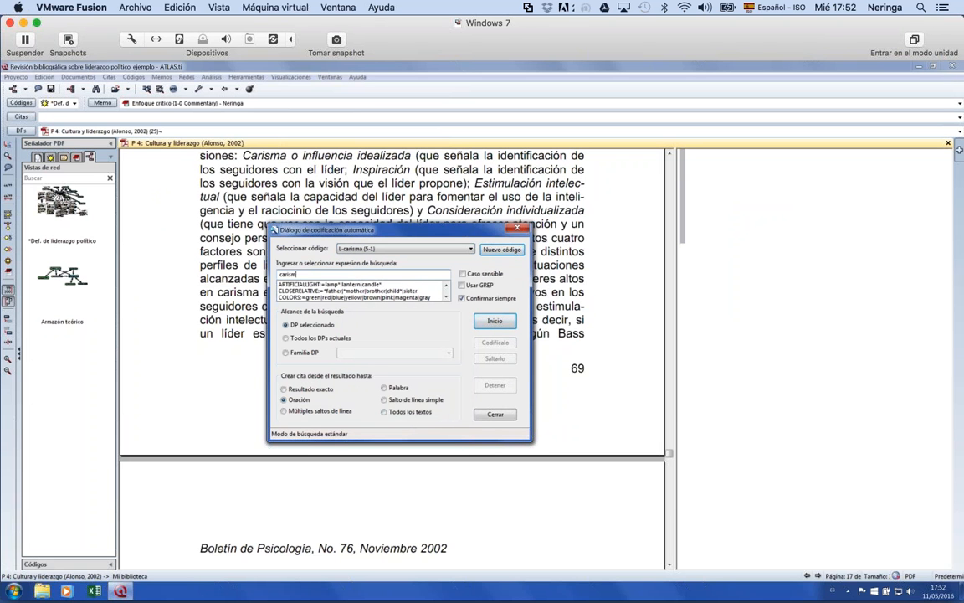
{"action": "left_click", "coordinate": [286, 338]}
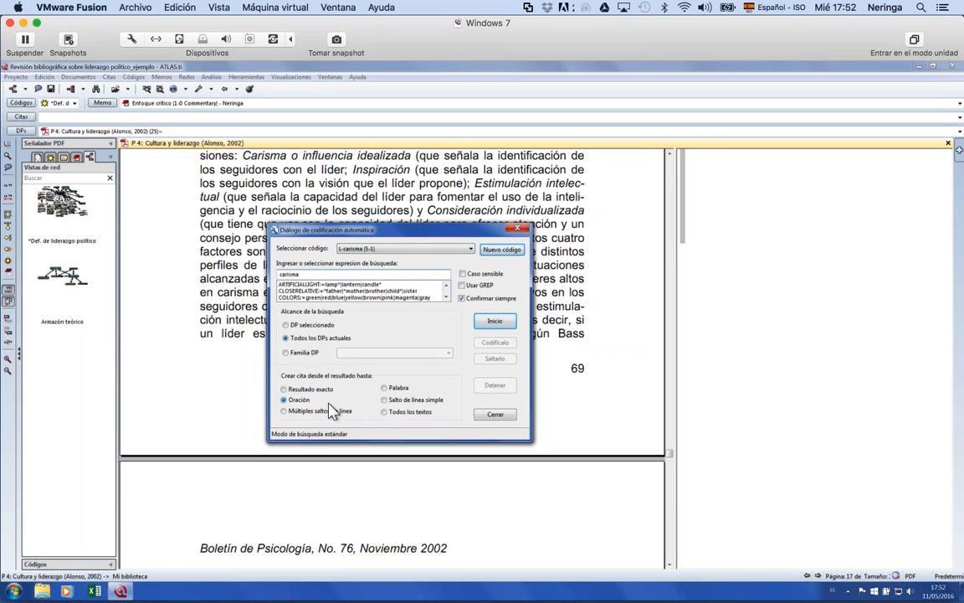
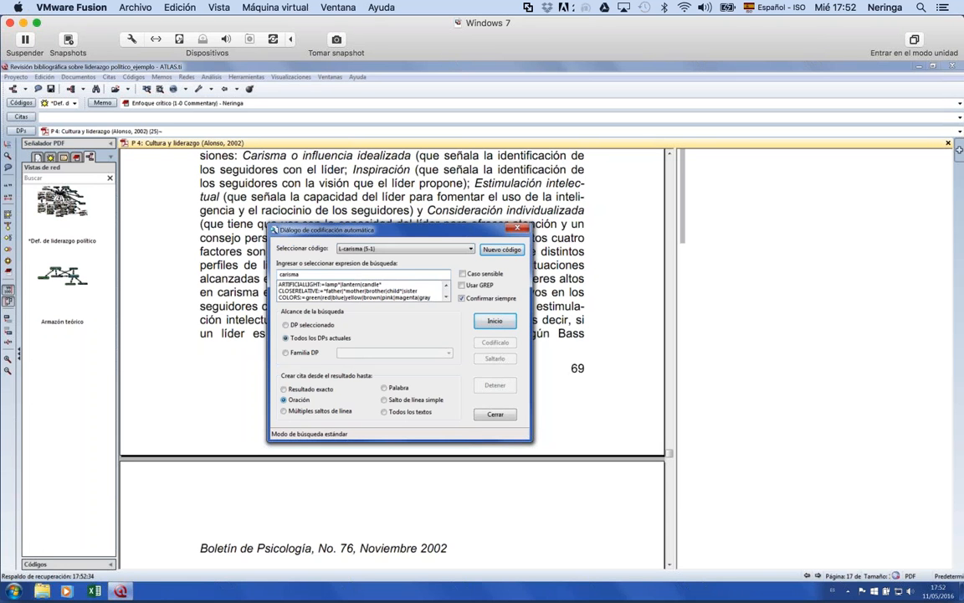
Run the automatic coding, assign "L-carisma" to the found sentences individually, and disable confirmation to code the remaining hits.
{"action": "left_click", "coordinate": [502, 325]}
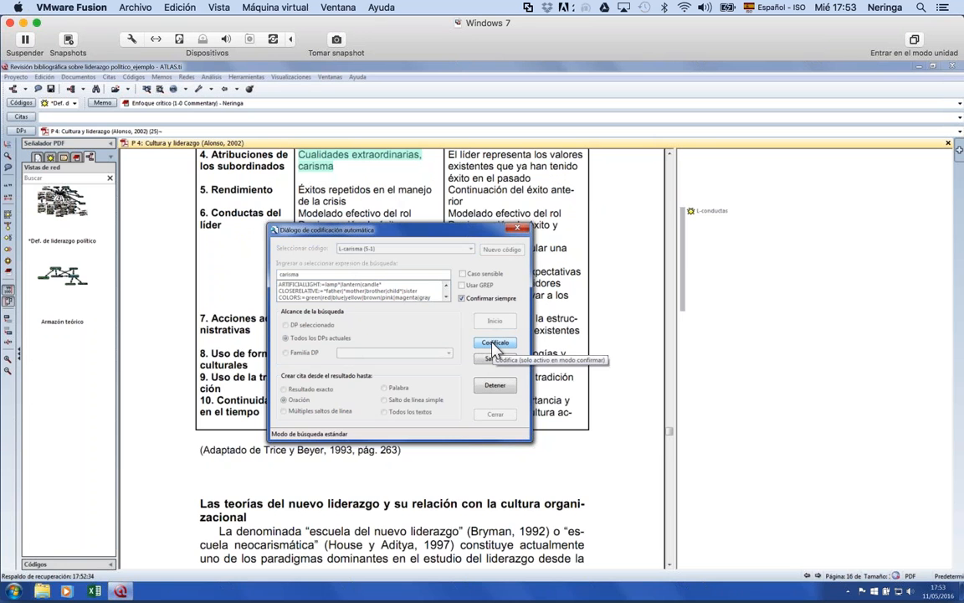
{"action": "left_click", "coordinate": [494, 344]}
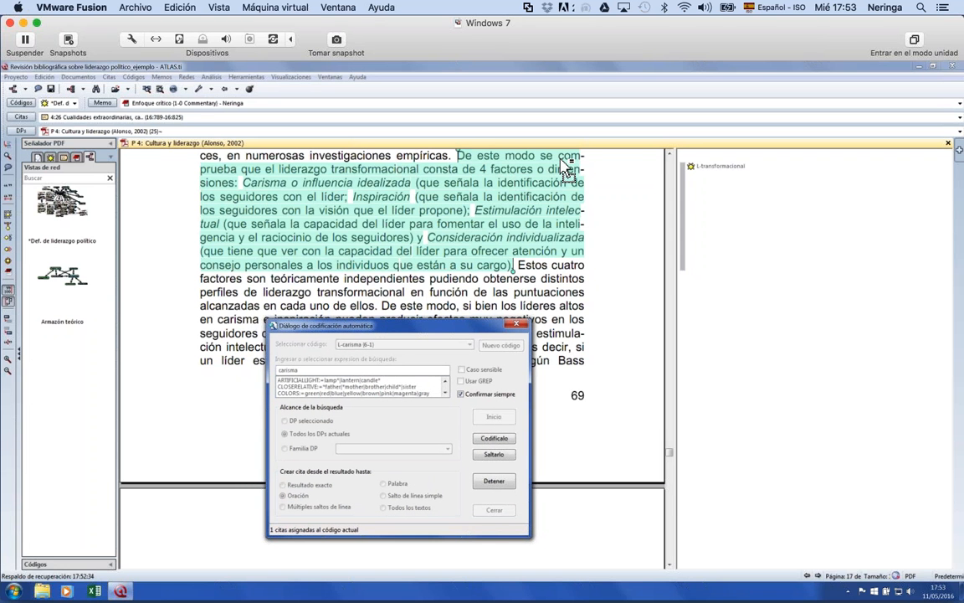
{"action": "mouse_move", "coordinate": [721, 167]}
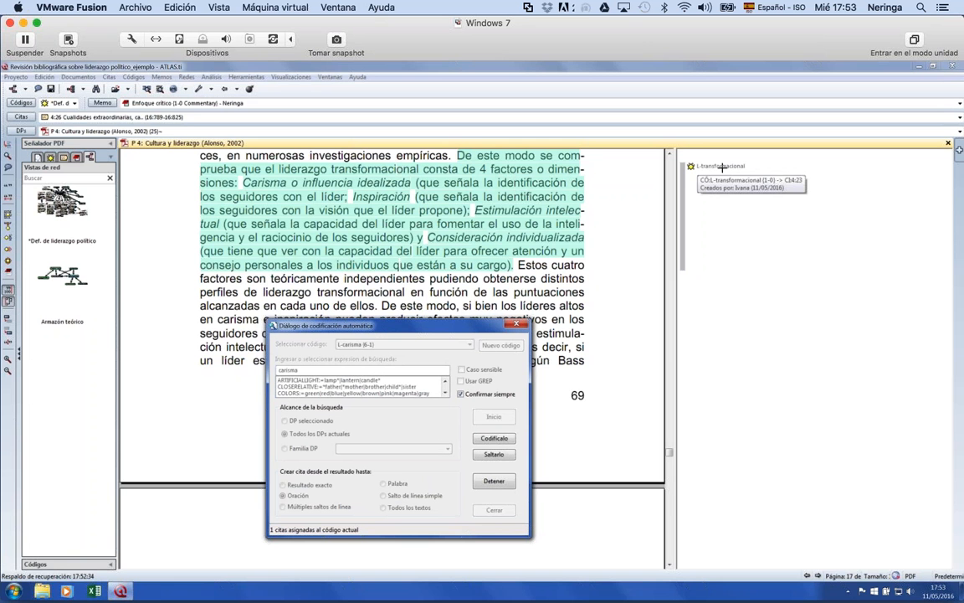
{"action": "left_click", "coordinate": [495, 441]}
{"action": "left_click", "coordinate": [495, 440]}
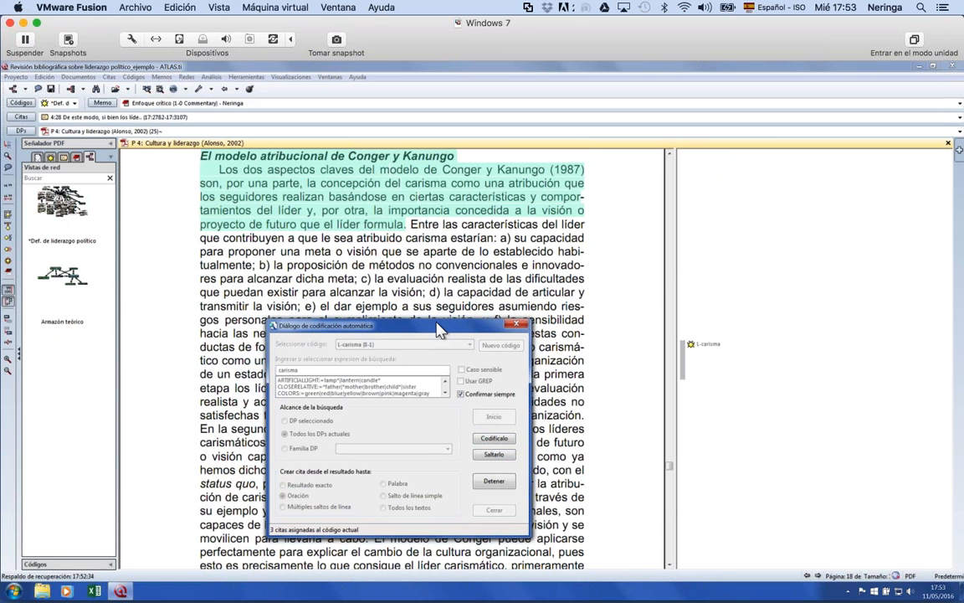
{"action": "left_click", "coordinate": [492, 439]}
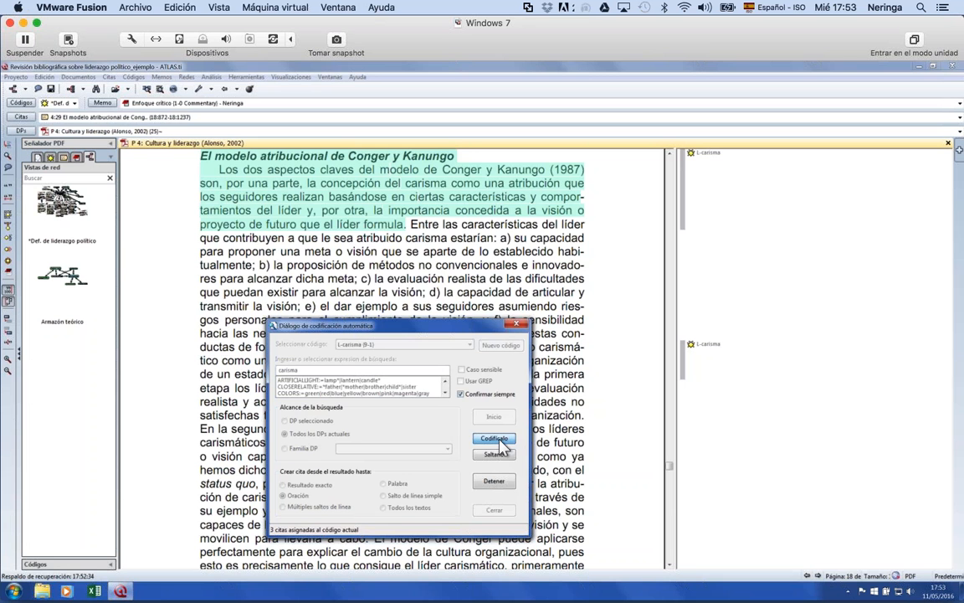
{"action": "left_click", "coordinate": [495, 438]}
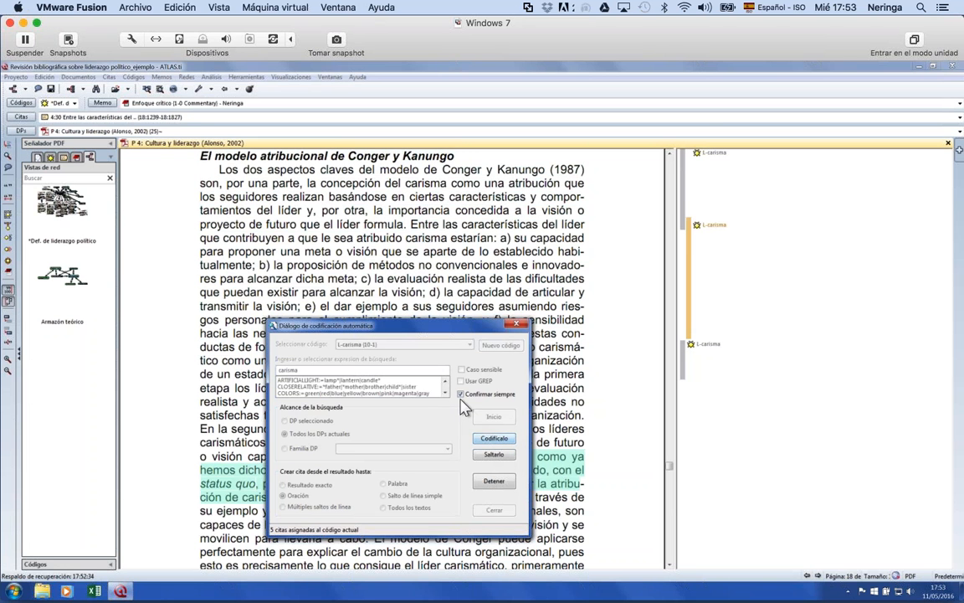
{"action": "left_click", "coordinate": [494, 439]}
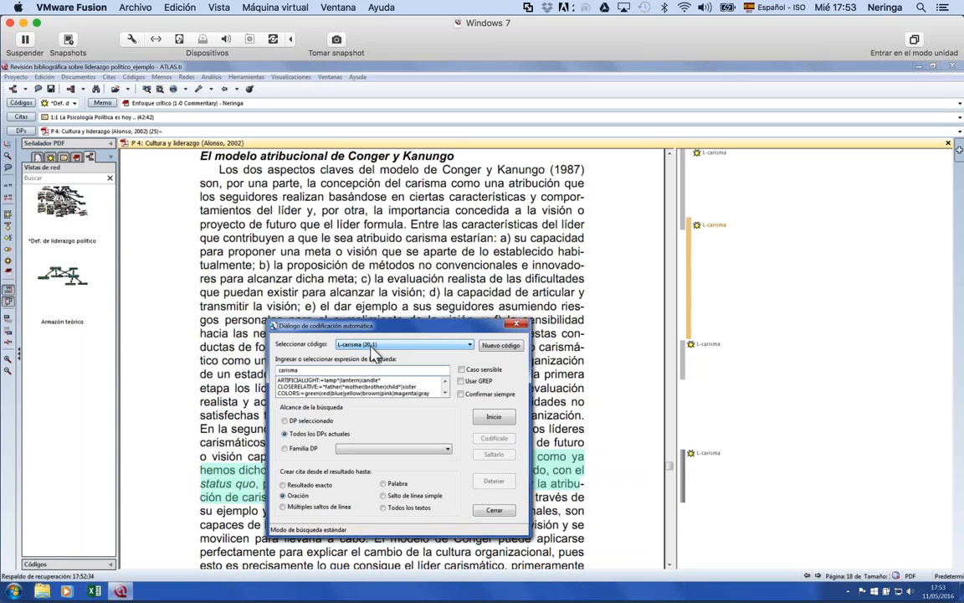
Re-enable confirmation of every hit in the automatic coding settings and close automatic coding.
{"action": "left_click", "coordinate": [462, 397]}
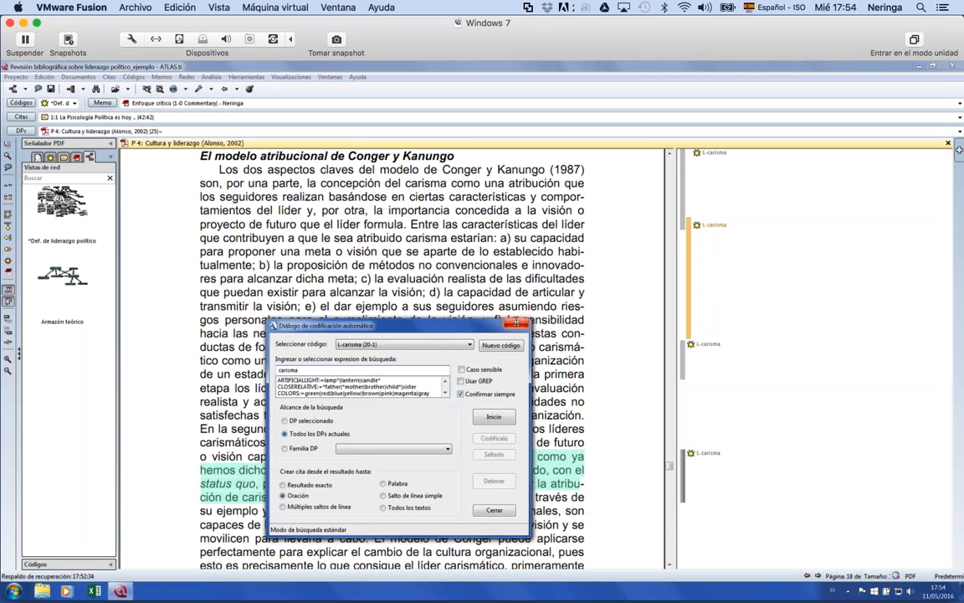
{"action": "left_click", "coordinate": [516, 323]}
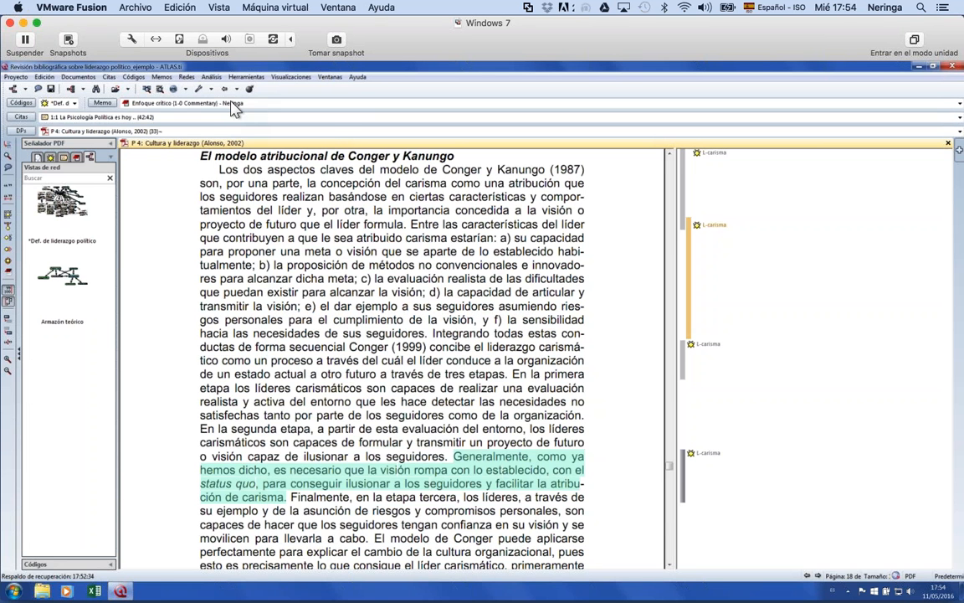
Run the word cruncher on the selected primary document only, with the result sent to a word cloud.
{"action": "left_click", "coordinate": [210, 77]}
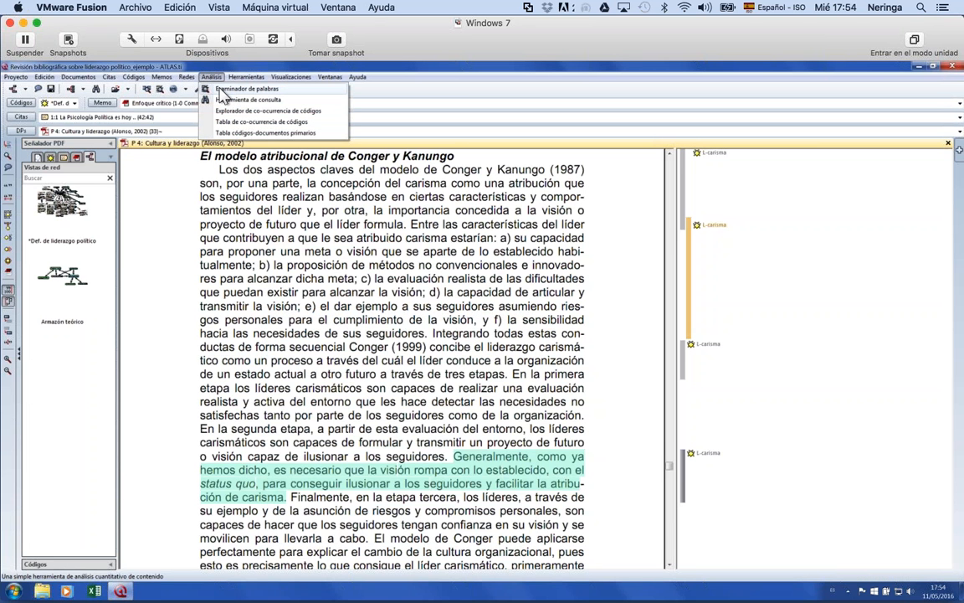
{"action": "left_click", "coordinate": [221, 92]}
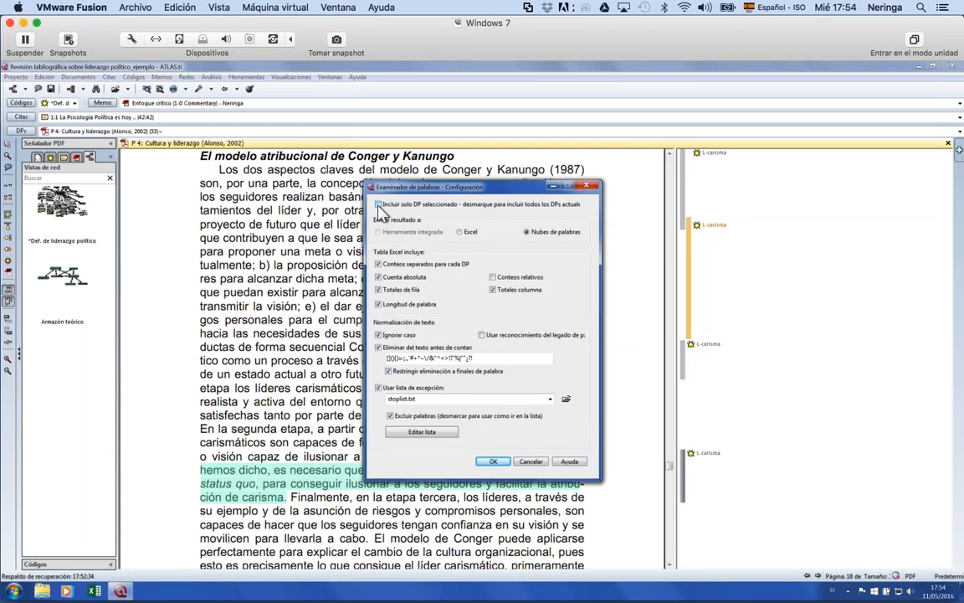
{"action": "left_click", "coordinate": [379, 205]}
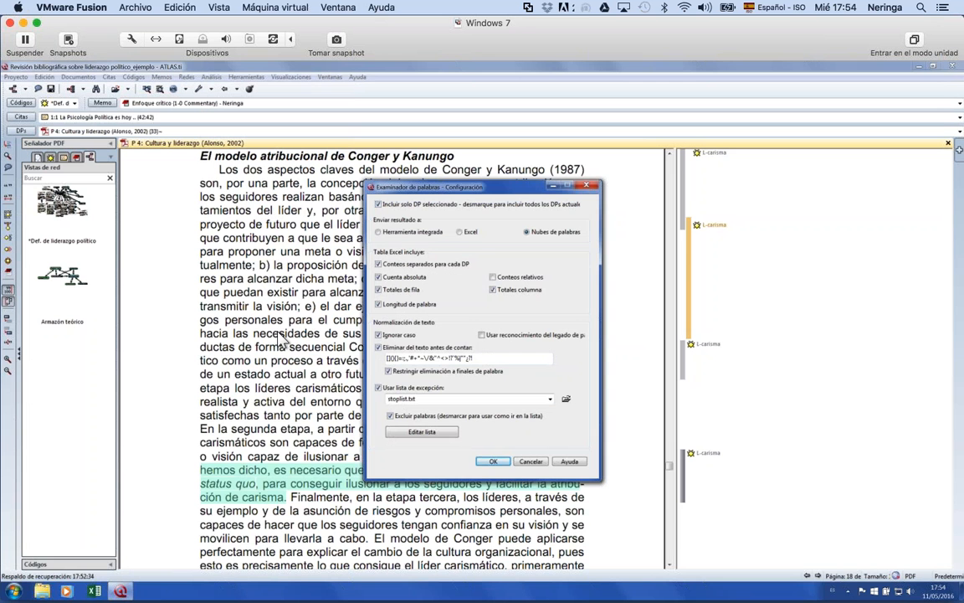
{"action": "left_click", "coordinate": [493, 461]}
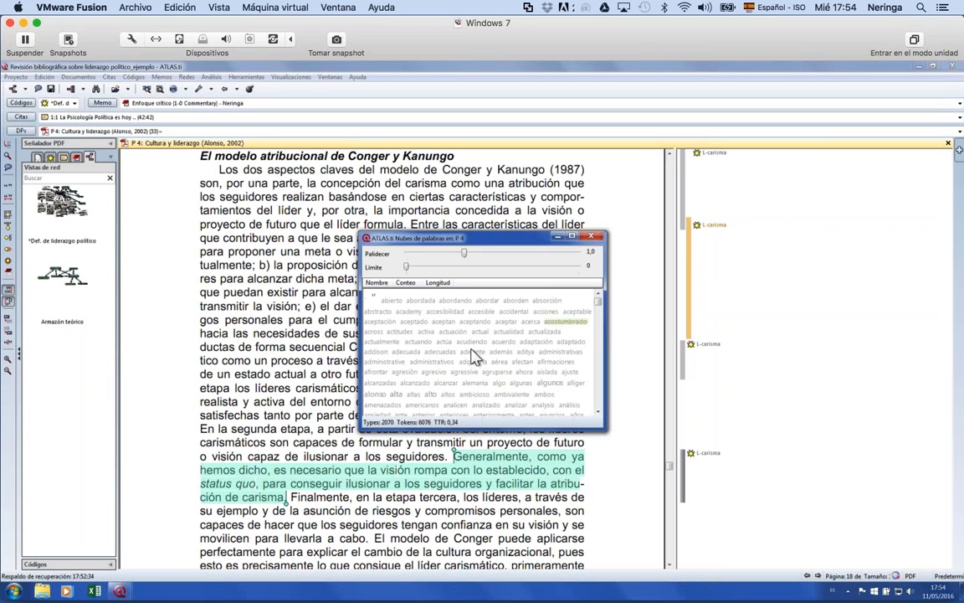
Set the word cloud's frequency limit to 15, view it enlarged to full screen, and close it.
{"action": "left_click", "coordinate": [422, 267]}
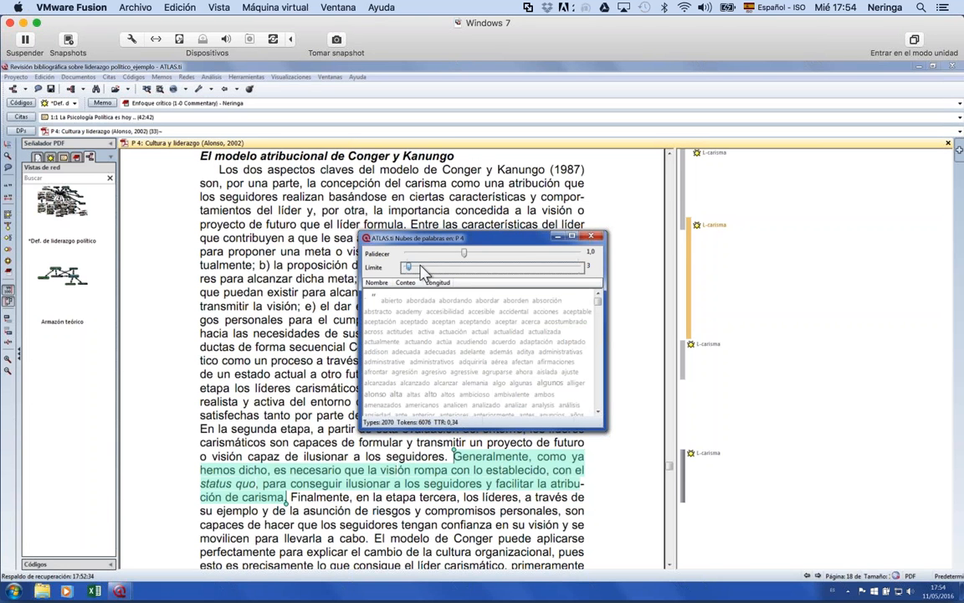
{"action": "left_click", "coordinate": [422, 267]}
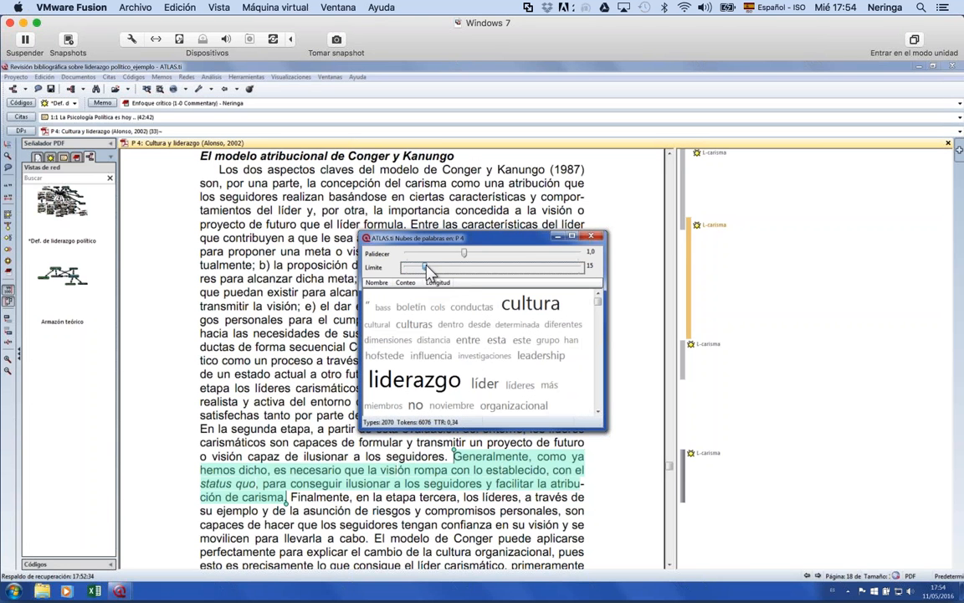
{"action": "left_click", "coordinate": [572, 238]}
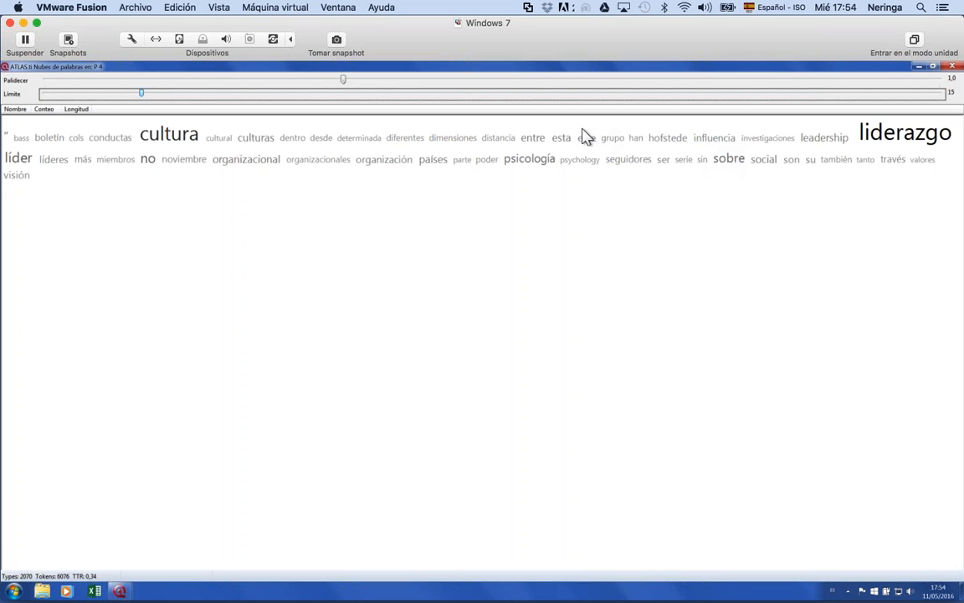
{"action": "double_click", "coordinate": [508, 67]}
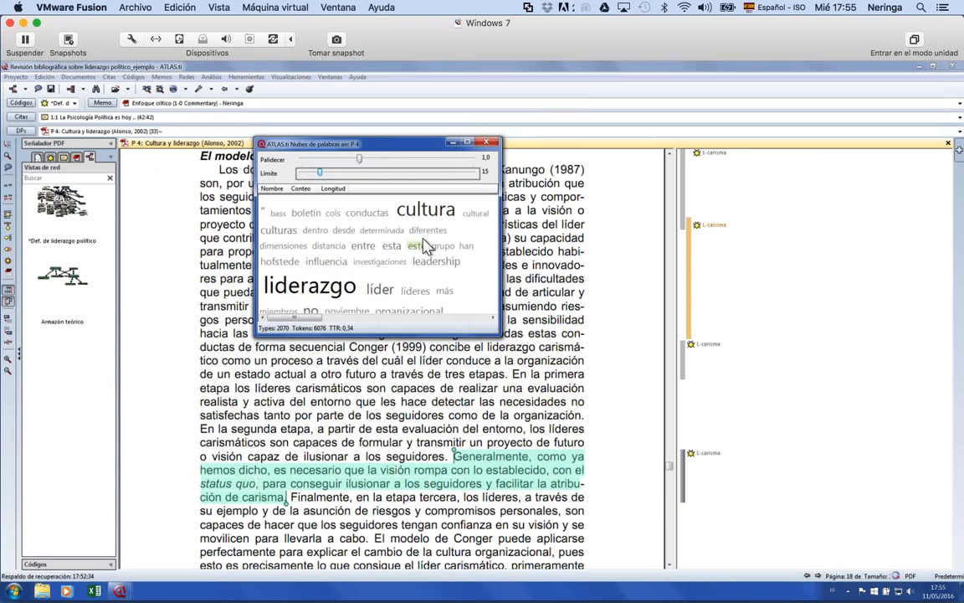
{"action": "left_click", "coordinate": [490, 148]}
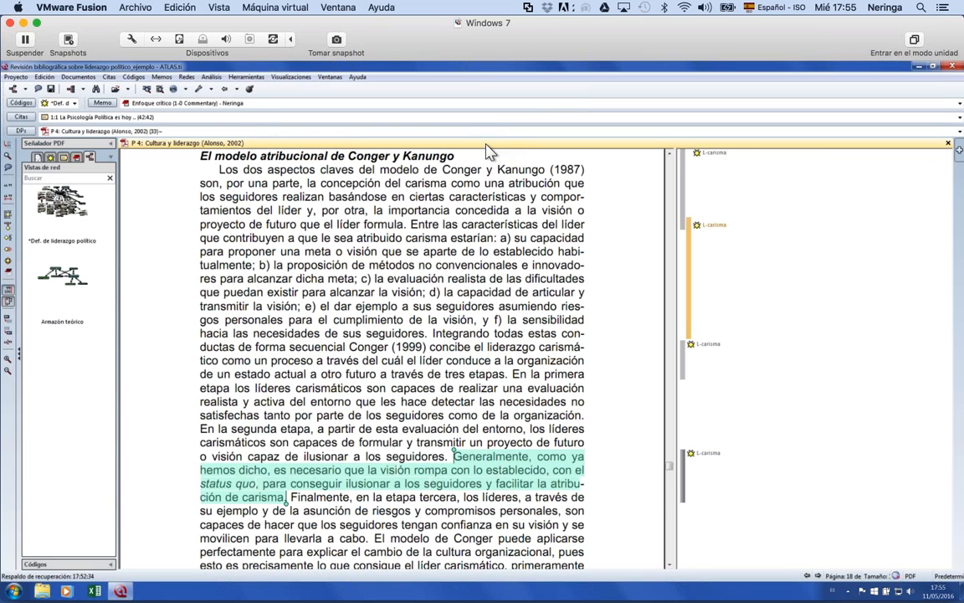
{"action": "left_click", "coordinate": [305, 191]}
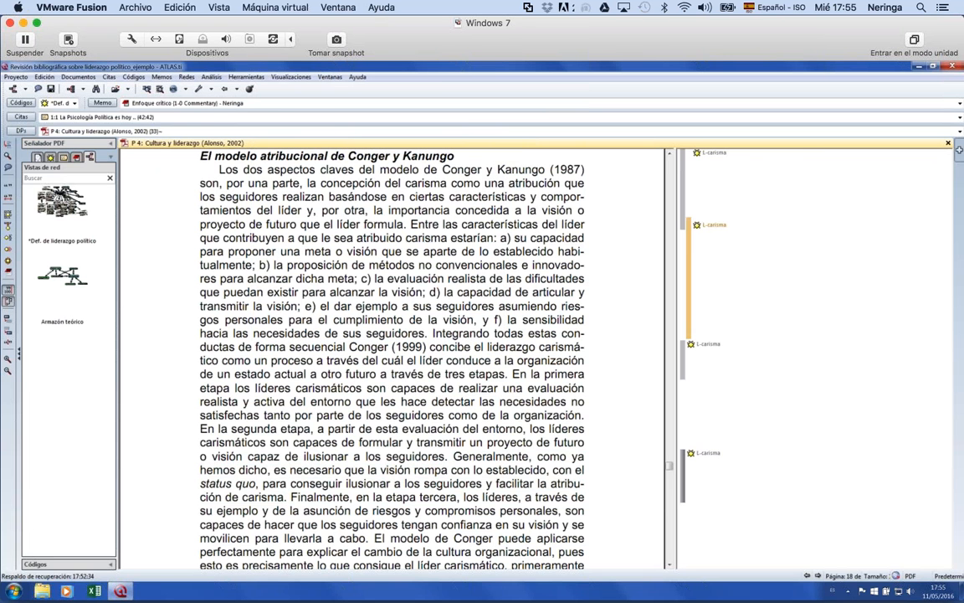
Build a query in the query tool that combines the codes "L-cultura" and "Estilos de liderazgo" with the AND operator.
{"action": "left_click", "coordinate": [211, 76]}
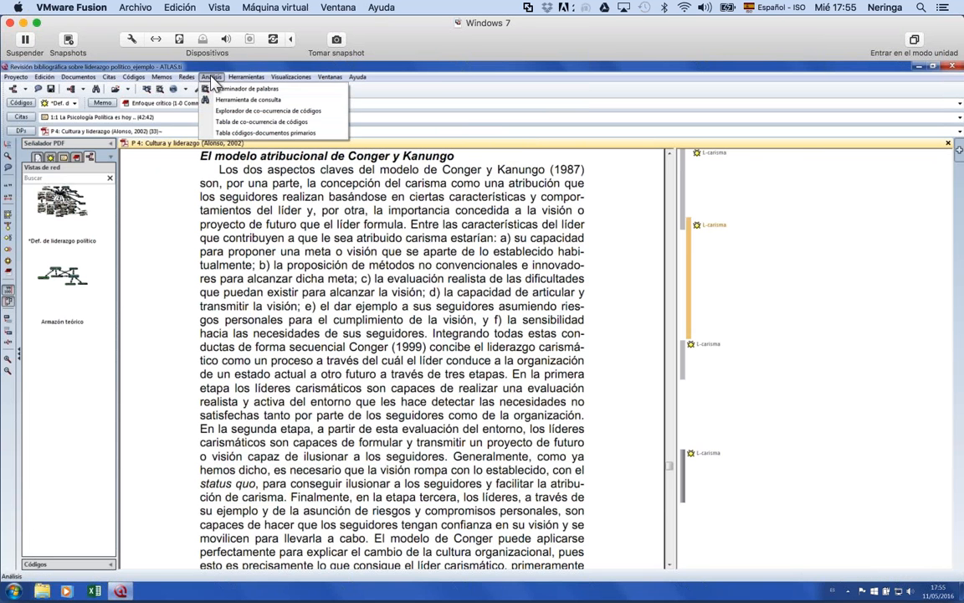
{"action": "left_click", "coordinate": [248, 99]}
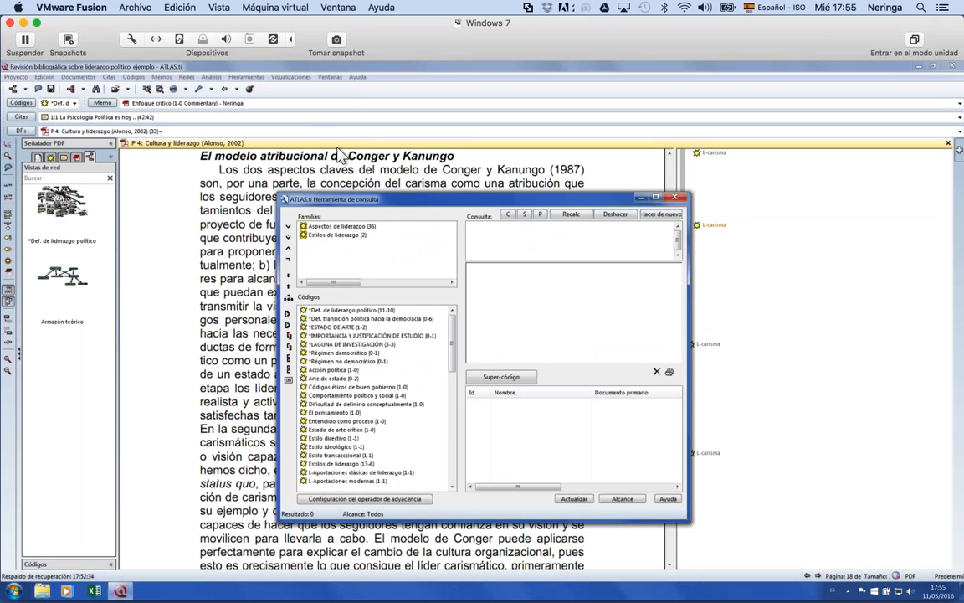
{"action": "left_click_drag", "start_coordinate": [402, 199], "coordinate": [364, 158]}
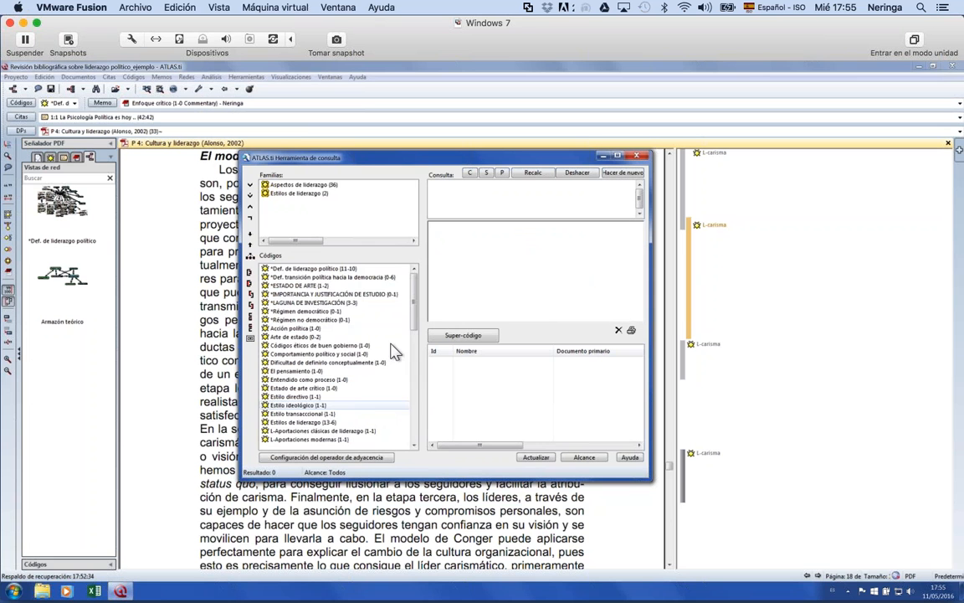
{"action": "left_click_drag", "start_coordinate": [417, 312], "coordinate": [415, 340]}
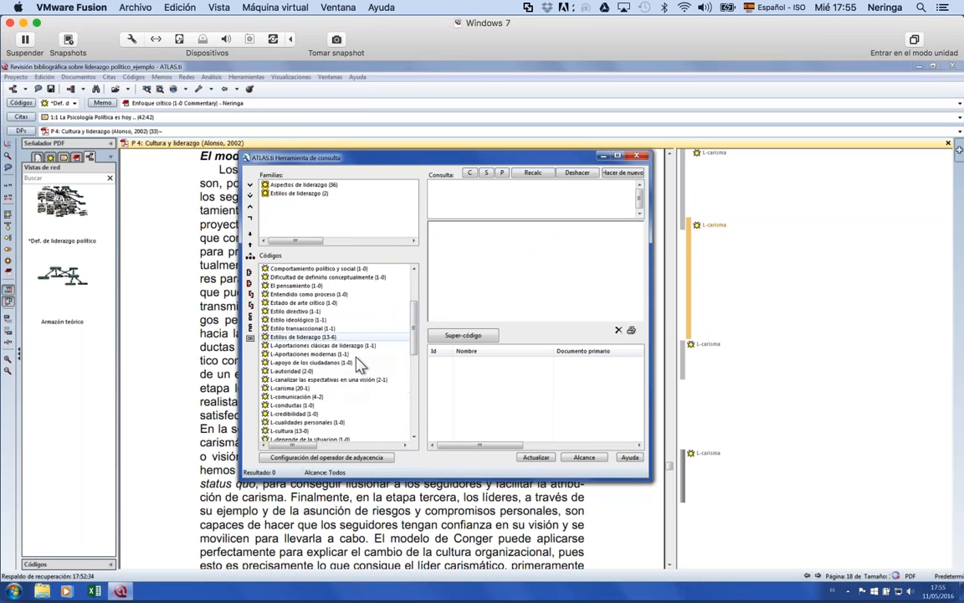
{"action": "double_click", "coordinate": [366, 430]}
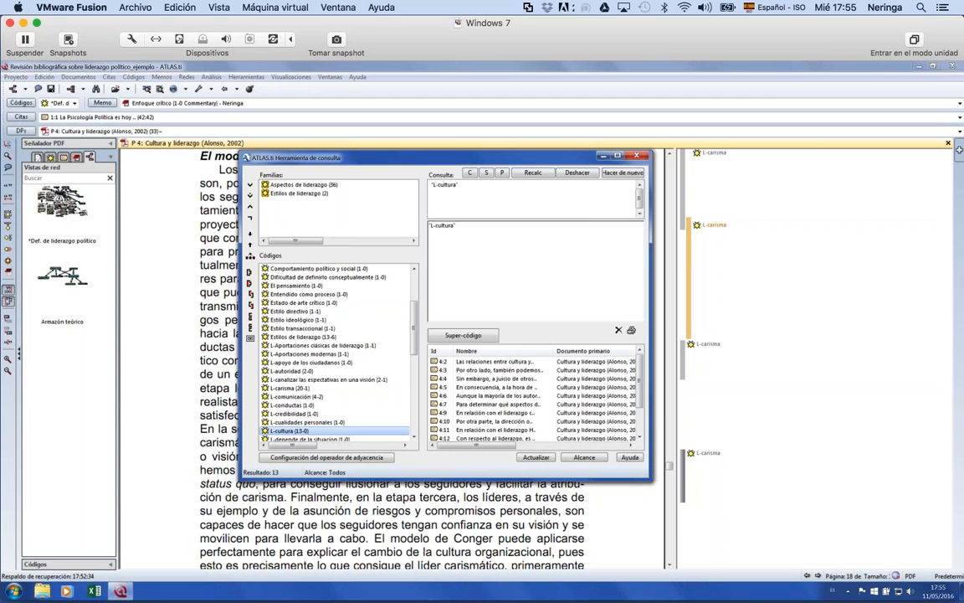
{"action": "left_click_drag", "start_coordinate": [418, 343], "coordinate": [415, 309]}
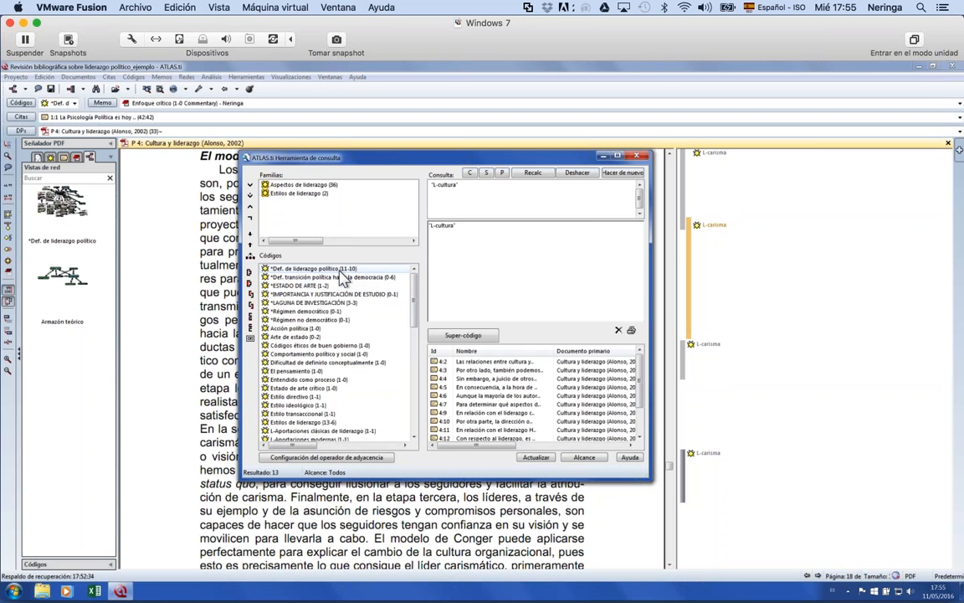
{"action": "double_click", "coordinate": [318, 422]}
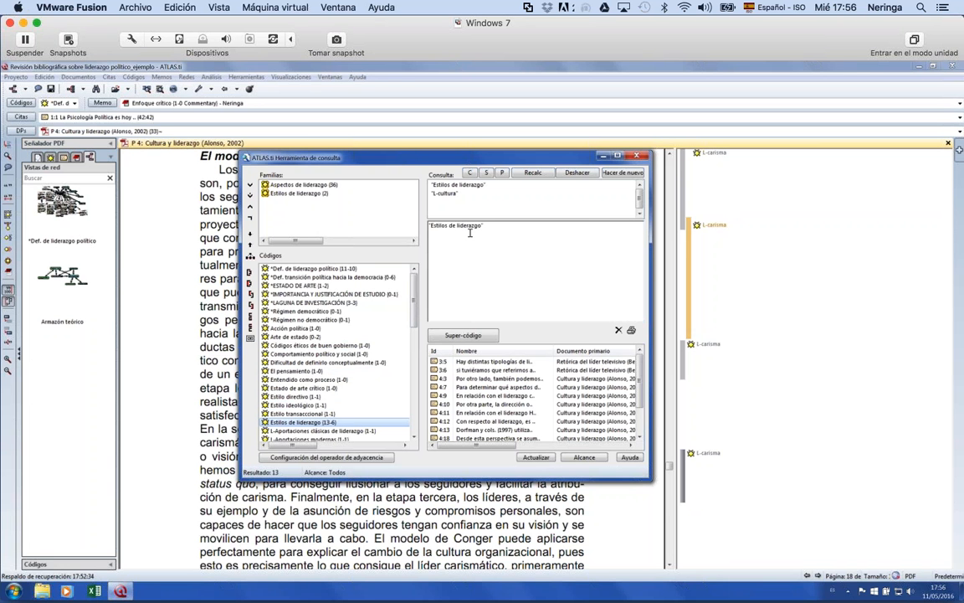
{"action": "left_click", "coordinate": [251, 210]}
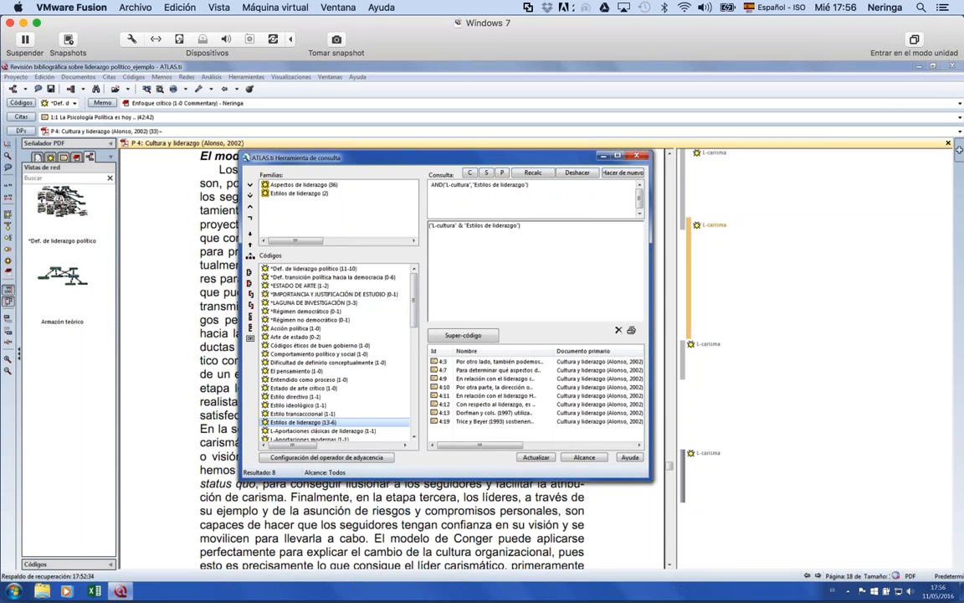
View resulting quotations 4:9, 4:10 and 4:12 in the source document, temporarily moving the query tool out of the way.
{"action": "left_click", "coordinate": [631, 331]}
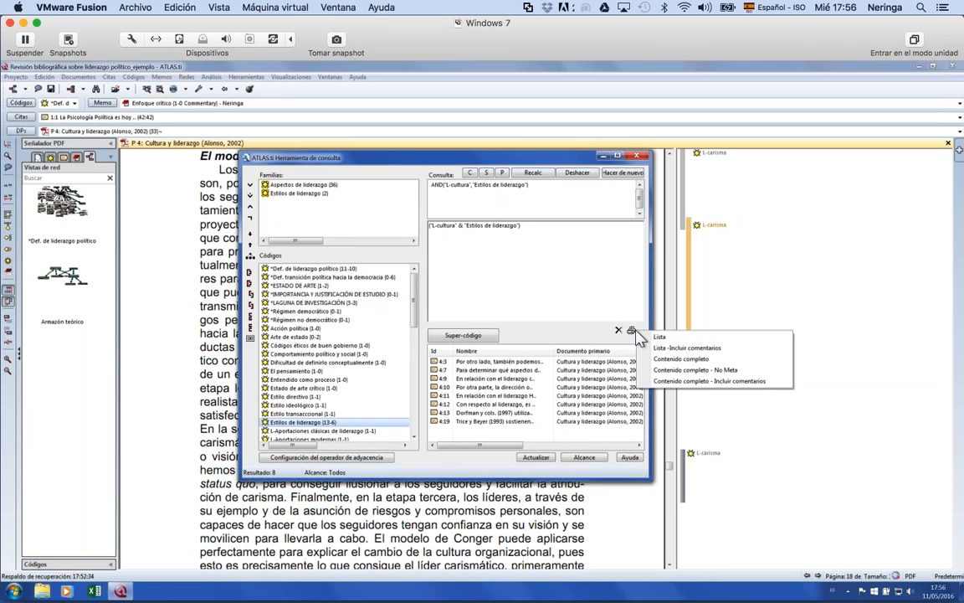
{"action": "left_click", "coordinate": [577, 332]}
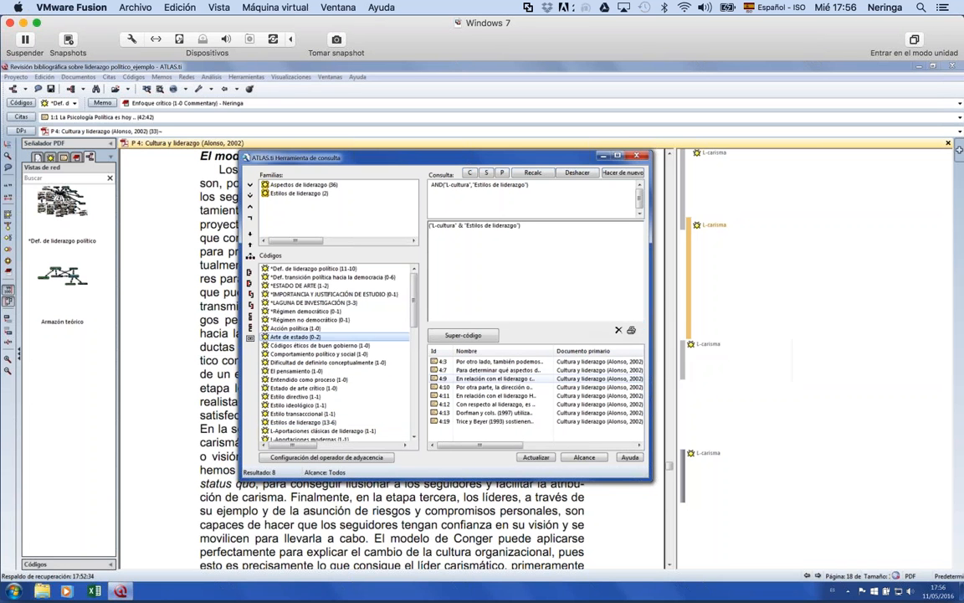
{"action": "left_click", "coordinate": [504, 379]}
{"action": "left_click", "coordinate": [504, 389]}
{"action": "left_click", "coordinate": [502, 406]}
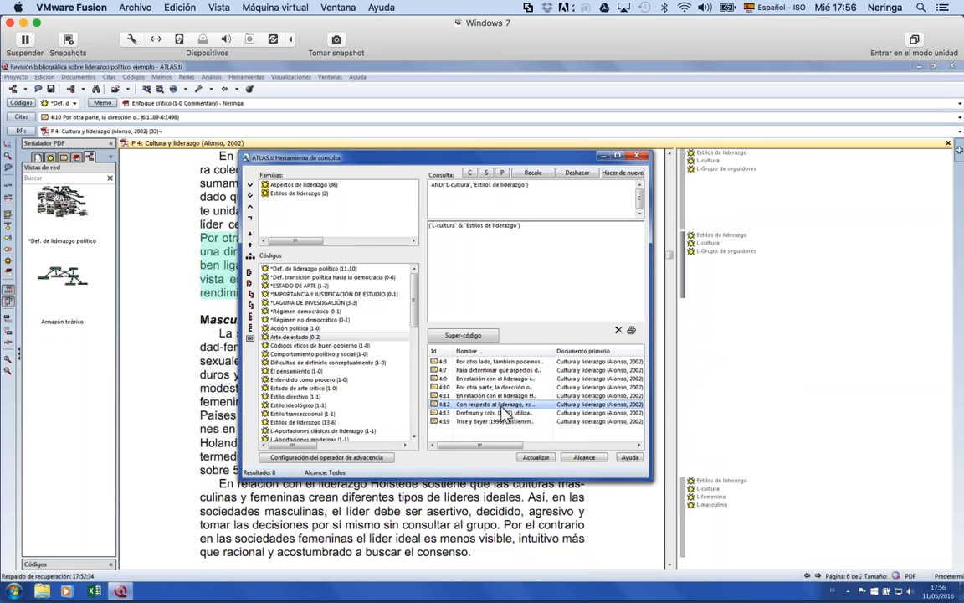
{"action": "left_click_drag", "start_coordinate": [514, 159], "coordinate": [375, 318]}
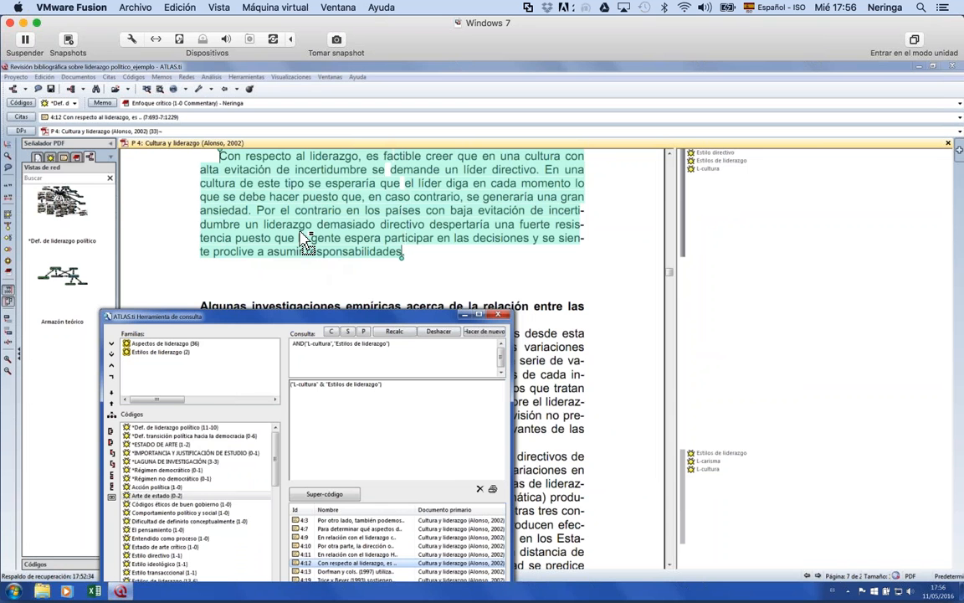
{"action": "left_click_drag", "start_coordinate": [248, 315], "coordinate": [403, 145]}
Output the query results to the editor as a full-content report including comments.
{"action": "left_click", "coordinate": [645, 319]}
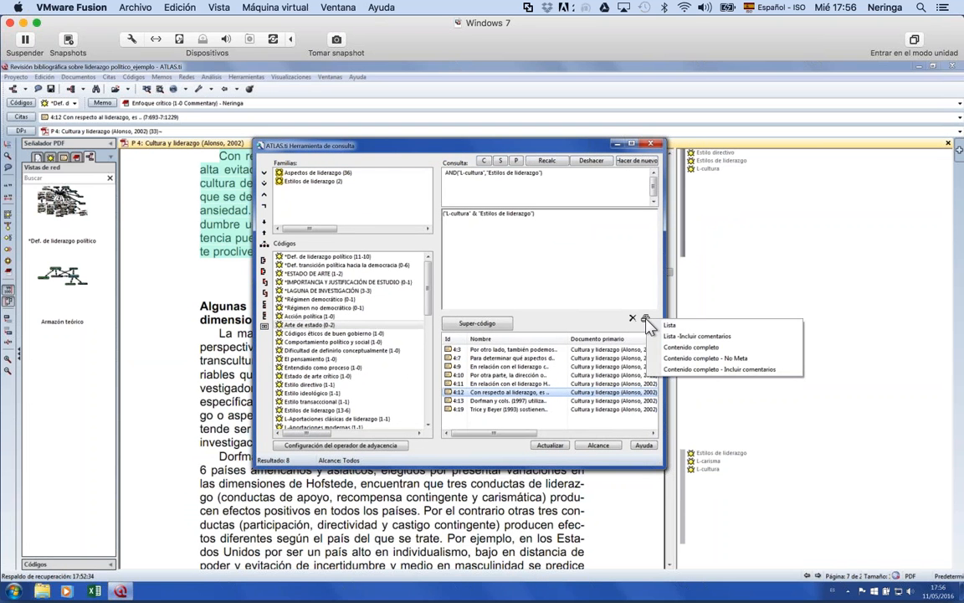
{"action": "left_click", "coordinate": [660, 369]}
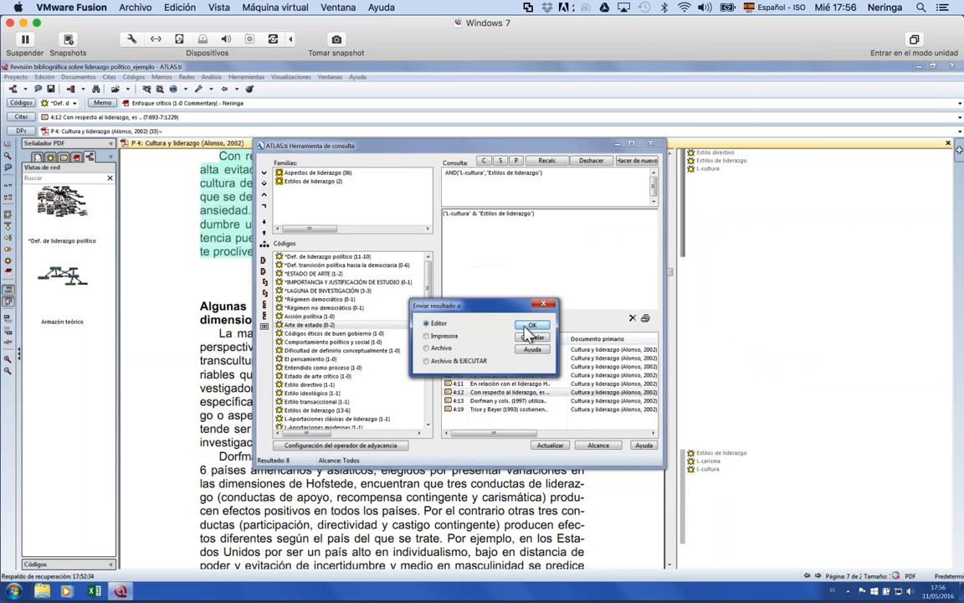
{"action": "left_click", "coordinate": [531, 328]}
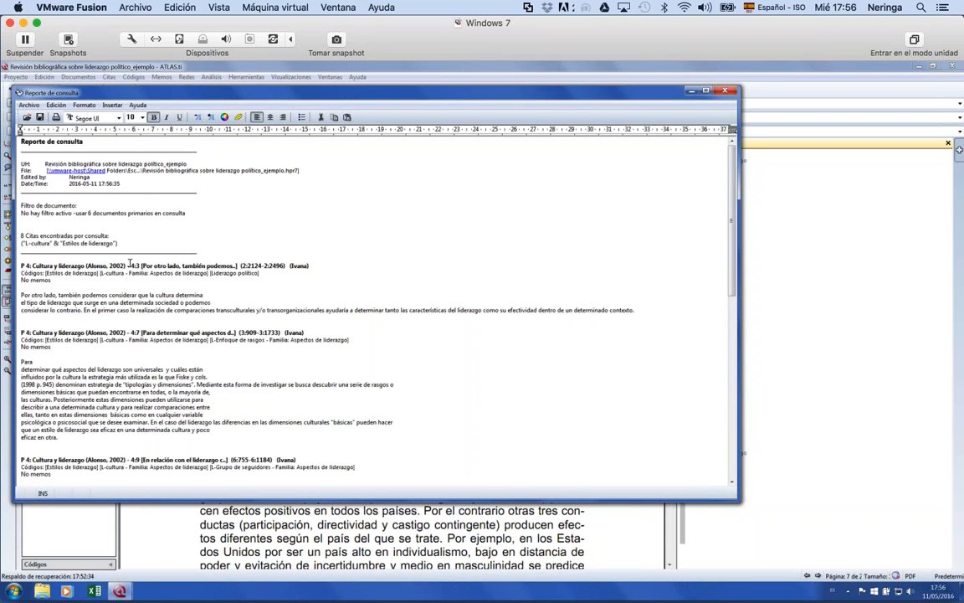
Read through the quotations and their codes in the query report, return to its beginning, and close the report.
{"action": "scroll", "coordinate": [141, 294], "scroll_direction": "down", "scroll_amount": 1}
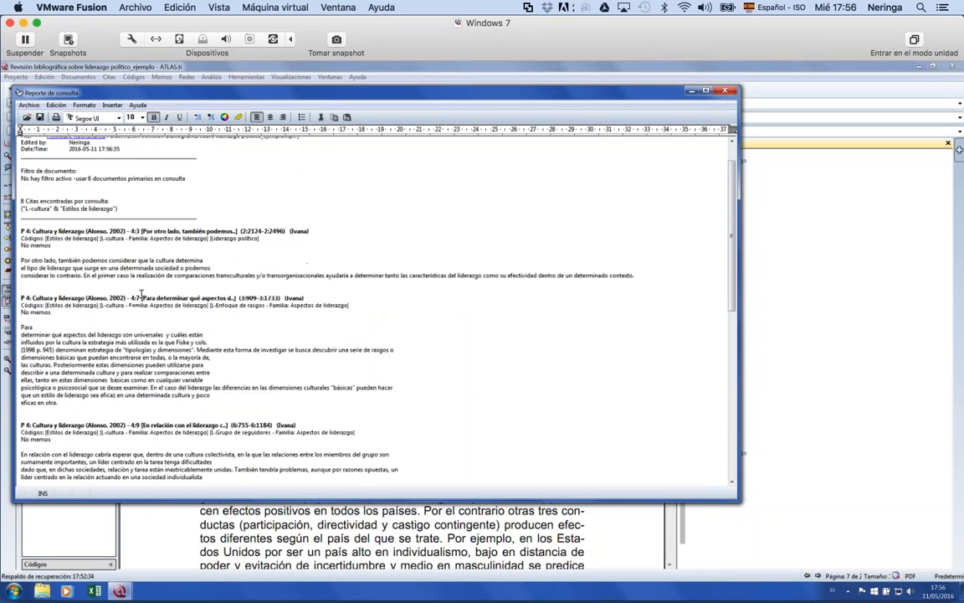
{"action": "scroll", "coordinate": [141, 294], "scroll_direction": "down", "scroll_amount": 1}
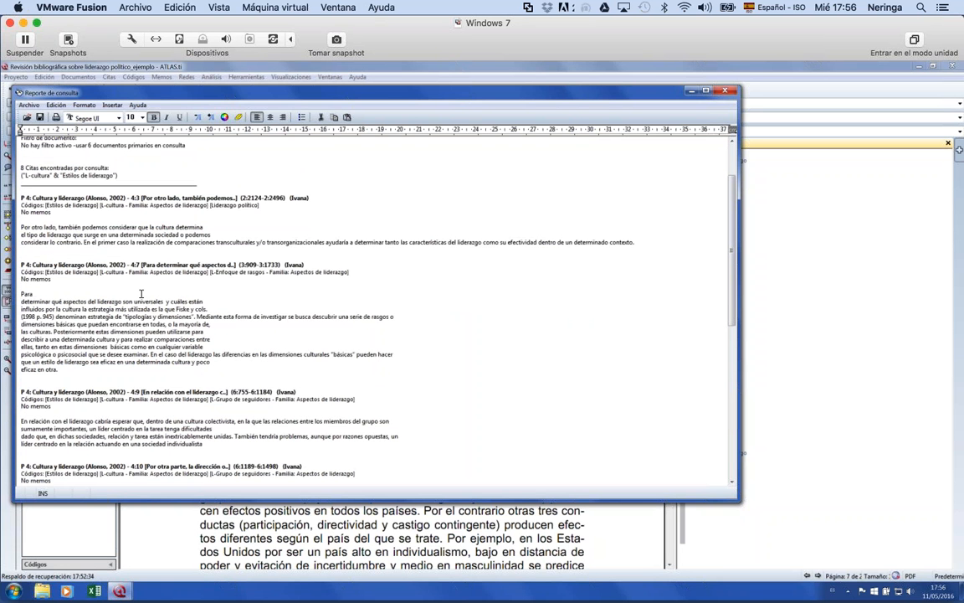
{"action": "scroll", "coordinate": [142, 294], "scroll_direction": "down", "scroll_amount": 4}
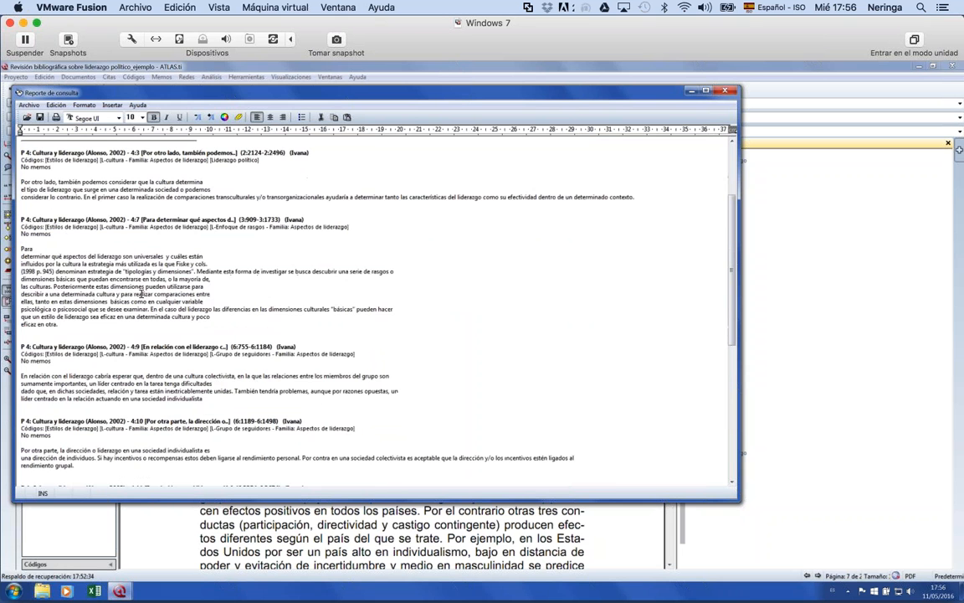
{"action": "scroll", "coordinate": [141, 293], "scroll_direction": "down", "scroll_amount": 6}
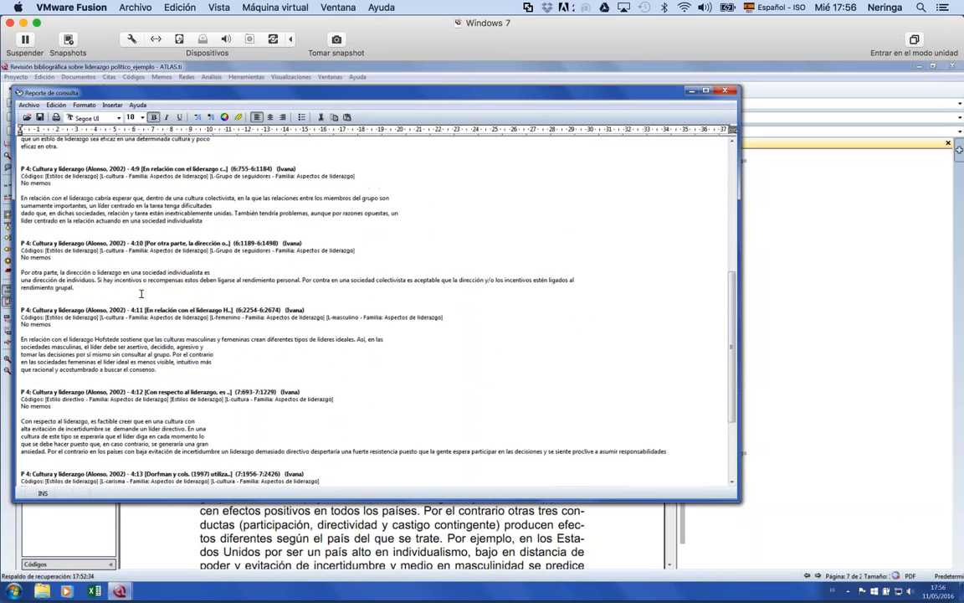
{"action": "scroll", "coordinate": [141, 294], "scroll_direction": "down", "scroll_amount": 1}
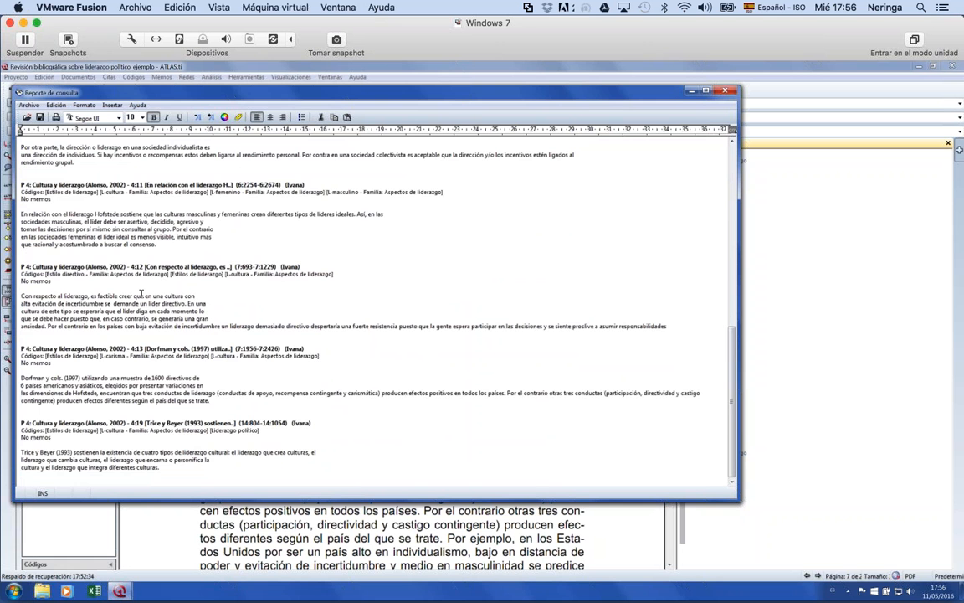
{"action": "scroll", "coordinate": [141, 293], "scroll_direction": "up", "scroll_amount": 6}
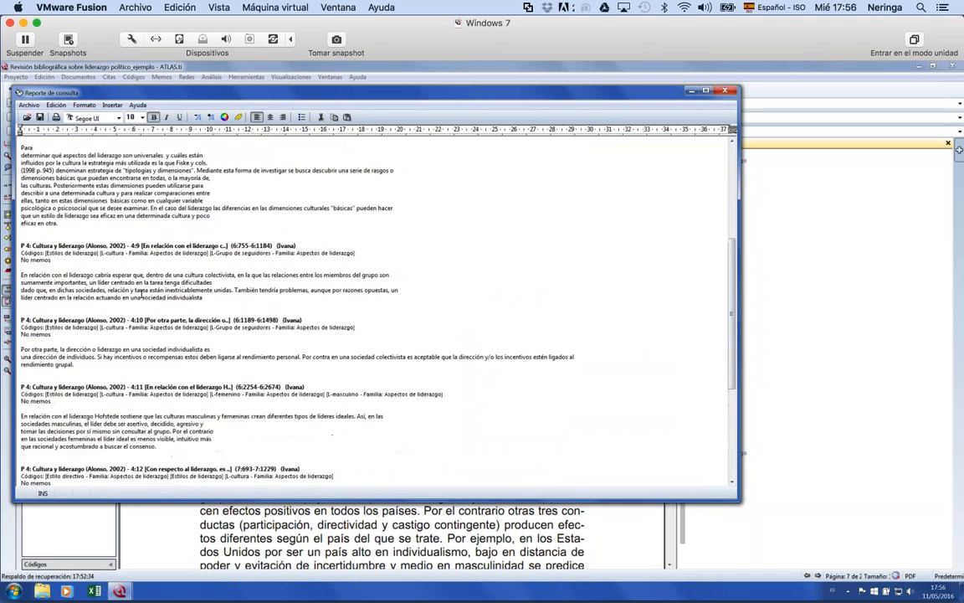
{"action": "scroll", "coordinate": [142, 294], "scroll_direction": "up", "scroll_amount": 7}
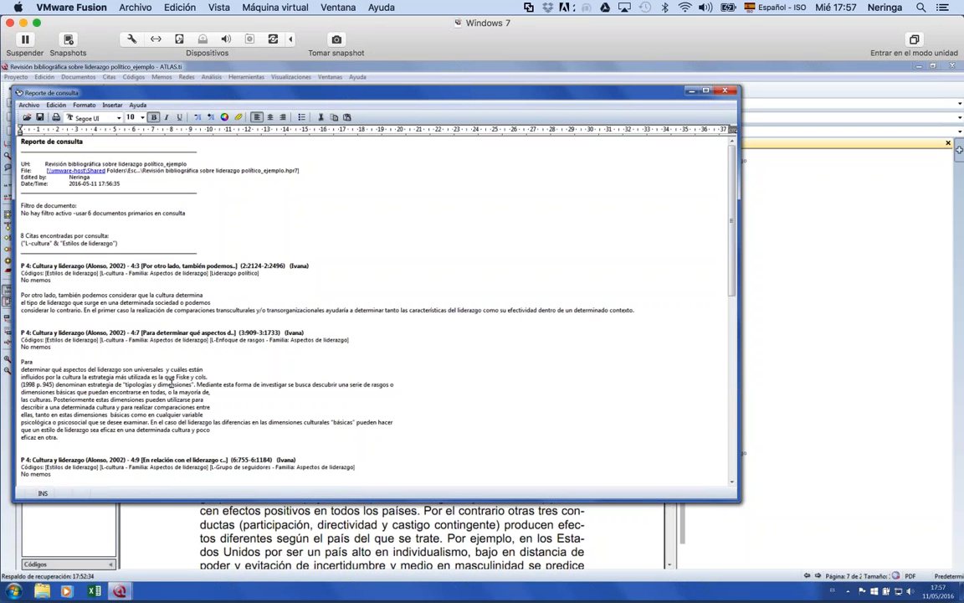
{"action": "left_click", "coordinate": [725, 90]}
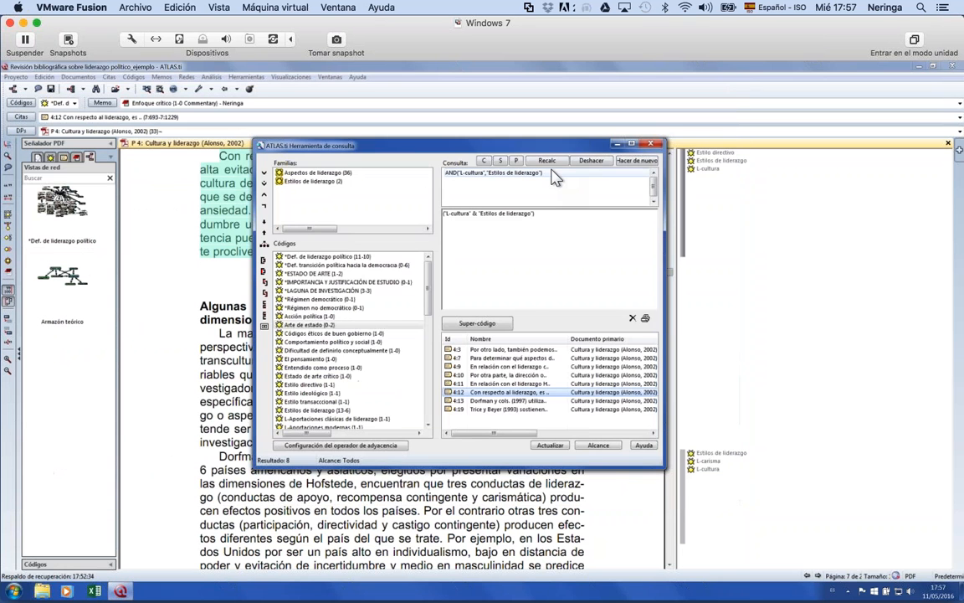
Close the query tool and open the code co-occurrence table with "*Def. de liderazgo político" as the column code.
{"action": "left_click", "coordinate": [651, 145]}
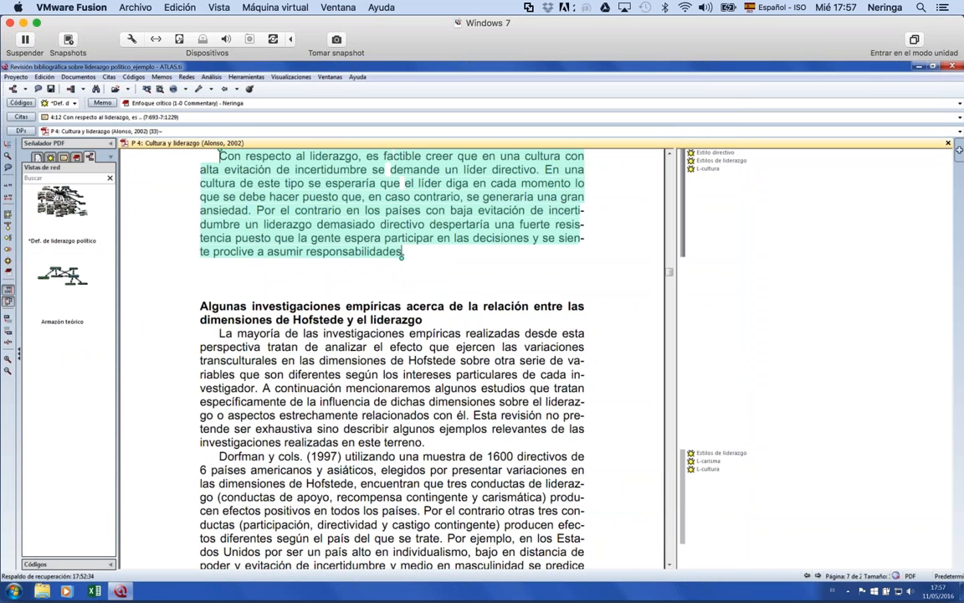
{"action": "left_click", "coordinate": [211, 76]}
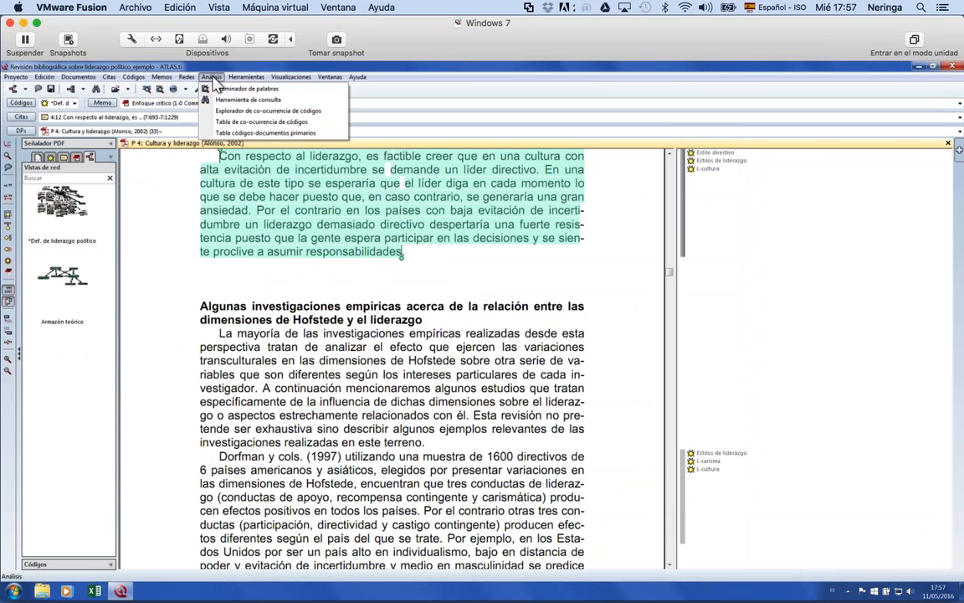
{"action": "left_click", "coordinate": [227, 123]}
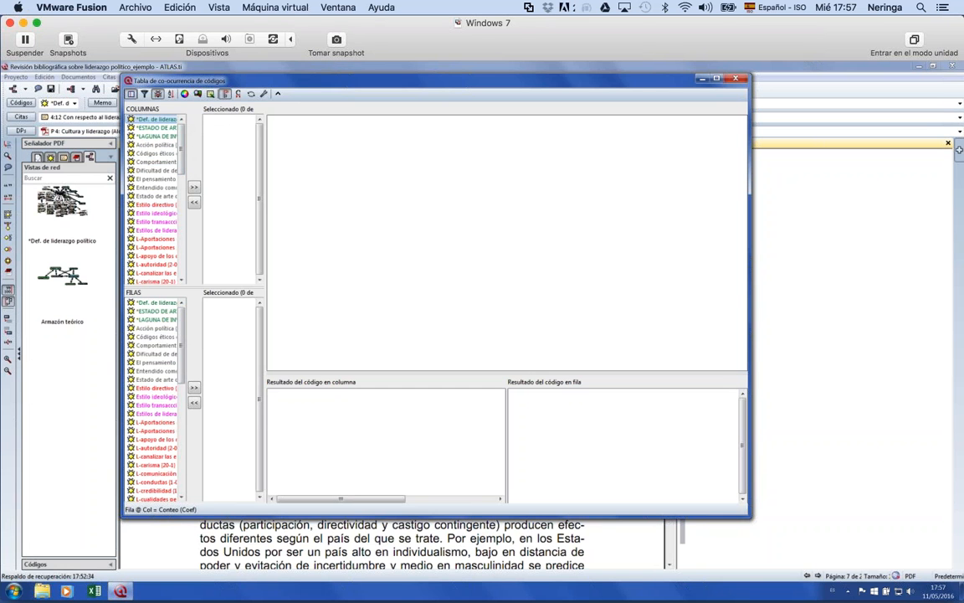
{"action": "double_click", "coordinate": [158, 128]}
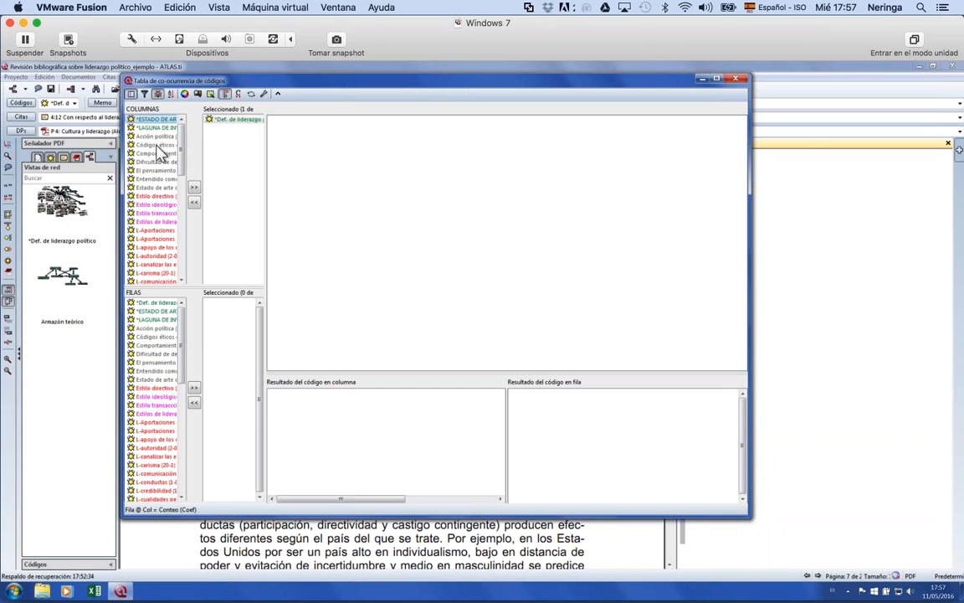
Add the 18 consecutive codes from "L-Aportaciones clásicas" through "L-fenómeno universal" as rows and calculate the co-occurrence table.
{"action": "double_click", "coordinate": [144, 430]}
{"action": "double_click", "coordinate": [144, 422]}
{"action": "double_click", "coordinate": [144, 422]}
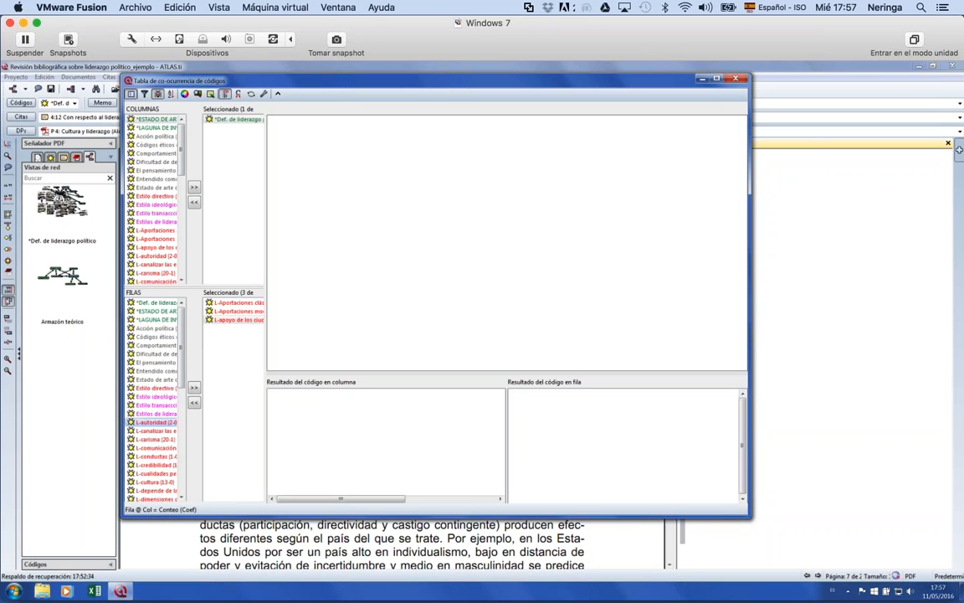
{"action": "double_click", "coordinate": [144, 422]}
{"action": "double_click", "coordinate": [144, 422]}
{"action": "double_click", "coordinate": [144, 422]}
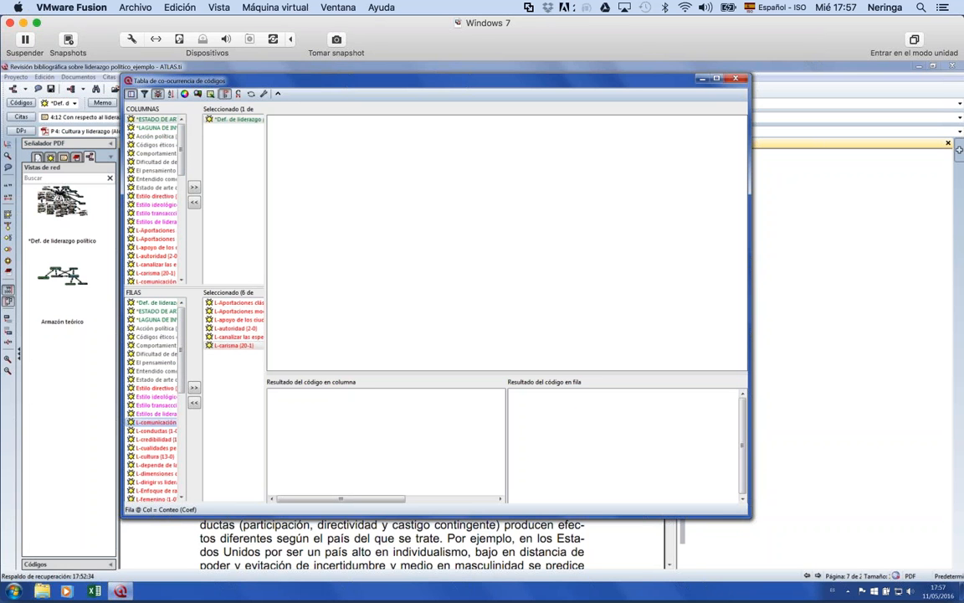
{"action": "double_click", "coordinate": [144, 422]}
{"action": "double_click", "coordinate": [144, 422]}
{"action": "double_click", "coordinate": [144, 422]}
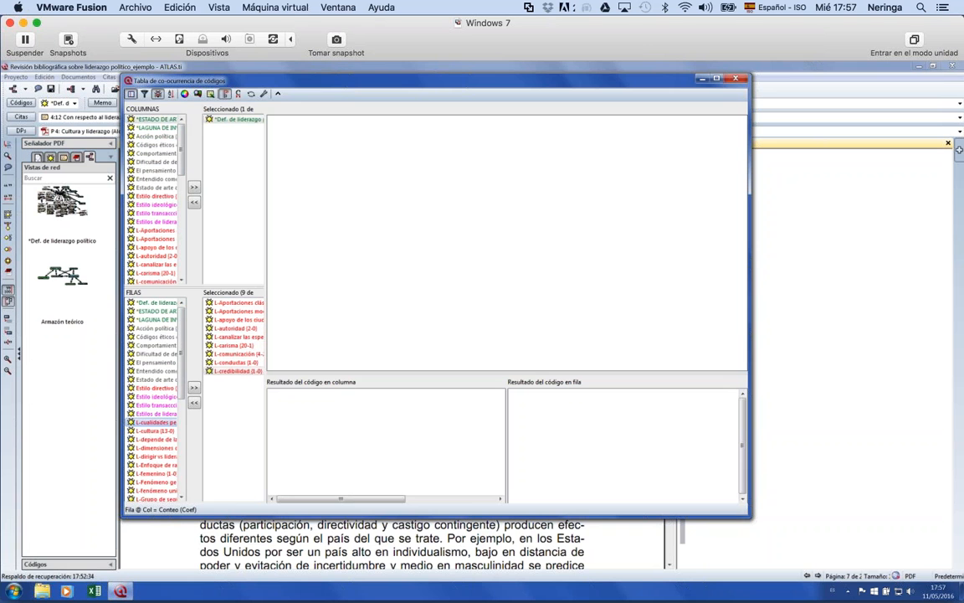
{"action": "double_click", "coordinate": [144, 421]}
{"action": "double_click", "coordinate": [144, 422]}
{"action": "double_click", "coordinate": [144, 422]}
{"action": "double_click", "coordinate": [144, 422]}
{"action": "double_click", "coordinate": [144, 422]}
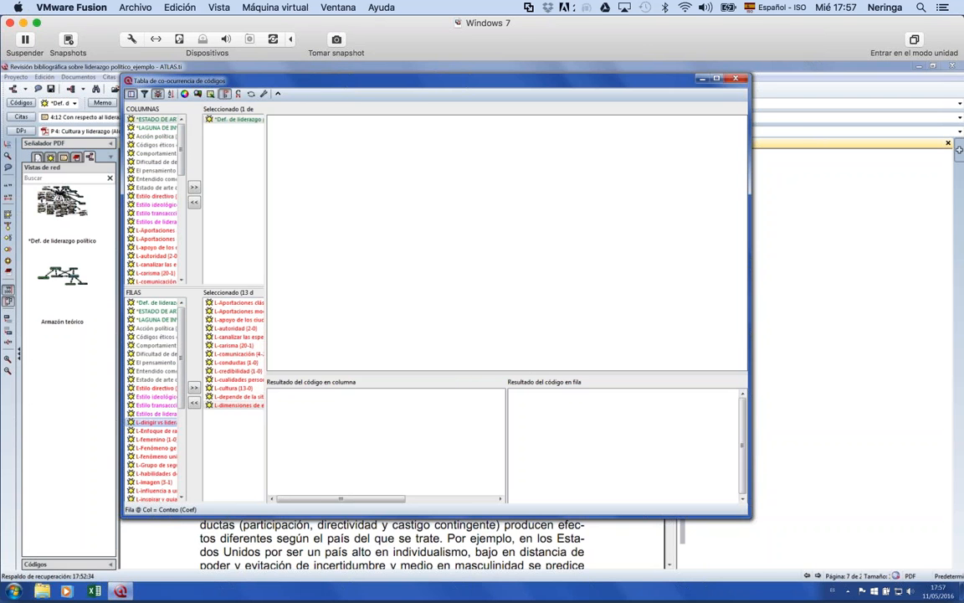
{"action": "double_click", "coordinate": [144, 422]}
{"action": "double_click", "coordinate": [144, 421]}
{"action": "double_click", "coordinate": [144, 422]}
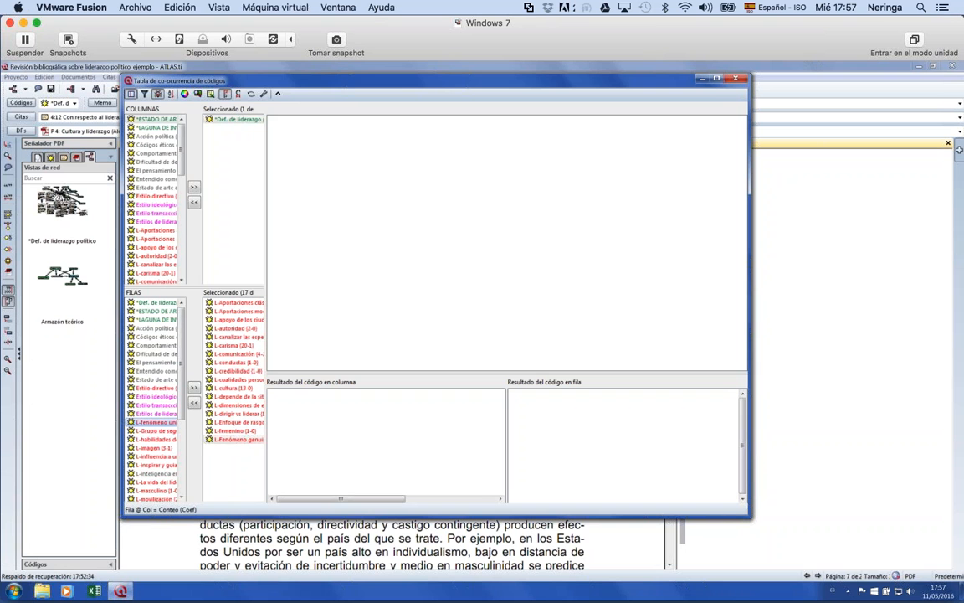
{"action": "double_click", "coordinate": [144, 422]}
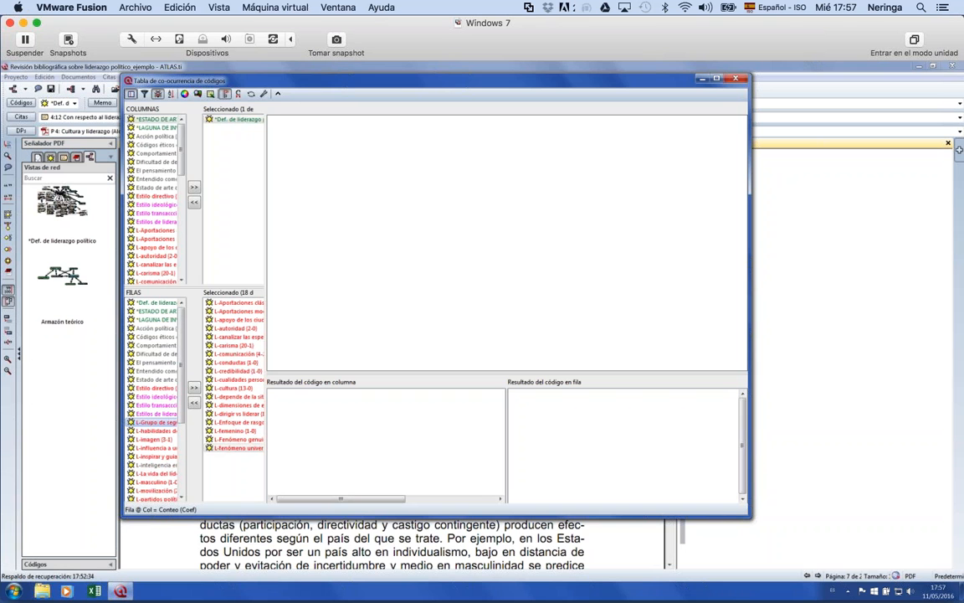
{"action": "left_click", "coordinate": [227, 92]}
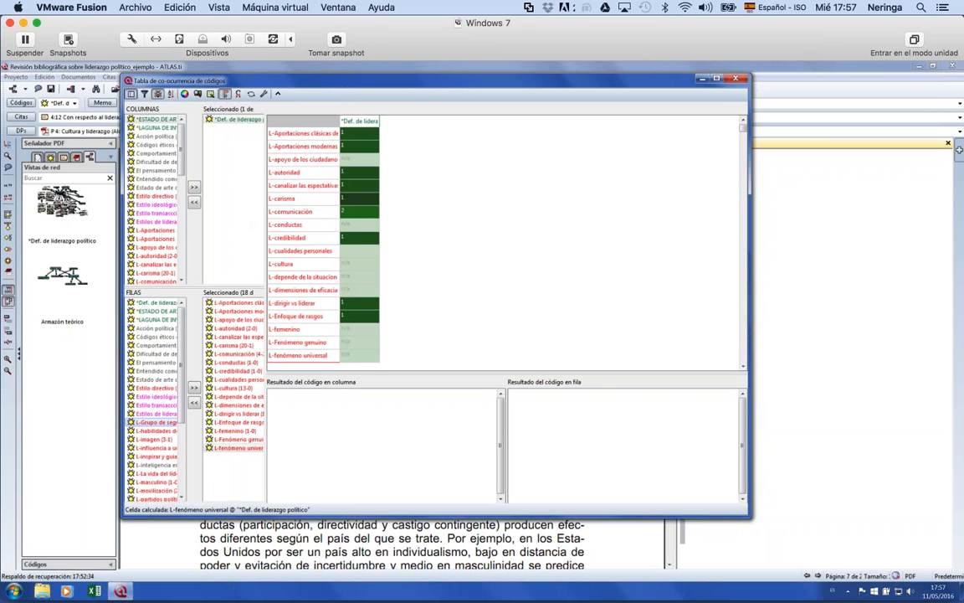
View the quotations shared by "L-comunicación" and "*Def. de liderazgo político", show quotation 3:4 in its document, and close the co-occurrence table.
{"action": "mouse_move", "coordinate": [358, 228]}
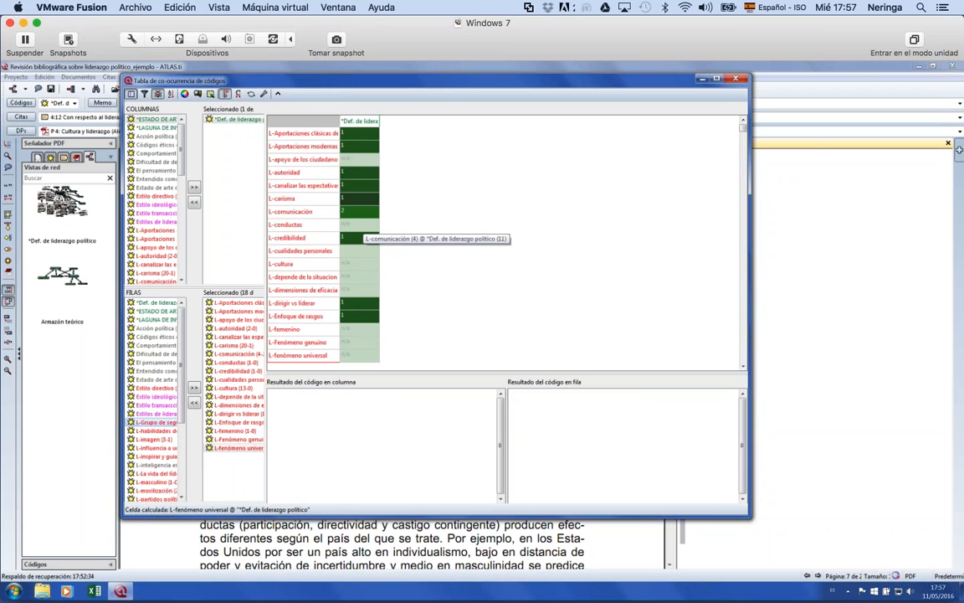
{"action": "left_click", "coordinate": [360, 211]}
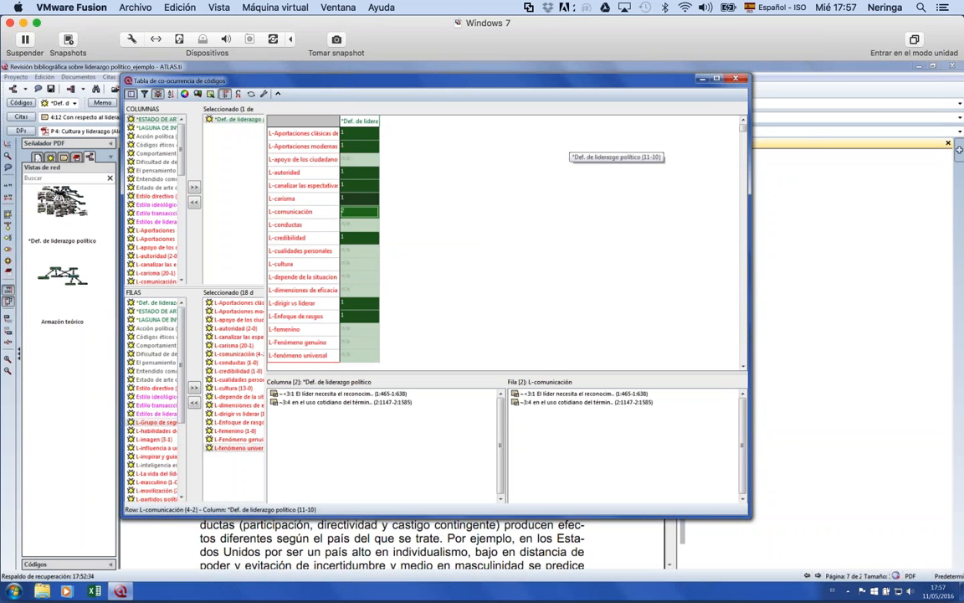
{"action": "left_click_drag", "start_coordinate": [379, 117], "coordinate": [489, 117]}
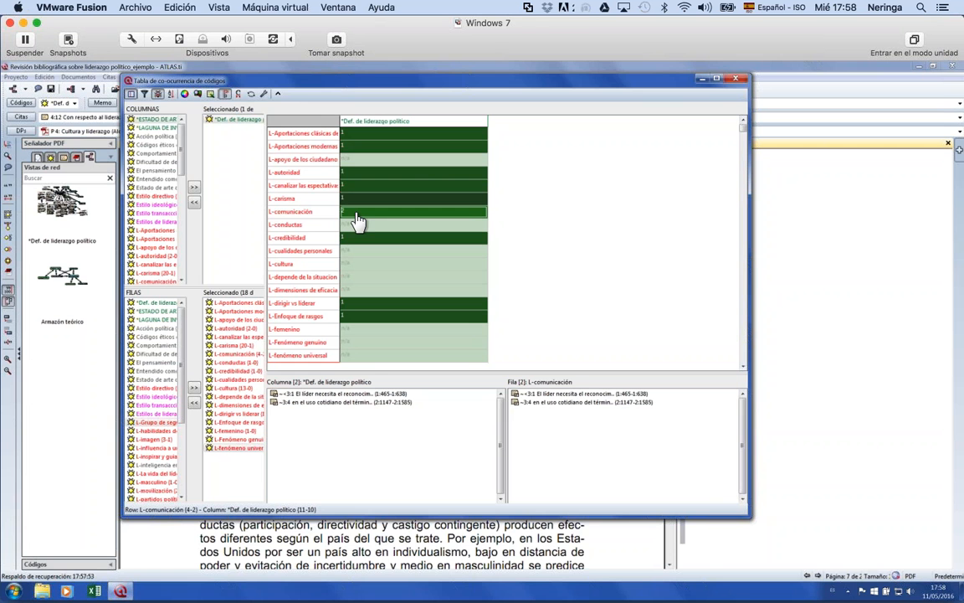
{"action": "left_click", "coordinate": [345, 403]}
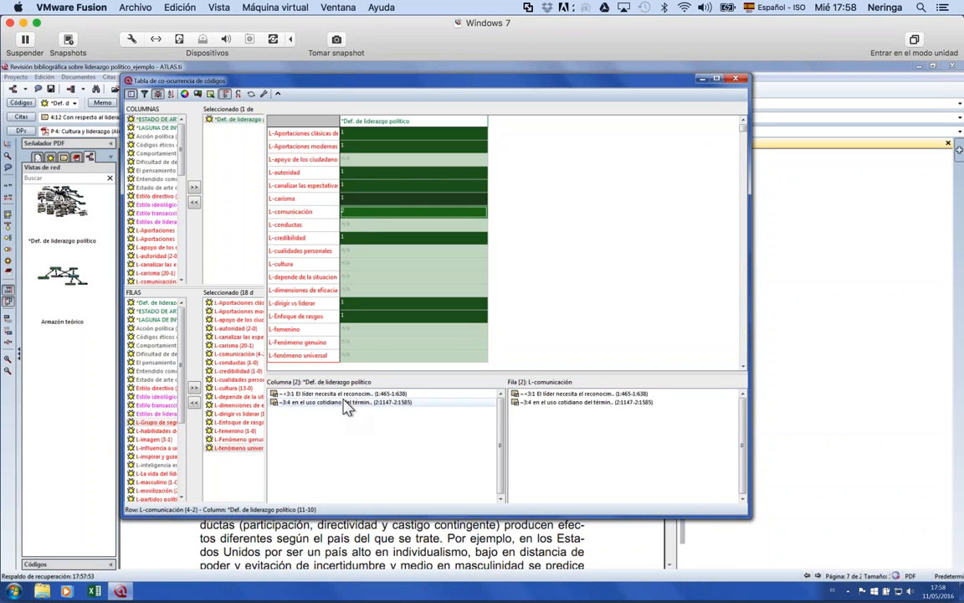
{"action": "left_click", "coordinate": [332, 392]}
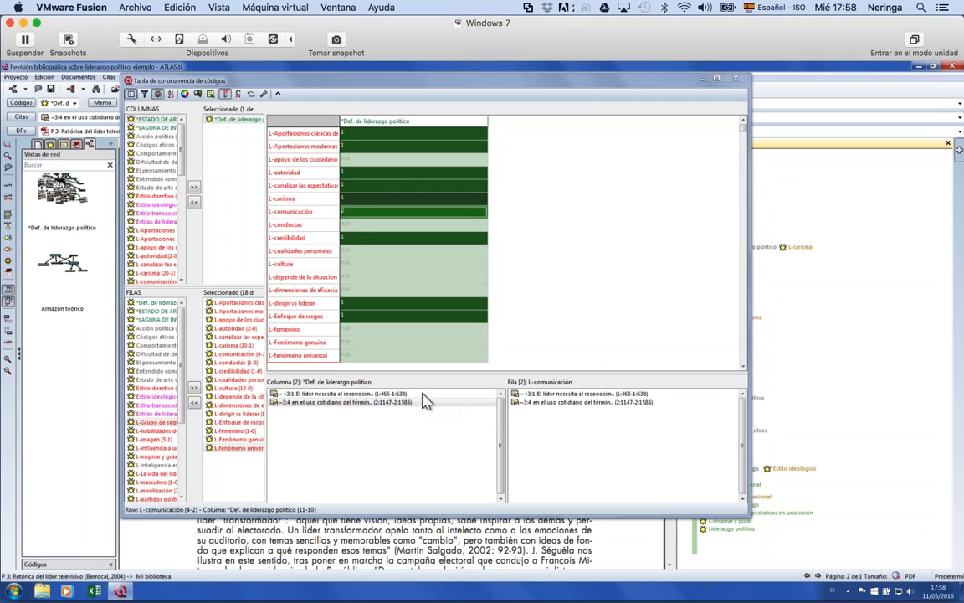
{"action": "left_click", "coordinate": [736, 80]}
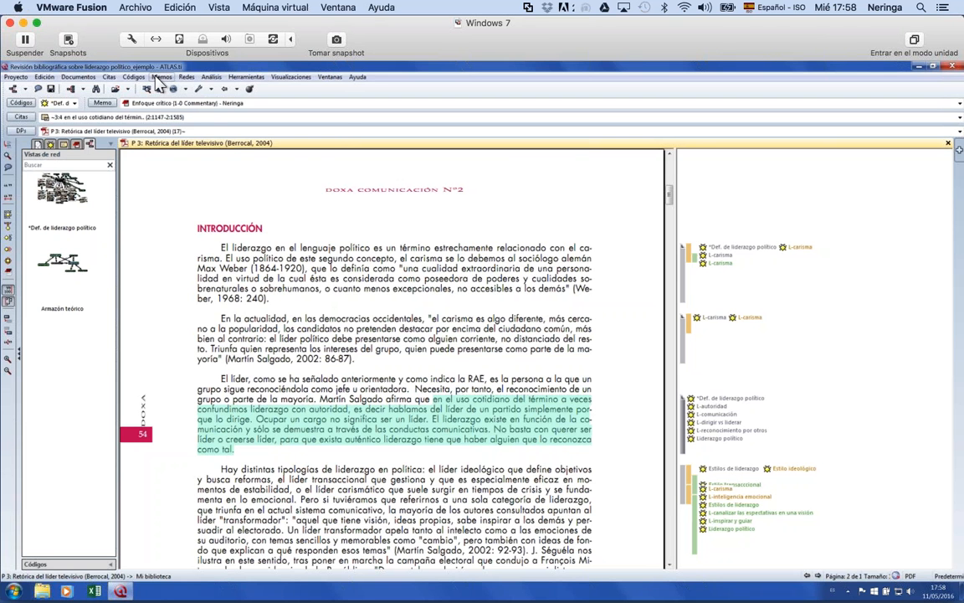
Open the codes-primary documents table and include the code "*Def. de liderazgo político".
{"action": "left_click", "coordinate": [205, 78]}
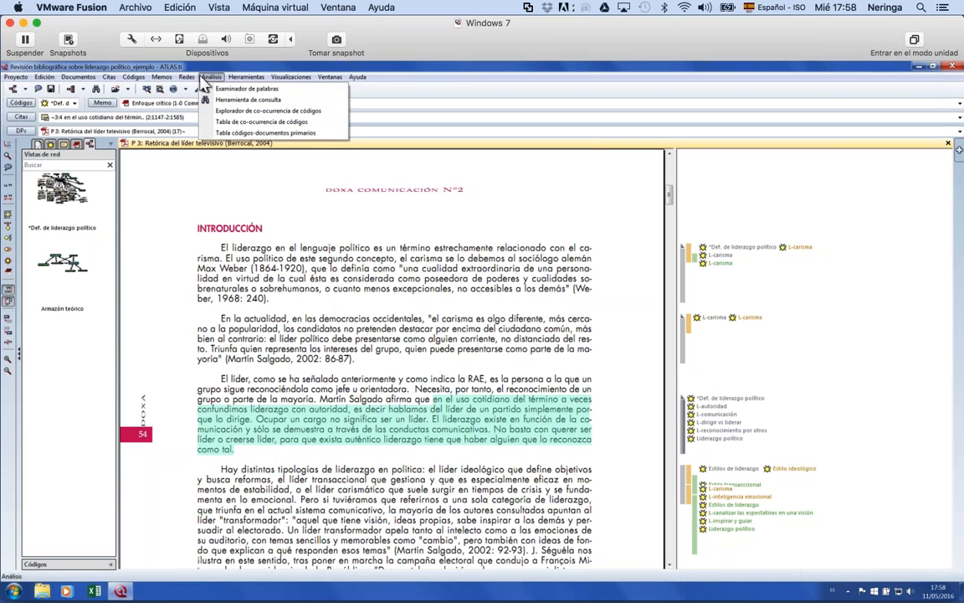
{"action": "left_click", "coordinate": [231, 134]}
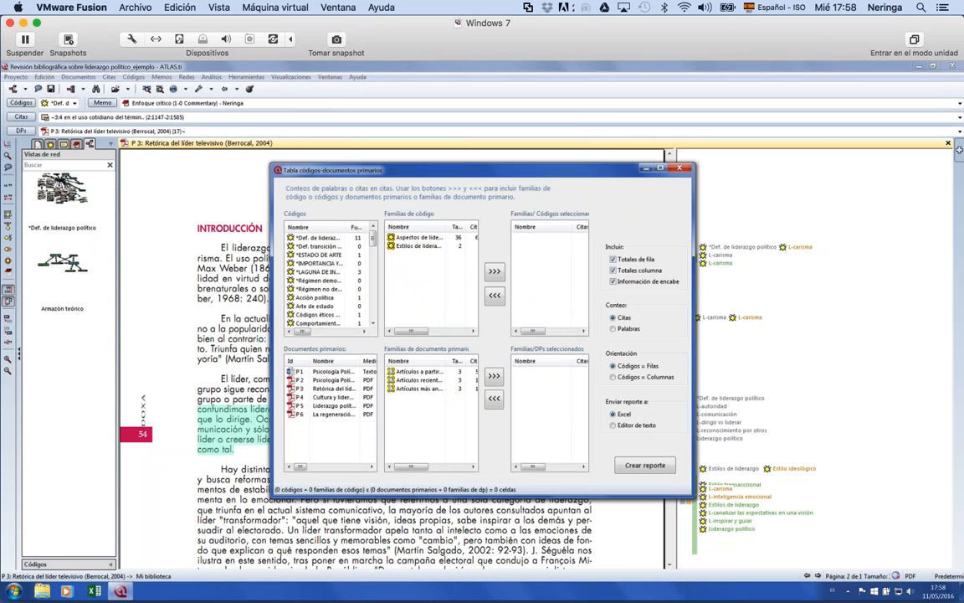
{"action": "left_click_drag", "start_coordinate": [322, 170], "coordinate": [232, 151]}
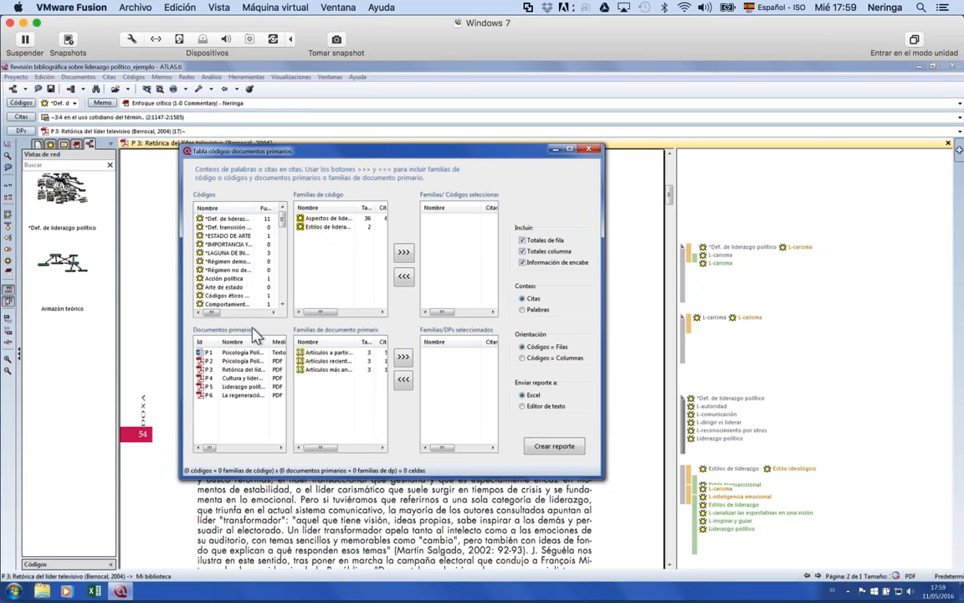
{"action": "double_click", "coordinate": [226, 219]}
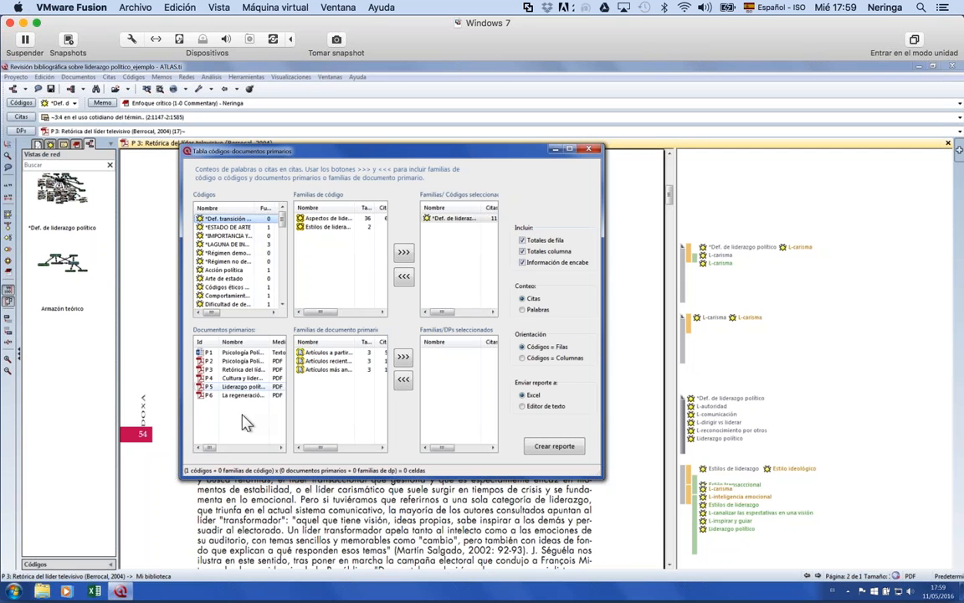
Include all six primary documents, P1 through P6, in the codes-primary documents table.
{"action": "double_click", "coordinate": [241, 353]}
{"action": "double_click", "coordinate": [240, 354]}
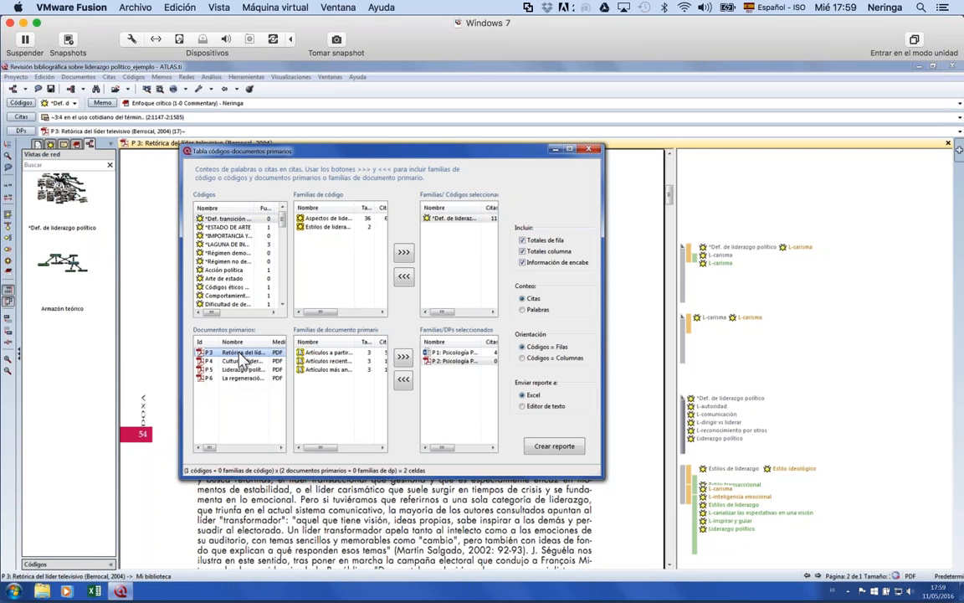
{"action": "double_click", "coordinate": [240, 353]}
{"action": "double_click", "coordinate": [241, 353]}
{"action": "double_click", "coordinate": [241, 353]}
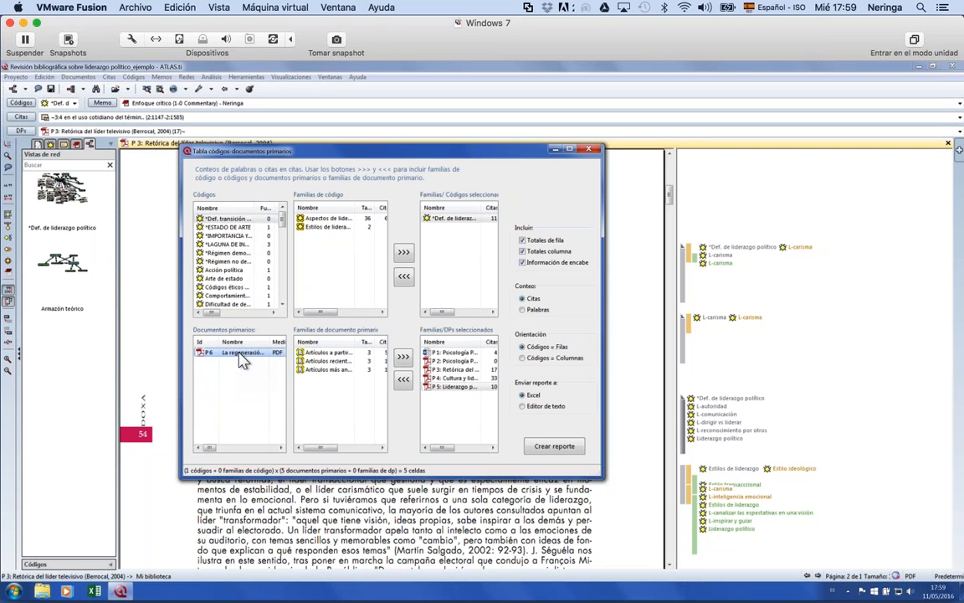
{"action": "double_click", "coordinate": [241, 354]}
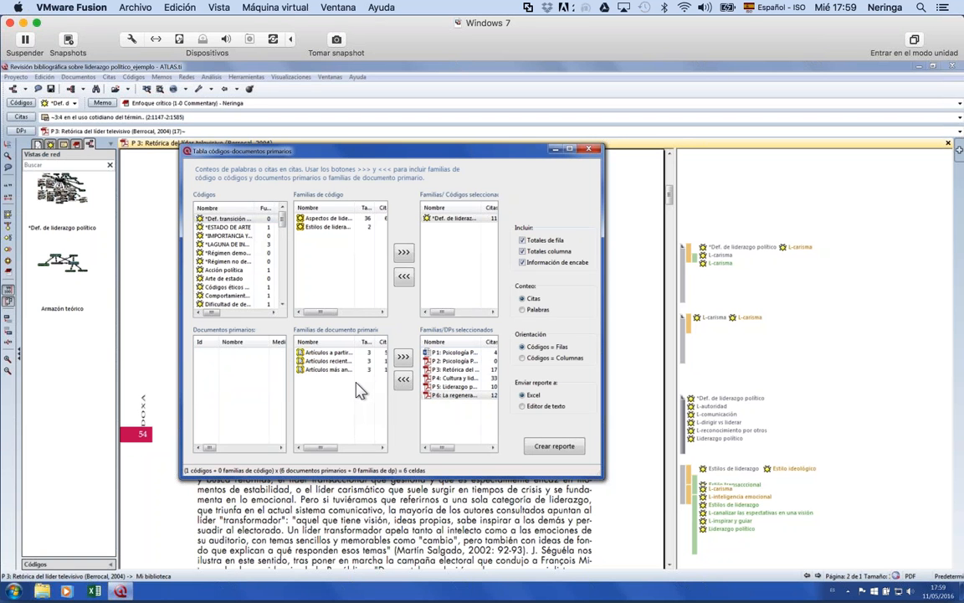
Create the quotation-count report in the text editor, and close both the report and the codes-primary documents table.
{"action": "left_click", "coordinate": [523, 406]}
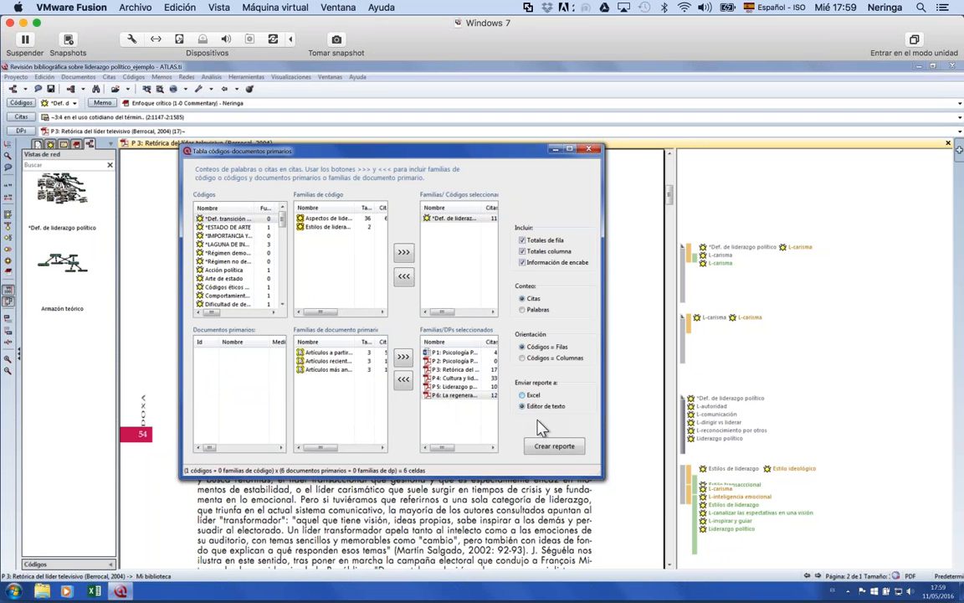
{"action": "left_click", "coordinate": [552, 447]}
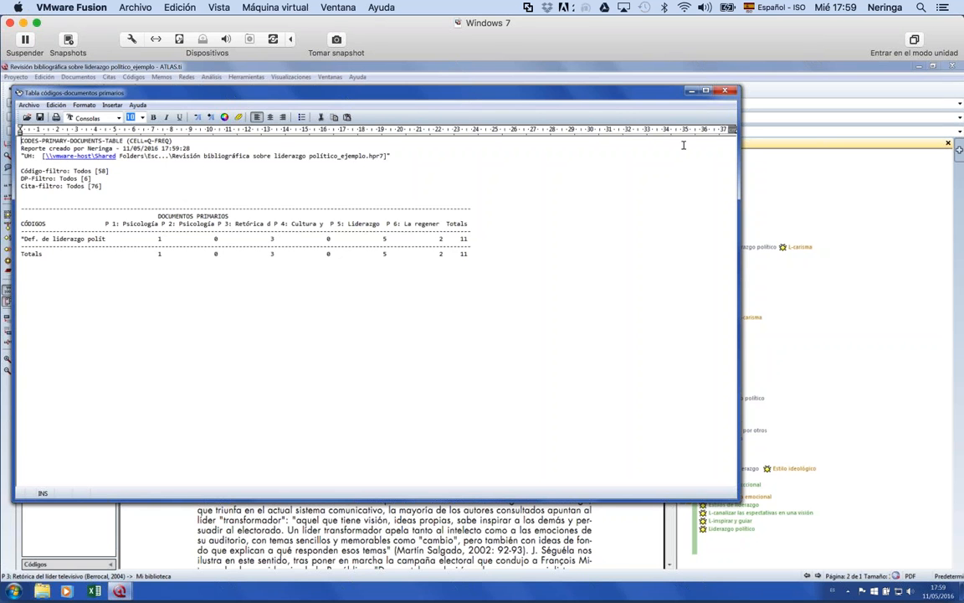
{"action": "left_click", "coordinate": [725, 90]}
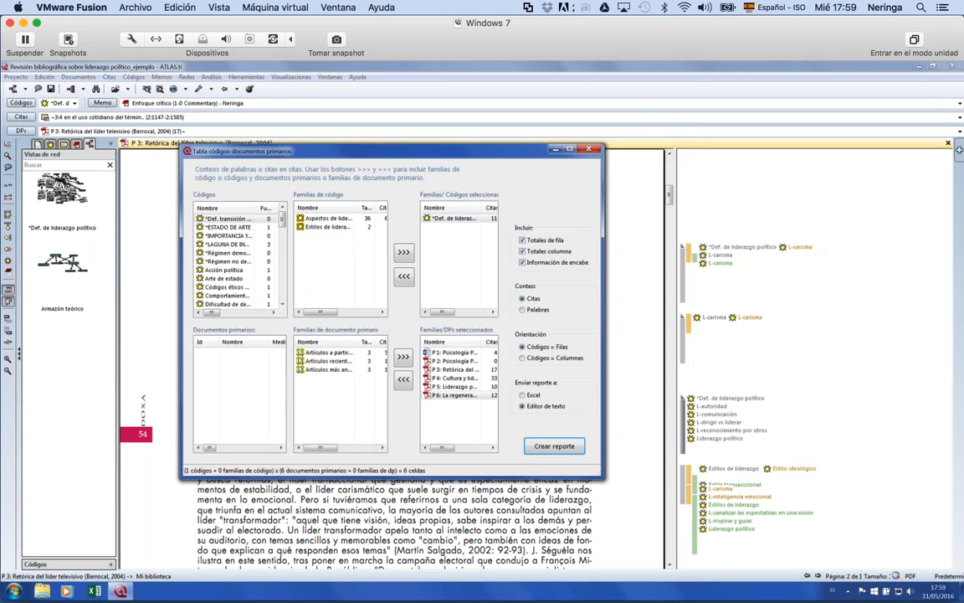
{"action": "left_click", "coordinate": [590, 149]}
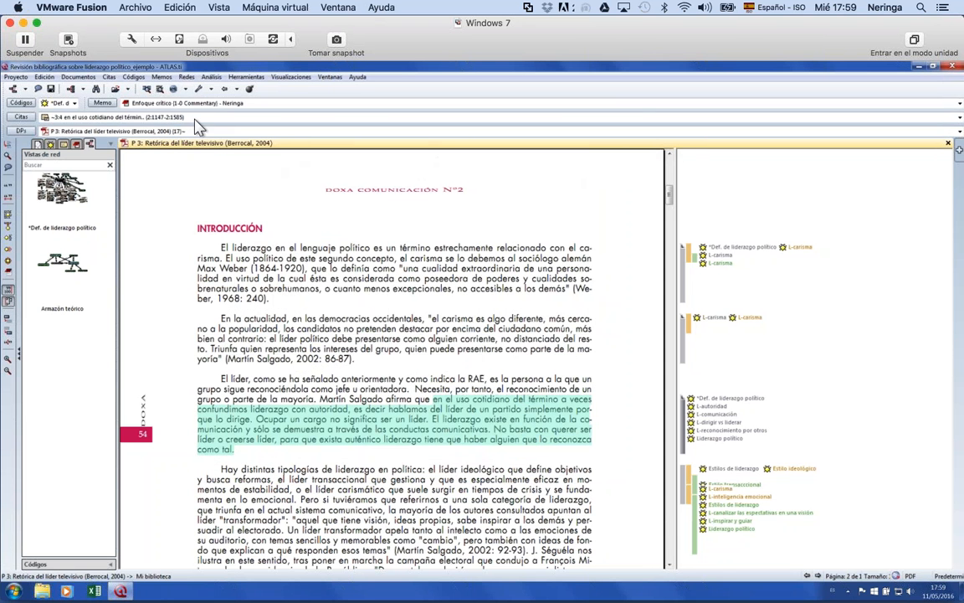
Read the memos "Diario de investigación" and "Dificultad de definir el concepto de liderazgo" in the memo manager, enlarging its text area.
{"action": "left_click", "coordinate": [102, 102]}
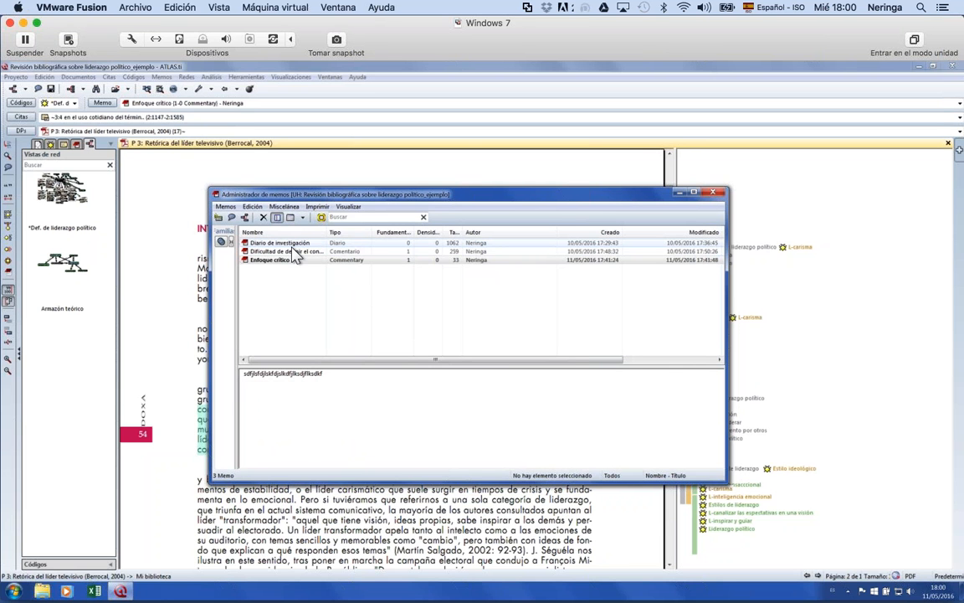
{"action": "left_click", "coordinate": [284, 243]}
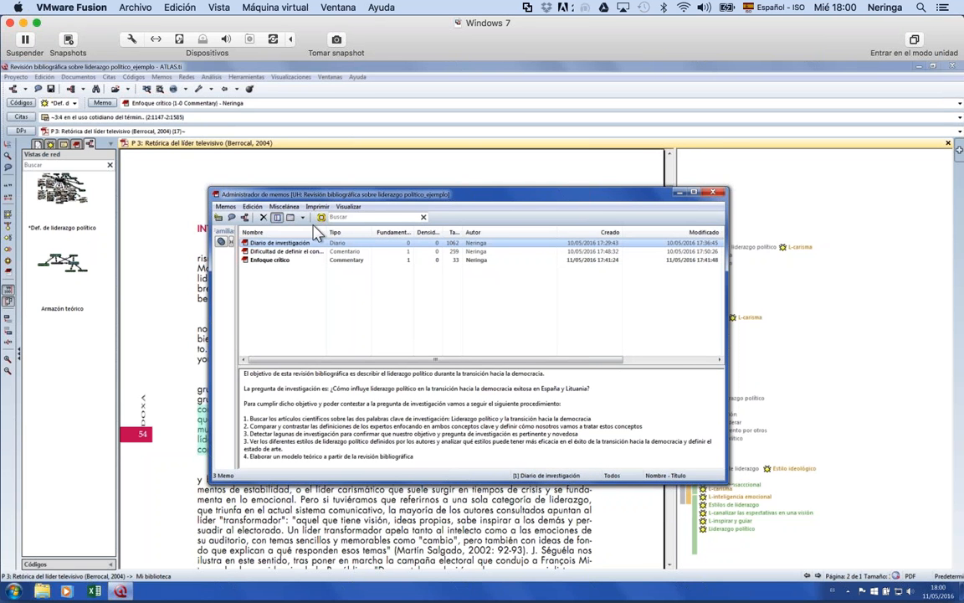
{"action": "left_click_drag", "start_coordinate": [323, 194], "coordinate": [295, 140]}
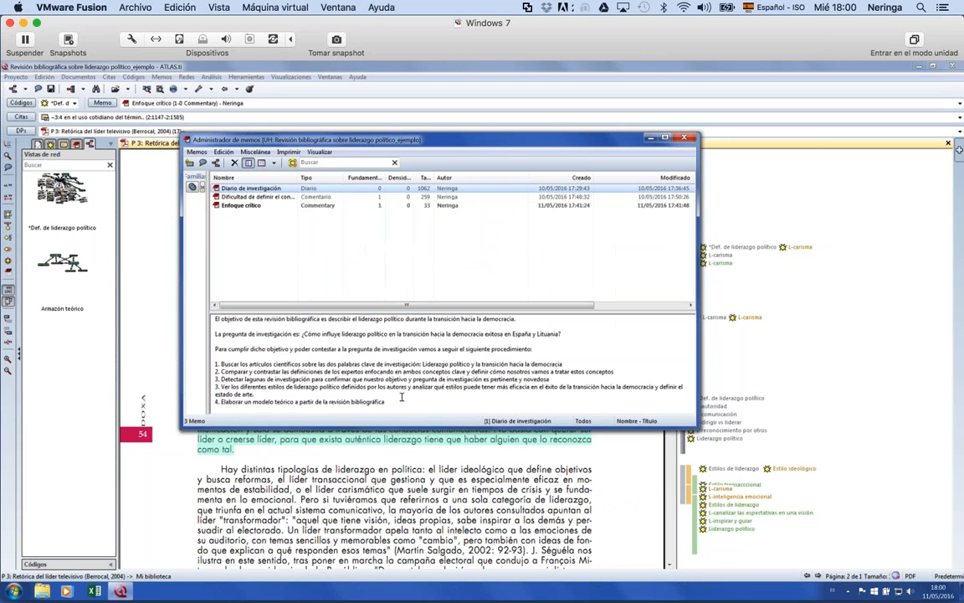
{"action": "left_click_drag", "start_coordinate": [696, 428], "coordinate": [706, 501]}
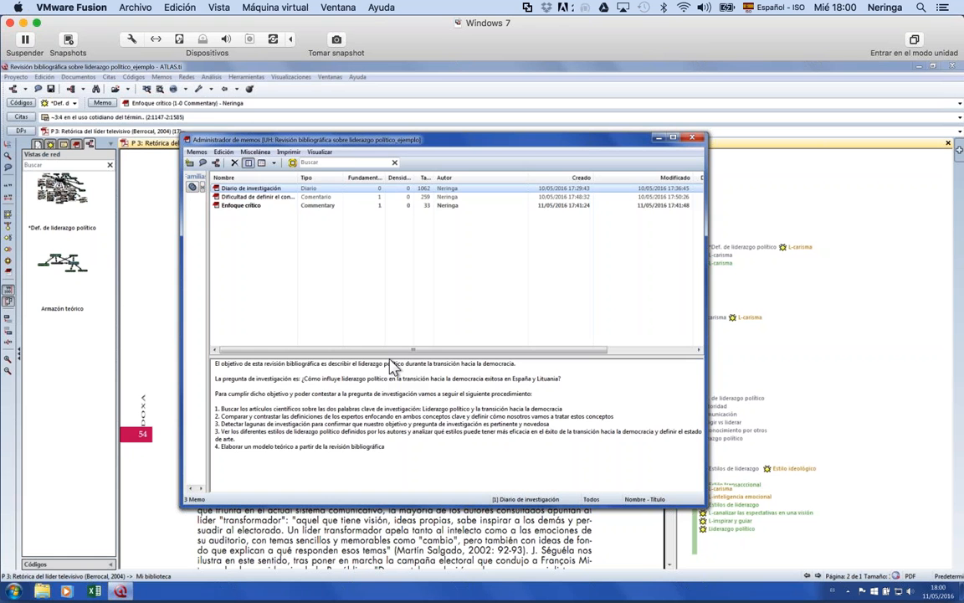
{"action": "left_click_drag", "start_coordinate": [384, 351], "coordinate": [379, 290]}
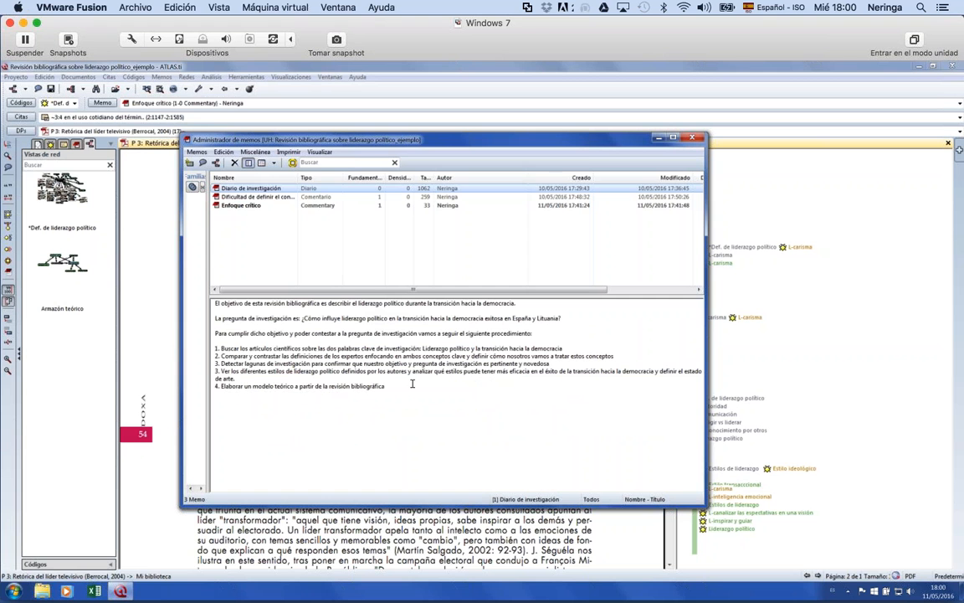
{"action": "left_click", "coordinate": [276, 405]}
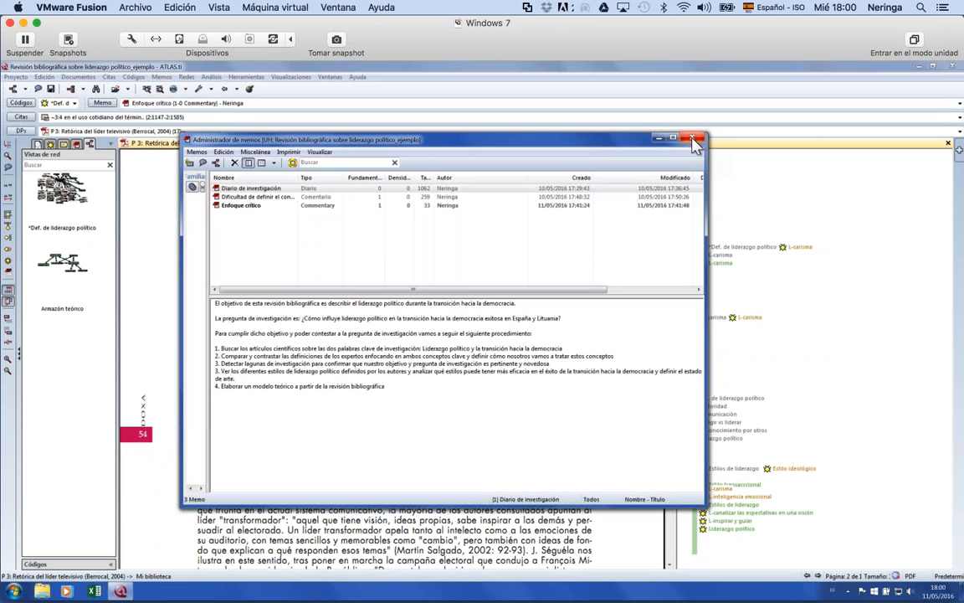
{"action": "left_click", "coordinate": [314, 198]}
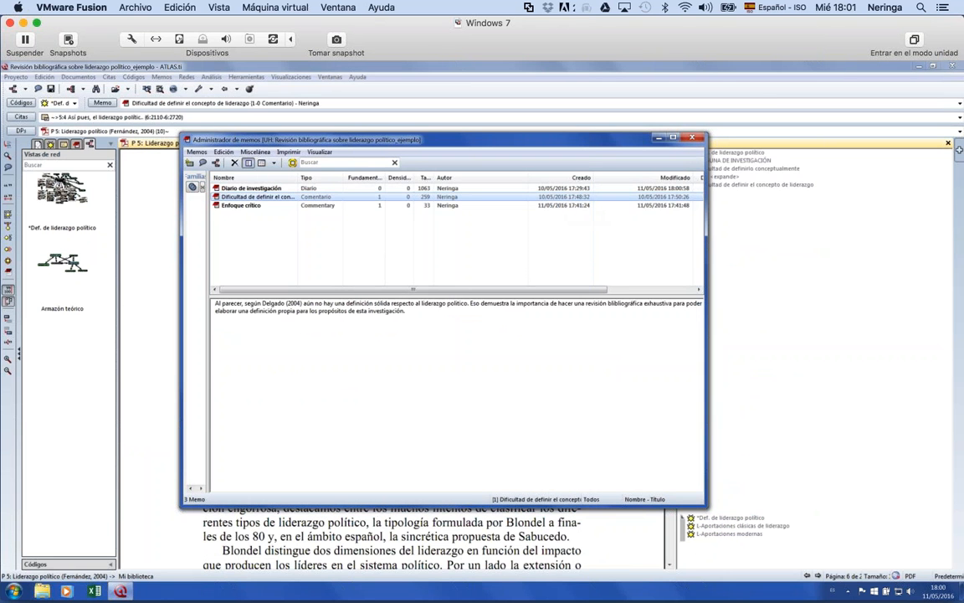
Close the memo manager and open the "*Def. de liderazgo político" network view in a maximized window.
{"action": "left_click", "coordinate": [693, 137]}
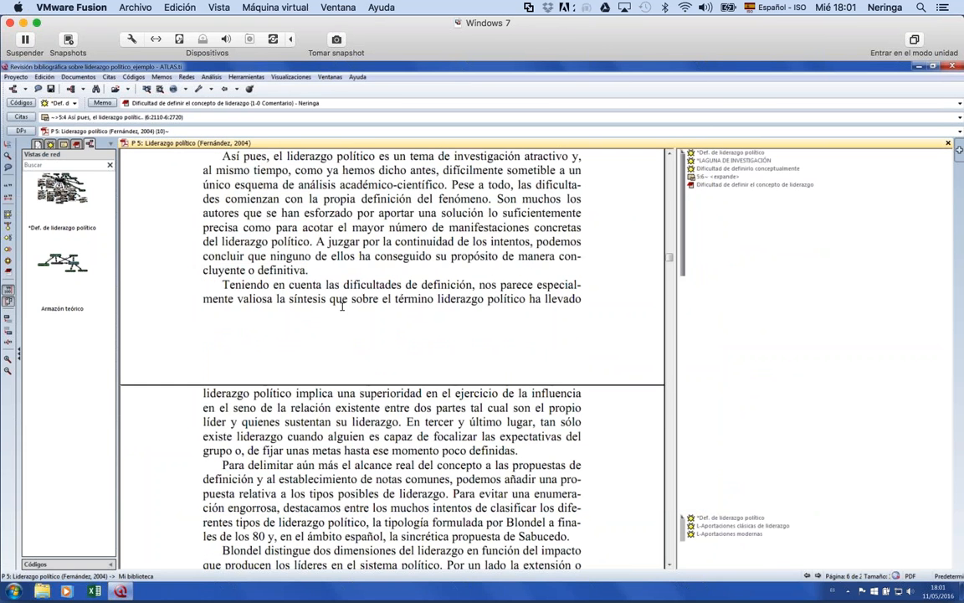
{"action": "scroll", "coordinate": [342, 306], "scroll_direction": "up", "scroll_amount": 1}
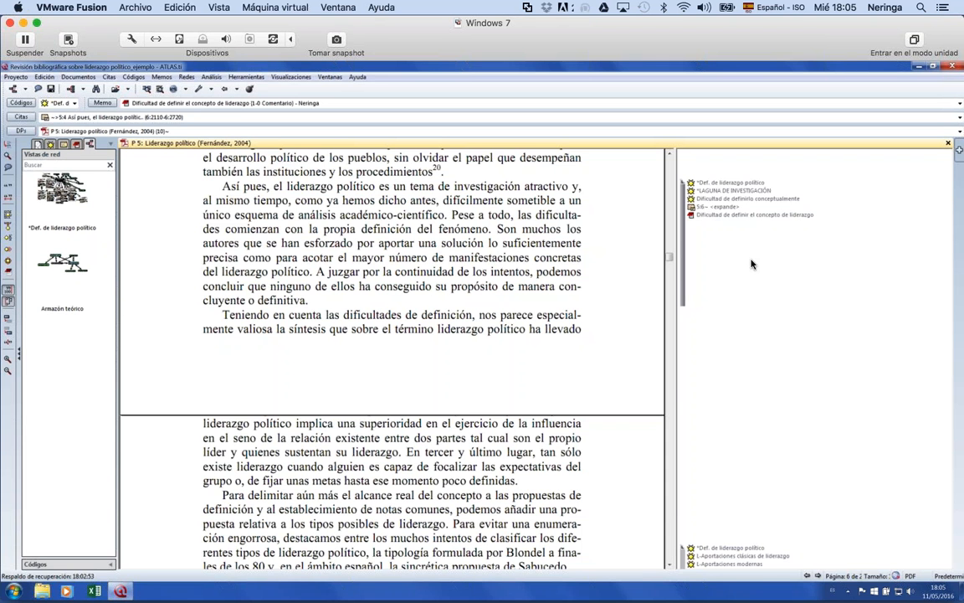
{"action": "left_click", "coordinate": [60, 186]}
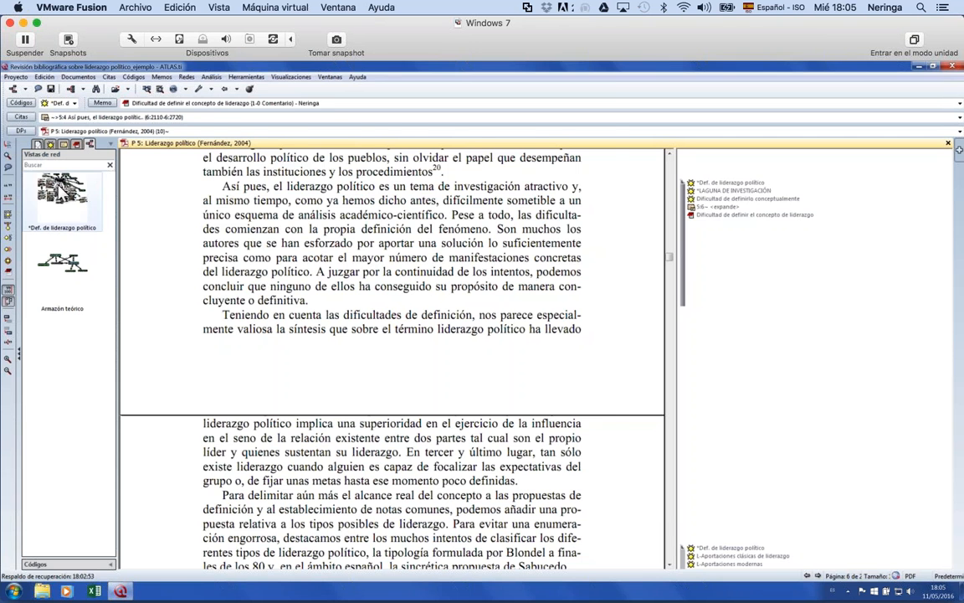
{"action": "double_click", "coordinate": [60, 182]}
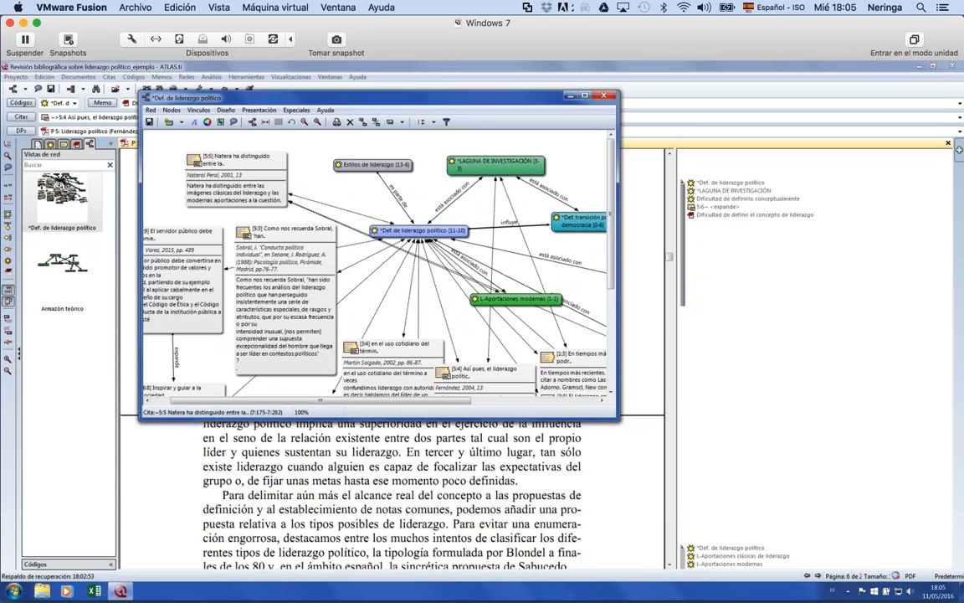
{"action": "left_click", "coordinate": [586, 97]}
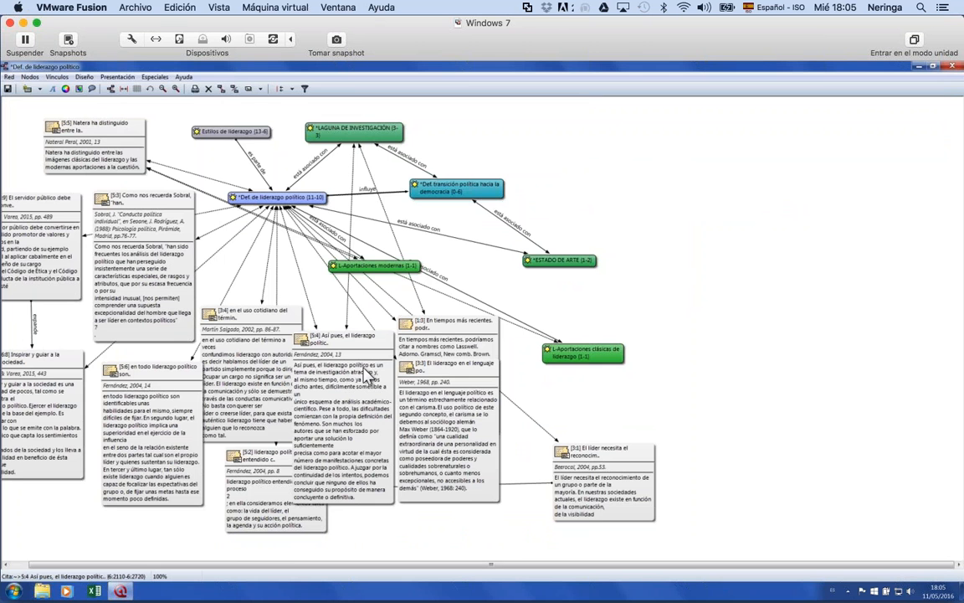
Reposition the quotation nodes 3:3, 5:4 and 3:4 in the network view to reduce their overlap.
{"action": "left_click_drag", "start_coordinate": [427, 365], "coordinate": [453, 401]}
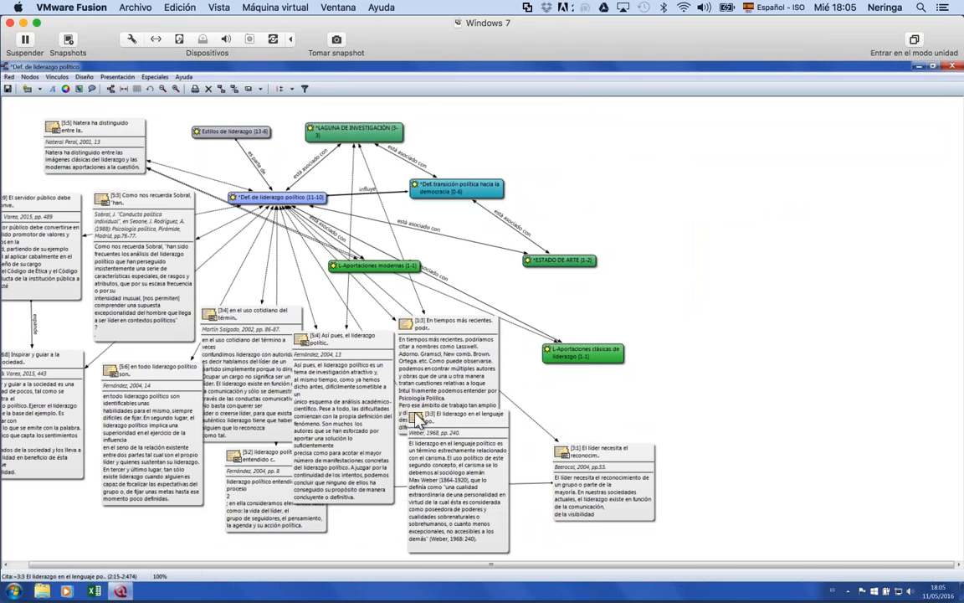
{"action": "left_click_drag", "start_coordinate": [368, 408], "coordinate": [368, 423]}
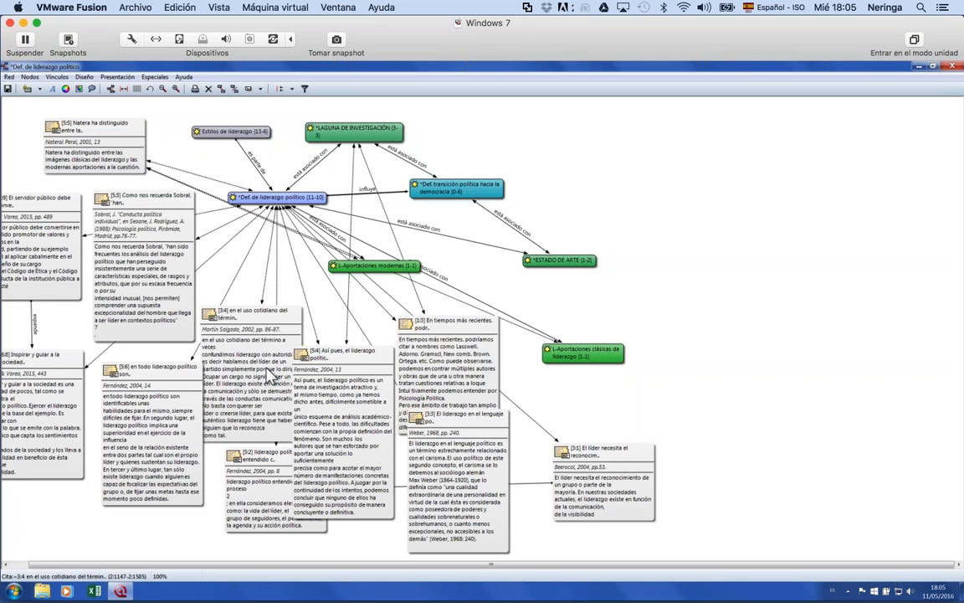
{"action": "left_click_drag", "start_coordinate": [239, 334], "coordinate": [240, 285]}
{"action": "left_click_drag", "start_coordinate": [320, 386], "coordinate": [341, 372]}
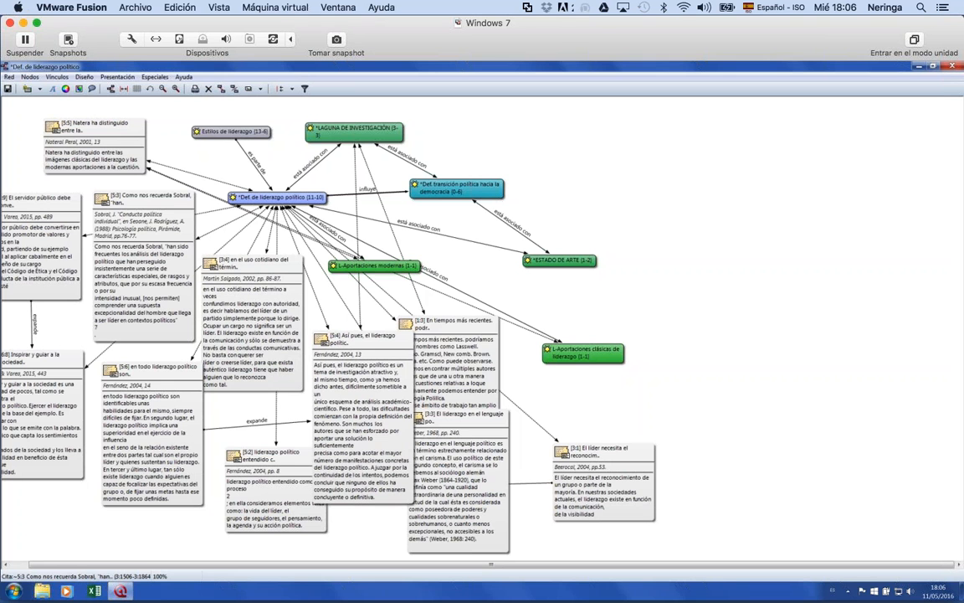
Export the network view to the desktop as a Portable Network Graphics file named "Def. de liderazgo político".
{"action": "left_click", "coordinate": [13, 78]}
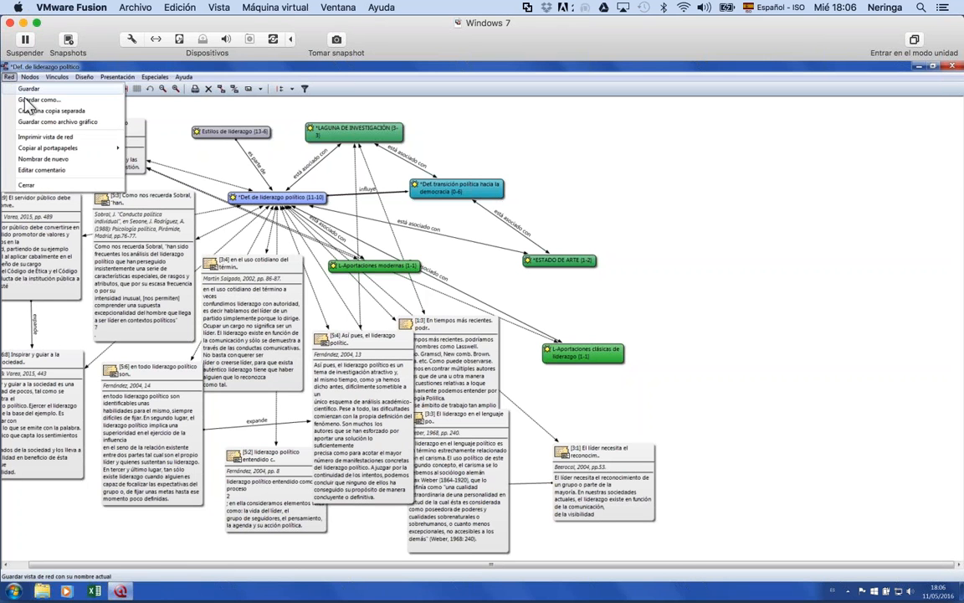
{"action": "left_click", "coordinate": [40, 127]}
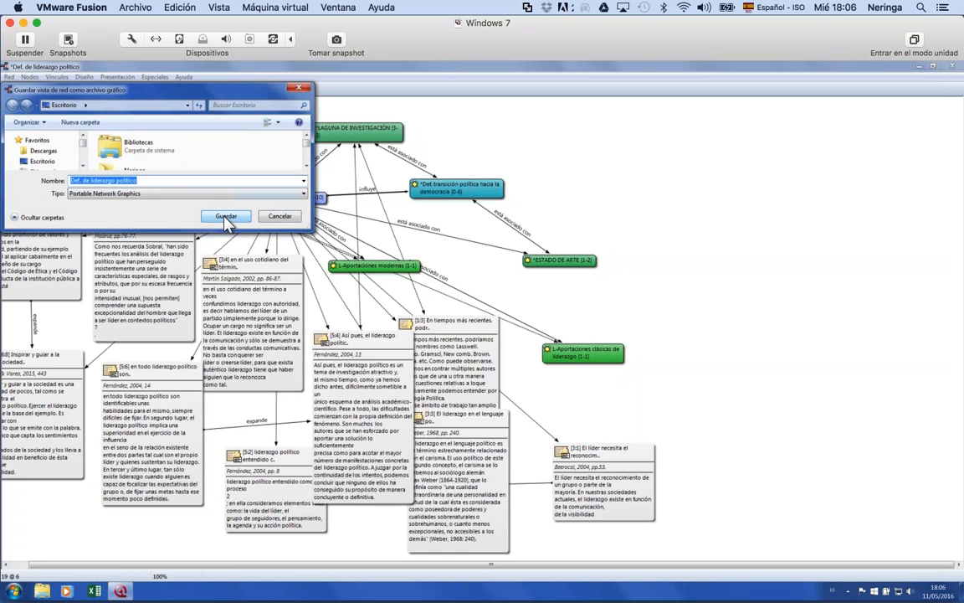
{"action": "left_click", "coordinate": [222, 217]}
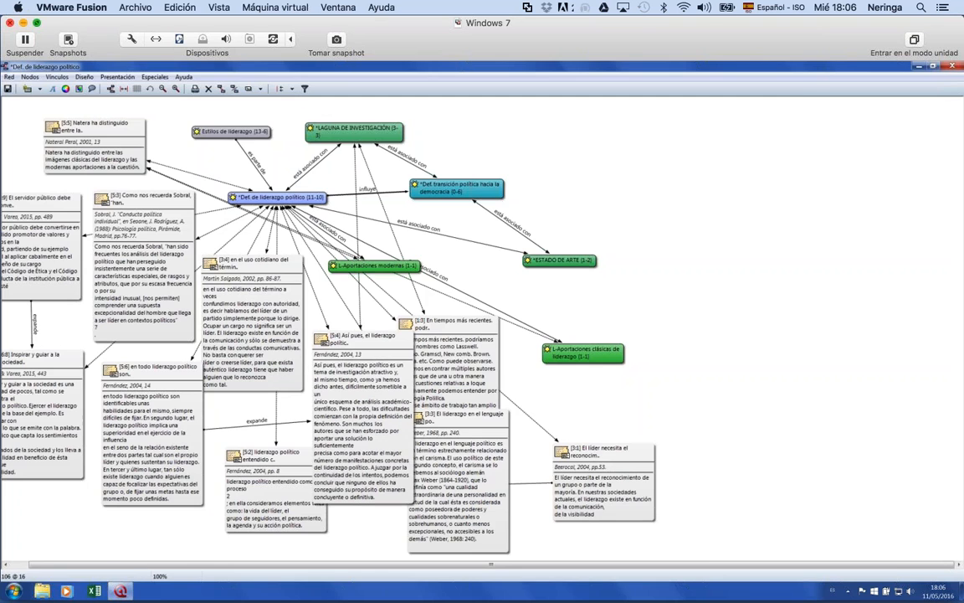
Switch to Pages, create a blank document and place the exported "Def. de liderazgo político" PNG image in it.
{"action": "left_click", "coordinate": [24, 23]}
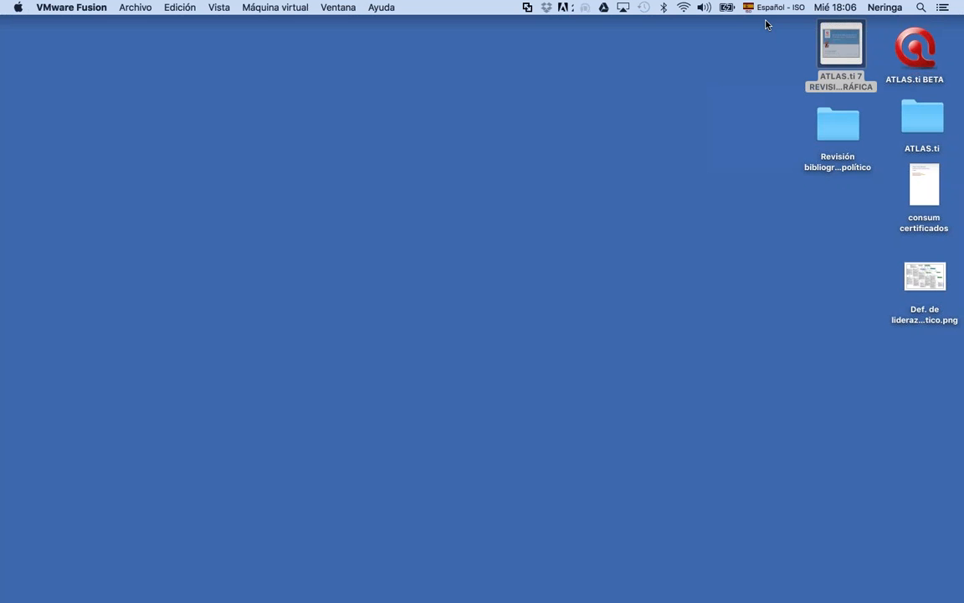
{"action": "mouse_move", "coordinate": [471, 582]}
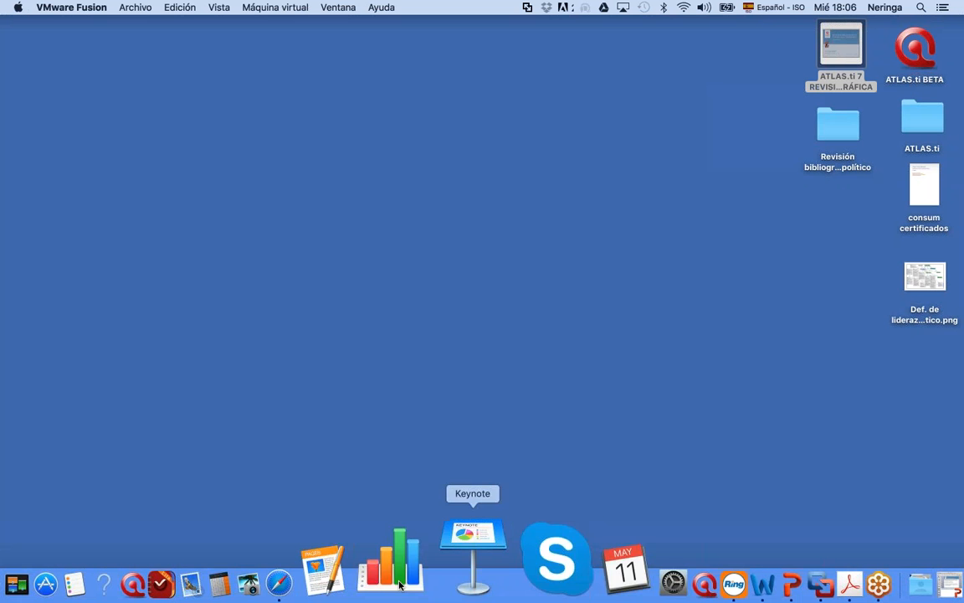
{"action": "left_click", "coordinate": [423, 578]}
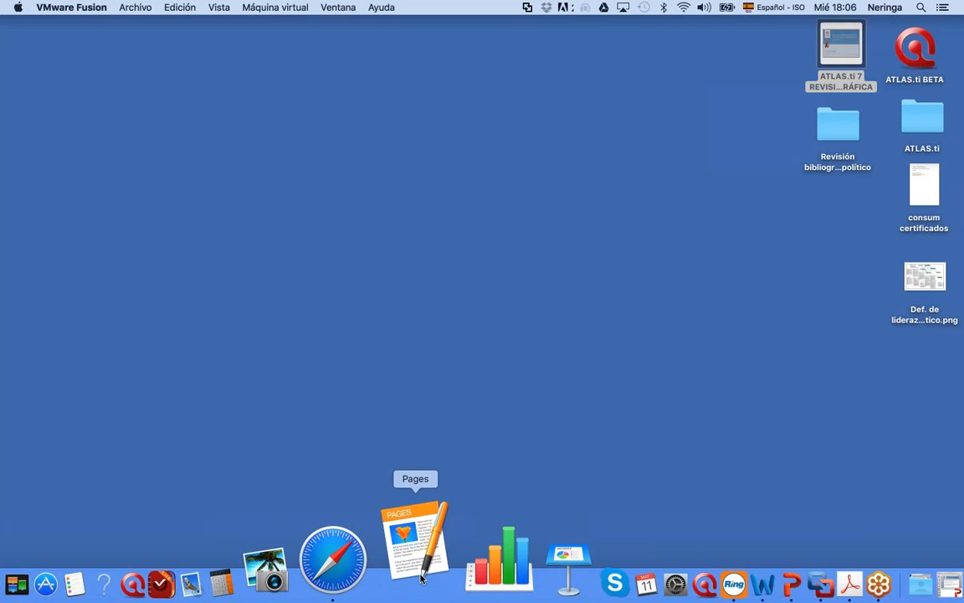
{"action": "left_click", "coordinate": [293, 355]}
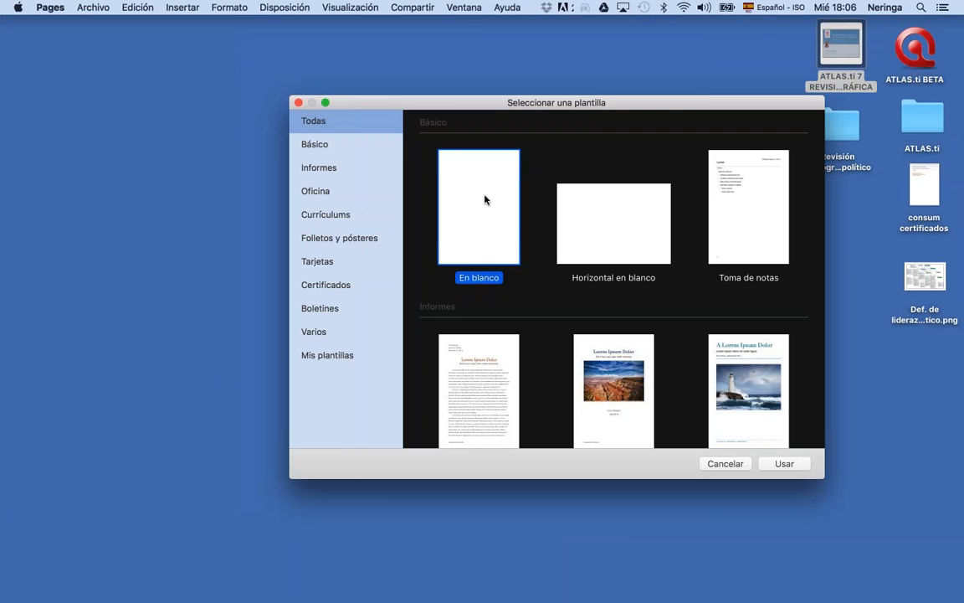
{"action": "double_click", "coordinate": [485, 199]}
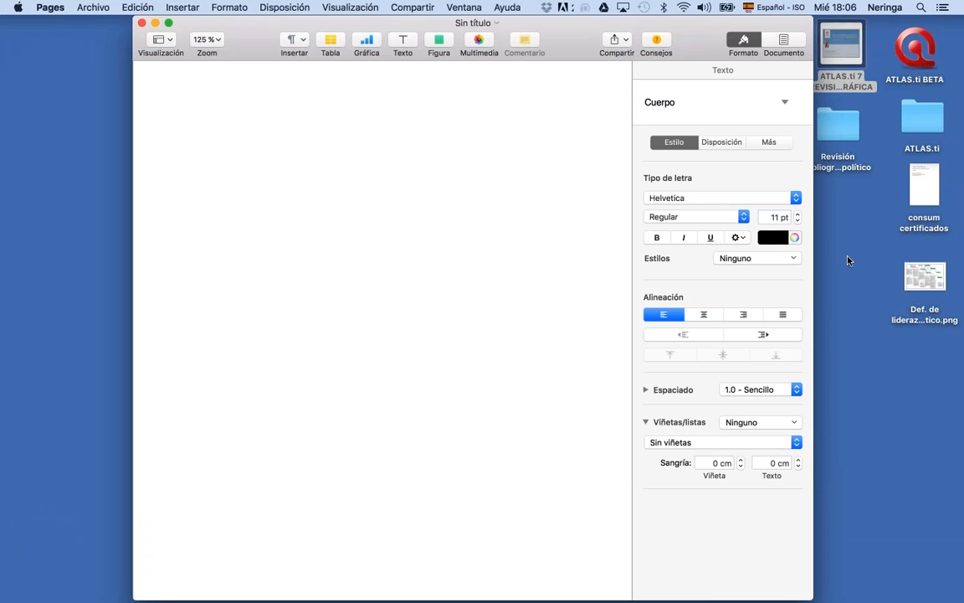
{"action": "left_click_drag", "start_coordinate": [917, 272], "coordinate": [430, 241]}
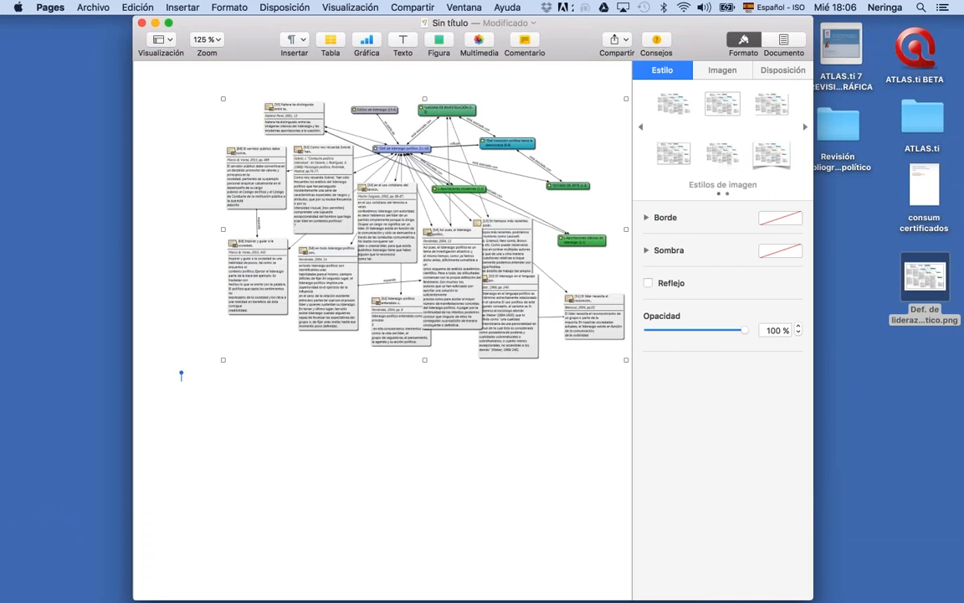
{"action": "left_click", "coordinate": [215, 413]}
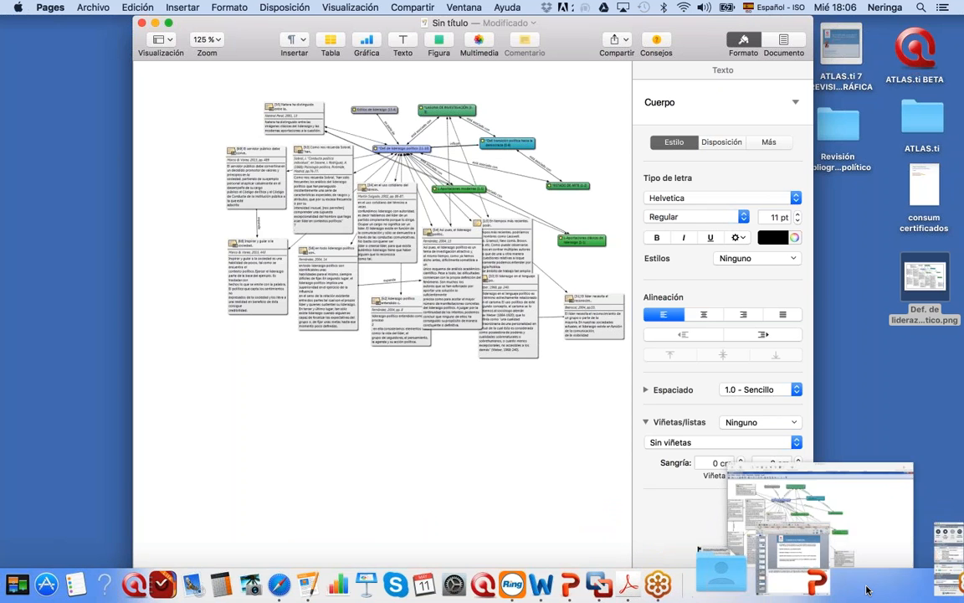
Return to ATLAS.ti, close the network view and output the memo "Dificultad de definir el concepto de liderazgo" with its quotations to the editor.
{"action": "left_click", "coordinate": [867, 590]}
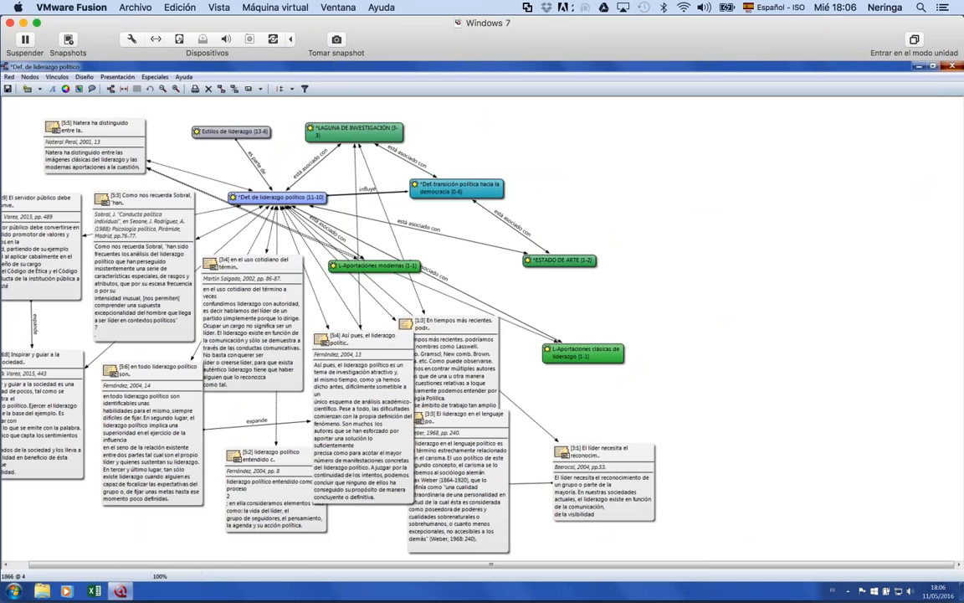
{"action": "left_click", "coordinate": [419, 278]}
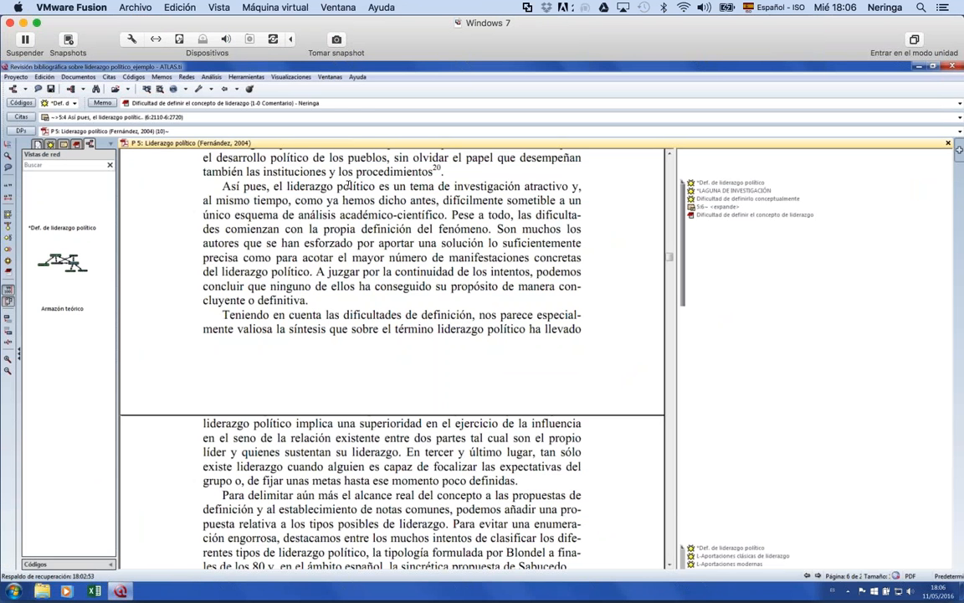
{"action": "left_click", "coordinate": [103, 102]}
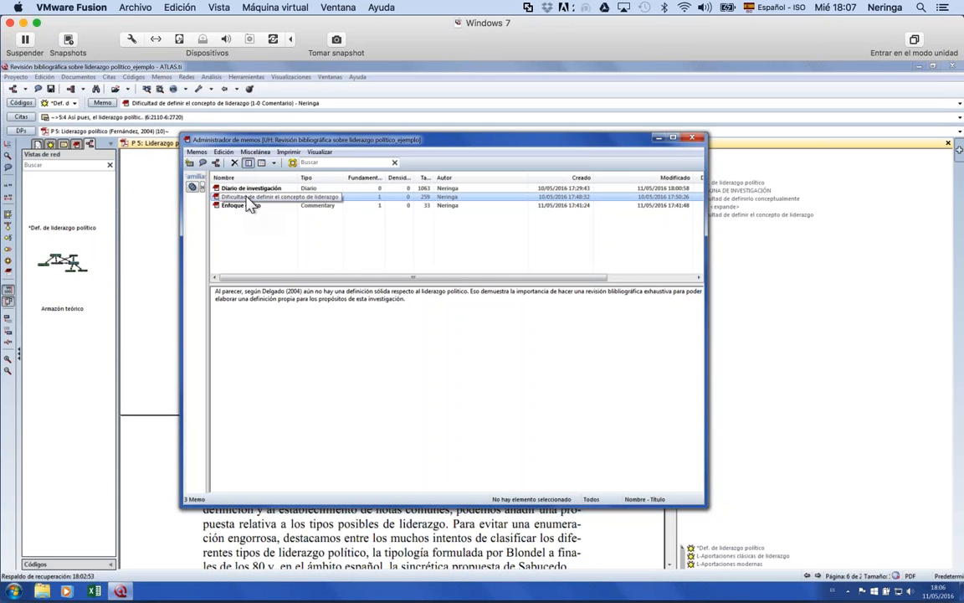
{"action": "right_click", "coordinate": [249, 207]}
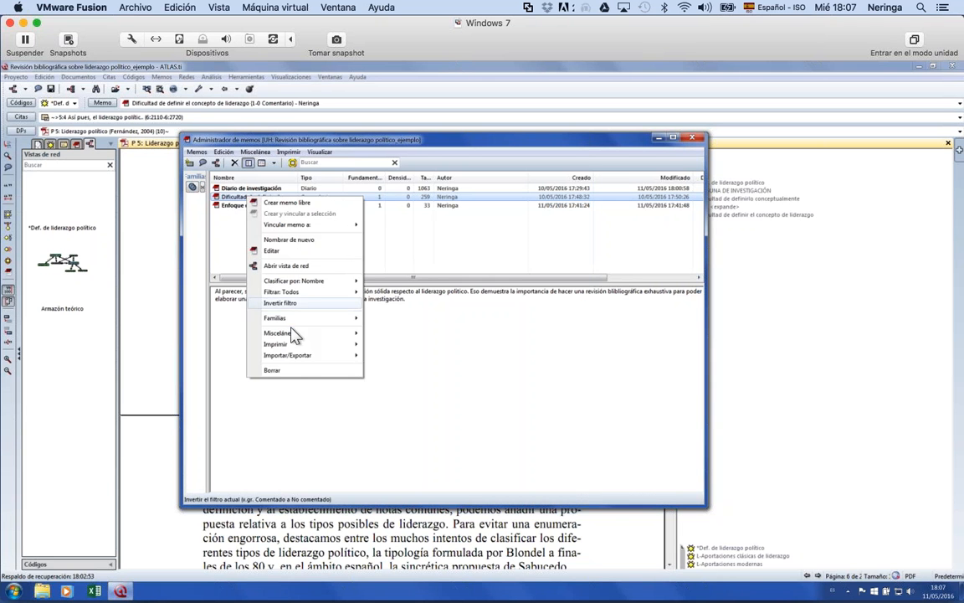
{"action": "mouse_move", "coordinate": [307, 346]}
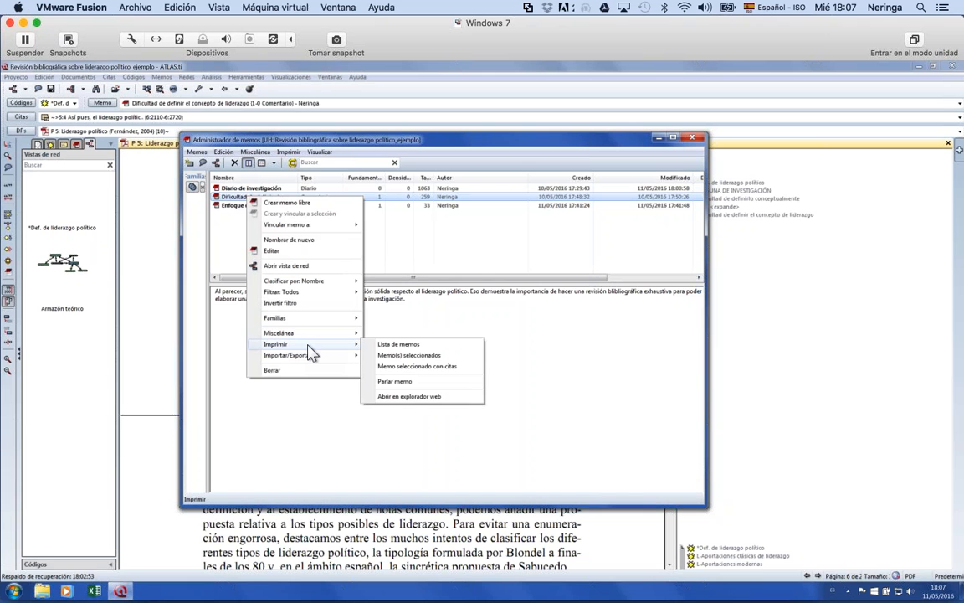
{"action": "left_click", "coordinate": [416, 367]}
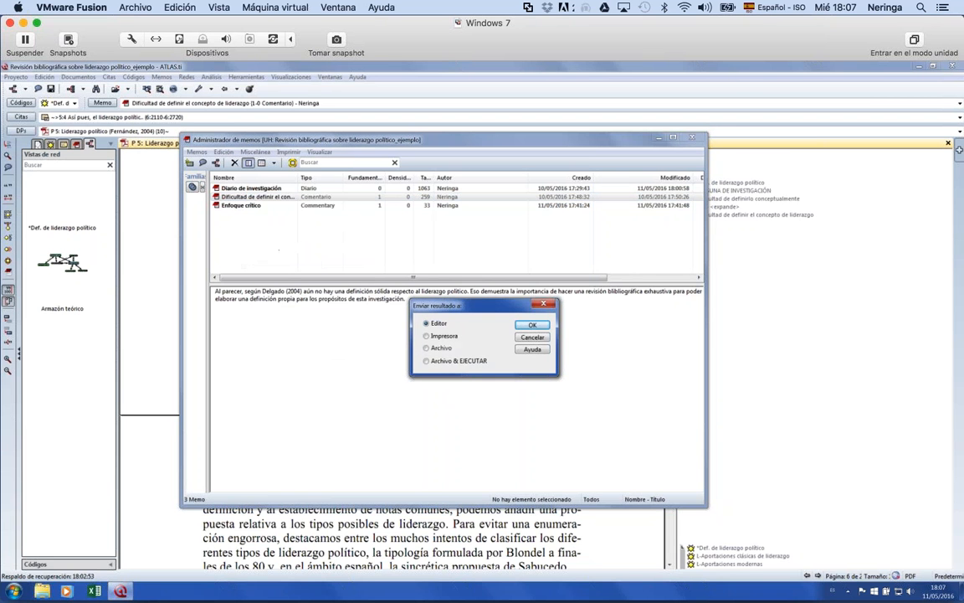
{"action": "left_click", "coordinate": [533, 327]}
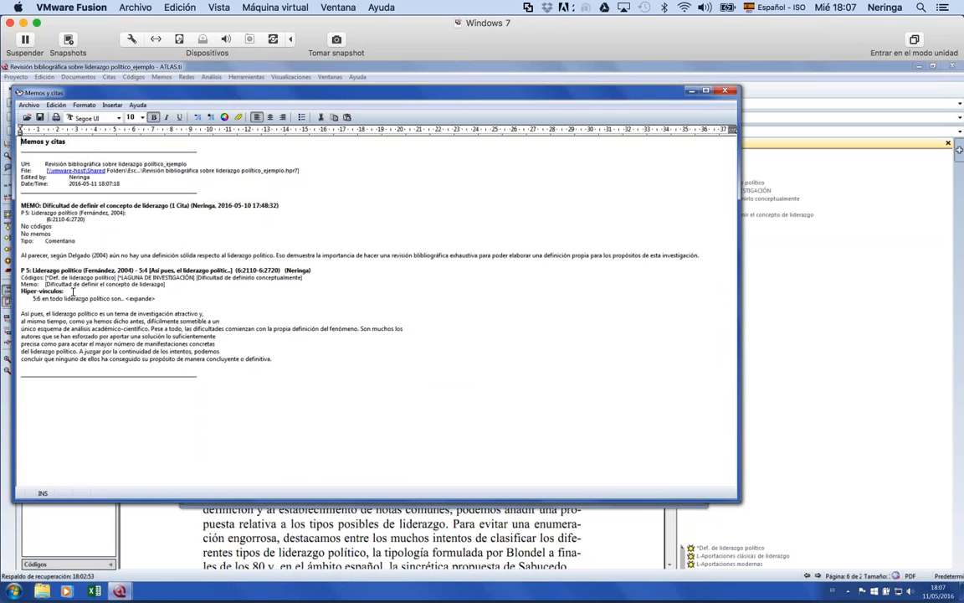
Examine the memo text, header details and linked quotation in the report, and close the report and the memo manager.
{"action": "left_click_drag", "start_coordinate": [25, 255], "coordinate": [598, 264]}
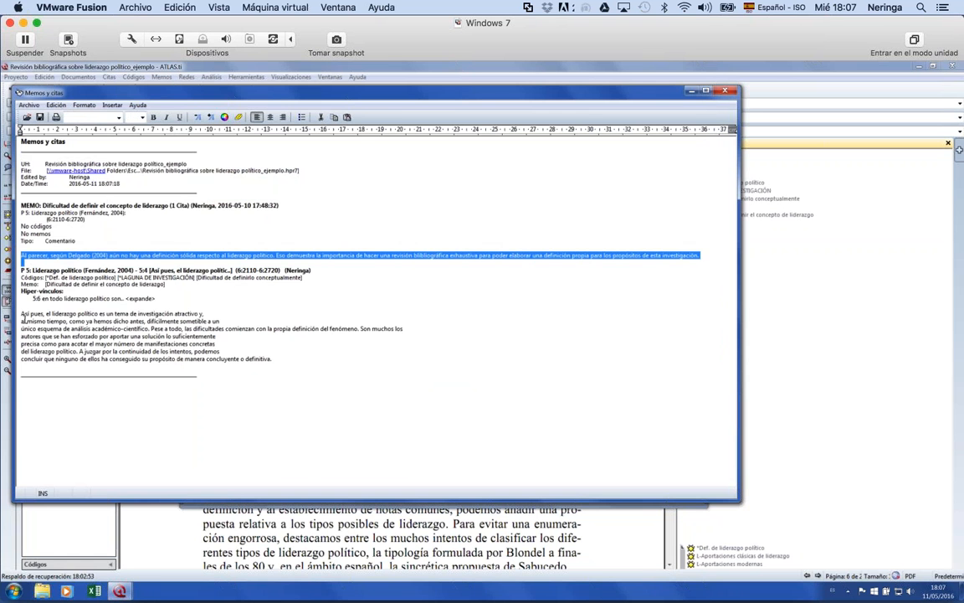
{"action": "left_click_drag", "start_coordinate": [21, 313], "coordinate": [23, 142]}
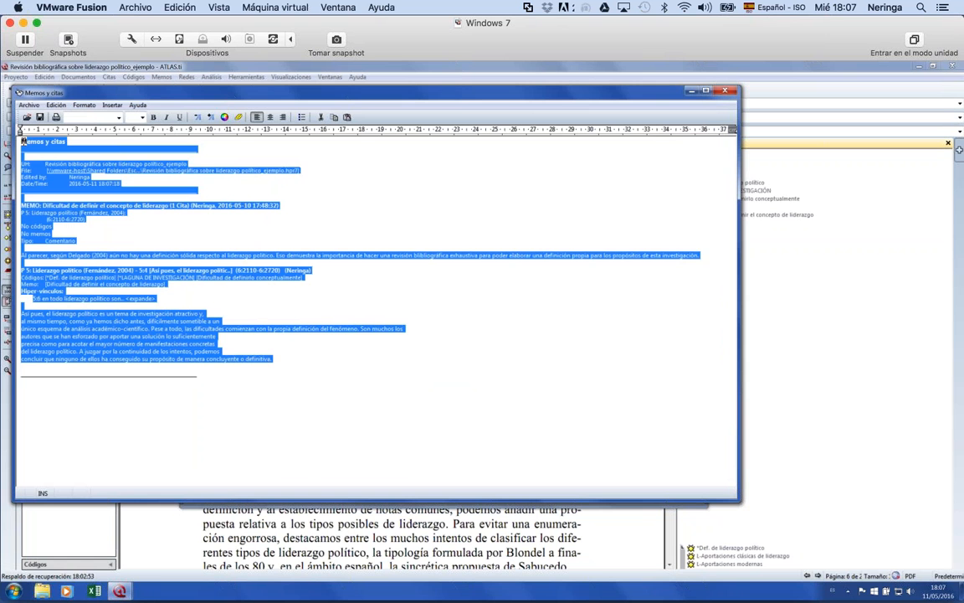
{"action": "left_click", "coordinate": [23, 143]}
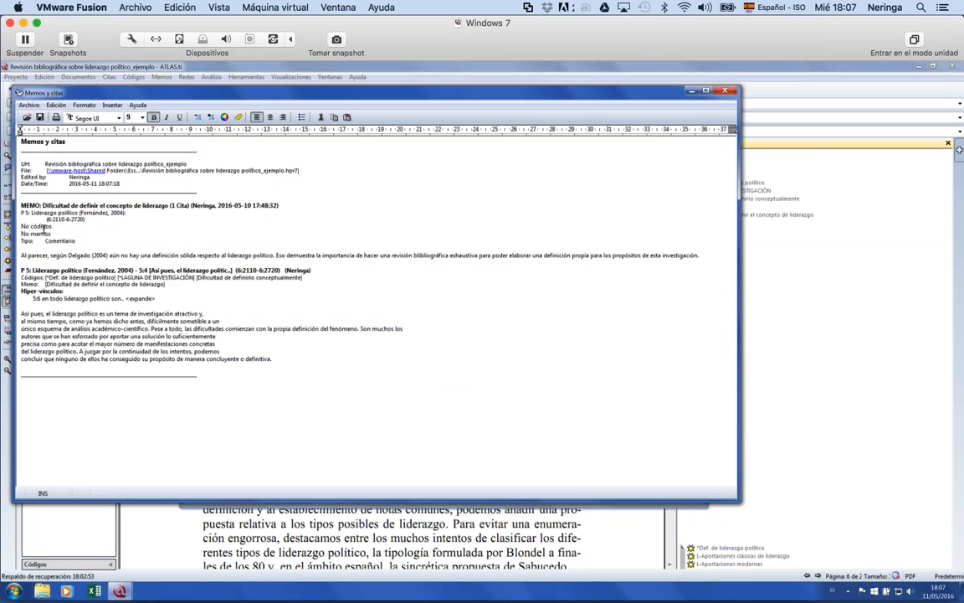
{"action": "left_click_drag", "start_coordinate": [74, 241], "coordinate": [21, 204]}
{"action": "left_click", "coordinate": [78, 242]}
{"action": "left_click_drag", "start_coordinate": [20, 253], "coordinate": [279, 365]}
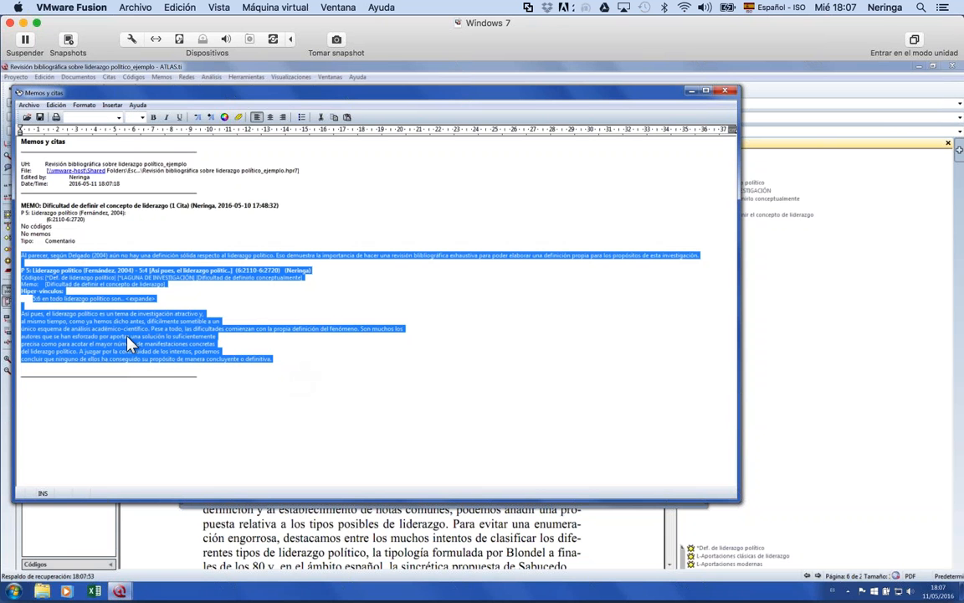
{"action": "left_click", "coordinate": [725, 90]}
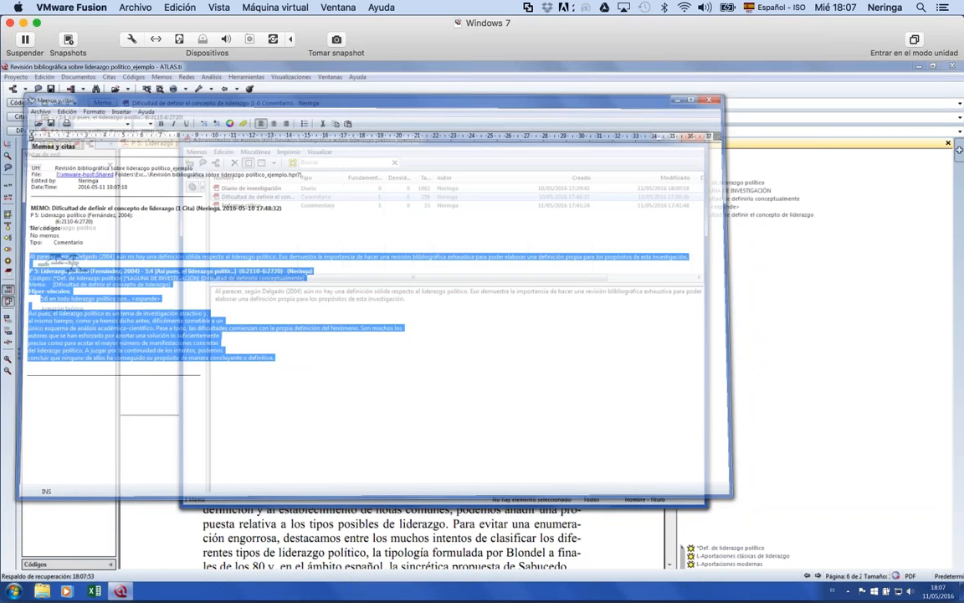
{"action": "left_click", "coordinate": [691, 138]}
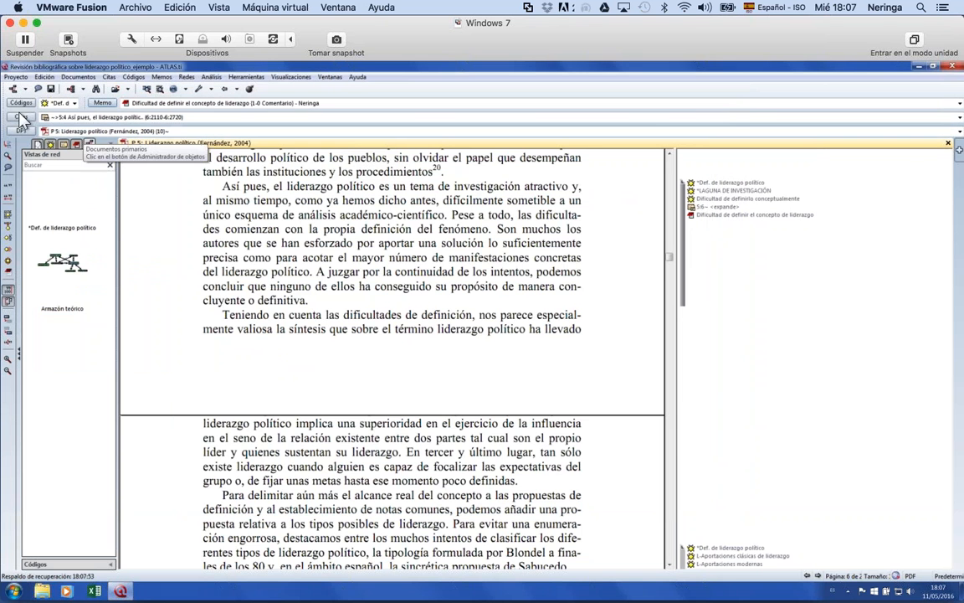
Output the quotations of the code "*LAGUNA DE INVESTIGACIÓN" to the editor, including quotation comments, memo content and hyperlinks.
{"action": "left_click", "coordinate": [15, 103]}
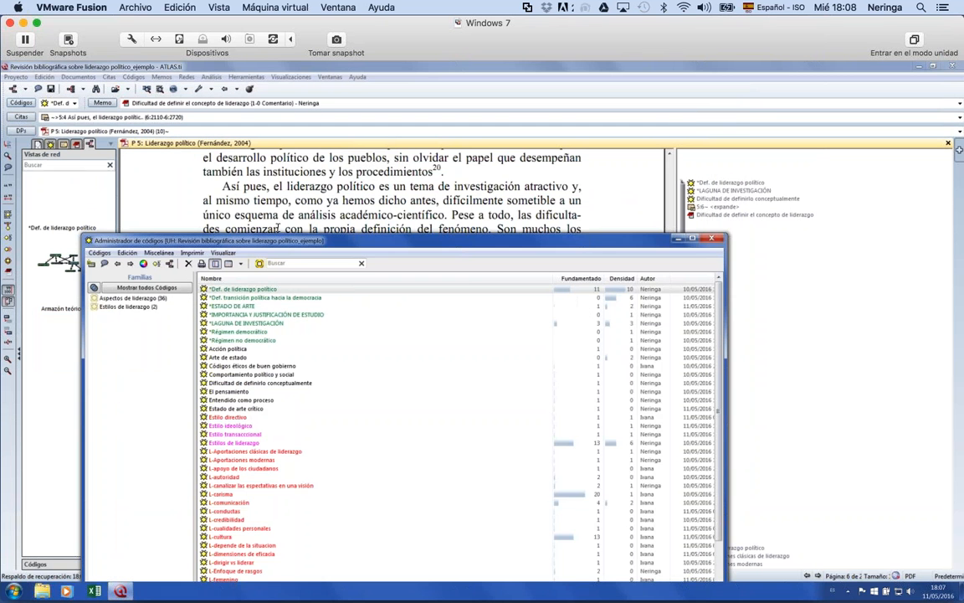
{"action": "left_click_drag", "start_coordinate": [308, 241], "coordinate": [318, 108]}
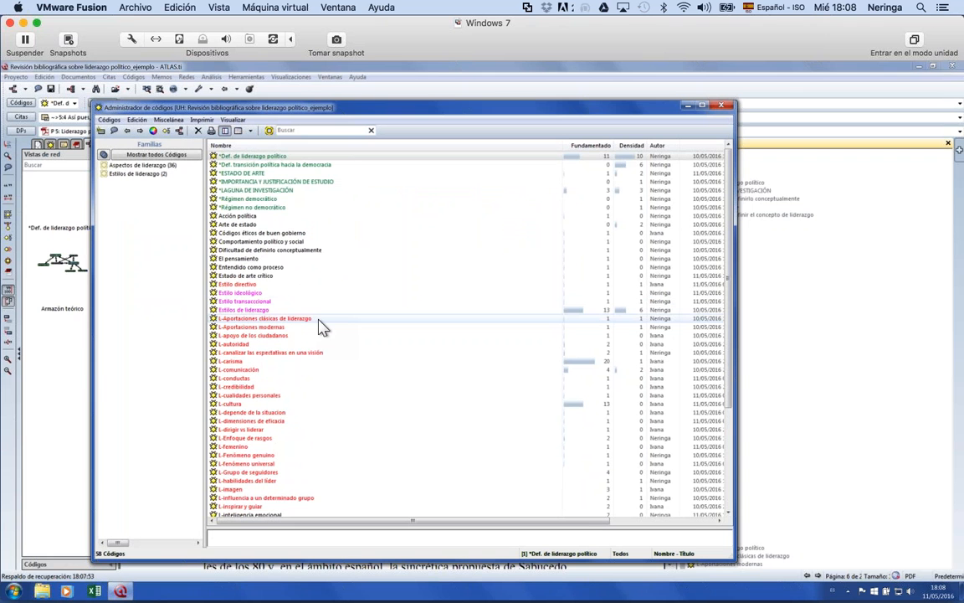
{"action": "right_click", "coordinate": [278, 192]}
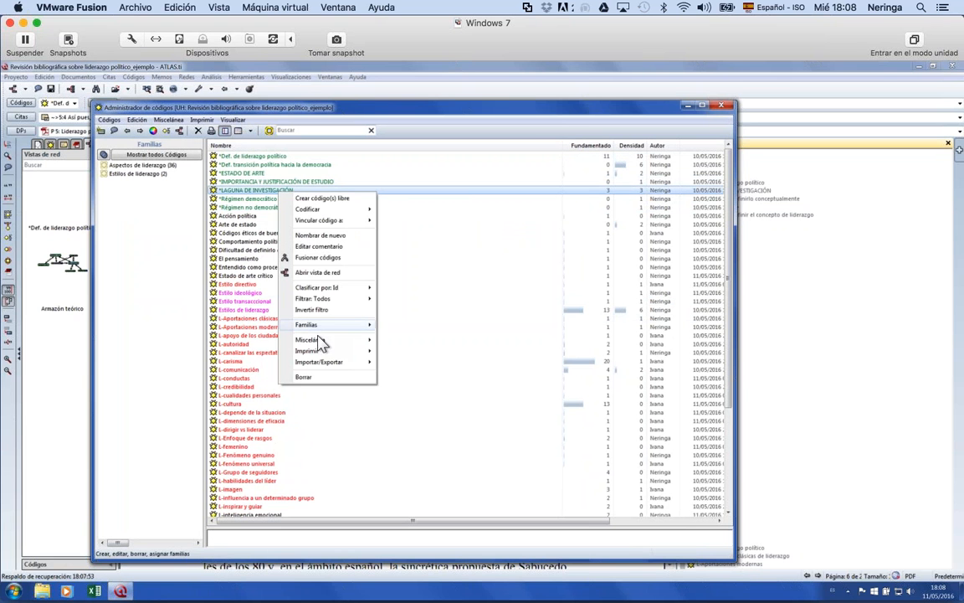
{"action": "mouse_move", "coordinate": [331, 352]}
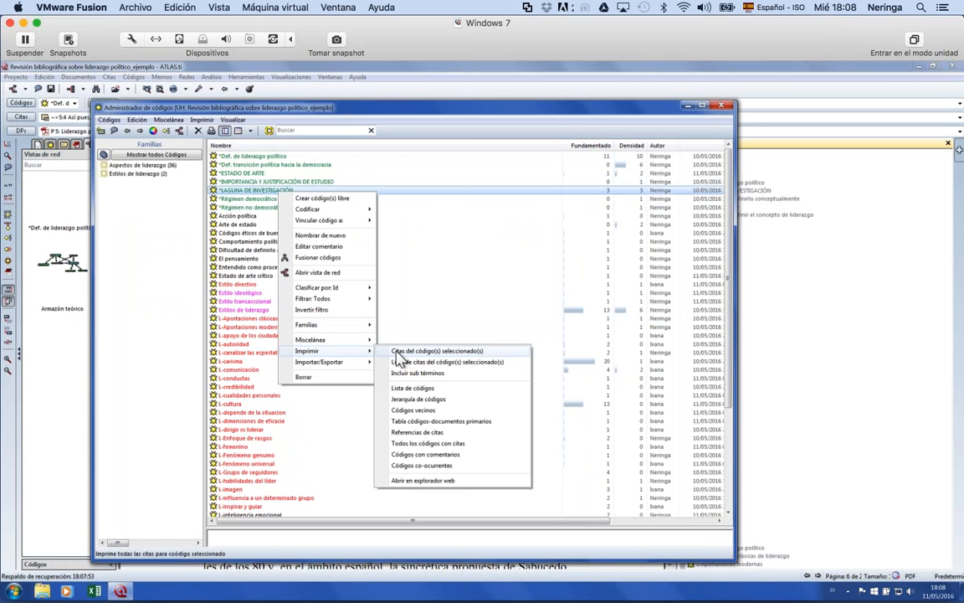
{"action": "left_click", "coordinate": [400, 353]}
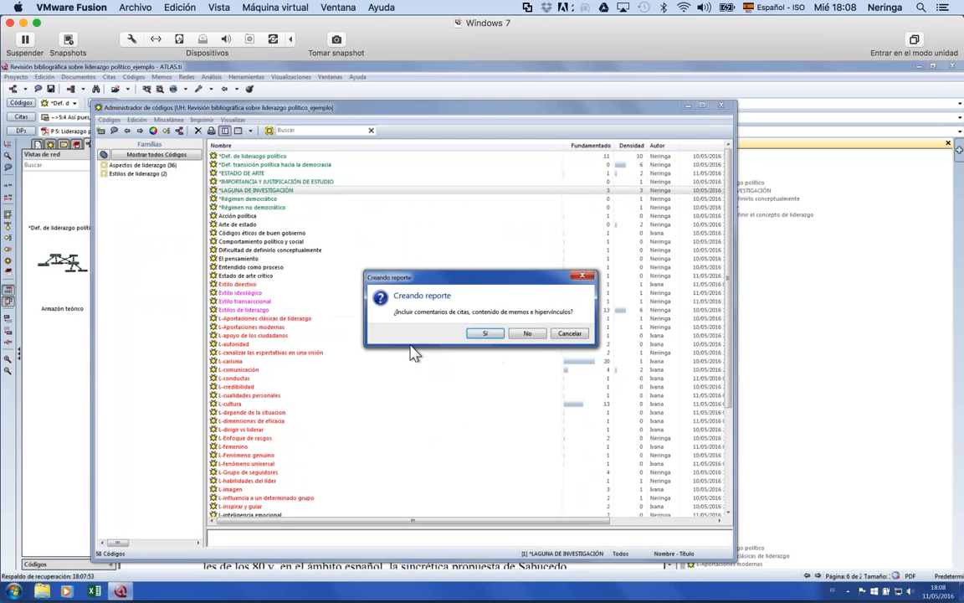
{"action": "left_click", "coordinate": [483, 334]}
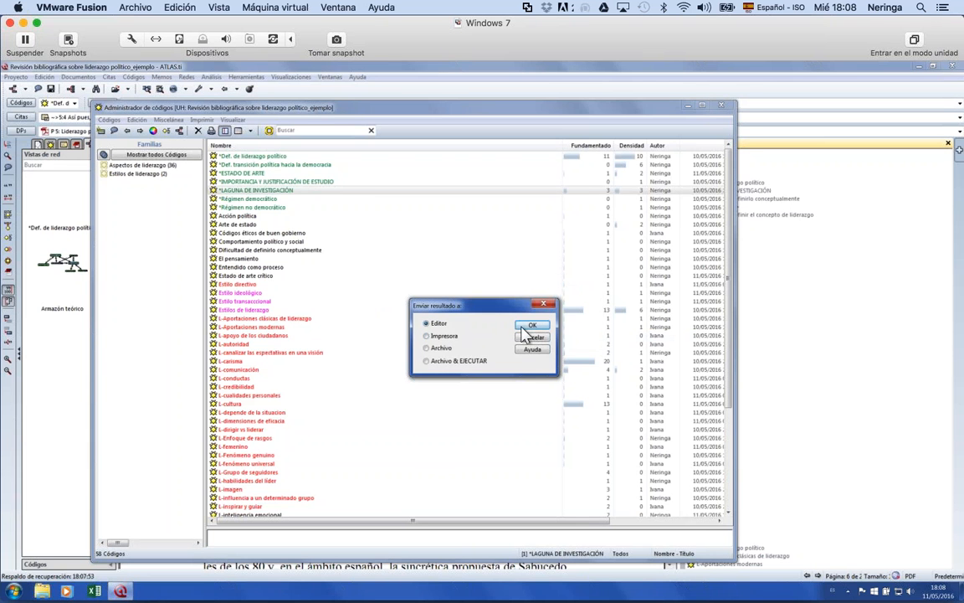
{"action": "left_click", "coordinate": [525, 325]}
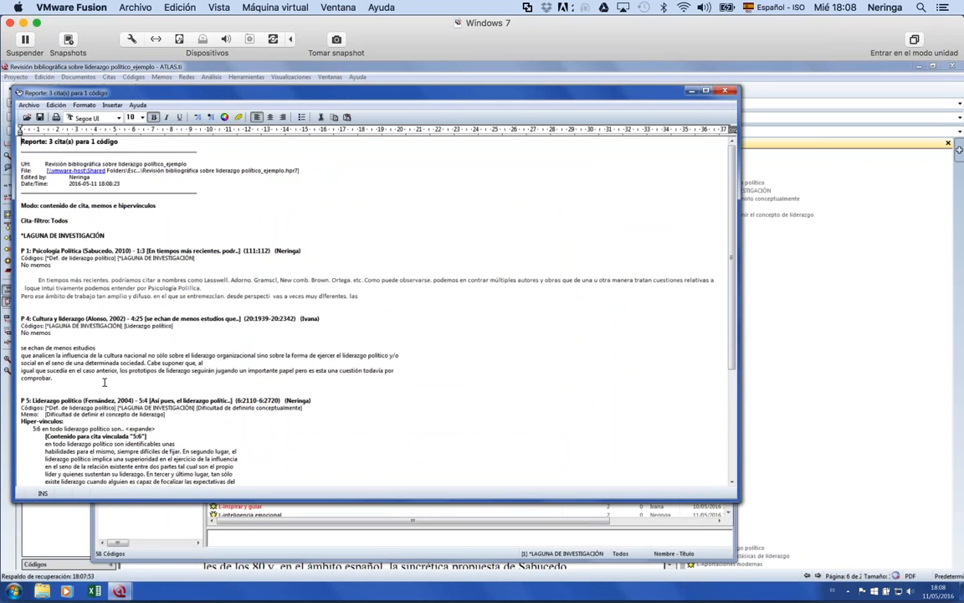
Examine the quotations, comments, hyperlinks and memo in the "*LAGUNA DE INVESTIGACIÓN" report and close it.
{"action": "scroll", "coordinate": [105, 382], "scroll_direction": "down", "scroll_amount": 5}
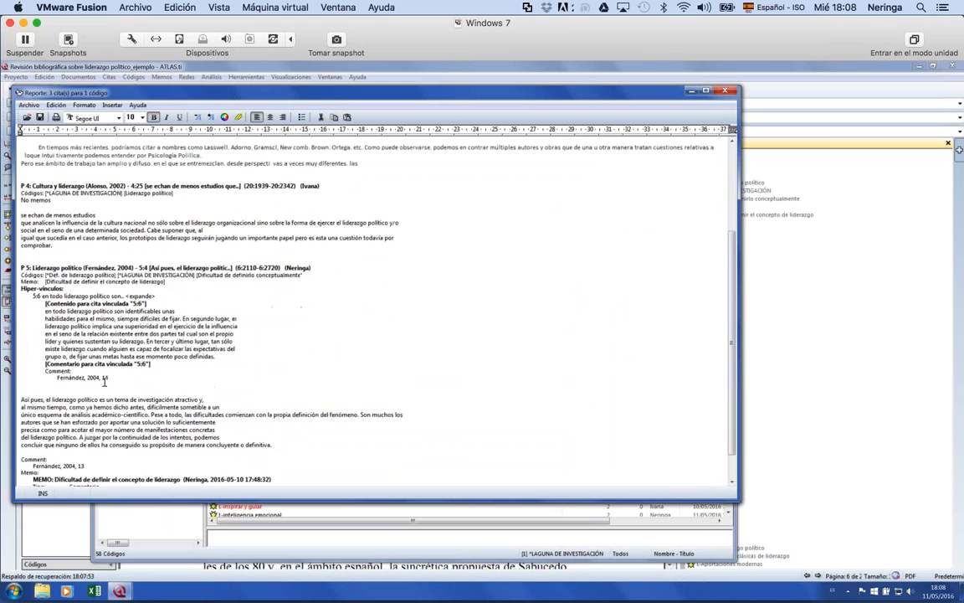
{"action": "scroll", "coordinate": [104, 382], "scroll_direction": "down", "scroll_amount": 1}
{"action": "scroll", "coordinate": [105, 382], "scroll_direction": "up", "scroll_amount": 5}
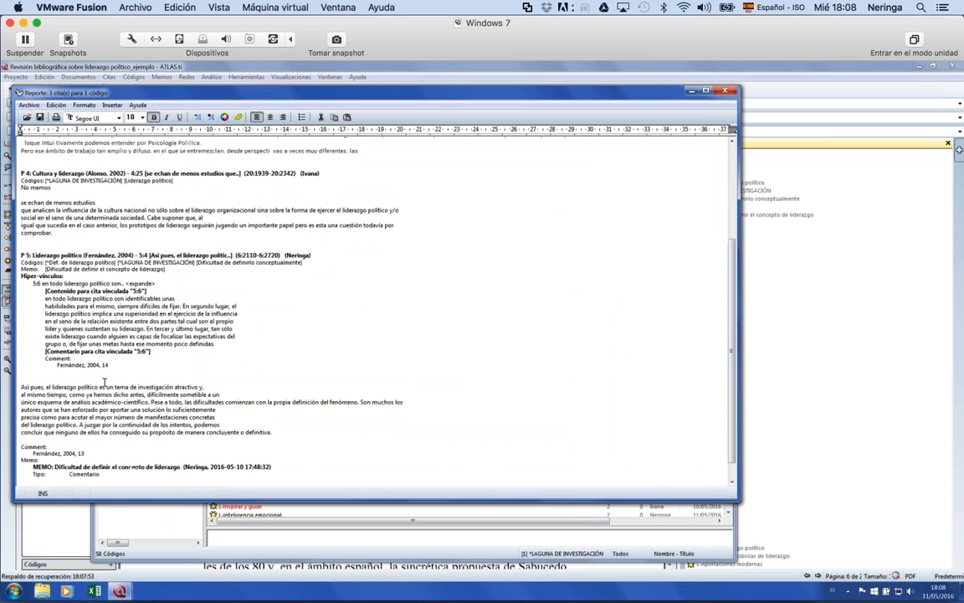
{"action": "scroll", "coordinate": [105, 383], "scroll_direction": "up", "scroll_amount": 1}
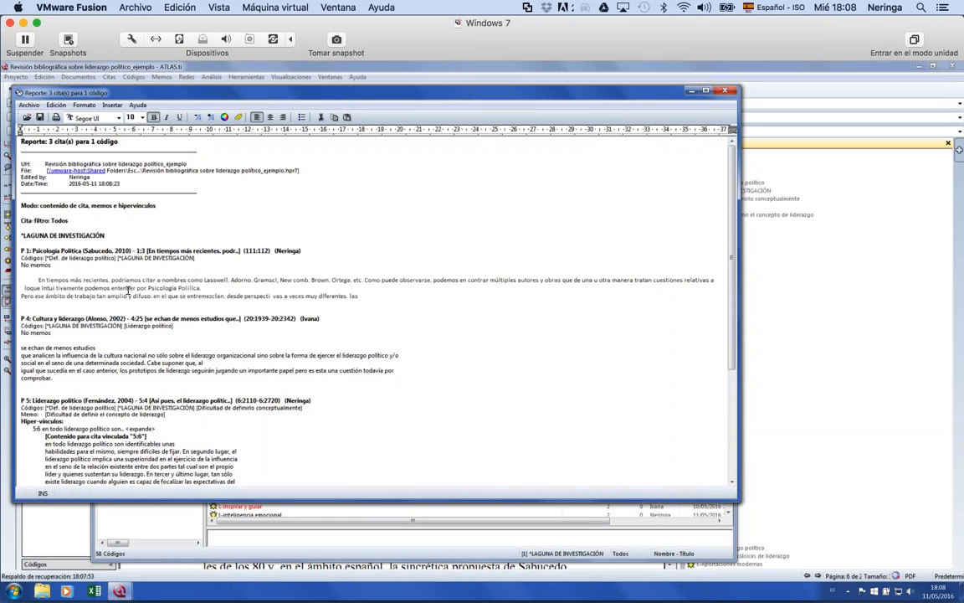
{"action": "left_click", "coordinate": [726, 91]}
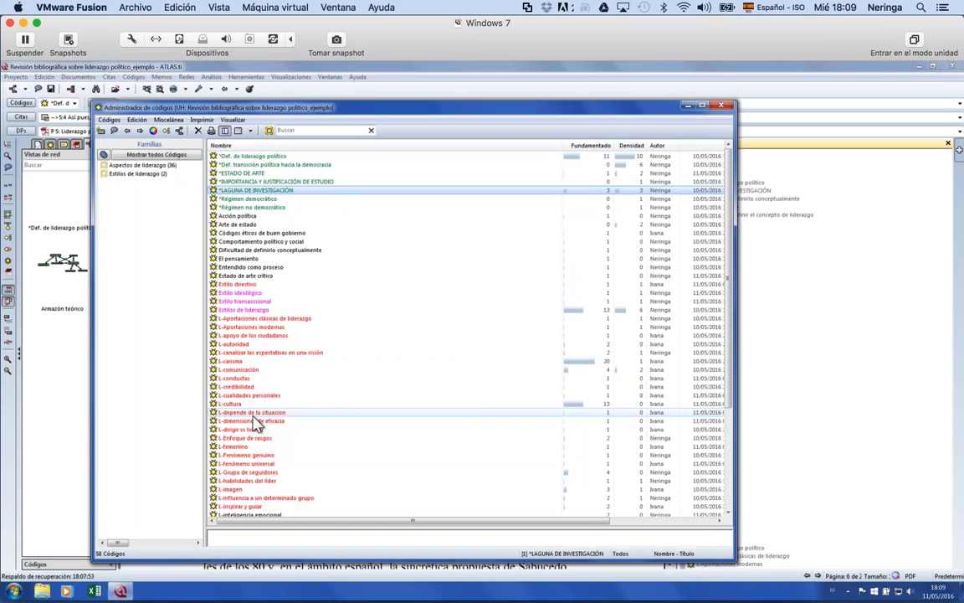
Review the code manager's available output report types, including co-occurring codes, and close the manager.
{"action": "left_click", "coordinate": [202, 120]}
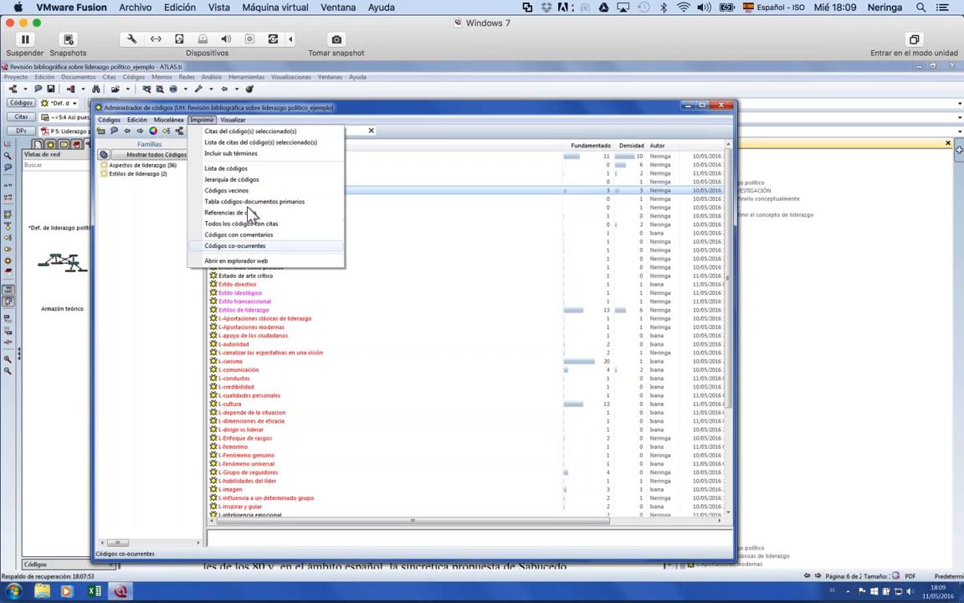
{"action": "left_click", "coordinate": [191, 110]}
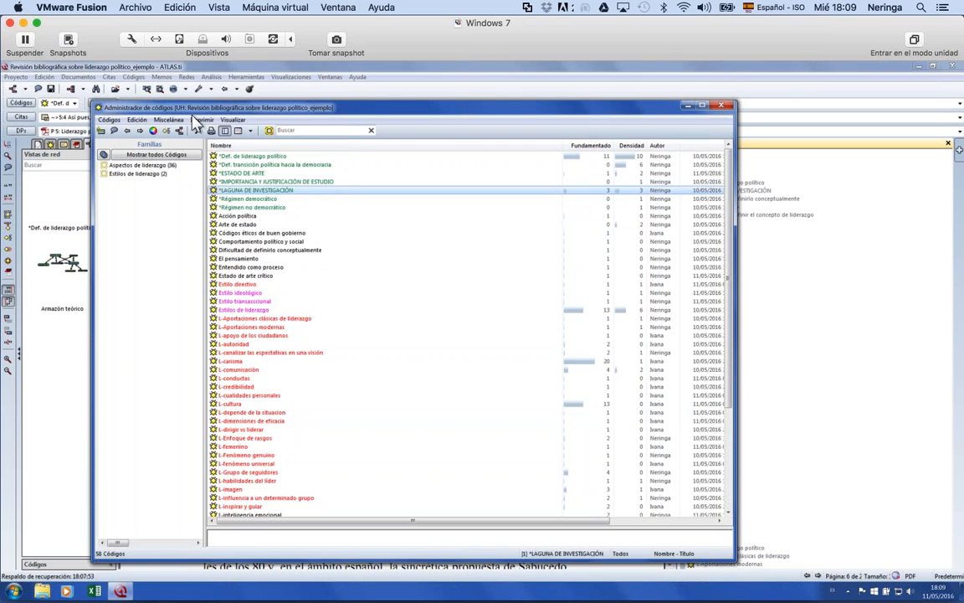
{"action": "left_click", "coordinate": [202, 119]}
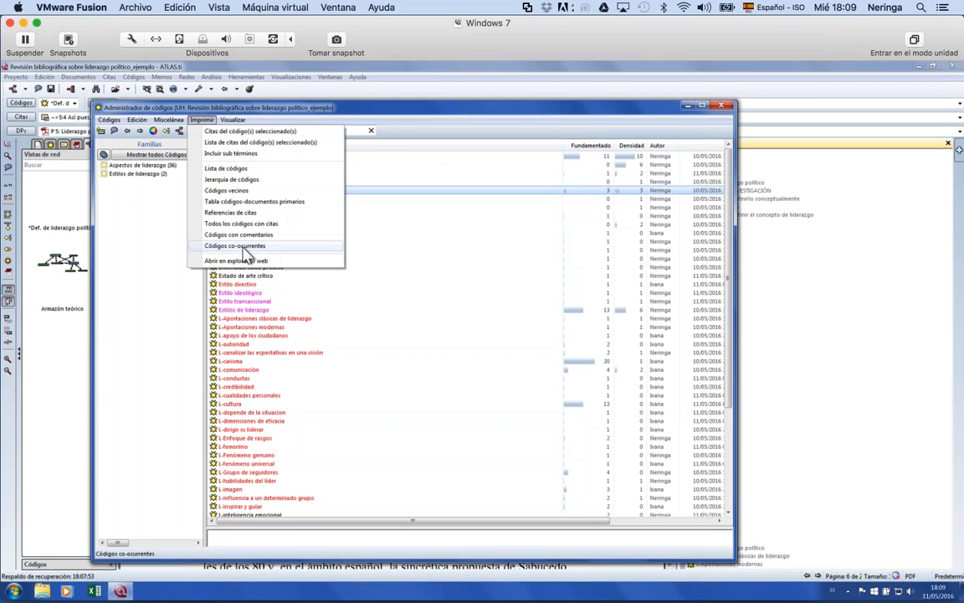
{"action": "left_click", "coordinate": [722, 106]}
Open the Query Tool to look over its families, codes and results areas, and close it.
{"action": "left_click", "coordinate": [210, 76]}
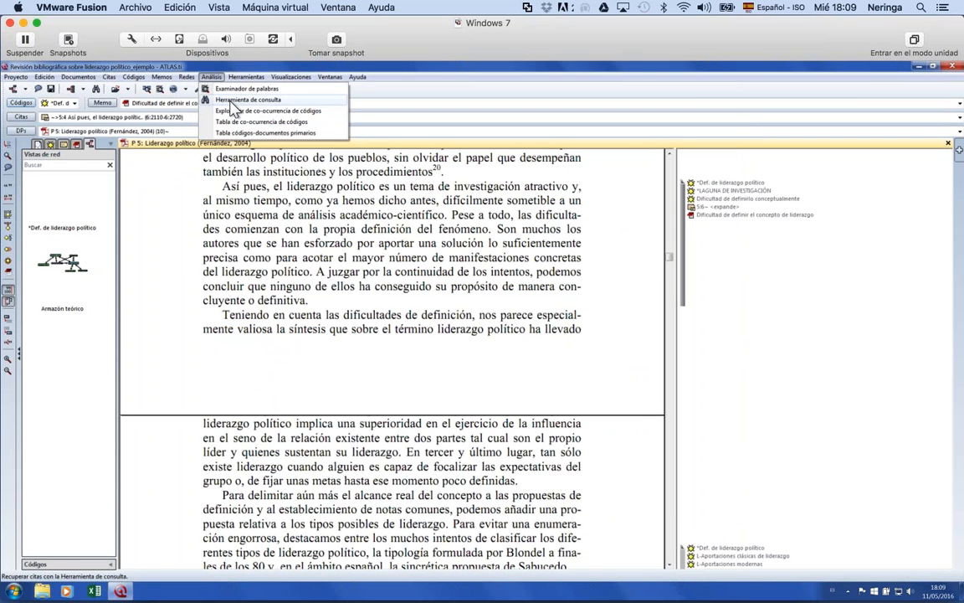
{"action": "left_click", "coordinate": [235, 105]}
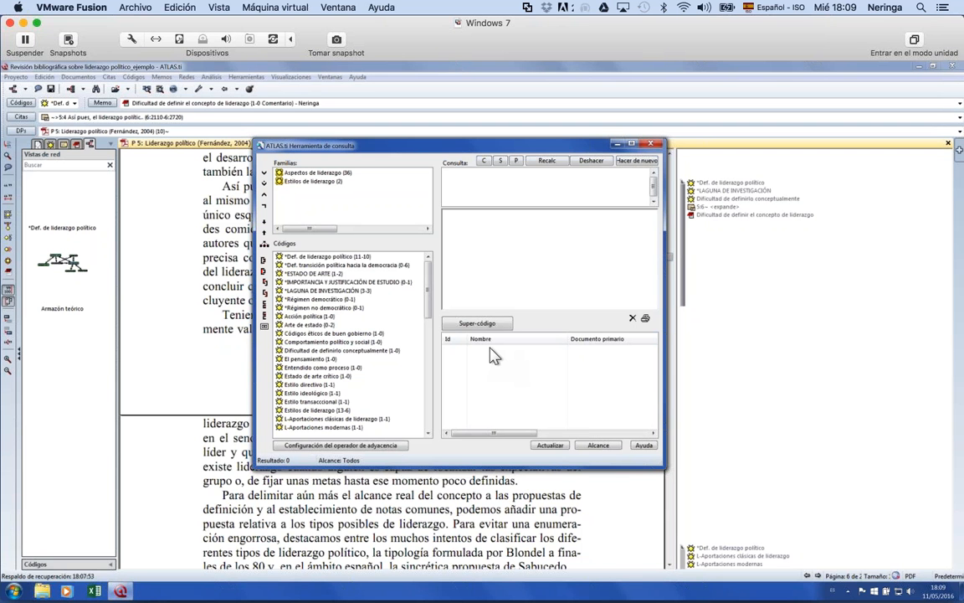
{"action": "left_click", "coordinate": [655, 148]}
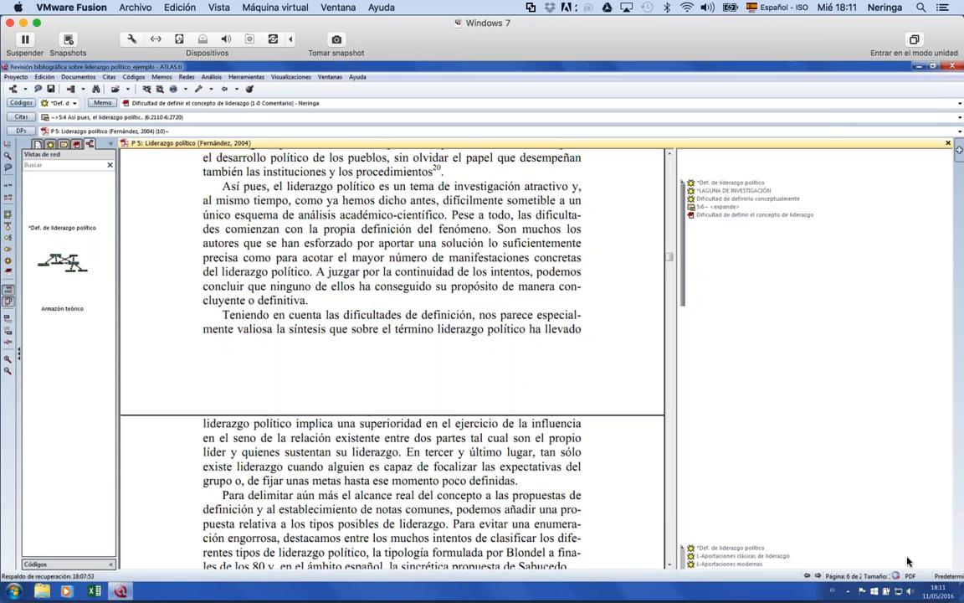
Switch to the PowerPoint presentation "ATLAS.ti 7 REVISIÓN BIBLIOGRÁFICA.pptx" and start the slide show from its title slide.
{"action": "mouse_move", "coordinate": [911, 601]}
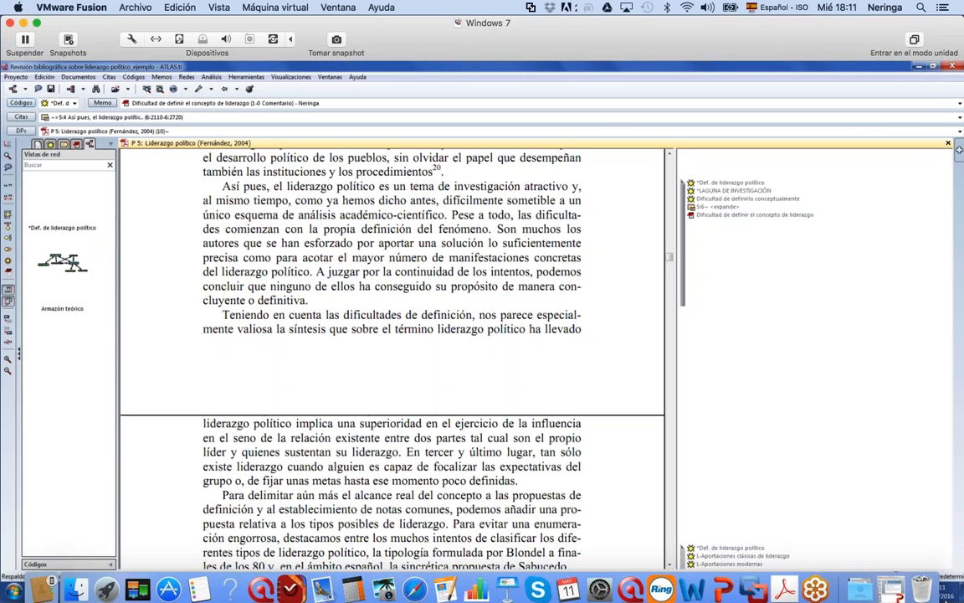
{"action": "left_click", "coordinate": [898, 599]}
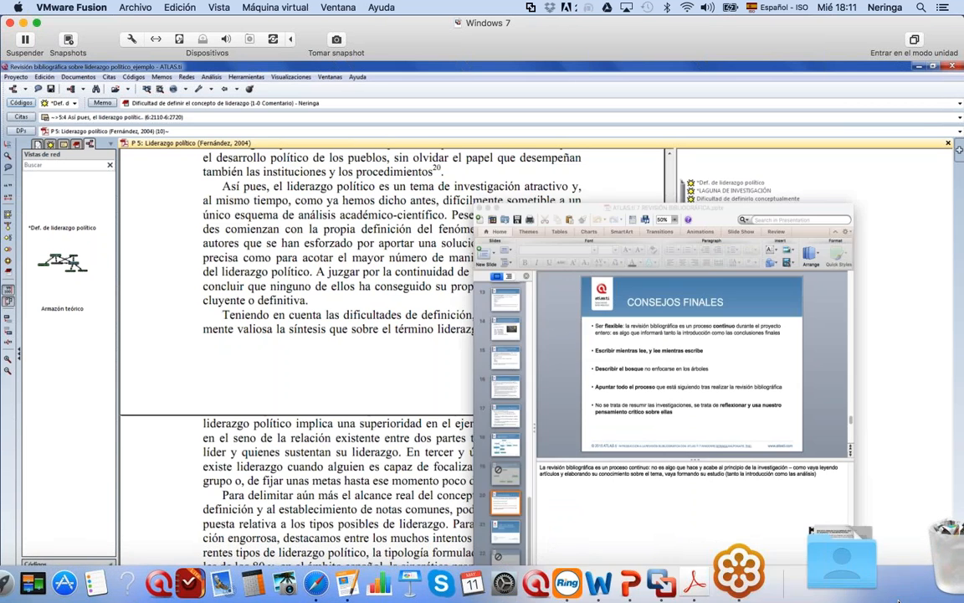
{"action": "scroll", "coordinate": [282, 198], "scroll_direction": "up", "scroll_amount": 2}
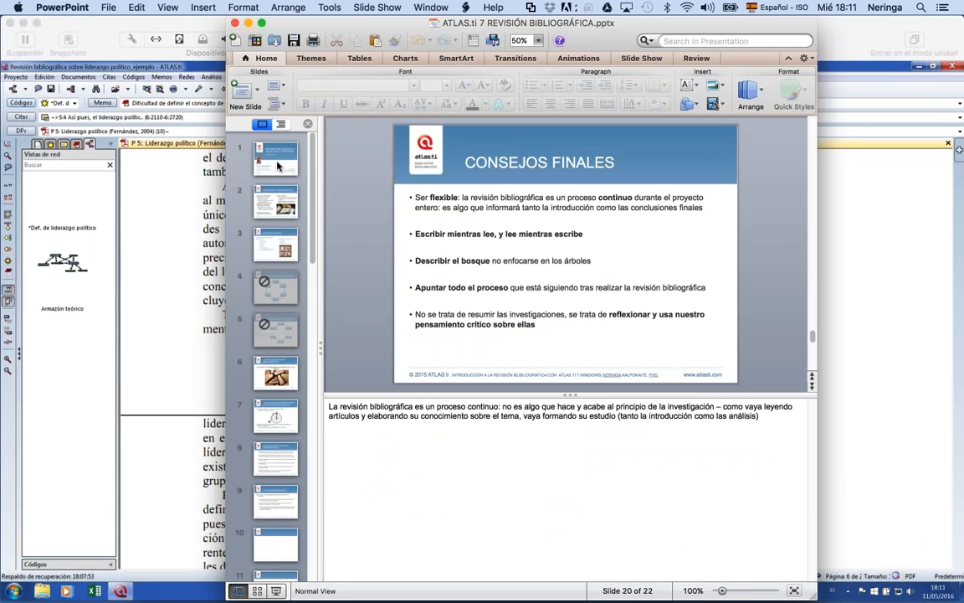
{"action": "left_click", "coordinate": [276, 165]}
{"action": "left_click_drag", "start_coordinate": [446, 21], "coordinate": [126, 23]}
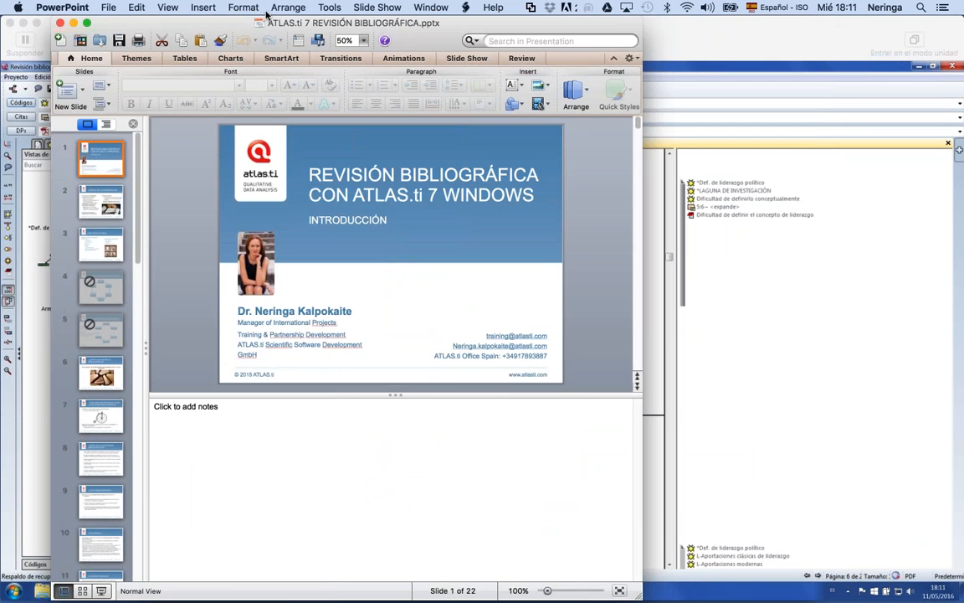
{"action": "left_click", "coordinate": [102, 590]}
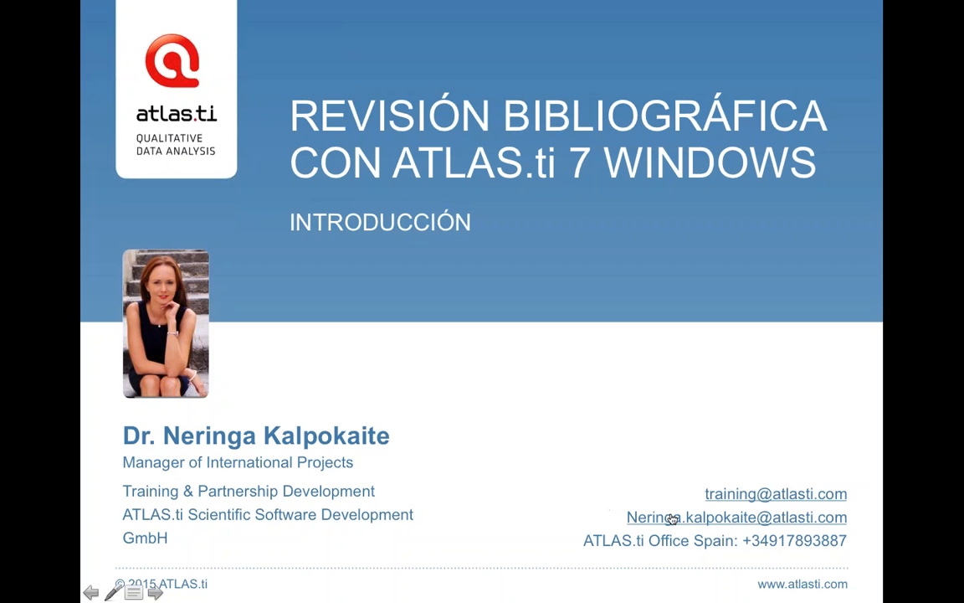